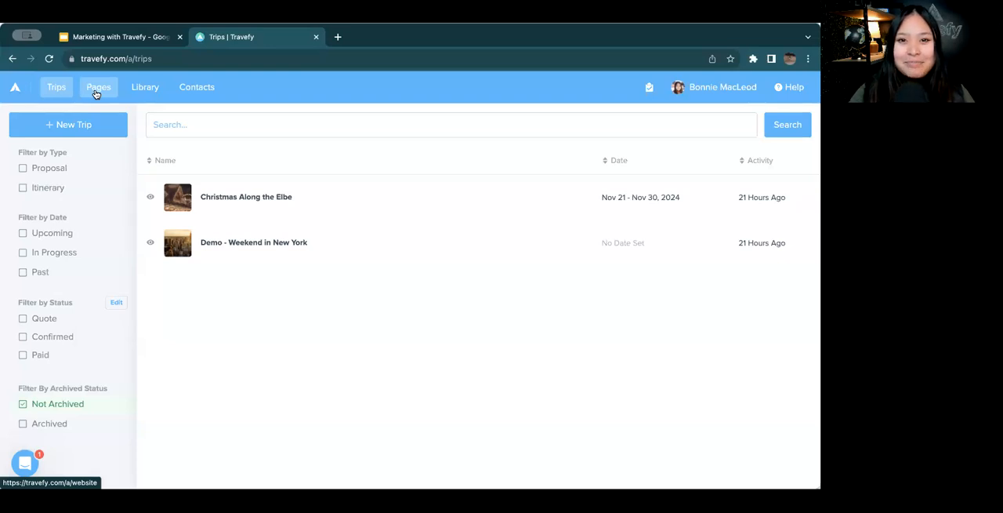
Create a new website from the Santorini theme and dismiss the introductory banner about pre-built elements
left_click(95, 93)
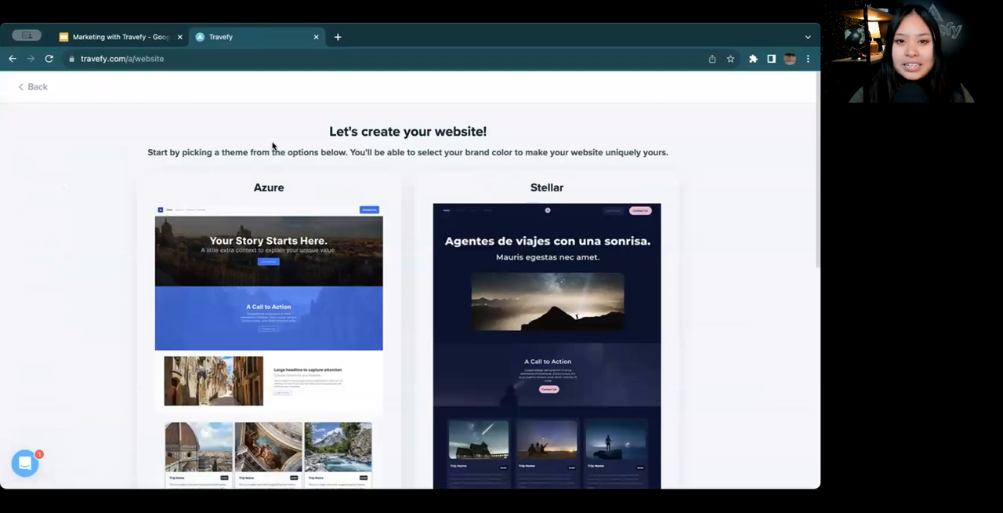
scroll(273, 146, "down", 5)
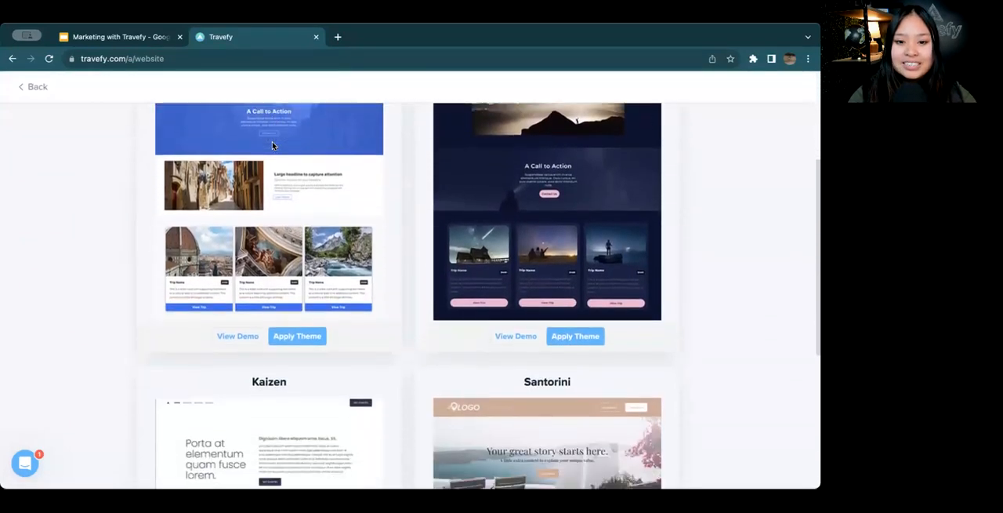
scroll(273, 146, "down", 5)
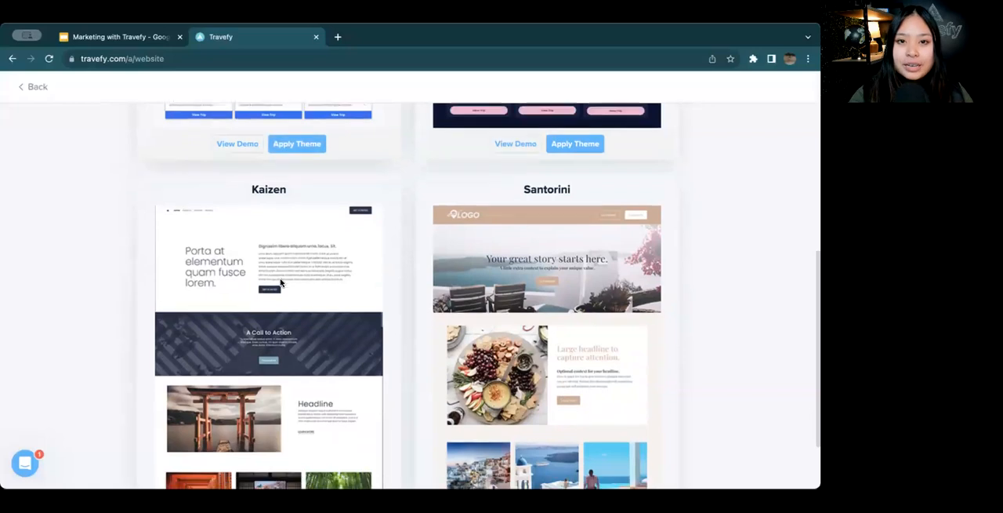
scroll(281, 283, "down", 2)
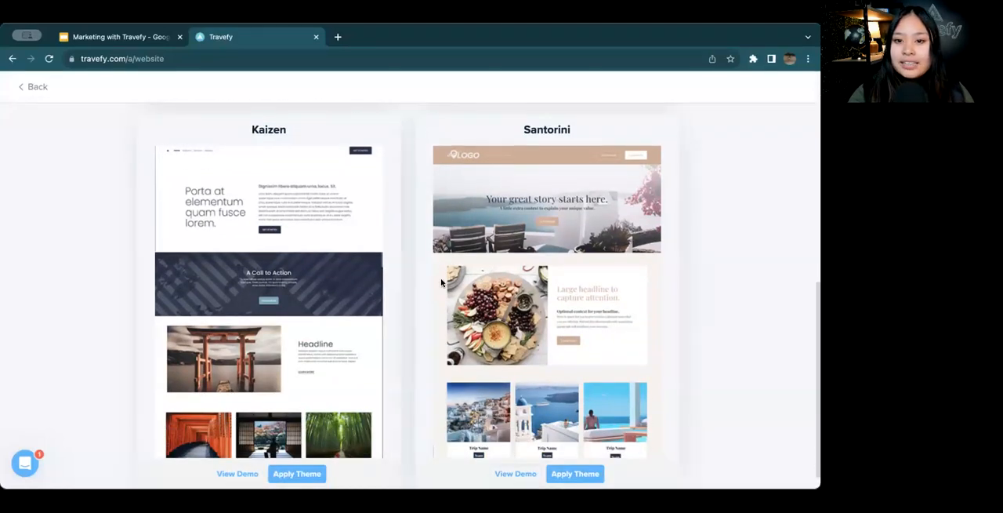
scroll(442, 282, "down", 1)
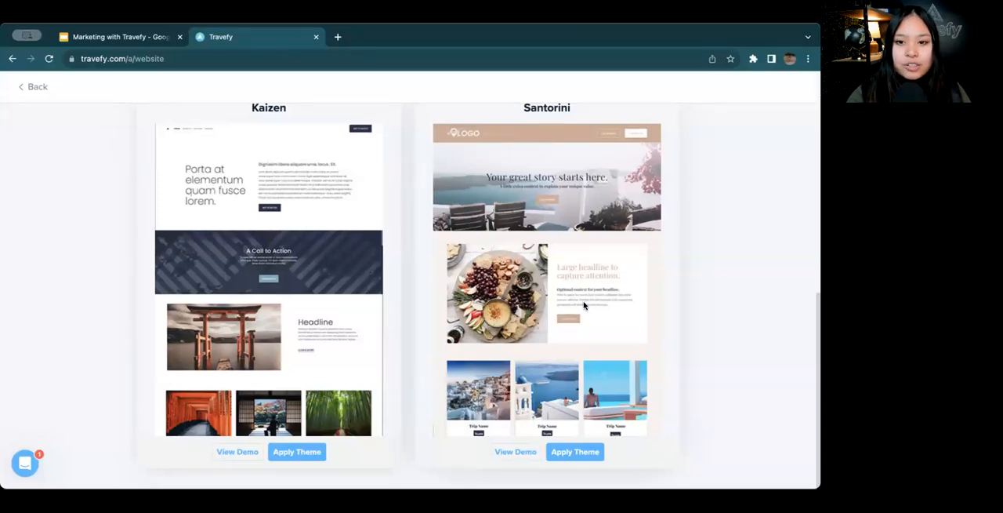
left_click(577, 453)
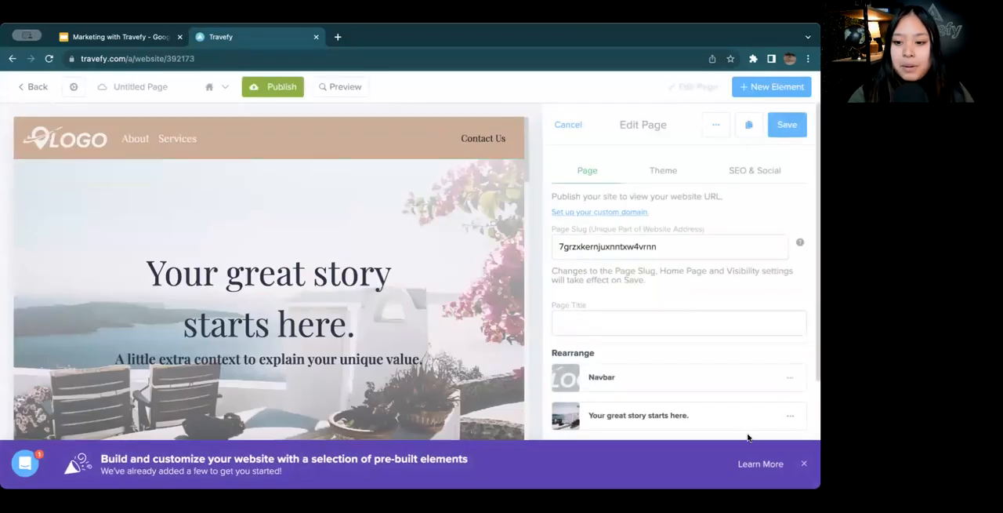
left_click(804, 463)
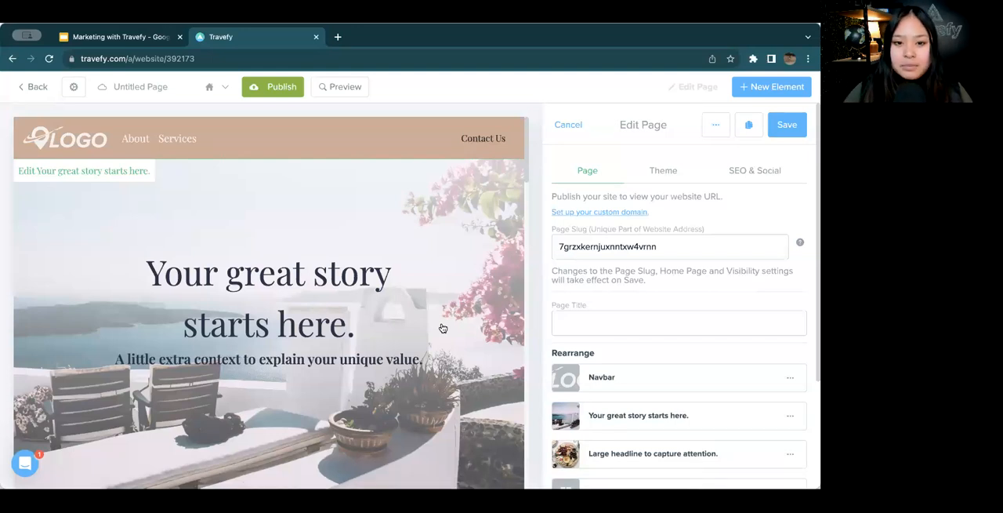
Look over the sections of the new Santorini page and save the untitled page
scroll(350, 239, "down", 5)
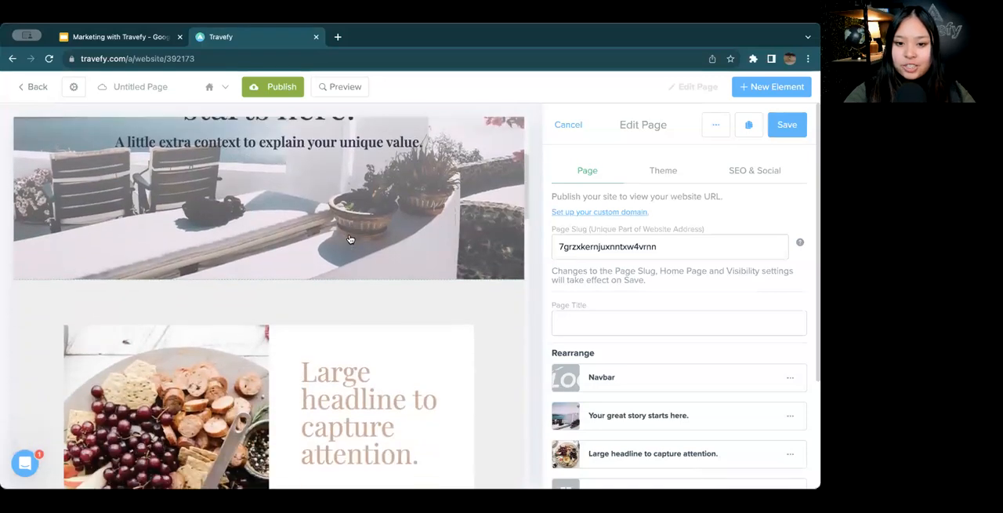
scroll(350, 239, "down", 6)
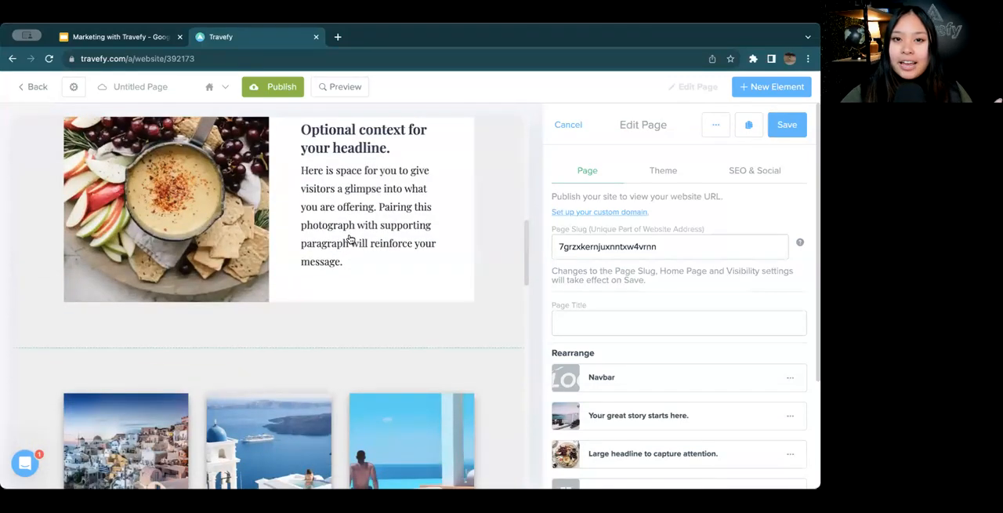
scroll(350, 238, "up", 10)
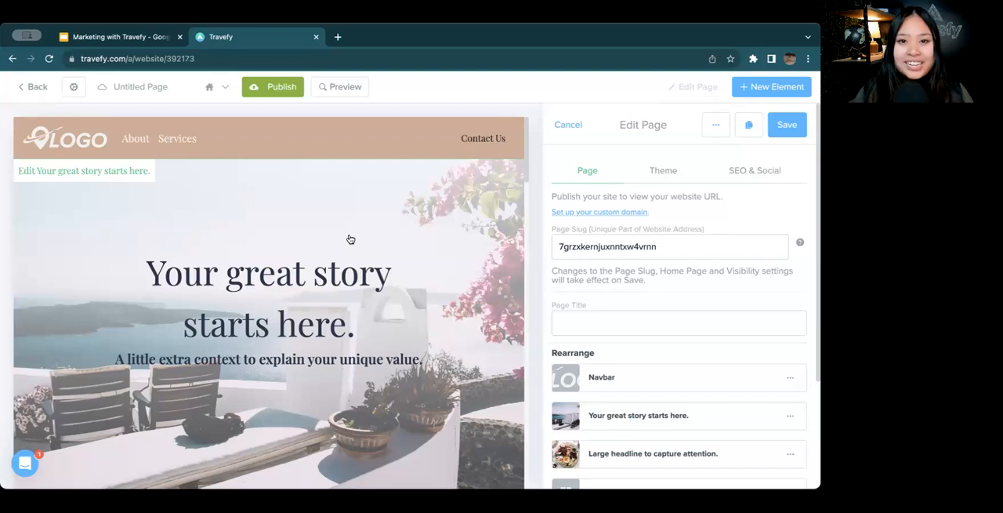
scroll(223, 253, "down", 6)
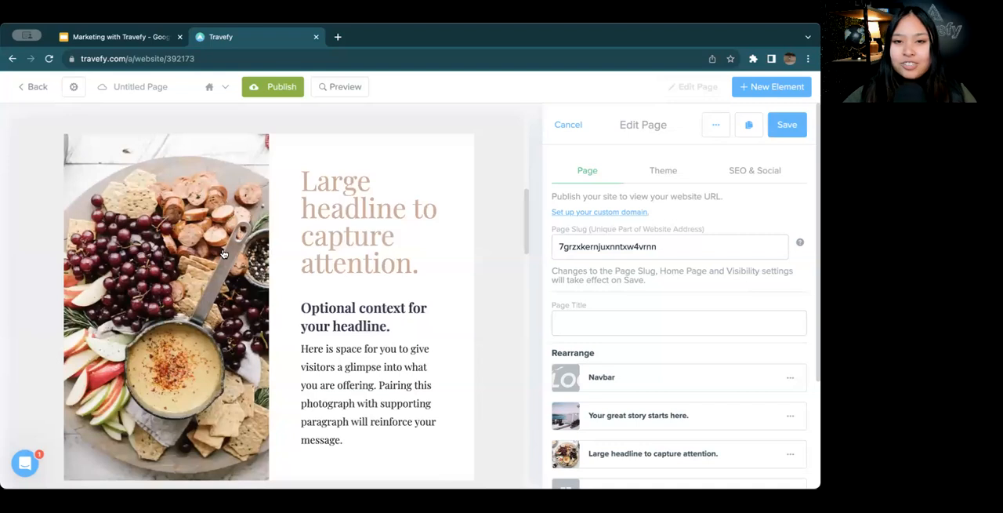
scroll(223, 253, "up", 6)
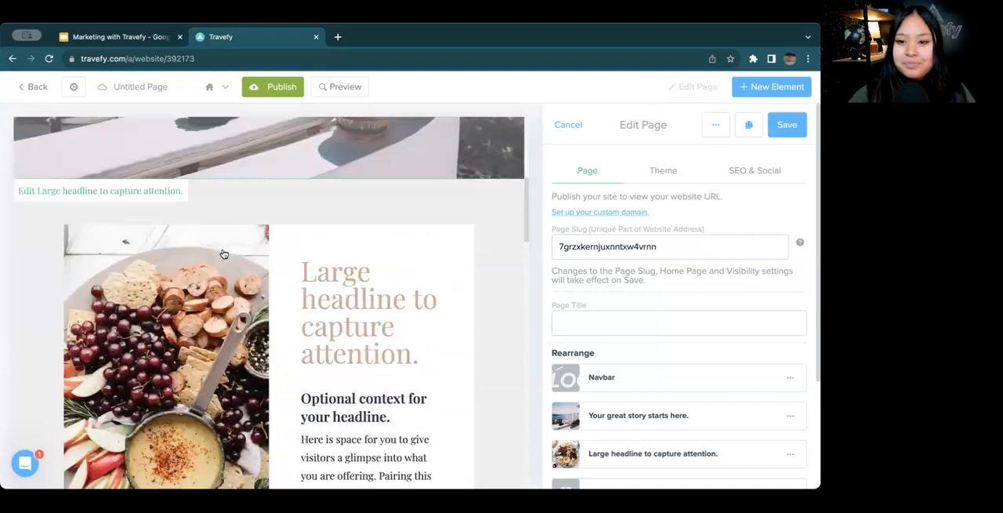
left_click(785, 126)
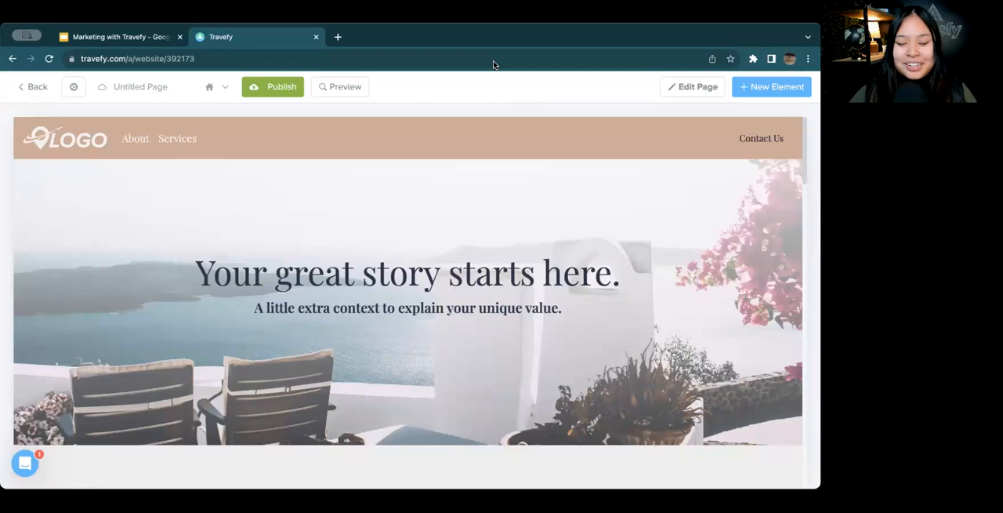
Reopen the page for editing and examine its theme and its SEO and social settings
left_click(698, 90)
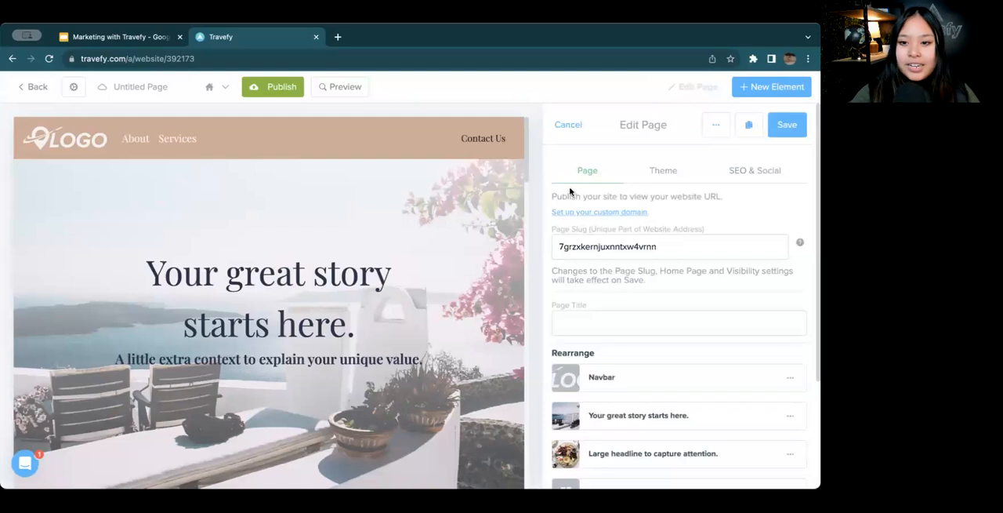
left_click(661, 173)
left_click(750, 174)
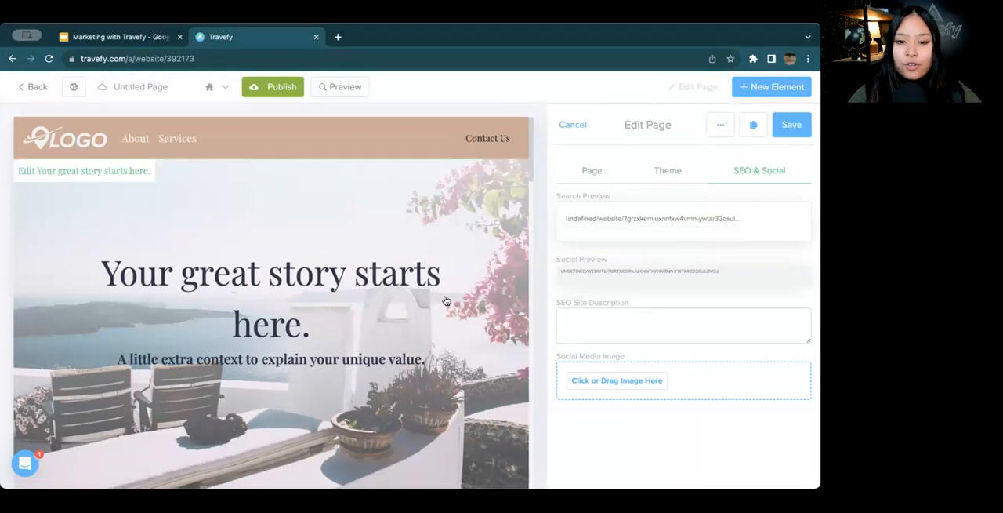
scroll(376, 306, "down", 3)
scroll(375, 305, "up", 3)
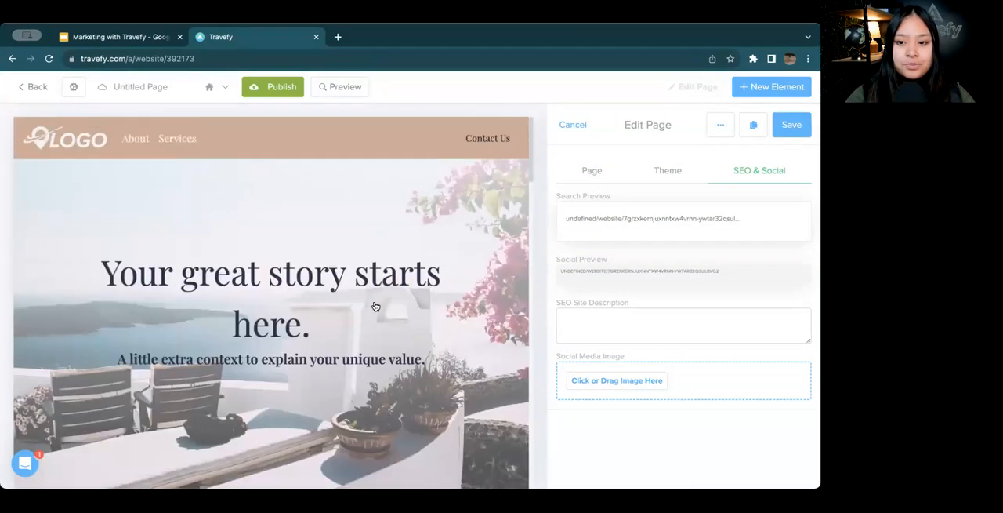
Set the website's theme color to #c3b7ac
left_click(656, 172)
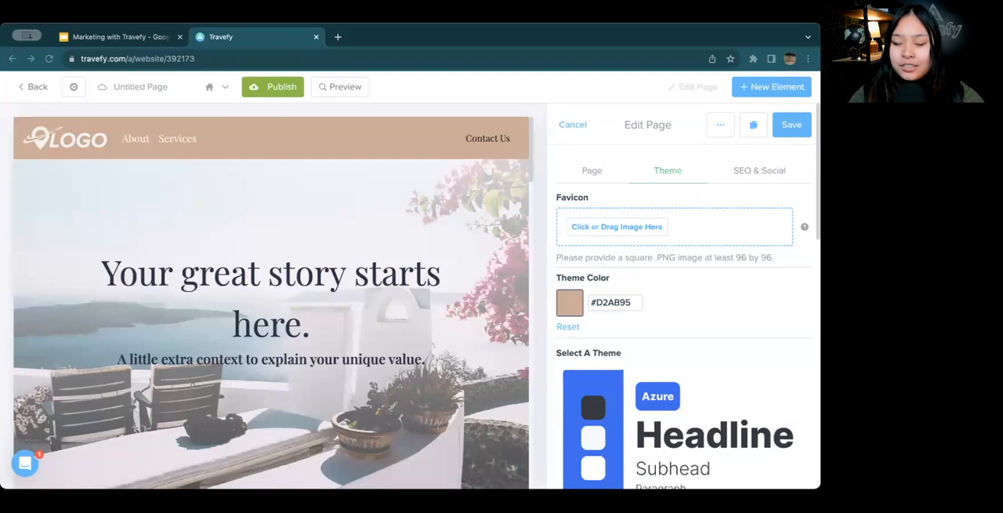
double_click(618, 304)
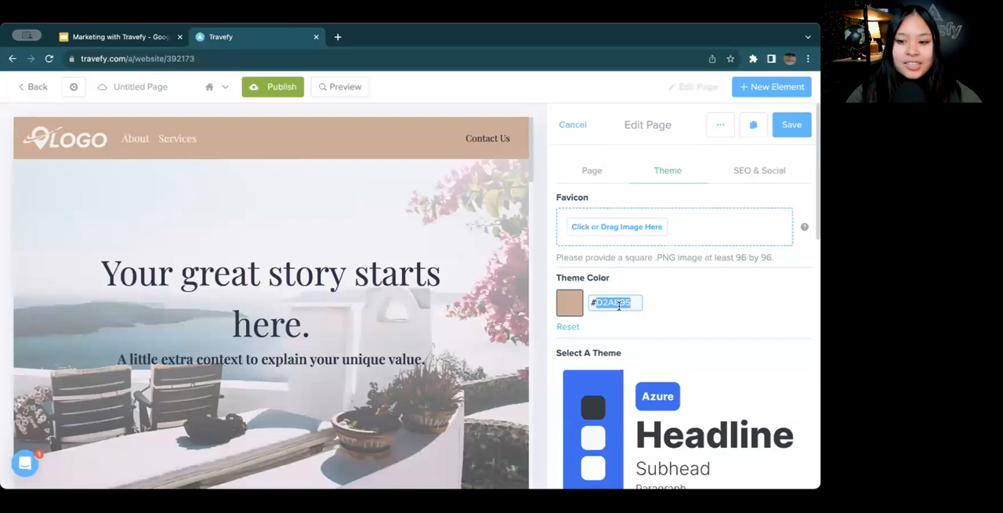
key("BackSpace")
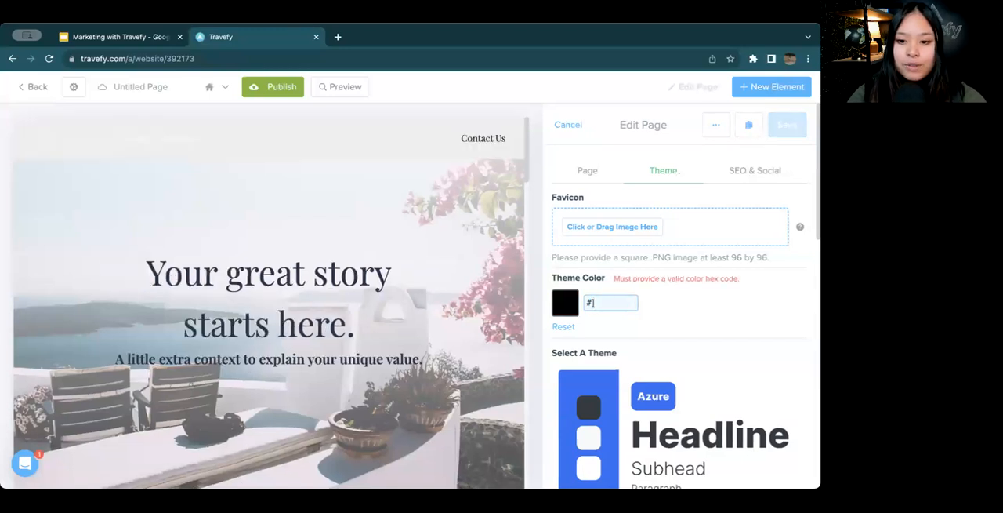
type("#c3b7ac")
left_click(597, 302)
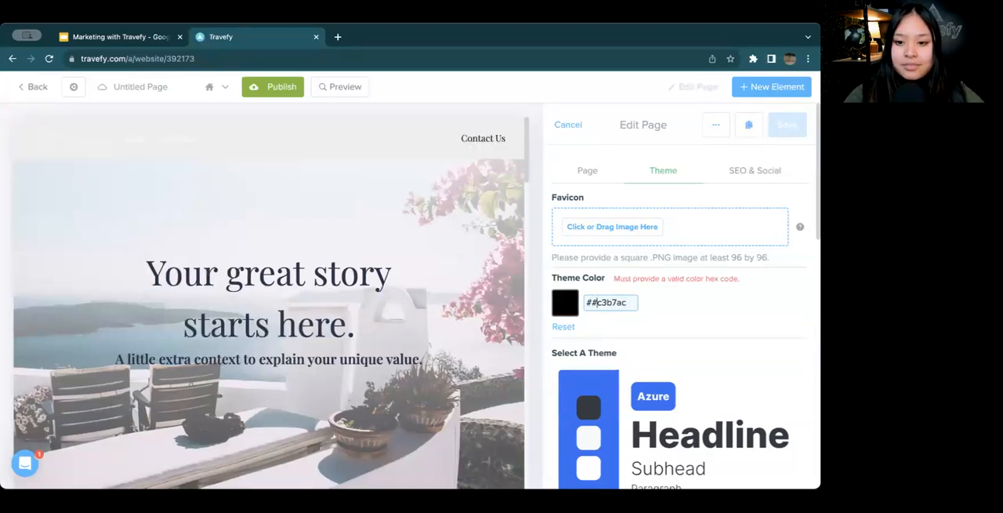
key("BackSpace")
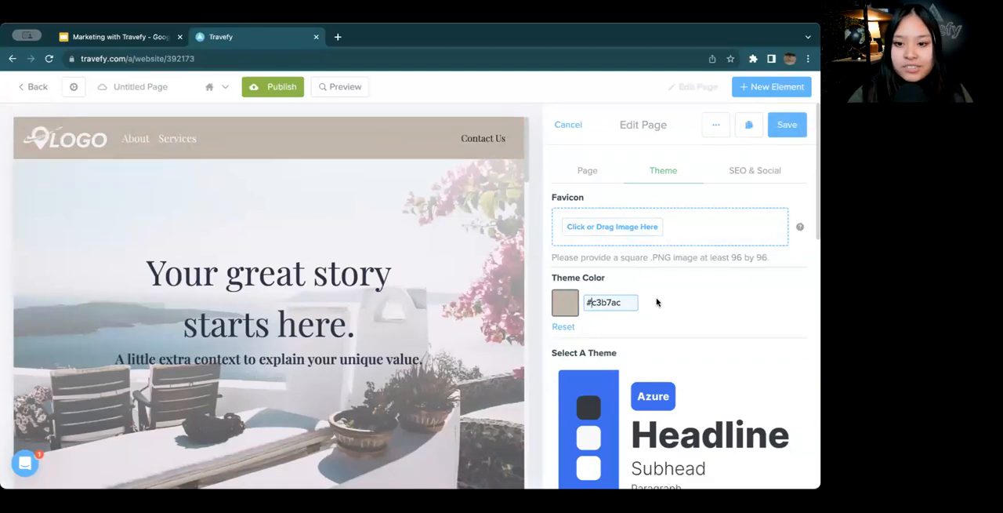
left_click(603, 233)
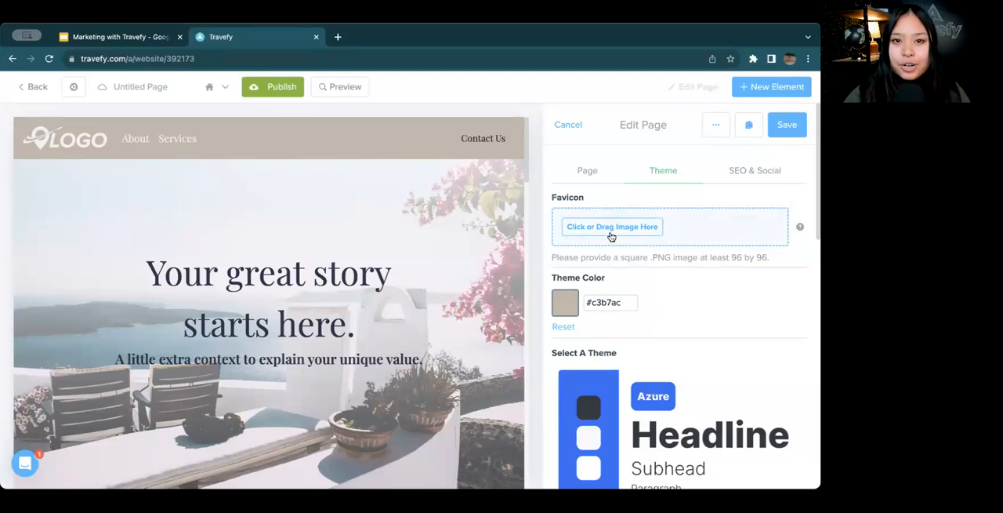
Try the Kaizen theme on the page and switch back to the Santorini theme
scroll(612, 234, "down", 2)
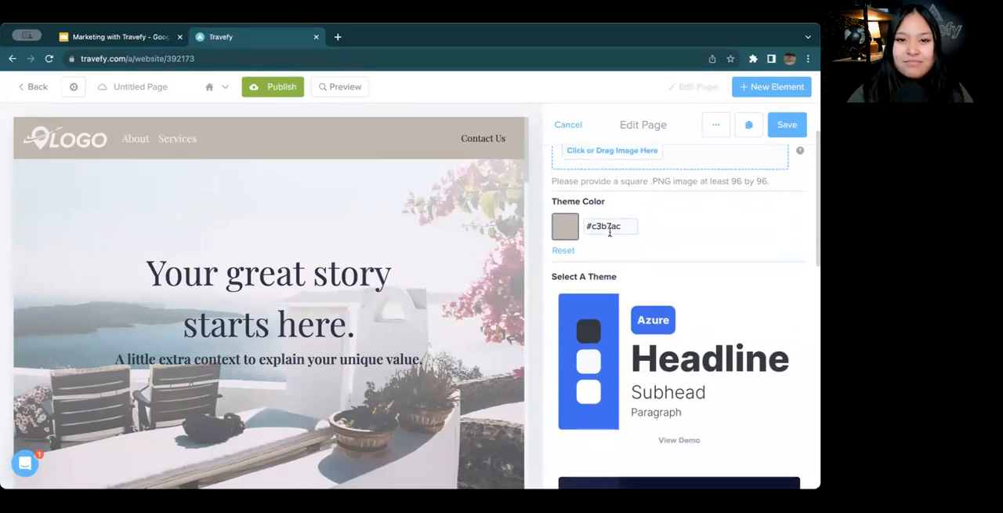
scroll(609, 232, "down", 5)
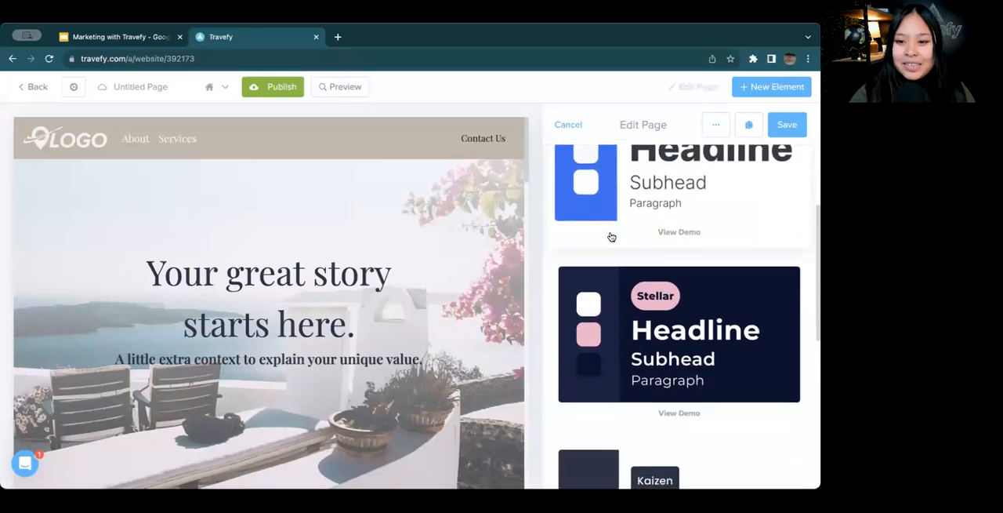
scroll(611, 236, "down", 6)
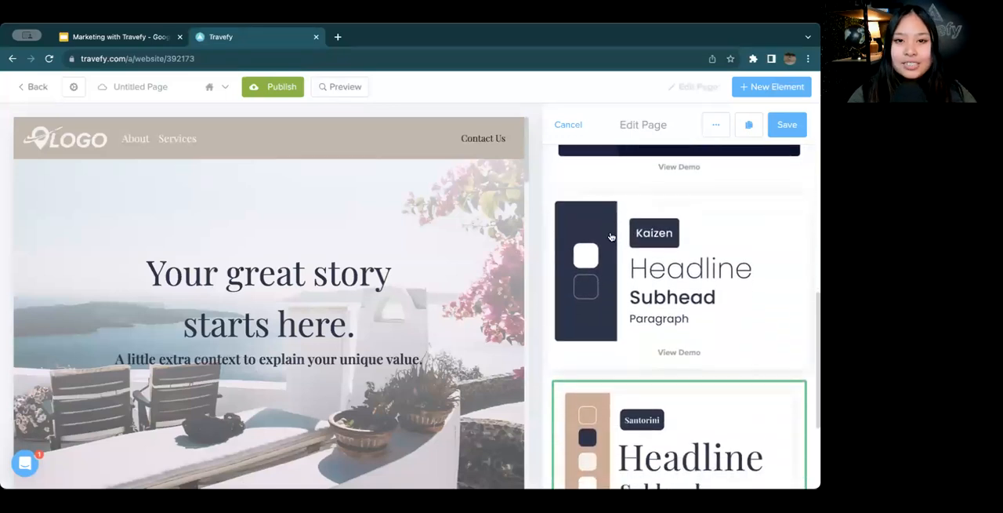
scroll(612, 237, "down", 3)
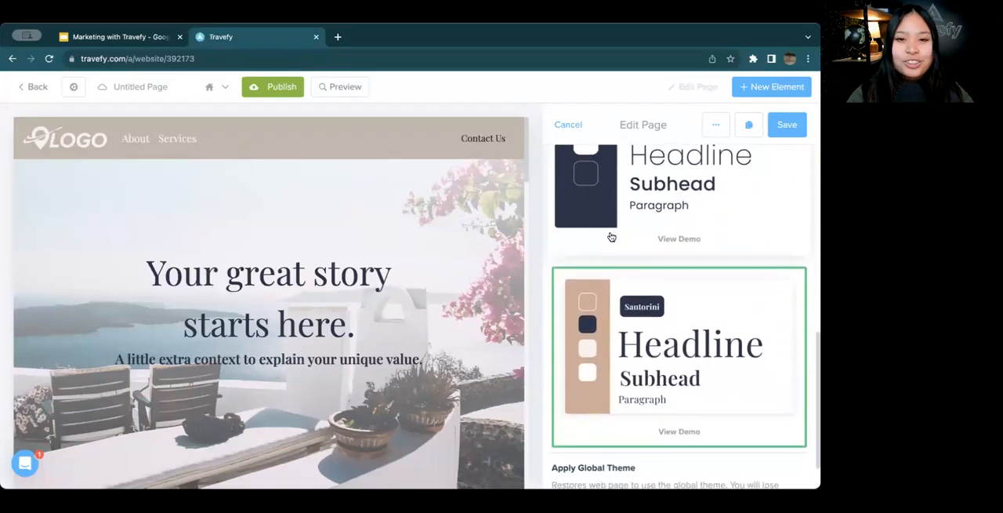
scroll(612, 237, "up", 3)
left_click(641, 333)
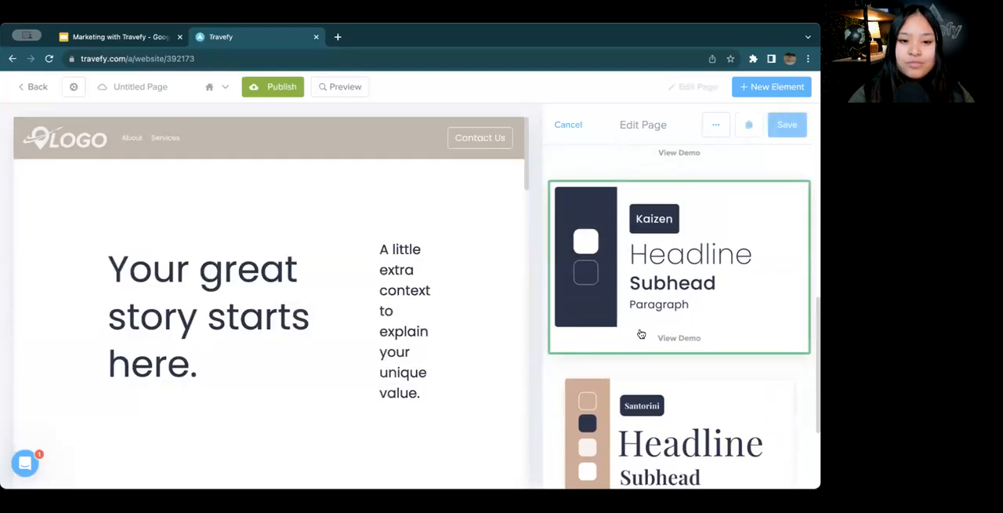
scroll(640, 333, "down", 2)
left_click(737, 372)
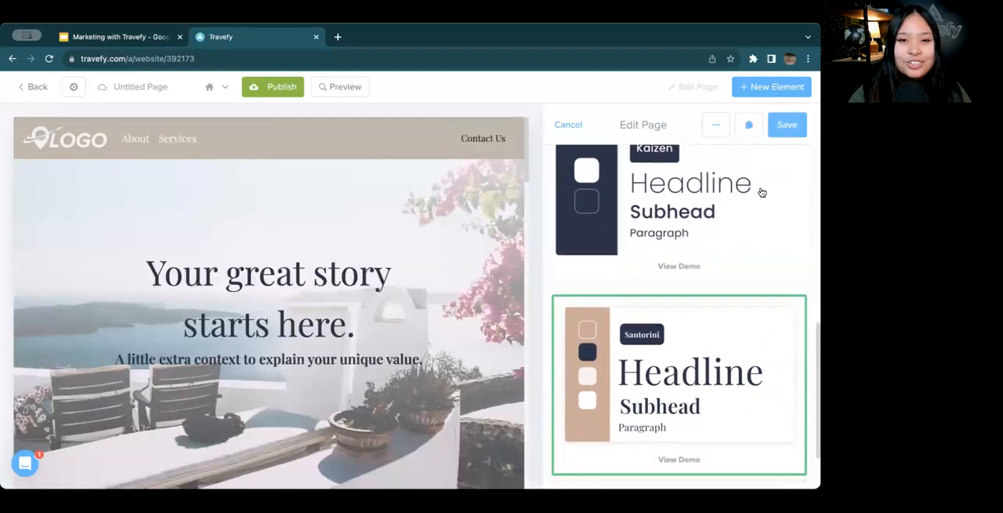
scroll(762, 192, "up", 10)
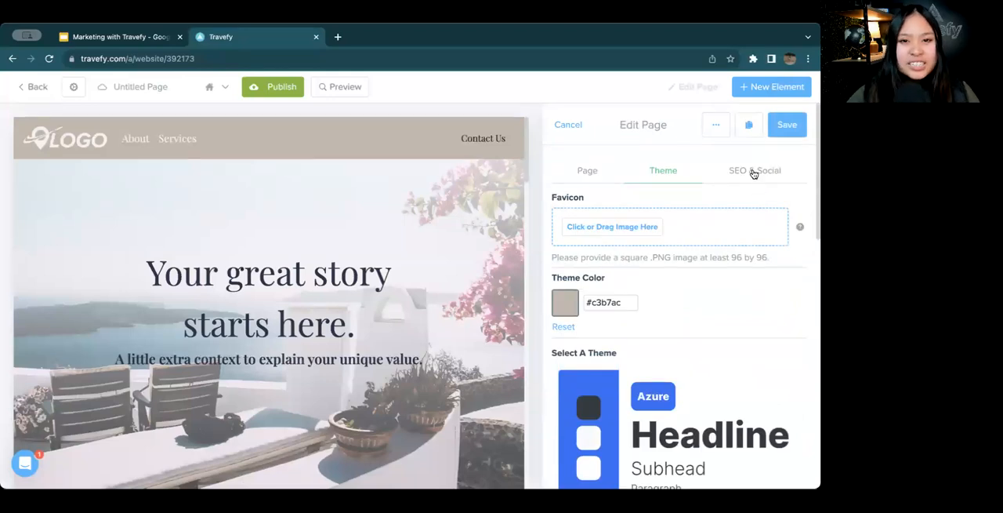
Fill in the SEO site description with the Bonnie Voyage Travels Co. travel agency text on custom, international travel, food tours, River Cruises and European destinations
left_click(754, 174)
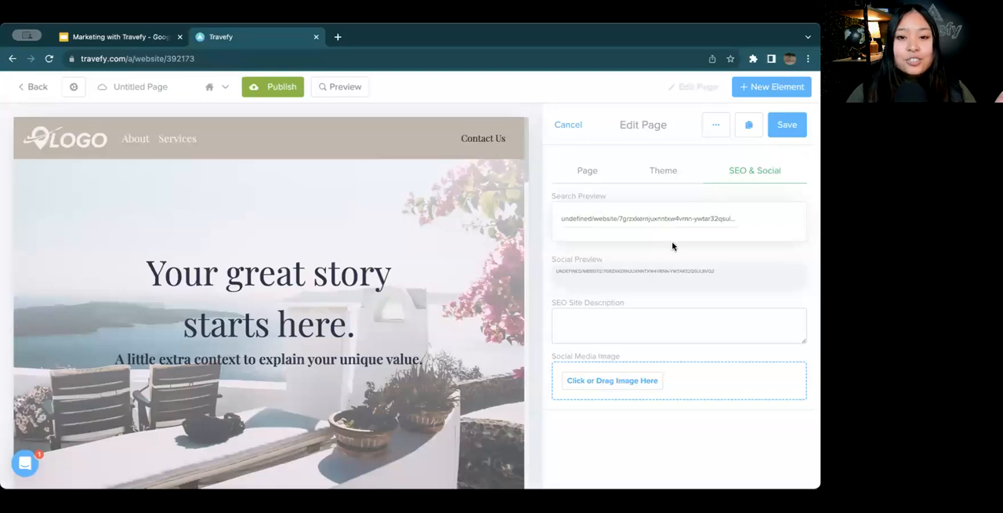
left_click(642, 329)
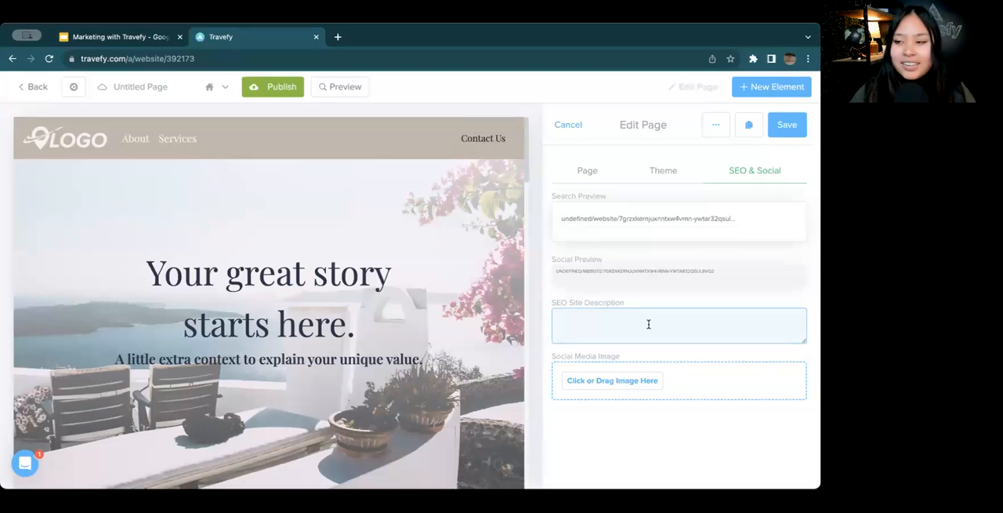
key("super+Tab")
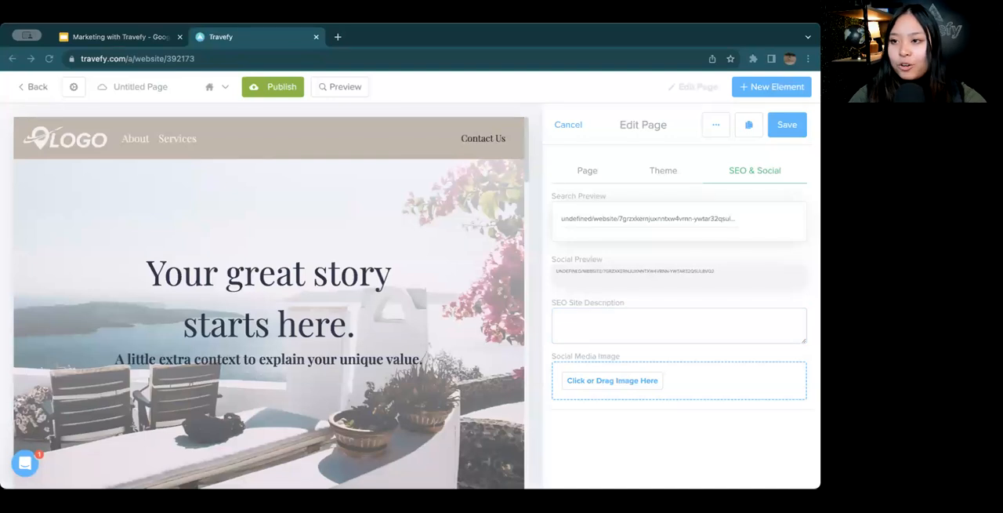
left_click(605, 311)
type("Bonnie Voyage Travels Co. is a Travel Agency that specializes in custom, international travel. From food tours, River Cruises, and European destinations, we have you covered.")
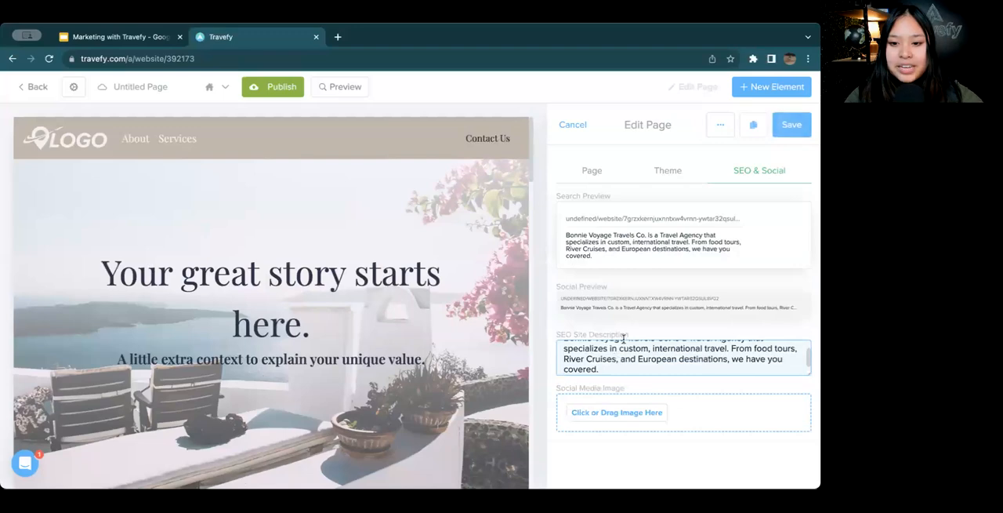
scroll(649, 272, "up", 3)
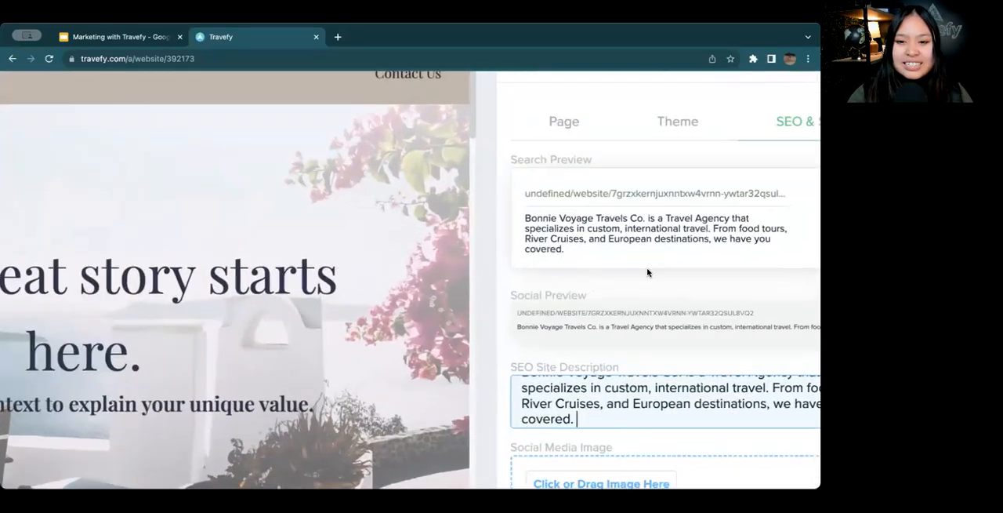
scroll(649, 273, "right", 2)
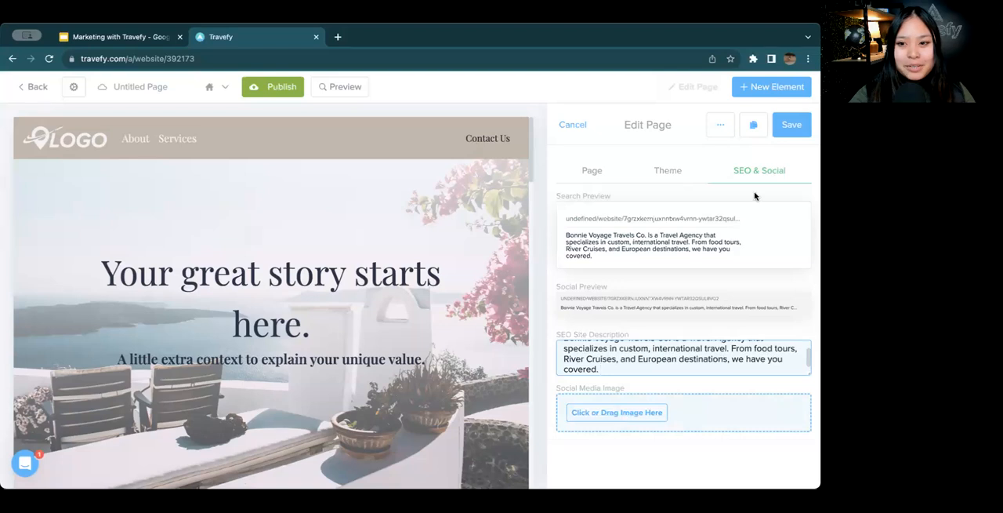
Upload the Bonnie Voyage logo image from the device as the page's social media image
left_click(600, 414)
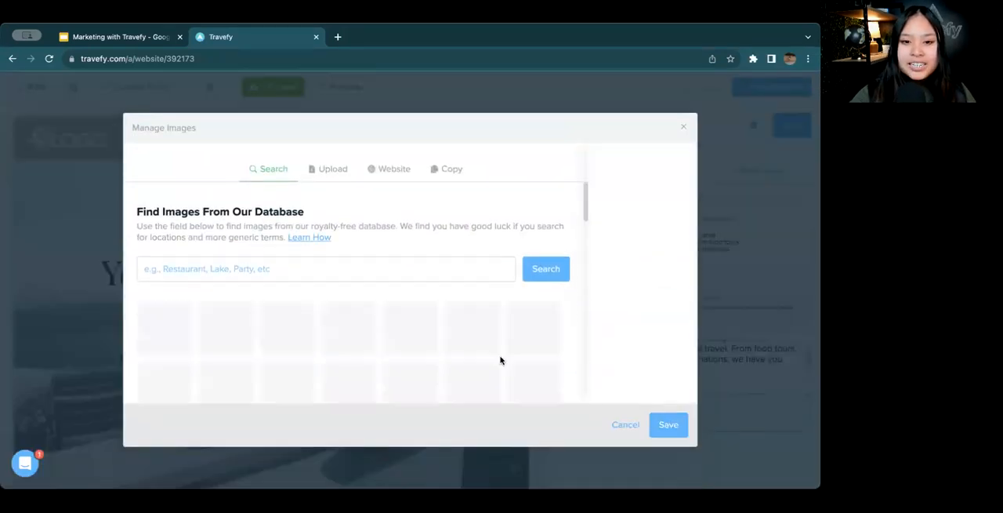
left_click(340, 176)
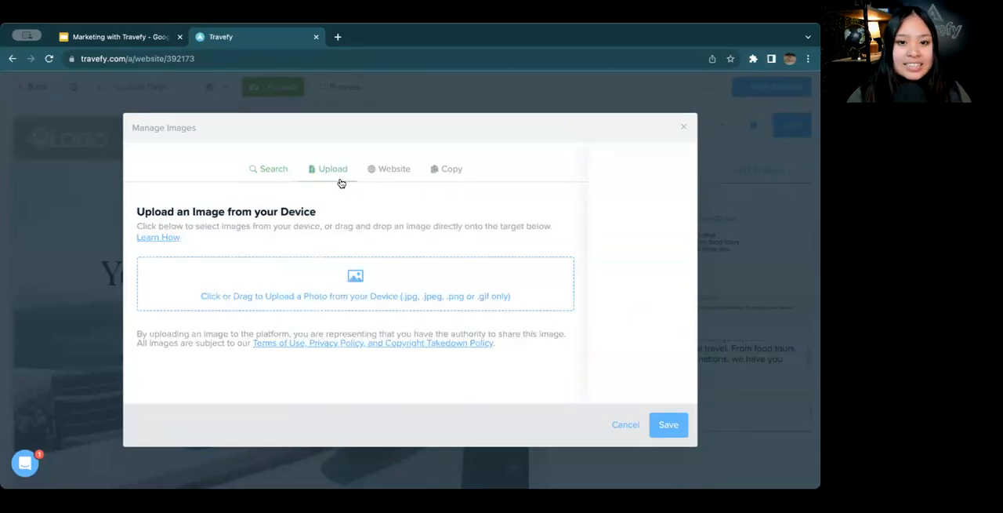
left_click(293, 292)
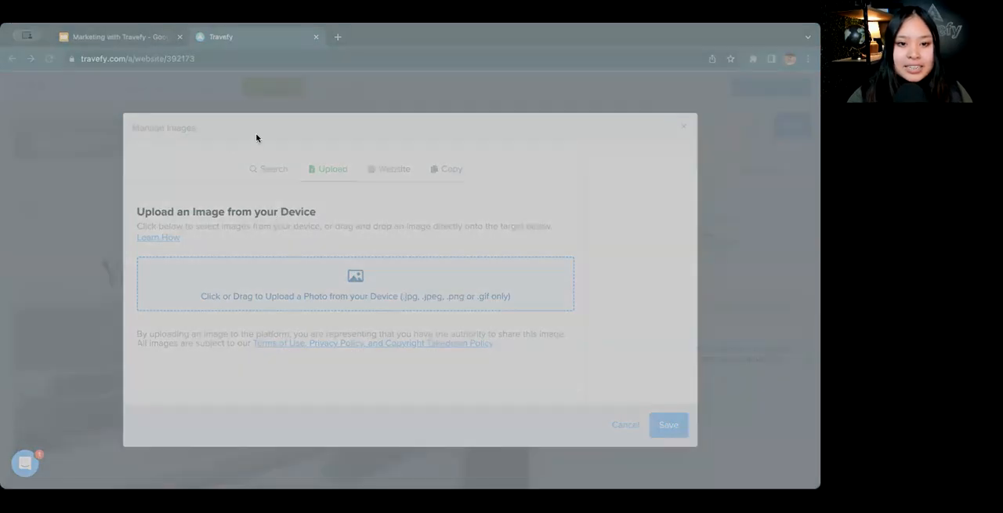
left_click(679, 450)
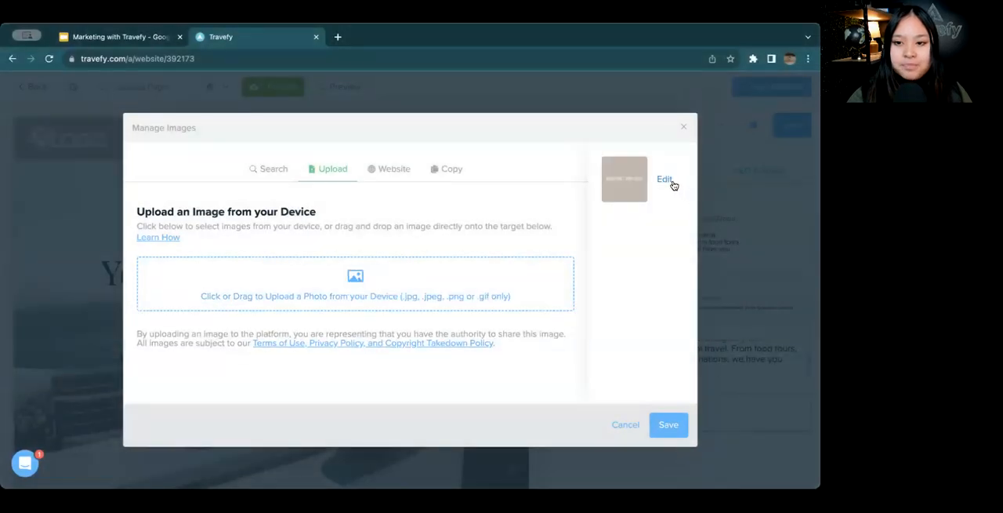
Widen the Bonnie Voyage image's crop to its full width with the logo centered, save it, and check the social preview
left_click(671, 183)
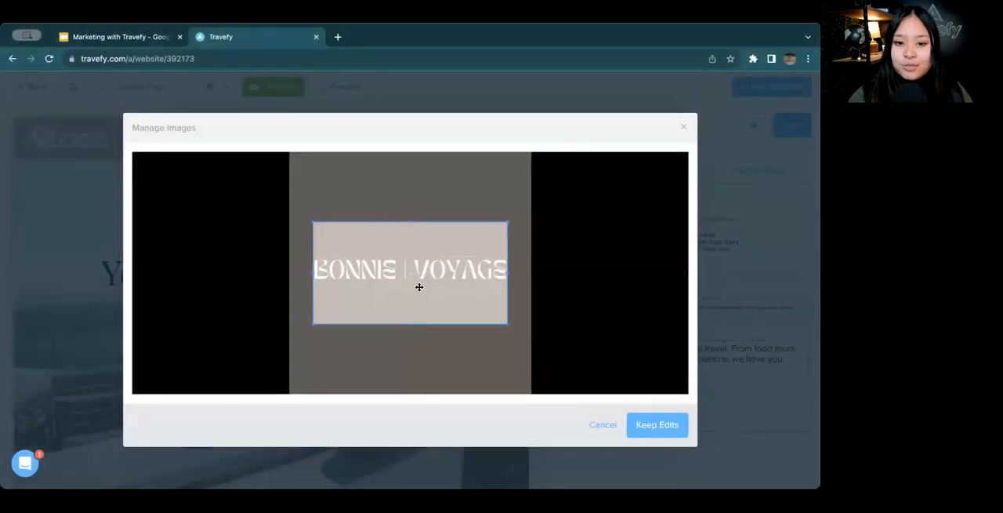
left_click_drag(419, 287, 361, 247)
left_click_drag(484, 285, 525, 308)
left_click_drag(492, 263, 493, 289)
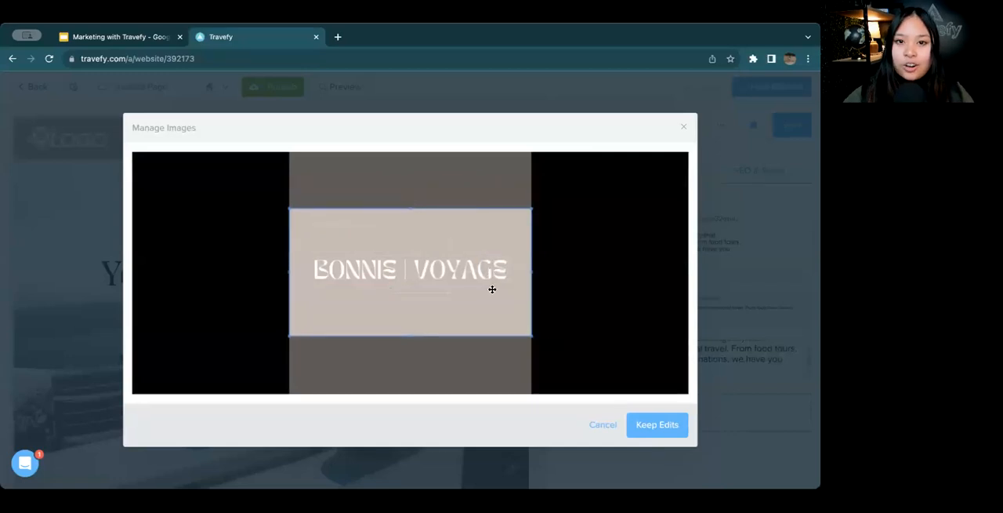
left_click(658, 421)
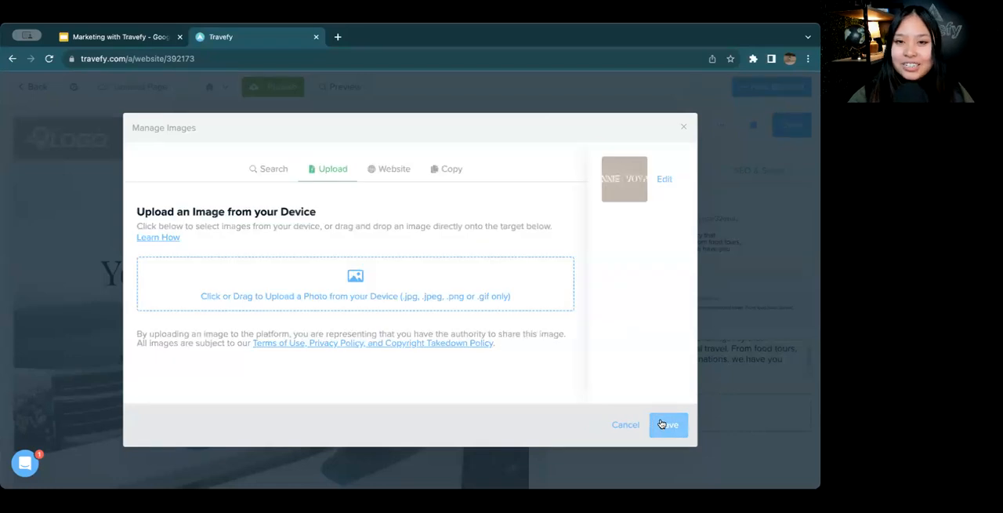
scroll(741, 287, "down", 3)
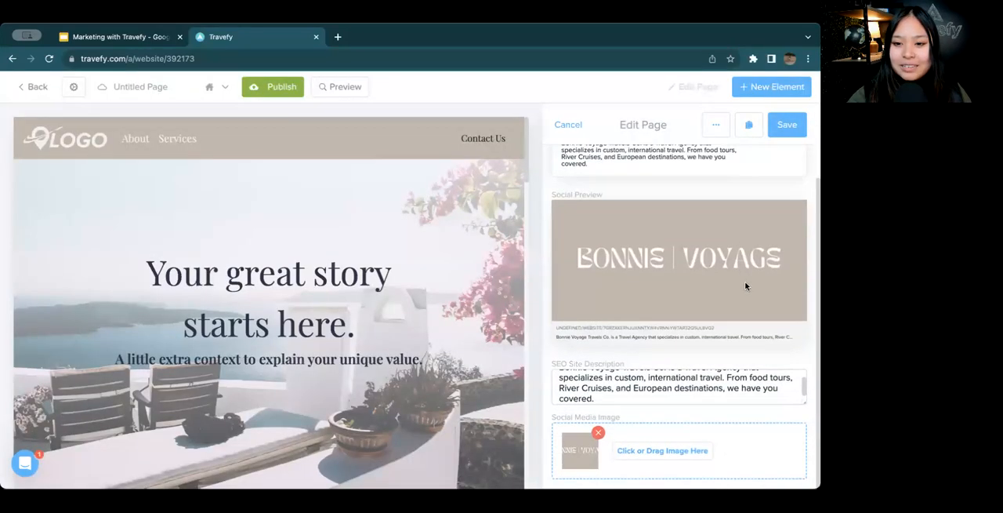
scroll(747, 264, "up", 5, "ctrl")
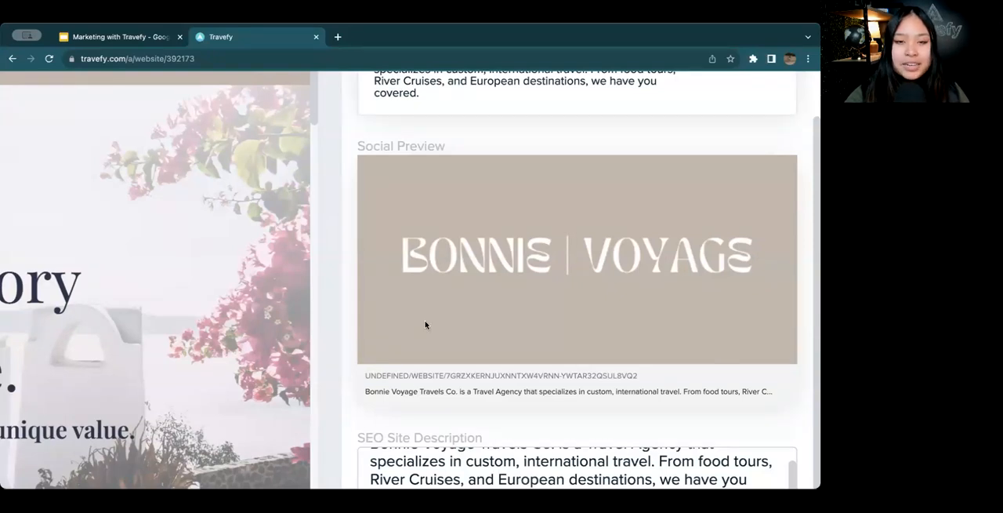
scroll(423, 319, "down", 5)
scroll(581, 282, "up", 3)
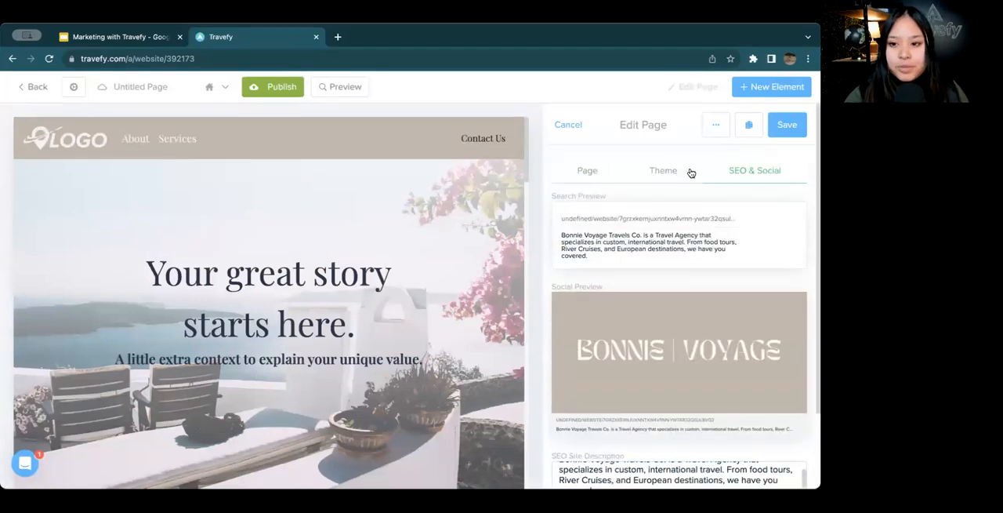
Replace the page slug with Home in the page settings
left_click(589, 177)
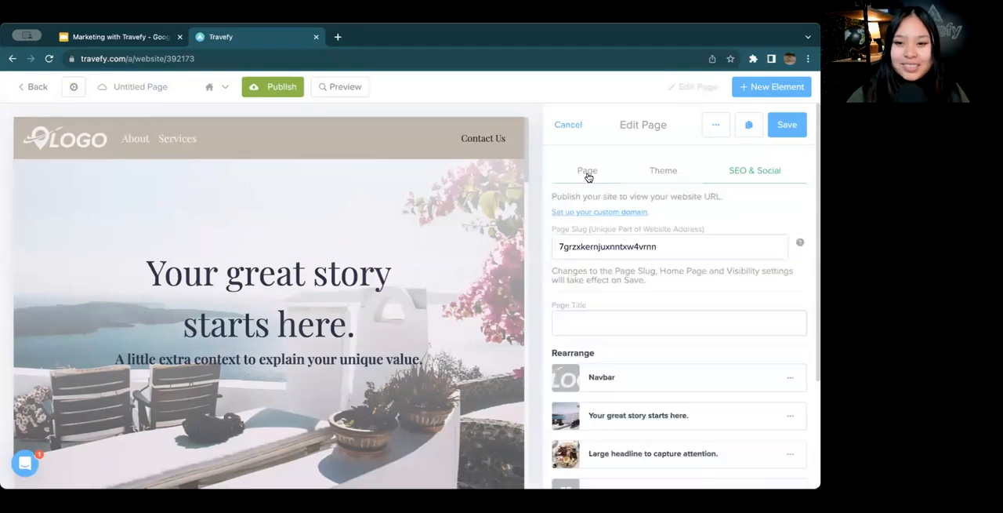
left_click_drag(679, 252, 567, 249)
left_click(567, 248)
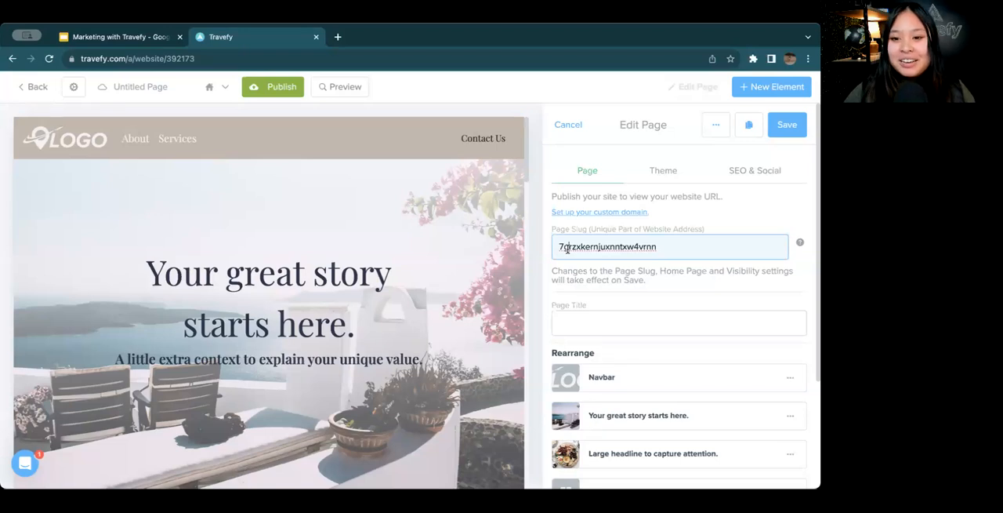
left_click_drag(661, 248, 546, 255)
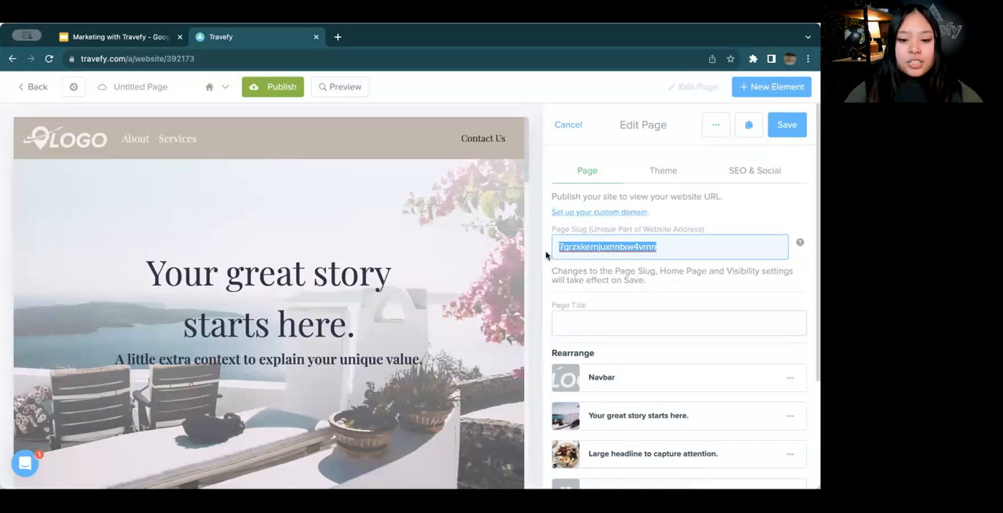
type("Home")
Set the page title to Home
left_click(605, 322)
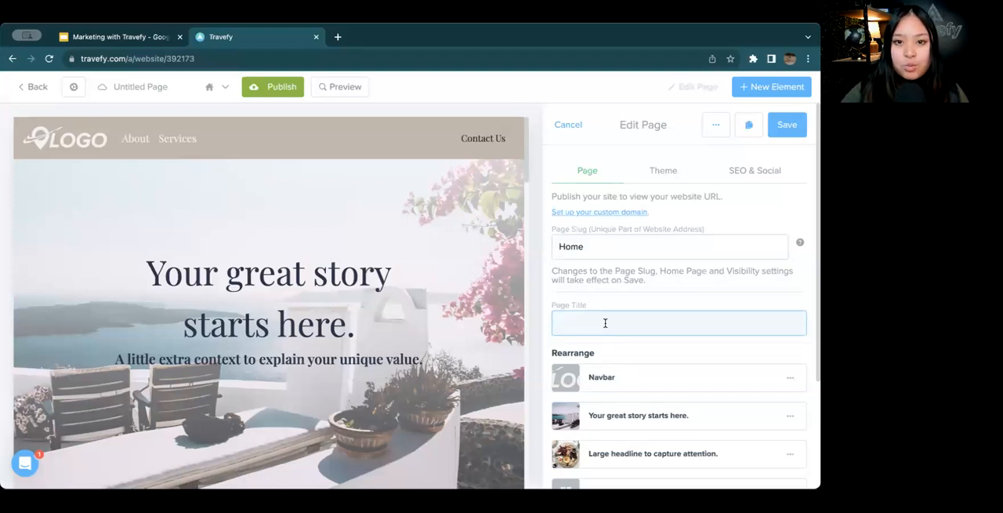
left_click(188, 88)
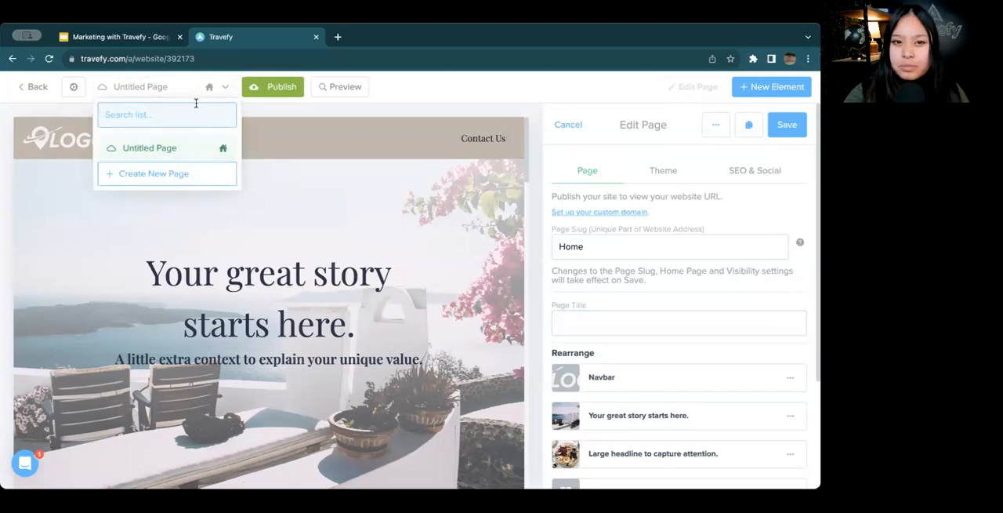
left_click(595, 283)
left_click(592, 317)
type("H")
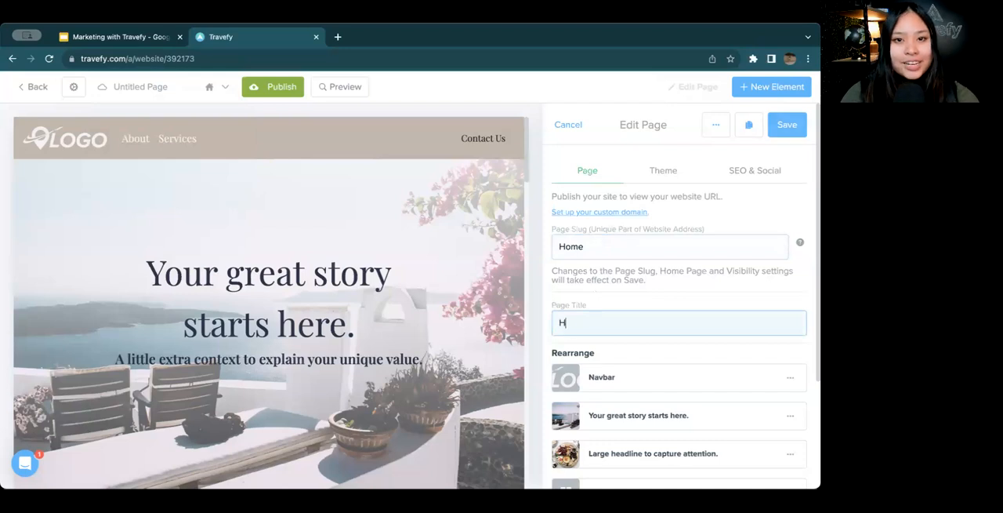
type("ome")
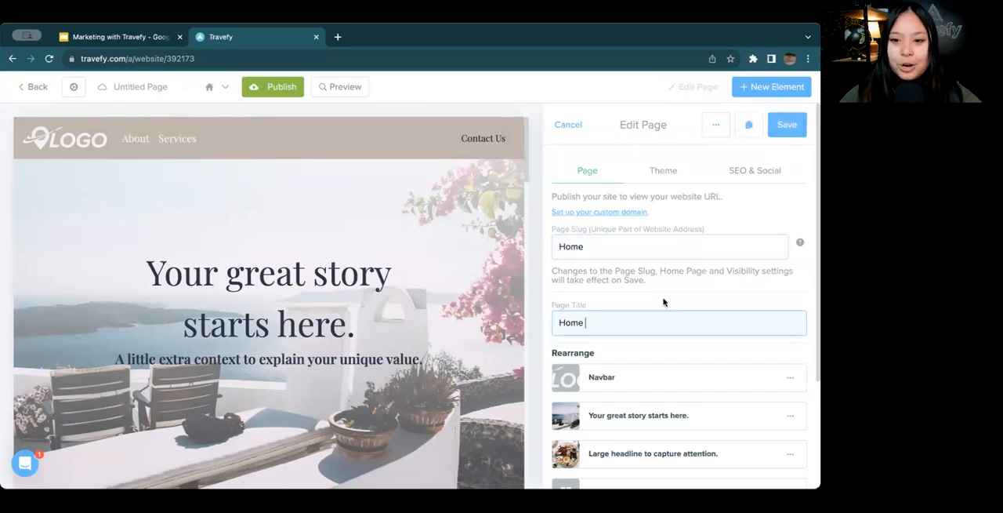
left_click(611, 250)
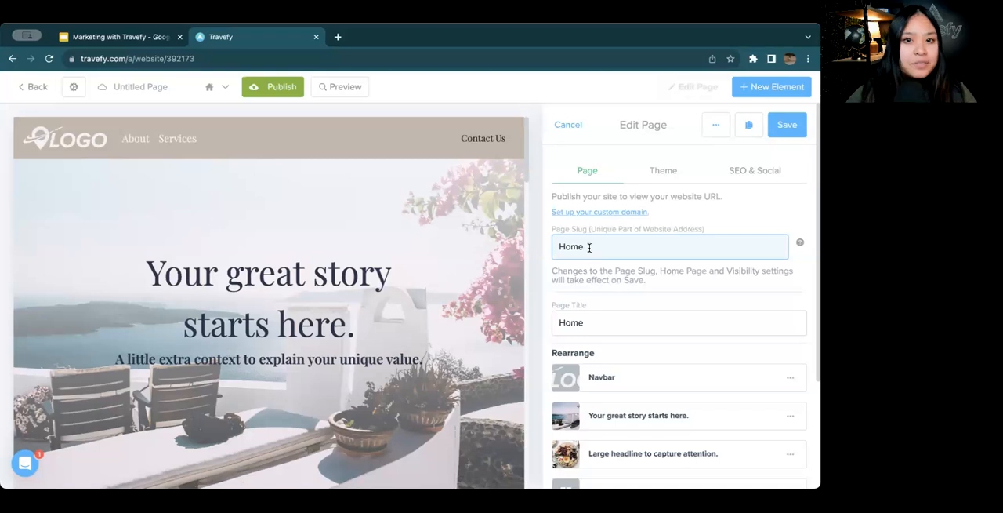
left_click_drag(596, 250, 554, 249)
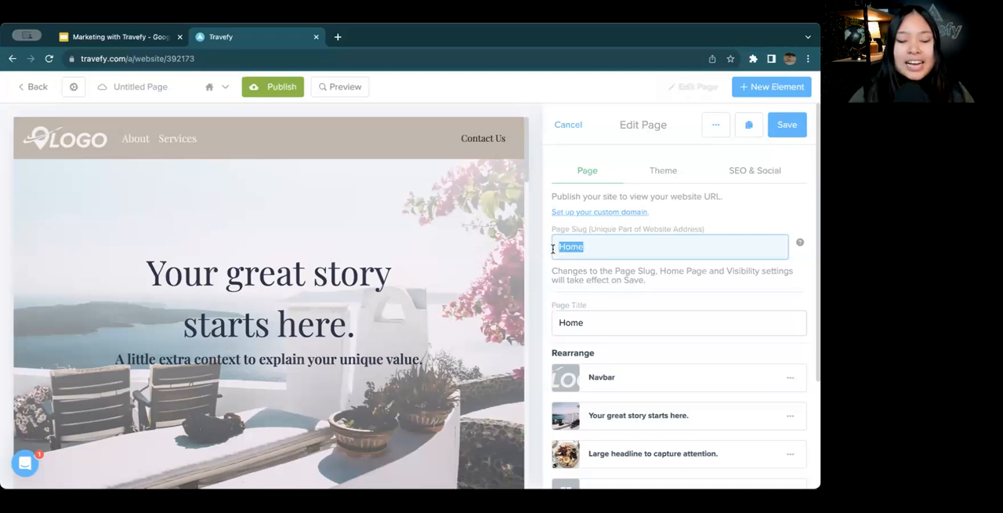
left_click(598, 252)
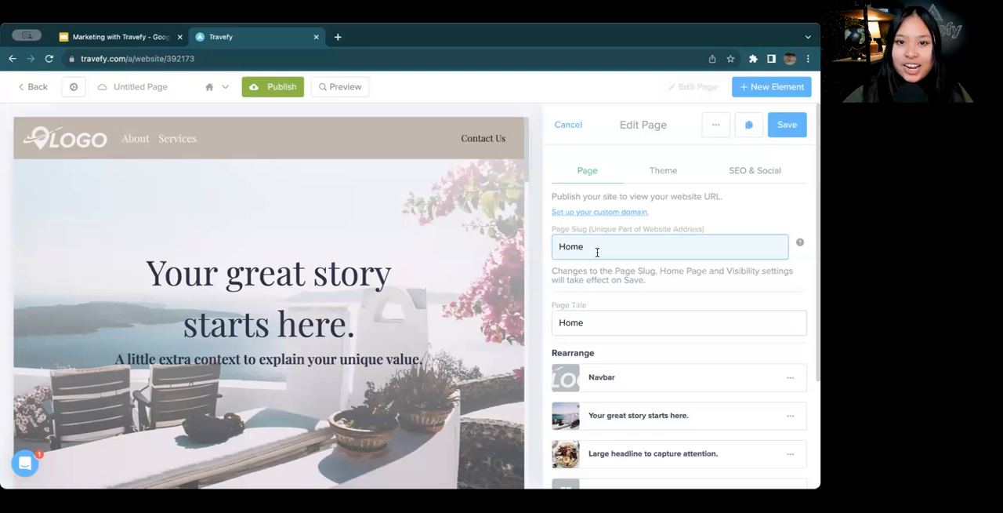
Move the second "Large headline to capture attention." section above the Large Card Gallery and save the page
scroll(597, 251, "down", 2)
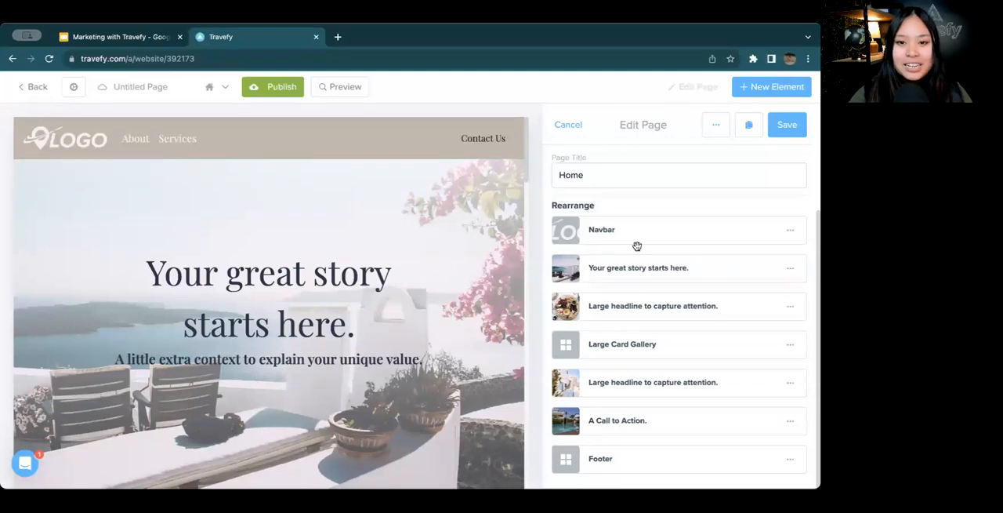
scroll(460, 368, "down", 3)
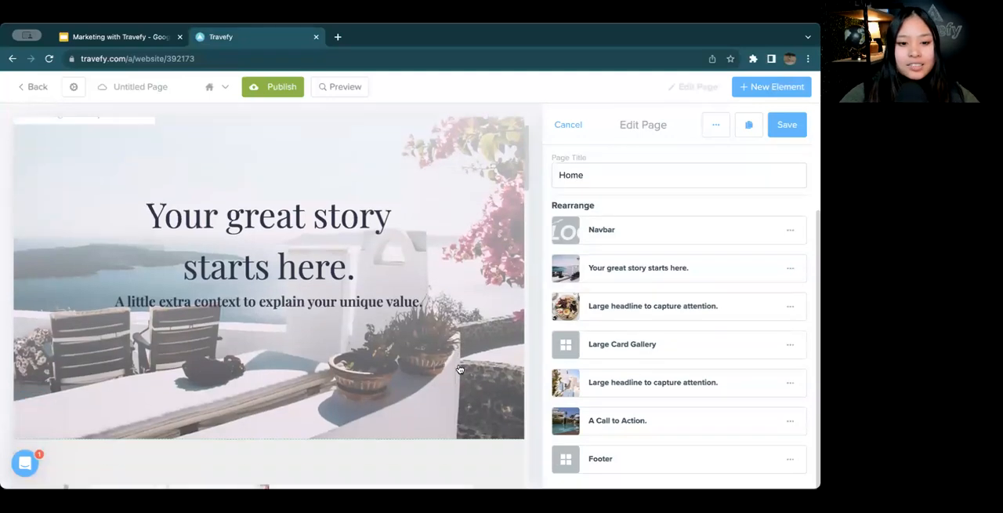
scroll(460, 368, "down", 5)
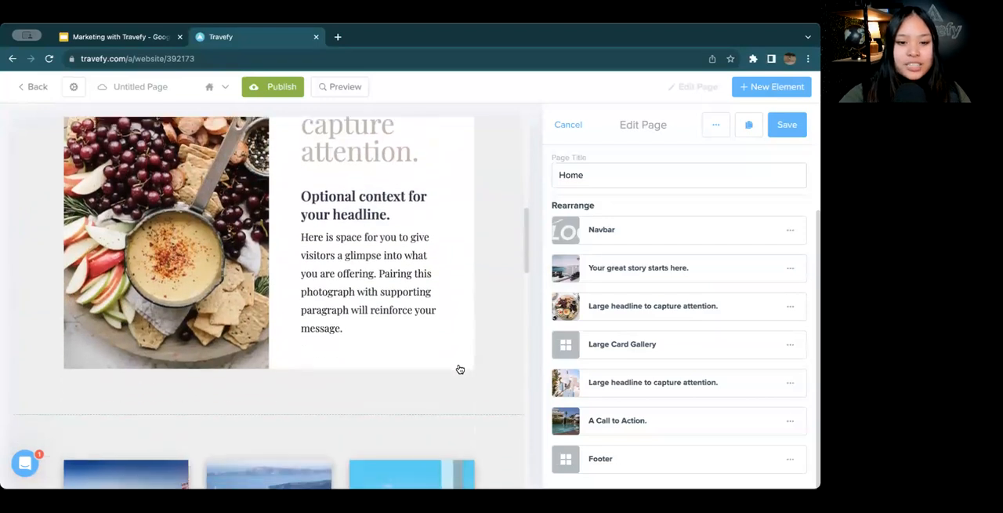
scroll(460, 369, "down", 5)
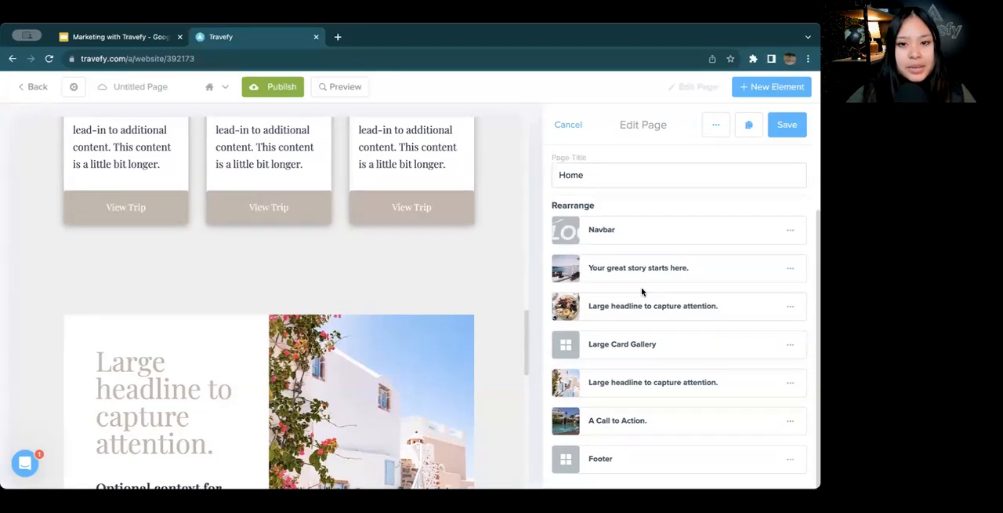
scroll(427, 291, "down", 5)
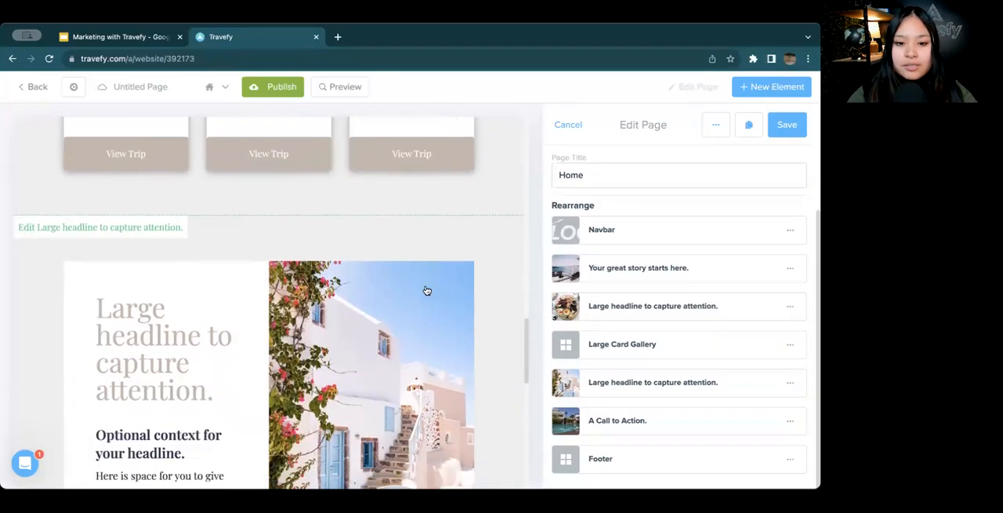
scroll(427, 290, "down", 2)
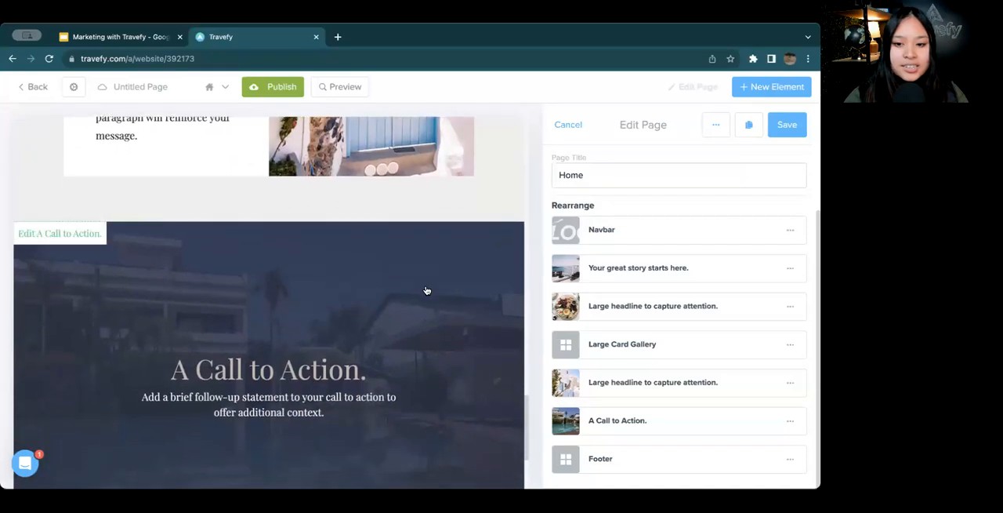
scroll(427, 291, "up", 4)
scroll(443, 358, "up", 2)
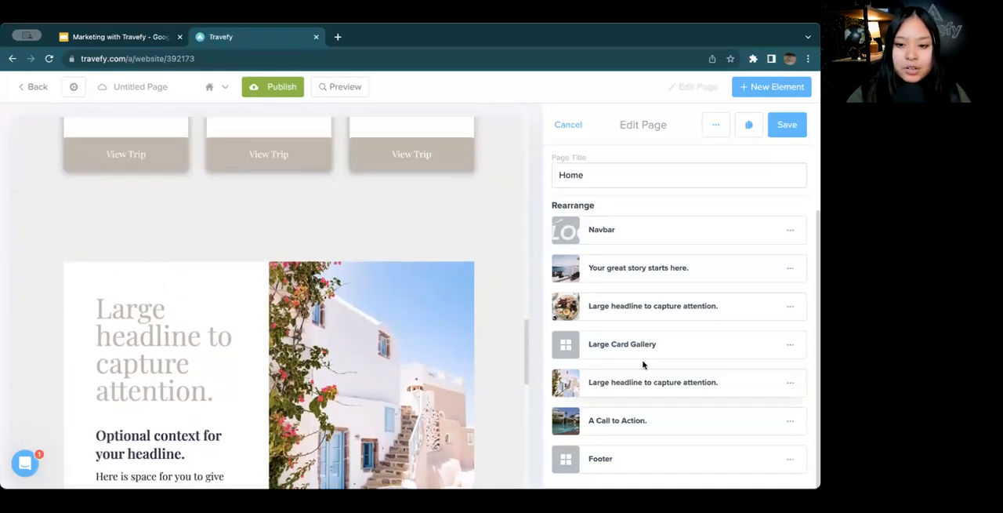
scroll(465, 343, "up", 5)
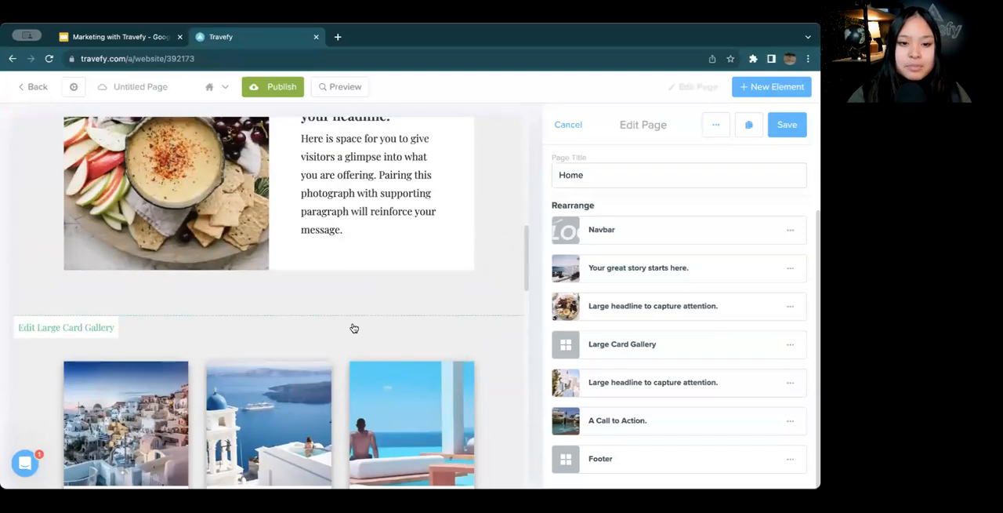
left_click_drag(605, 387, 627, 358)
scroll(421, 318, "down", 5)
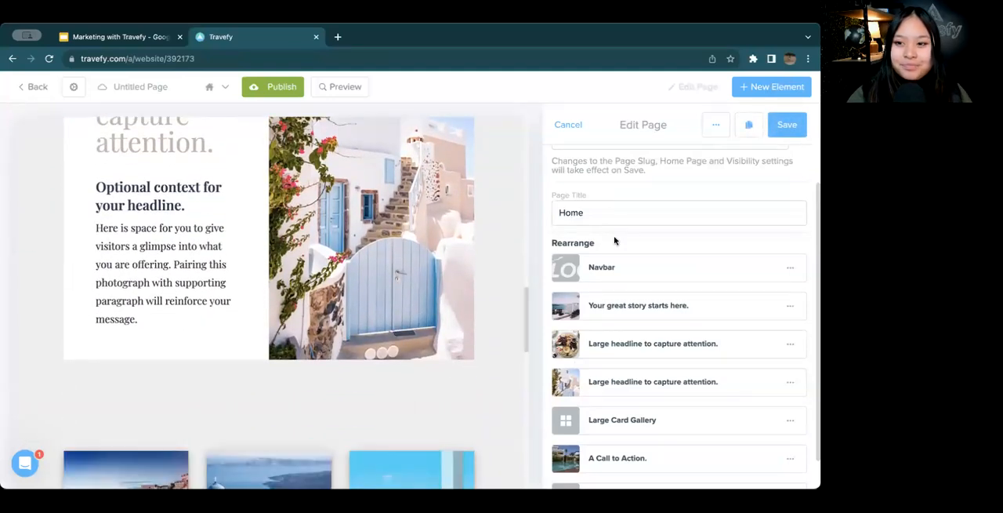
scroll(703, 244, "up", 3)
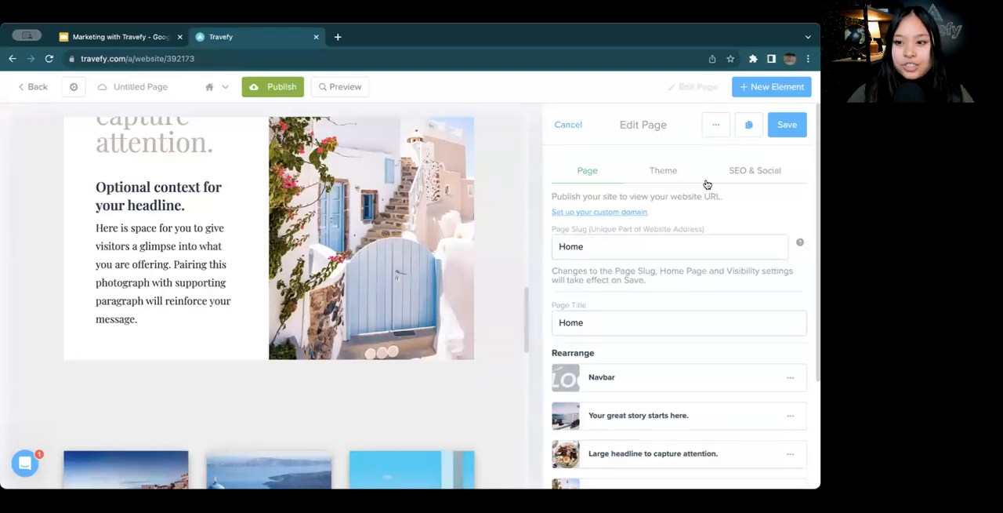
left_click(777, 135)
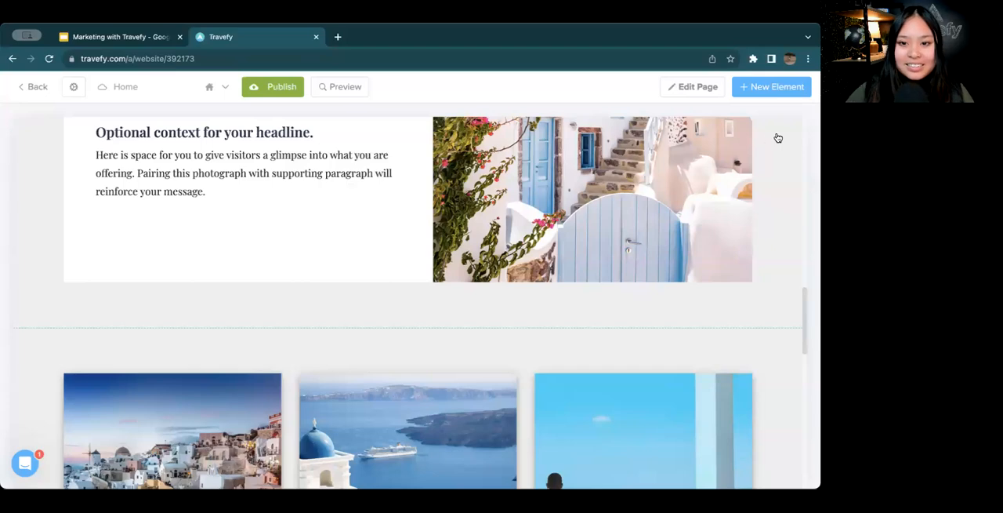
scroll(618, 198, "up", 8)
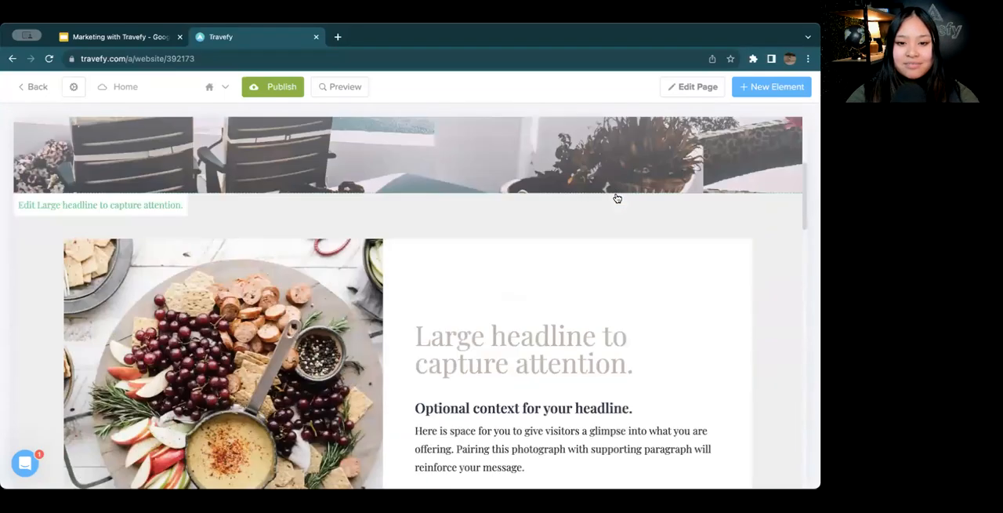
scroll(618, 199, "up", 3)
scroll(618, 198, "down", 9)
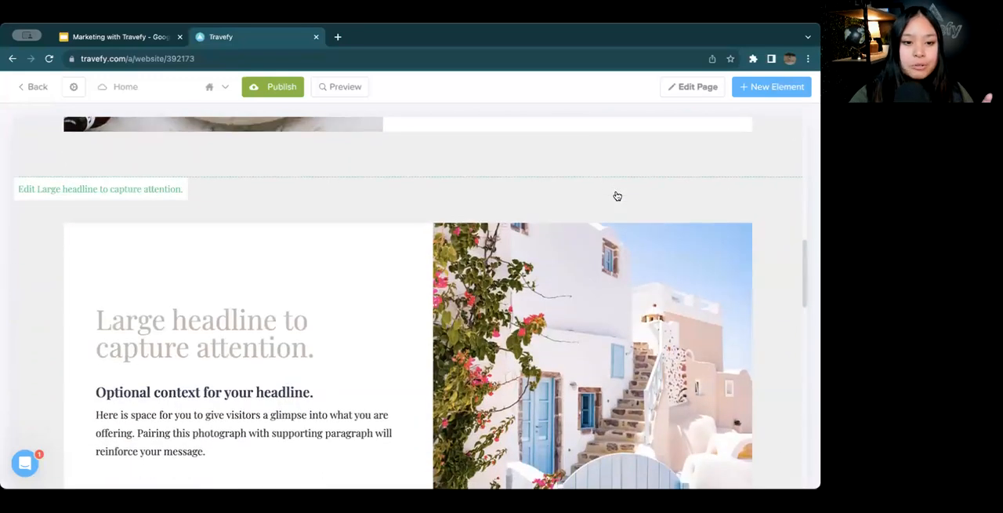
scroll(617, 196, "down", 2)
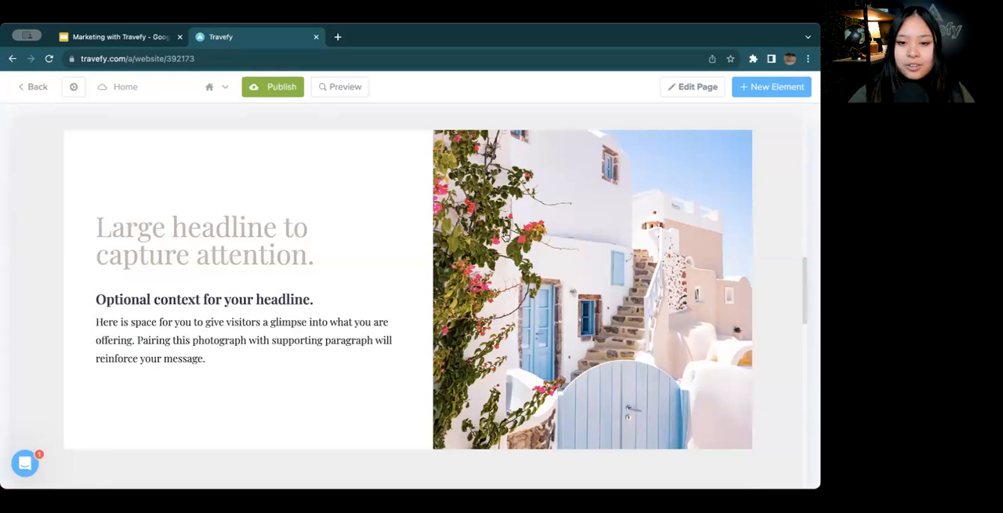
scroll(462, 231, "up", 5)
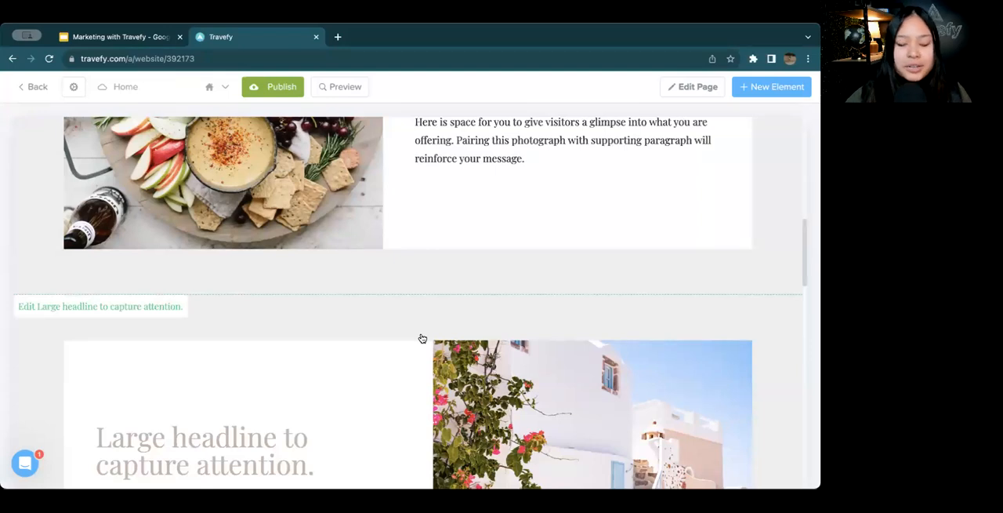
Delete the second "Large headline to capture attention." section with the white building photo and save the change
scroll(422, 338, "down", 3)
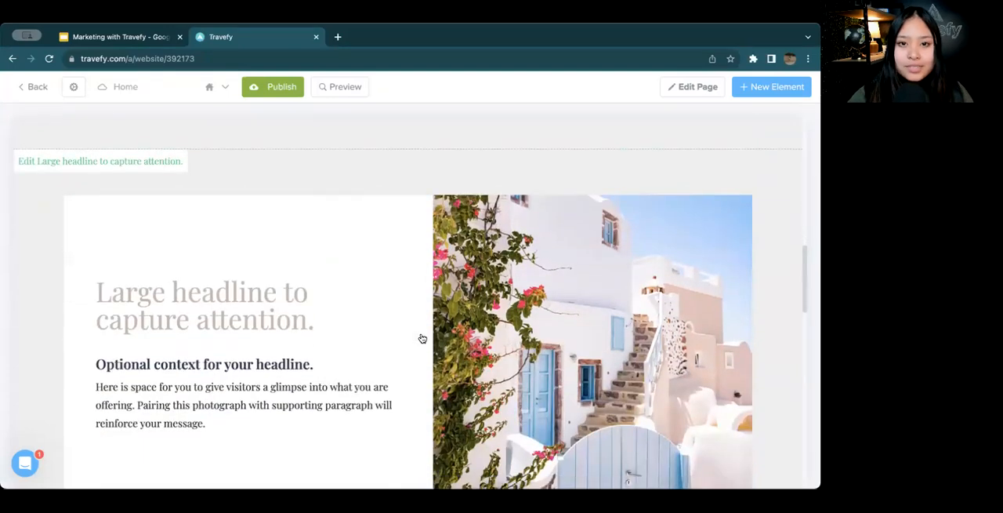
left_click(398, 320)
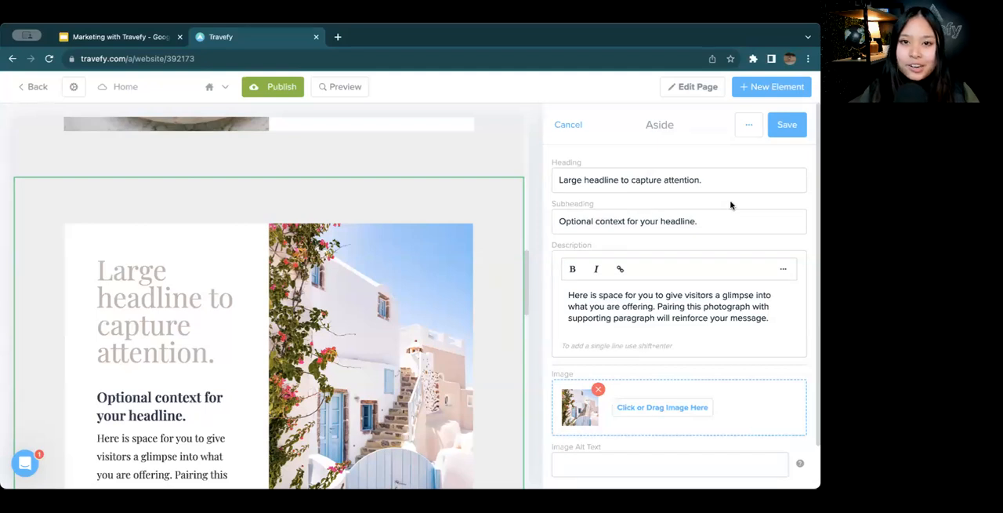
left_click(746, 132)
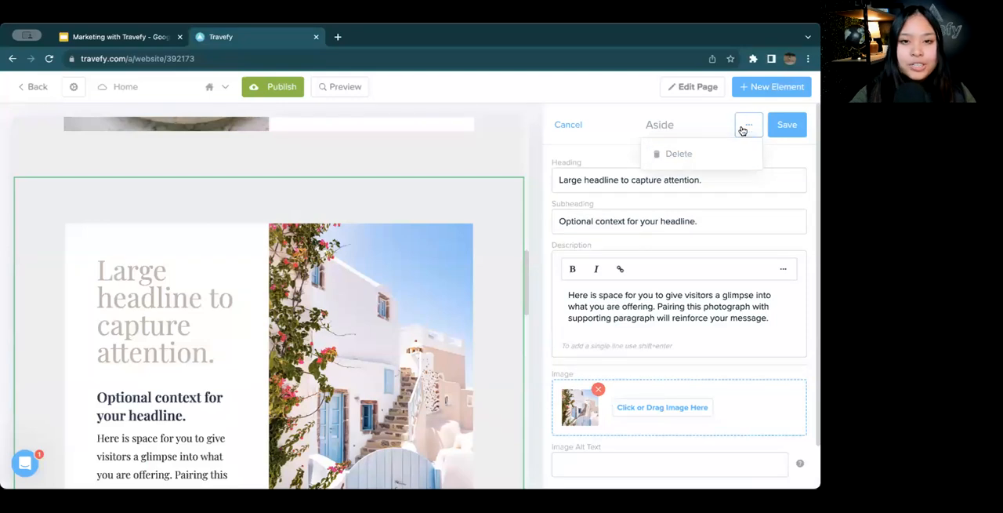
left_click(735, 157)
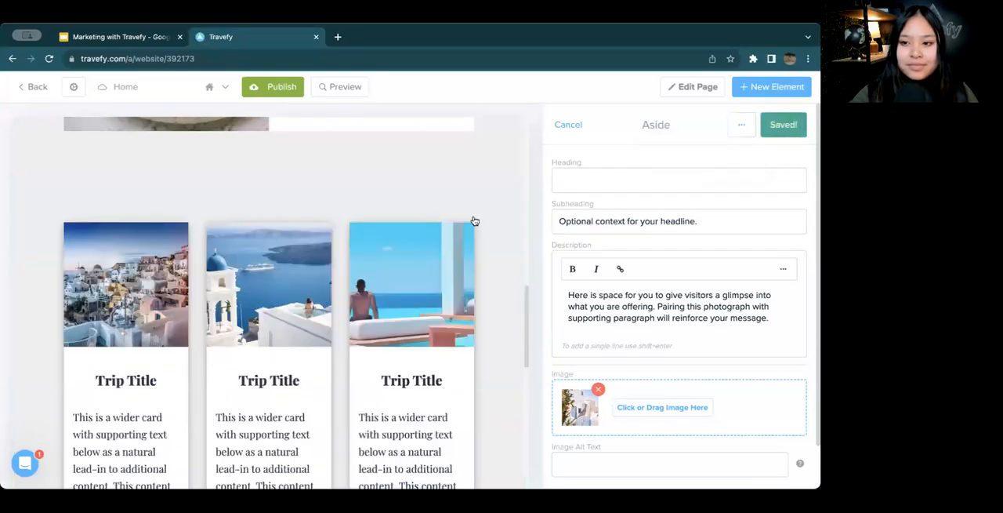
Delete the Large Card Gallery section with the three trip cards and save the change
scroll(233, 279, "up", 2)
scroll(233, 280, "down", 2)
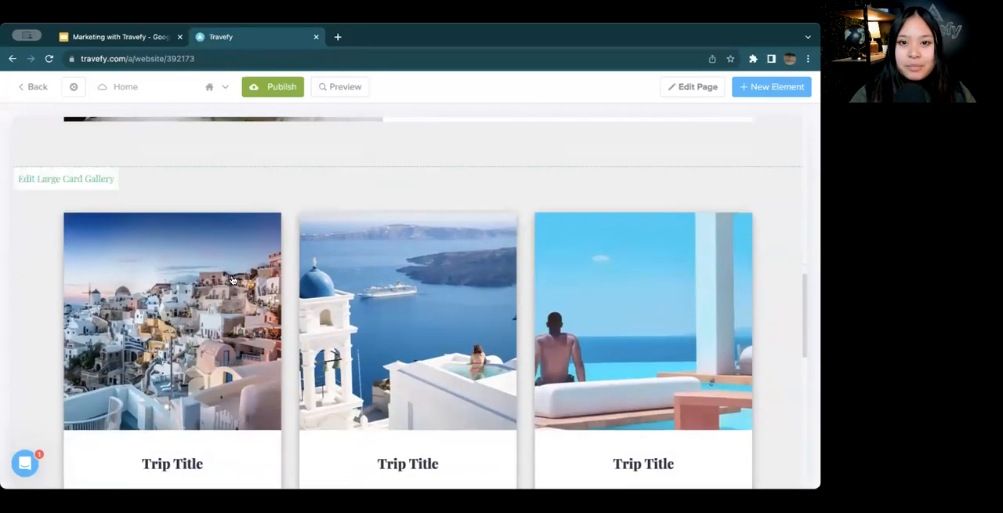
left_click(441, 225)
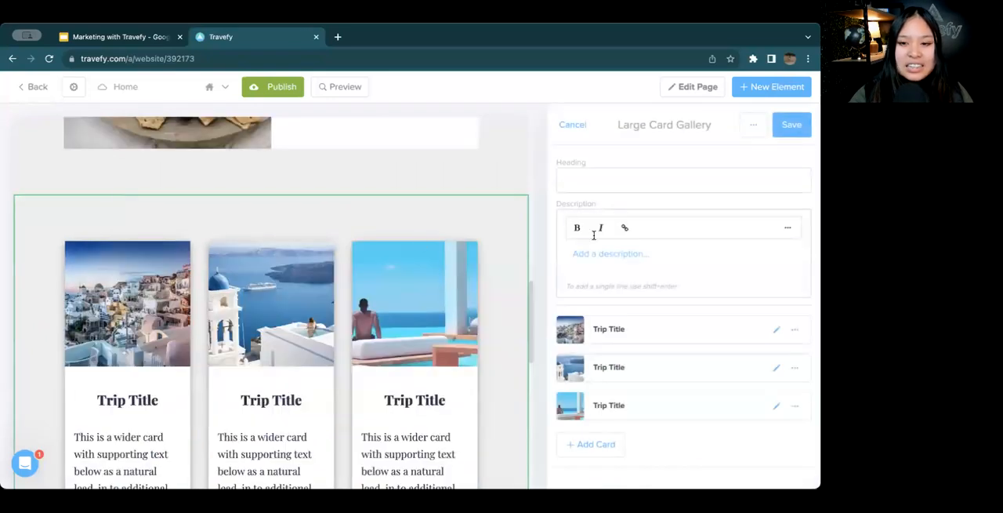
left_click(751, 124)
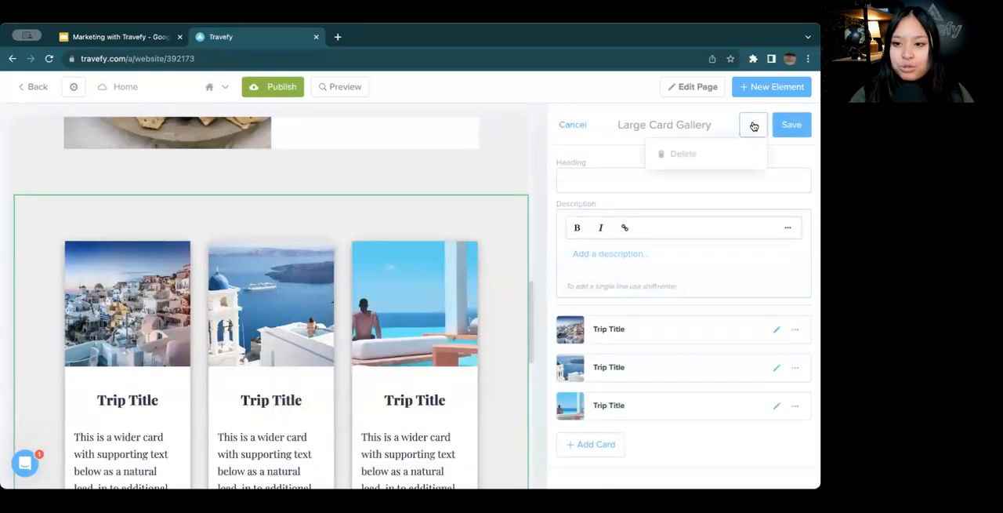
left_click(733, 167)
left_click(788, 126)
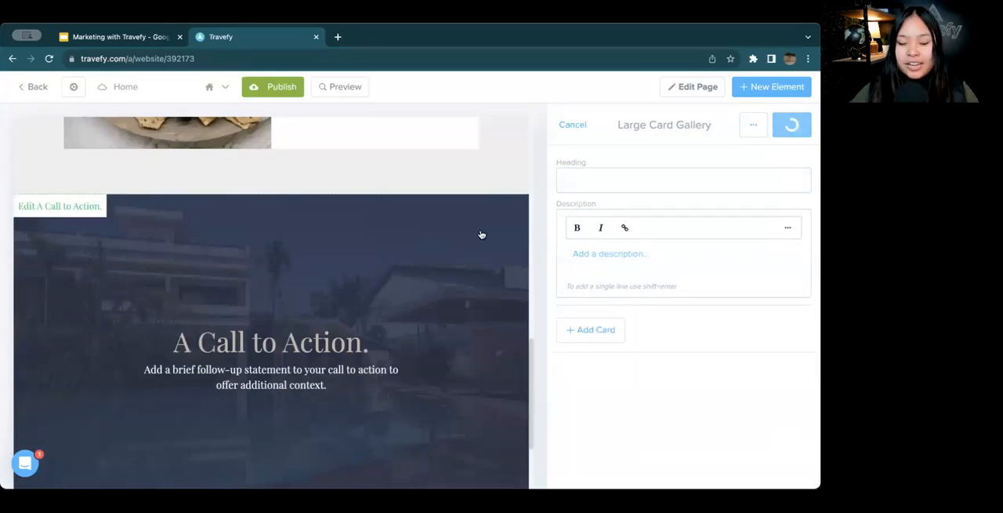
Add an Image Banner element between the remaining large headline section and the Call to Action, and save it
scroll(481, 234, "up", 5)
scroll(538, 213, "up", 3)
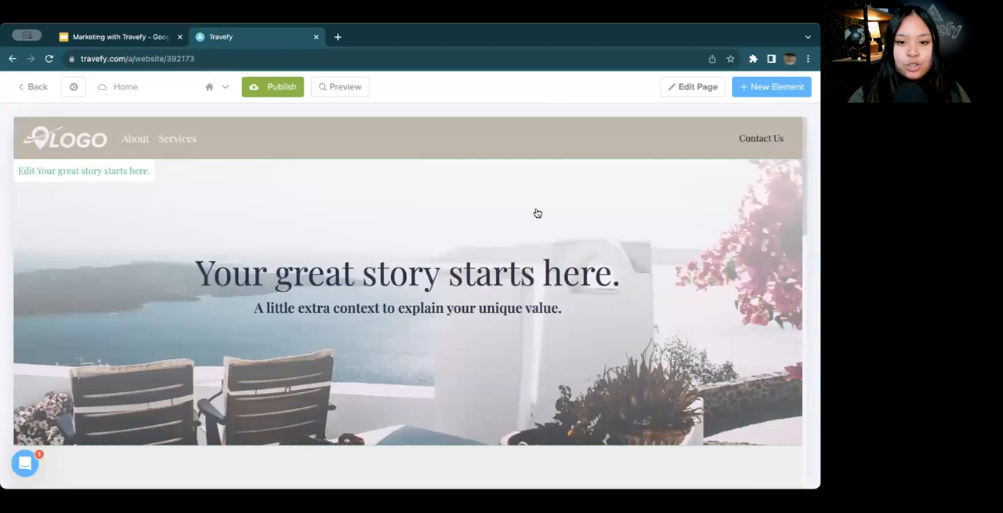
scroll(538, 214, "down", 1)
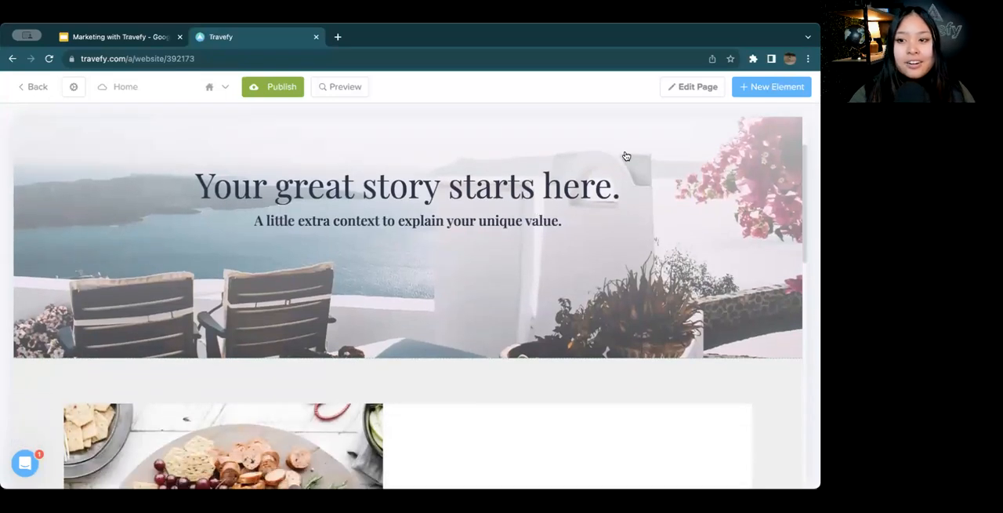
left_click(788, 91)
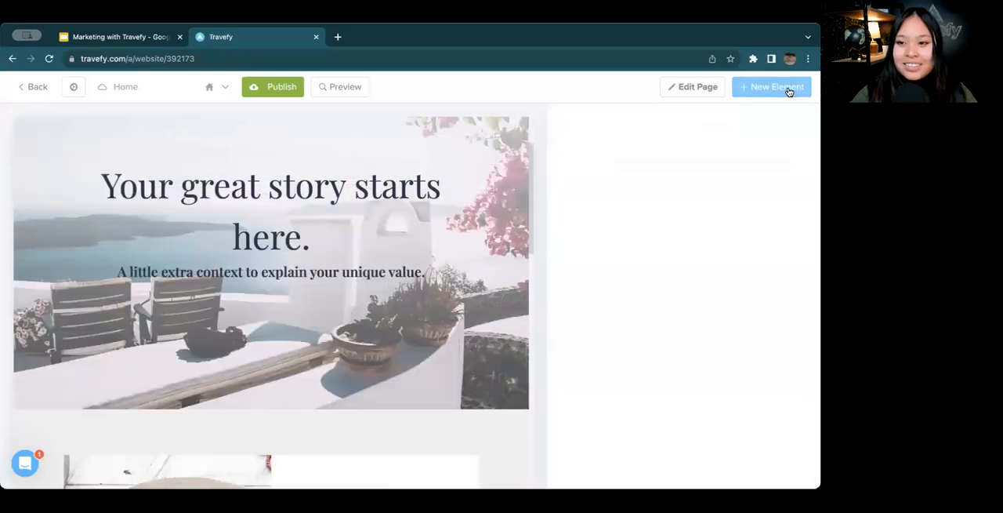
scroll(689, 198, "down", 1)
scroll(690, 198, "down", 4)
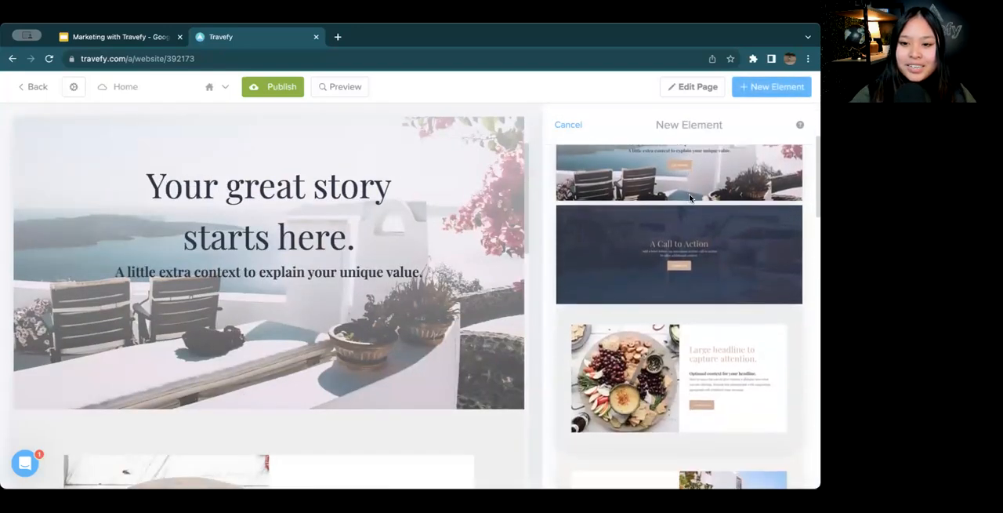
scroll(683, 204, "down", 6)
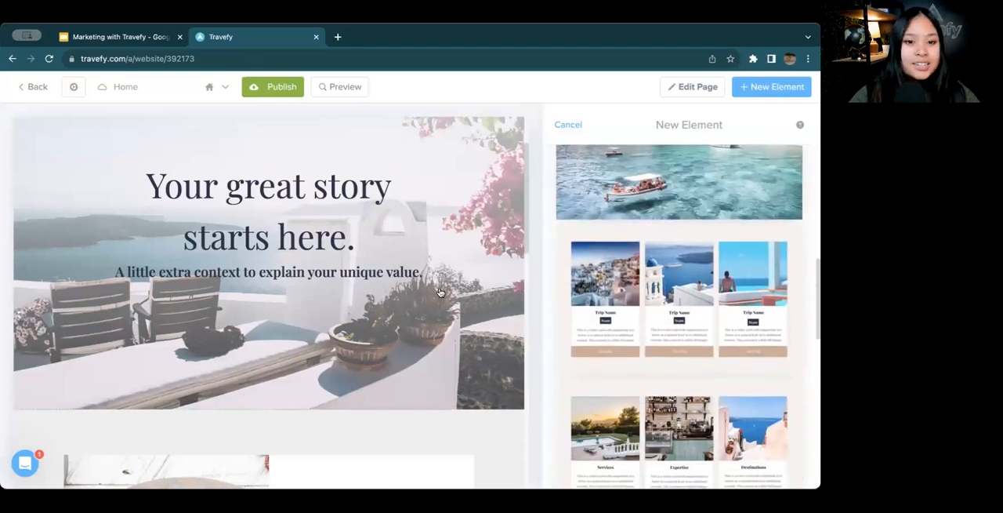
scroll(443, 291, "down", 5)
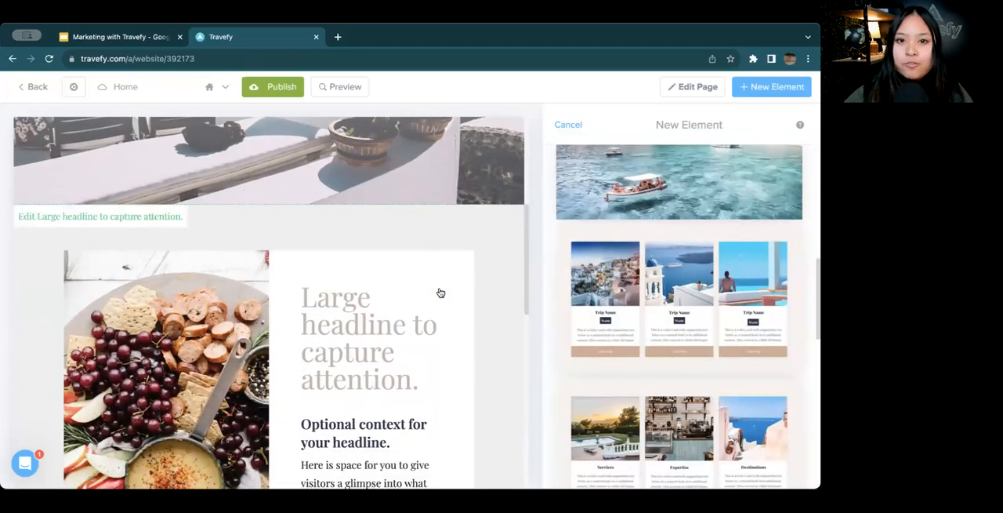
scroll(666, 290, "down", 3)
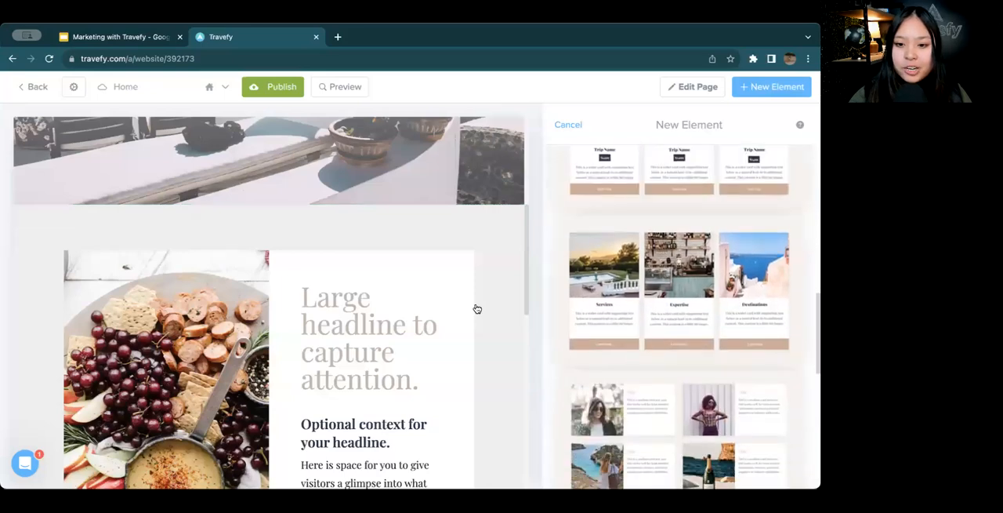
scroll(475, 308, "down", 6)
scroll(679, 261, "up", 4)
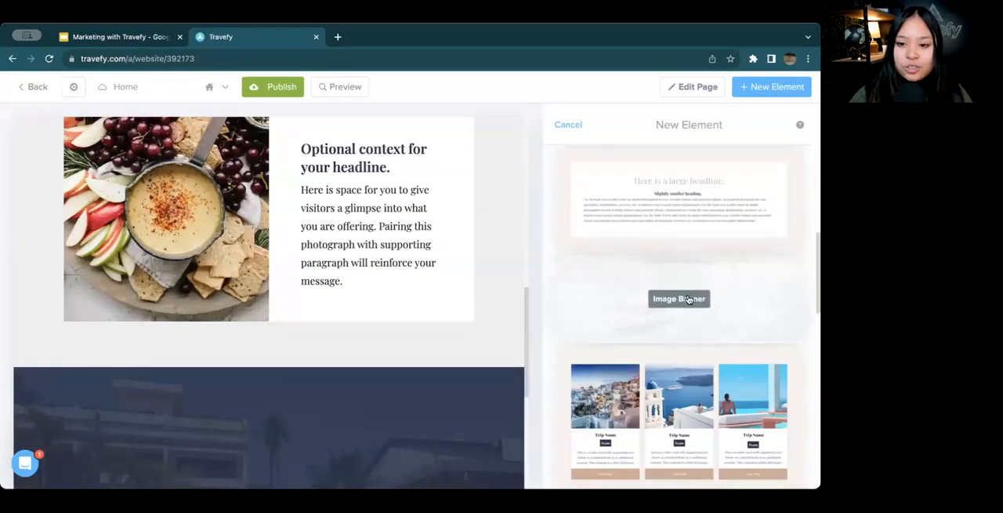
mouse_move(682, 297)
left_mouse_down()
mouse_move(439, 314)
mouse_move(278, 401)
left_mouse_up()
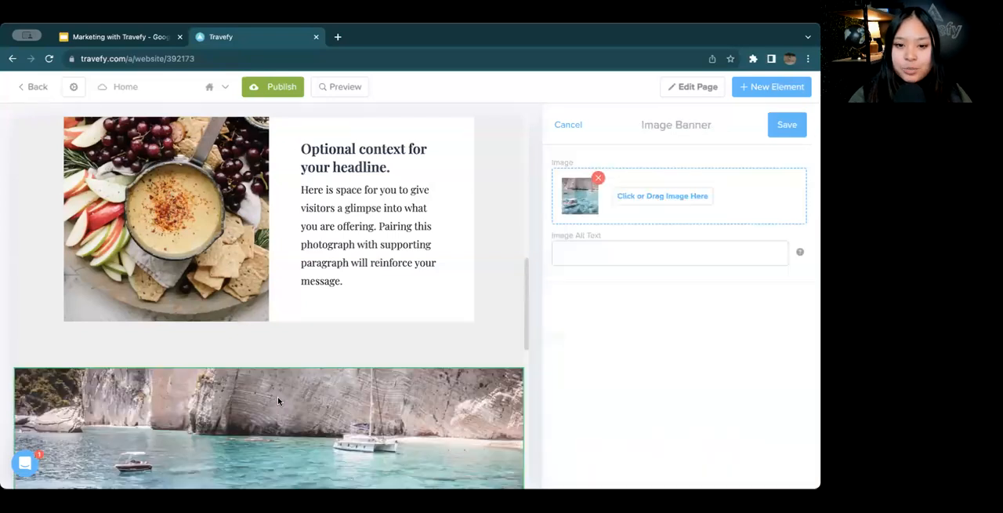
left_click(781, 134)
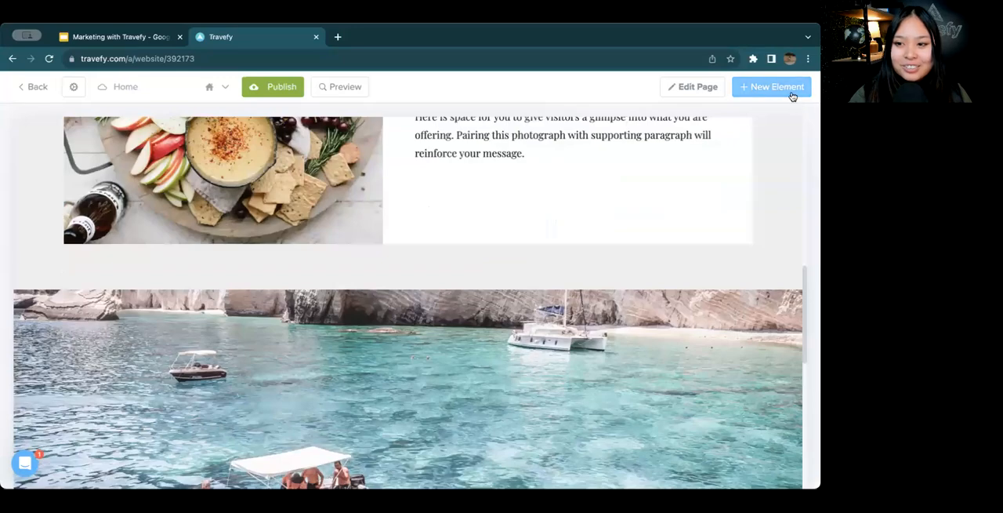
Add a Calendly Embed element directly below the image banner with its default headings and save it
left_click(792, 88)
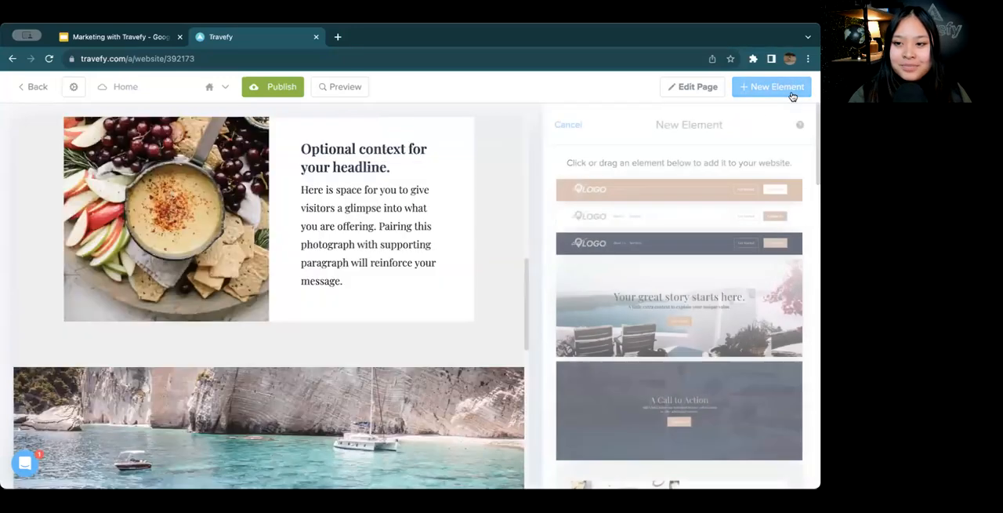
scroll(472, 227, "down", 5)
scroll(618, 260, "down", 10)
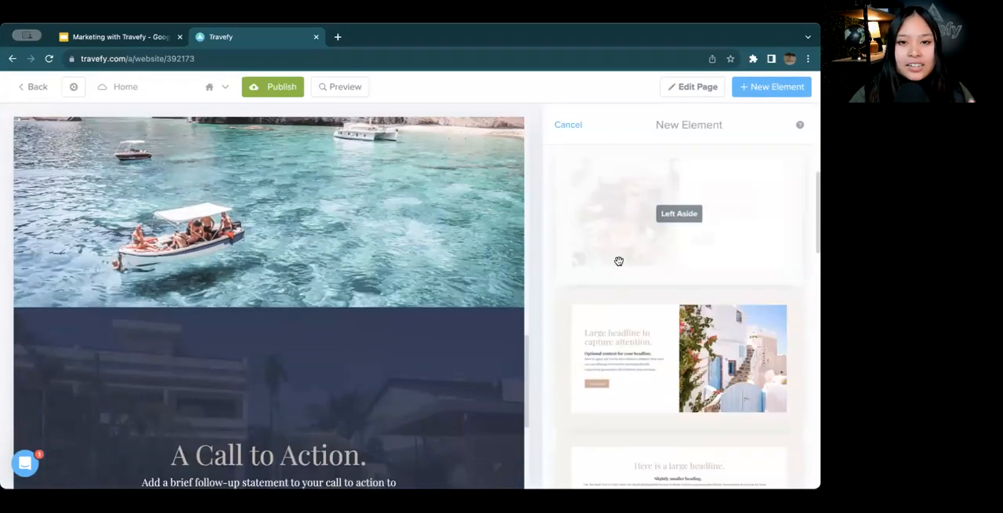
scroll(618, 260, "down", 10)
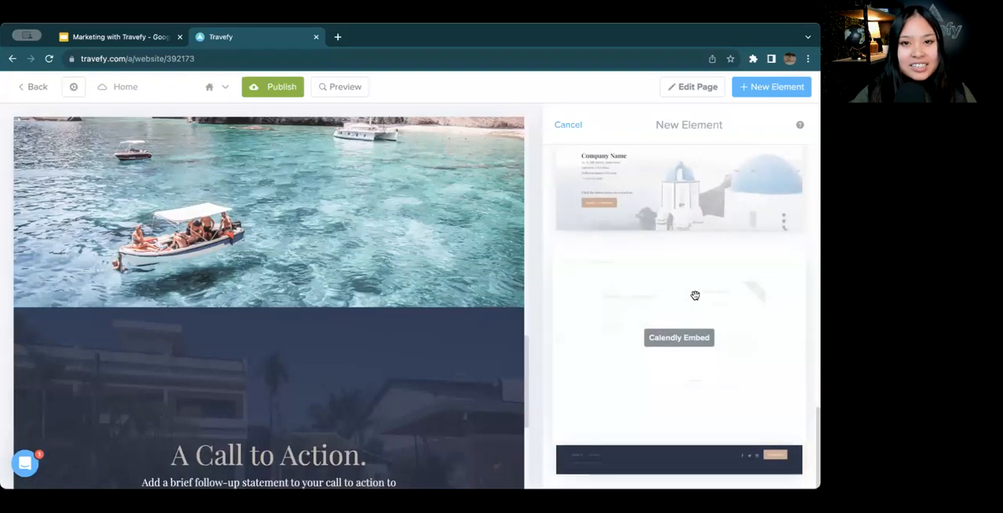
left_click_drag(692, 305, 393, 357)
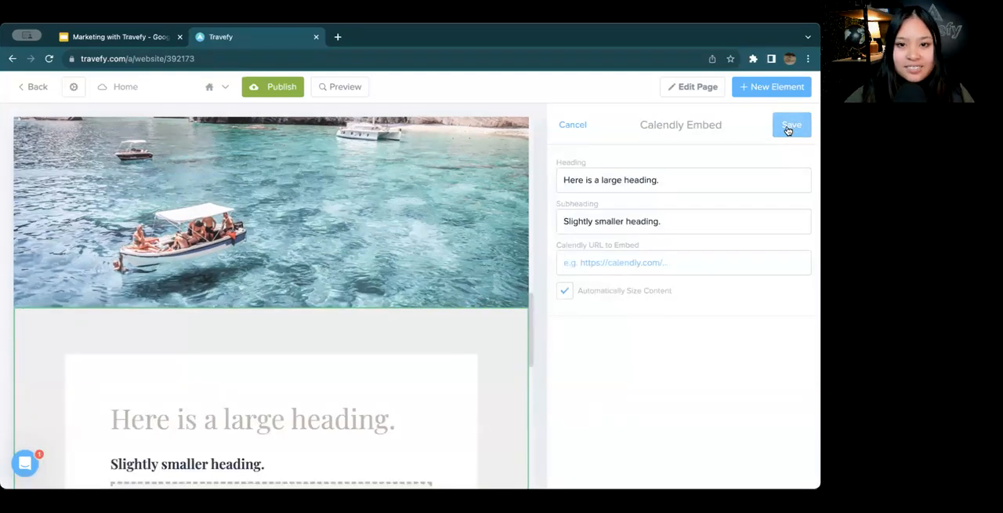
left_click(788, 129)
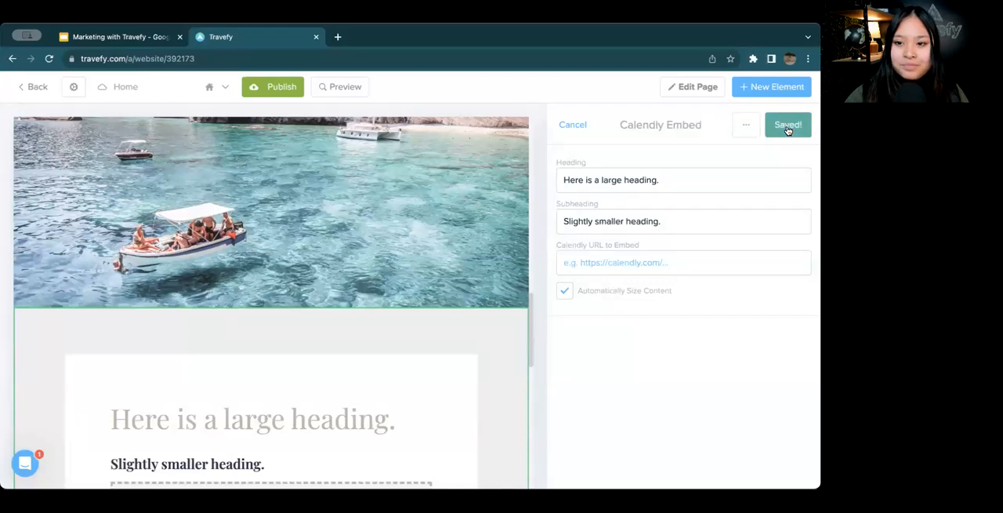
Delete the "A Call to Action." section below the Calendly embed and save the change
scroll(547, 214, "down", 5)
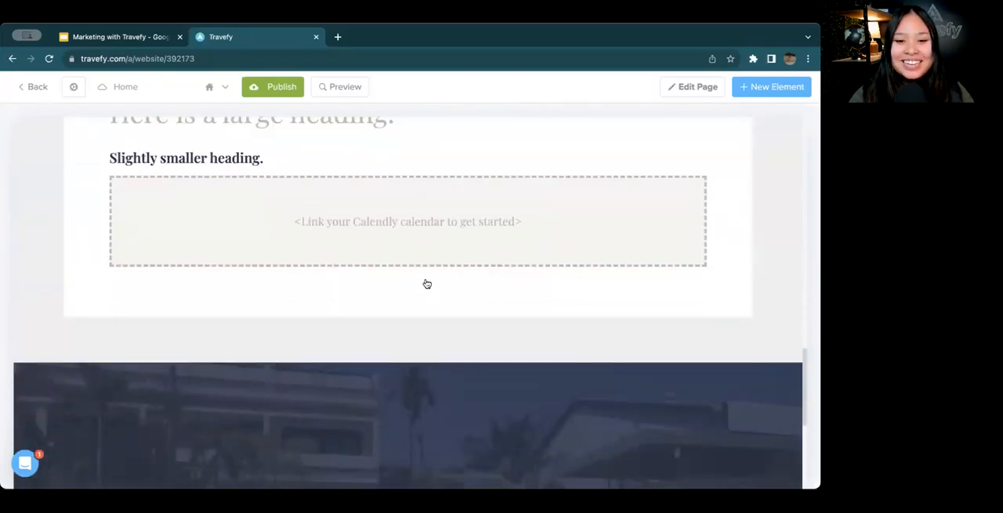
scroll(421, 358, "down", 3)
left_click(420, 359)
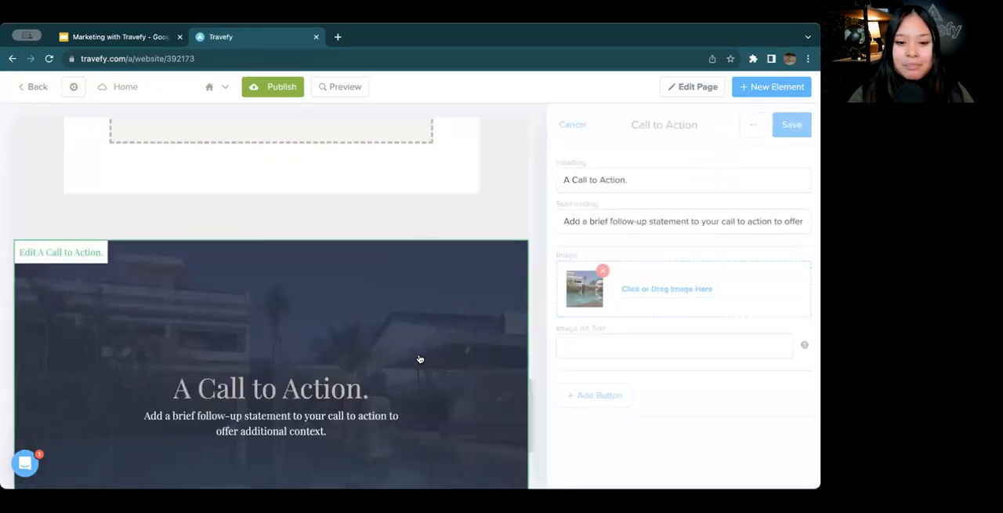
left_click(752, 125)
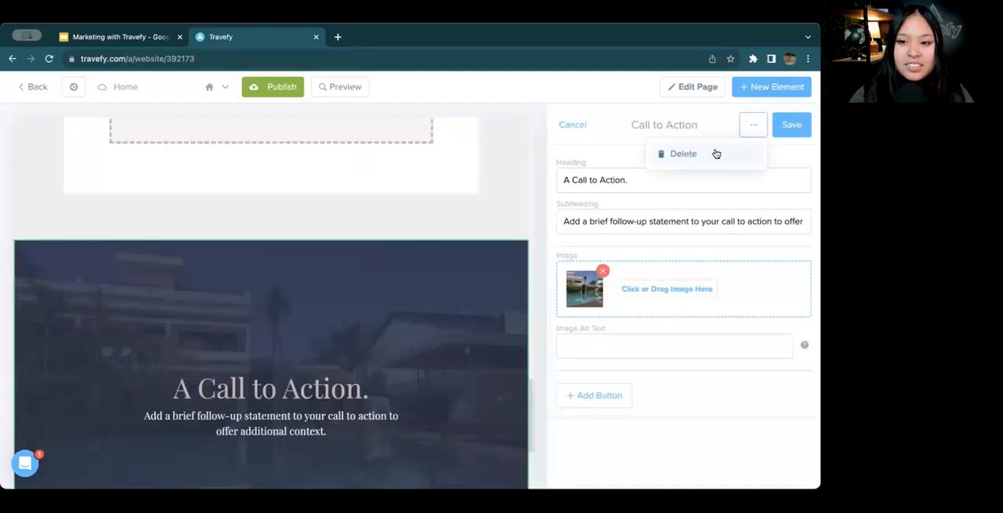
left_click(713, 154)
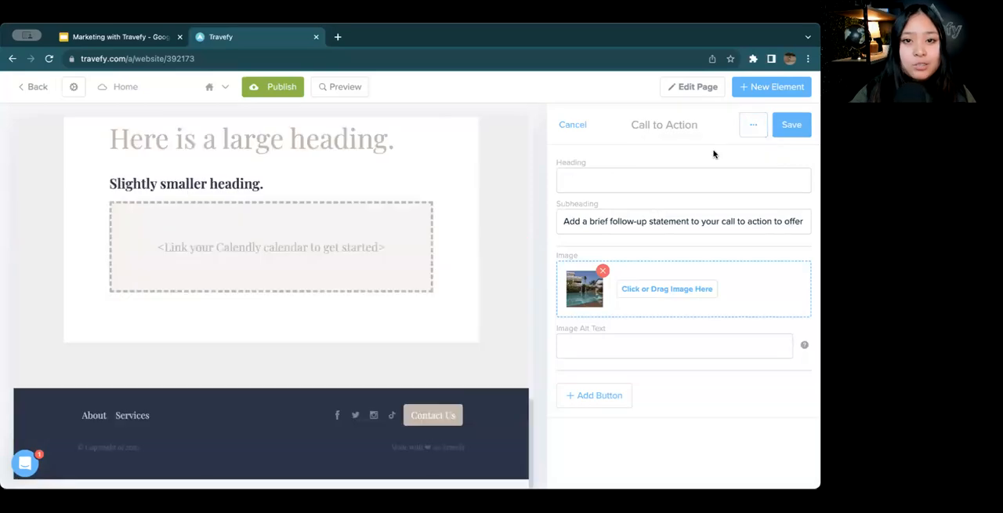
left_click(798, 129)
Replace the heading of the hero section at the start of the page with "Bonnie Voyage"
scroll(455, 239, "up", 14)
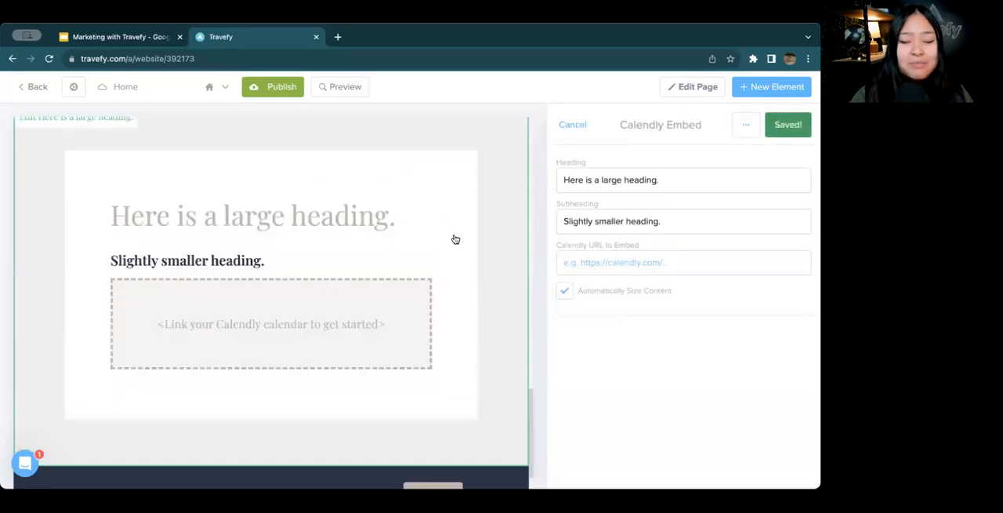
scroll(456, 239, "up", 5)
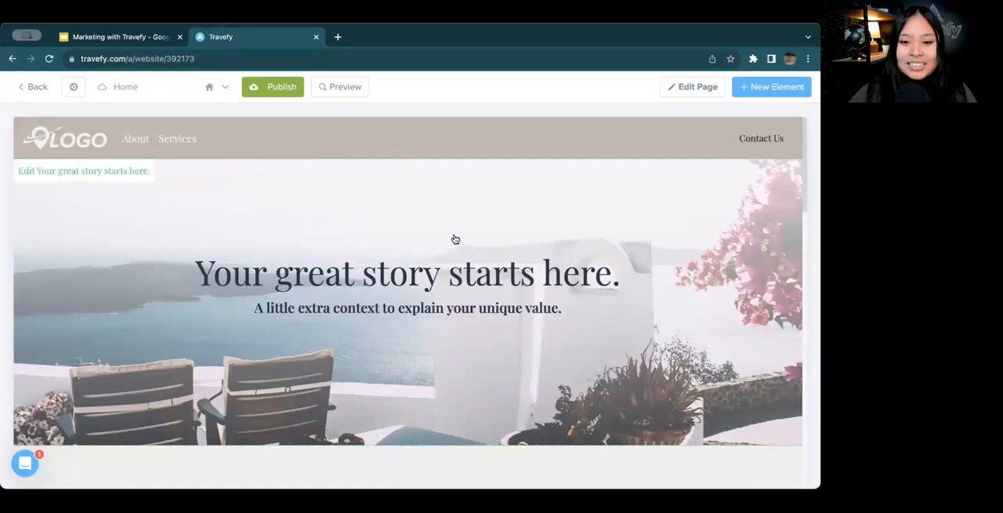
scroll(455, 239, "down", 1)
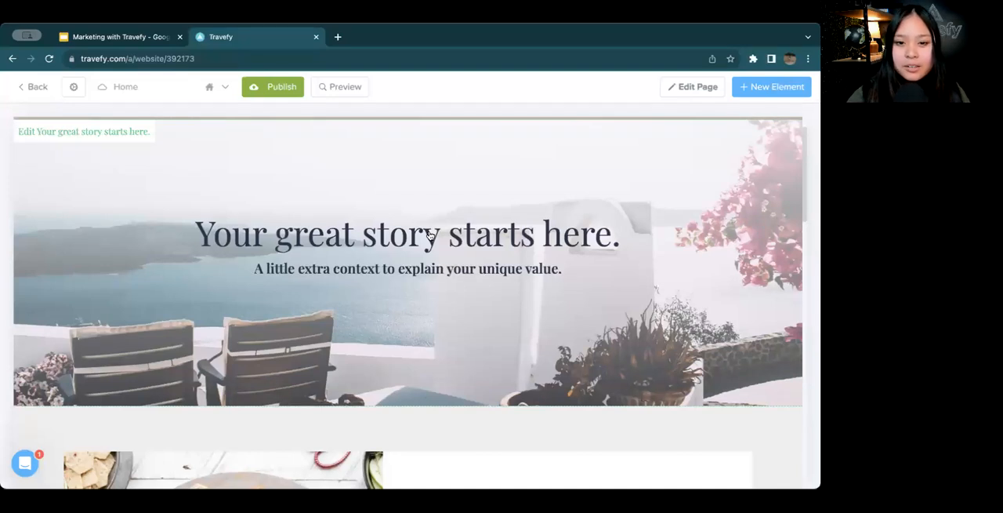
left_click(428, 236)
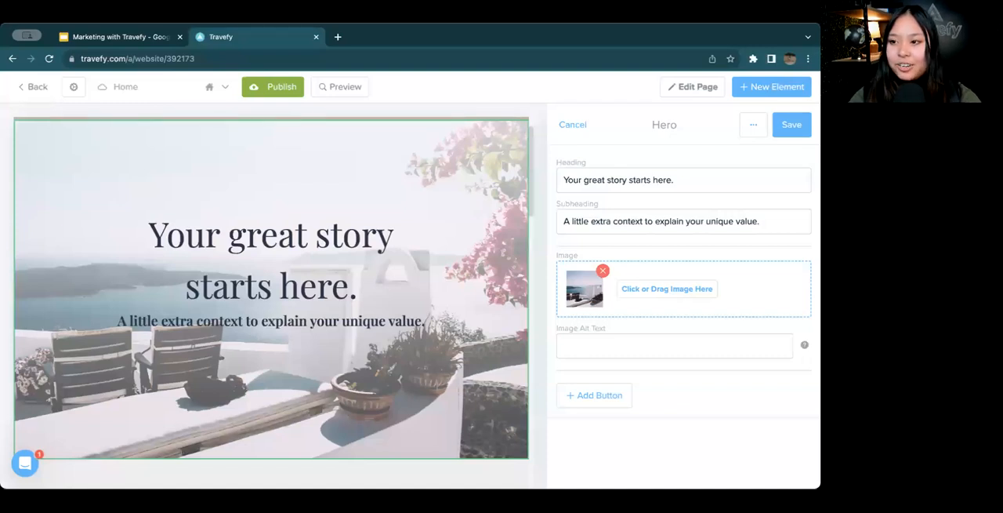
triple_click(611, 188)
key("BackSpace")
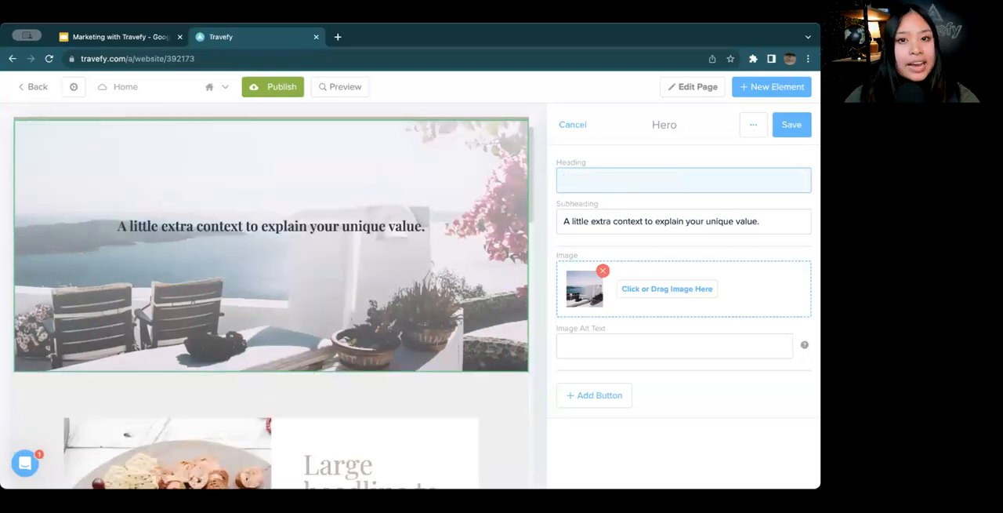
type("Bonnie Vo")
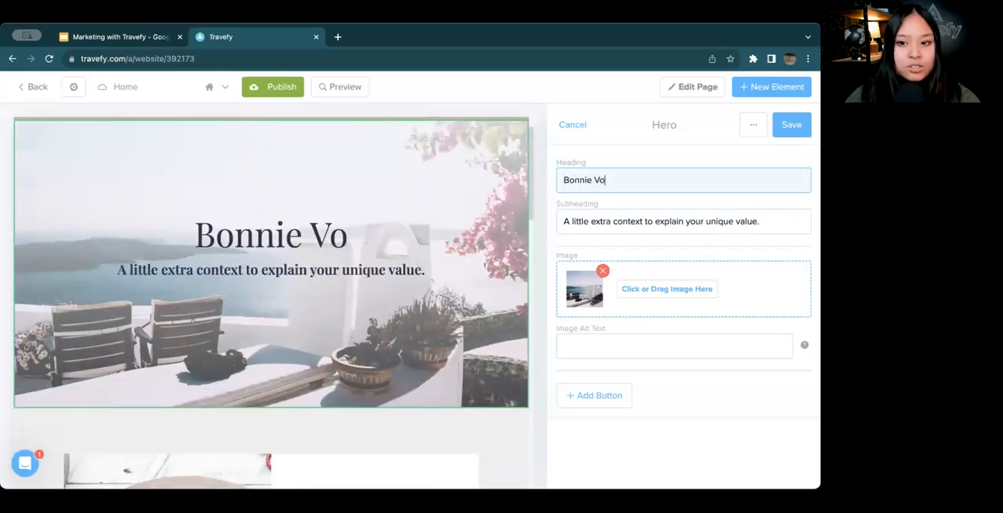
type("yage")
Replace the hero section's subheading with "Modern Planning | Eccentric Experiences"
left_click(685, 211)
key("ctrl+a")
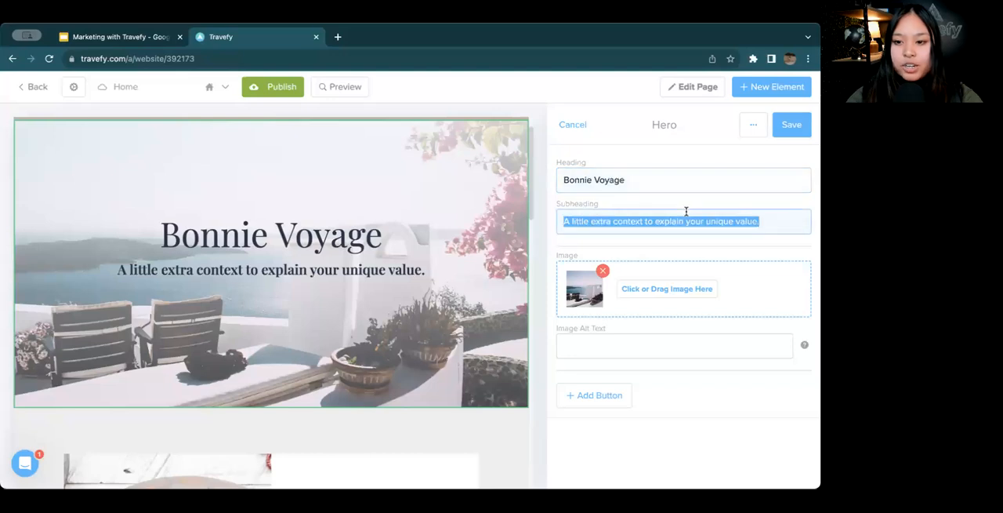
key("BackSpace")
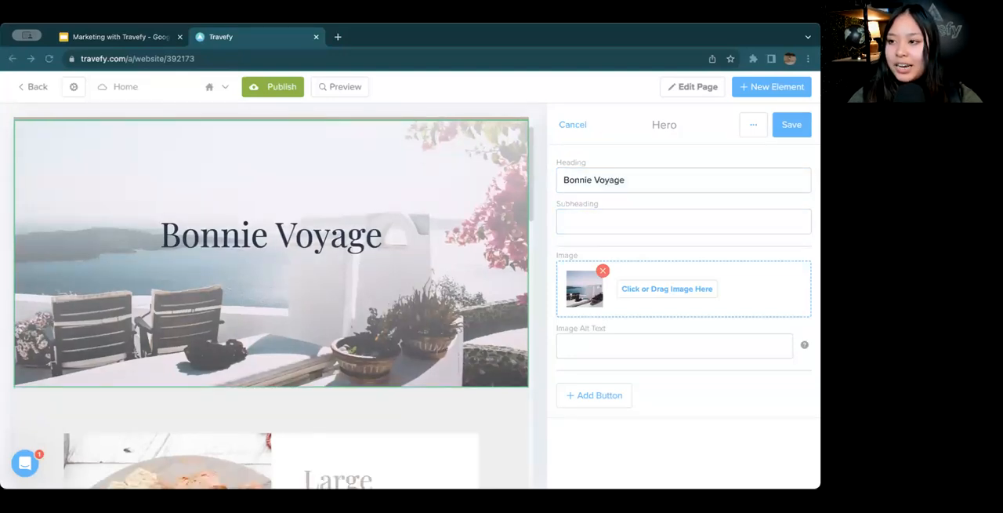
left_click(602, 222)
type("Modern Planning | Eccentric Experiences")
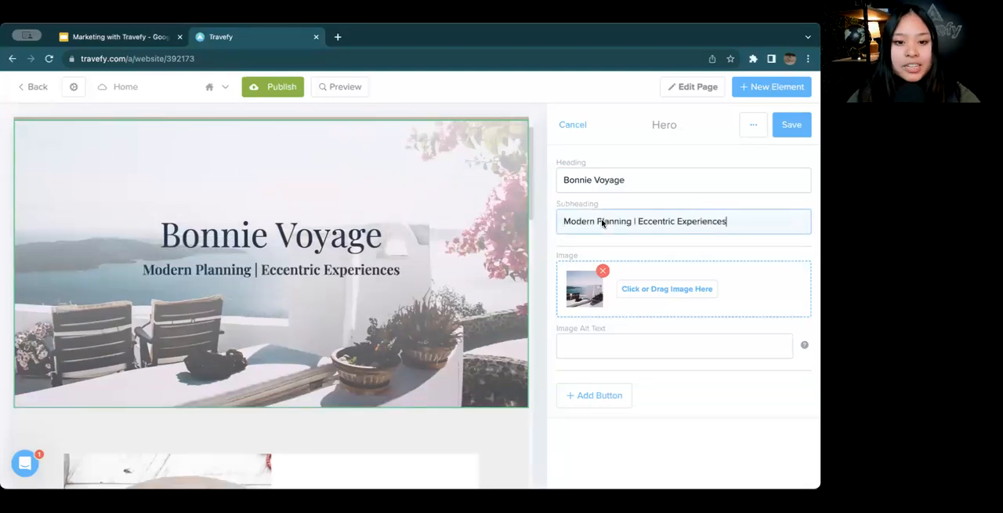
Replace the hero image with the misty grey mountain photo from an "Italy" search of the image database, and save the section
left_click(659, 297)
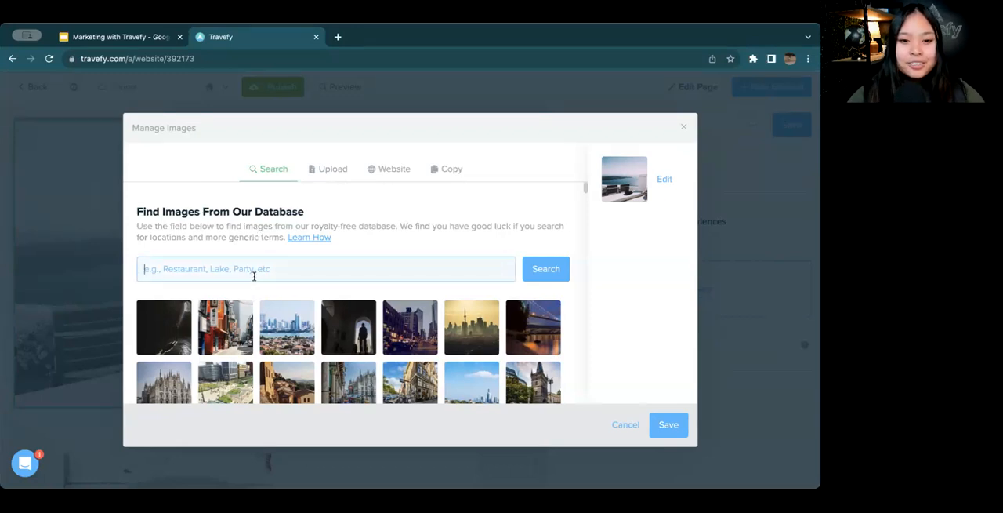
type("Italy")
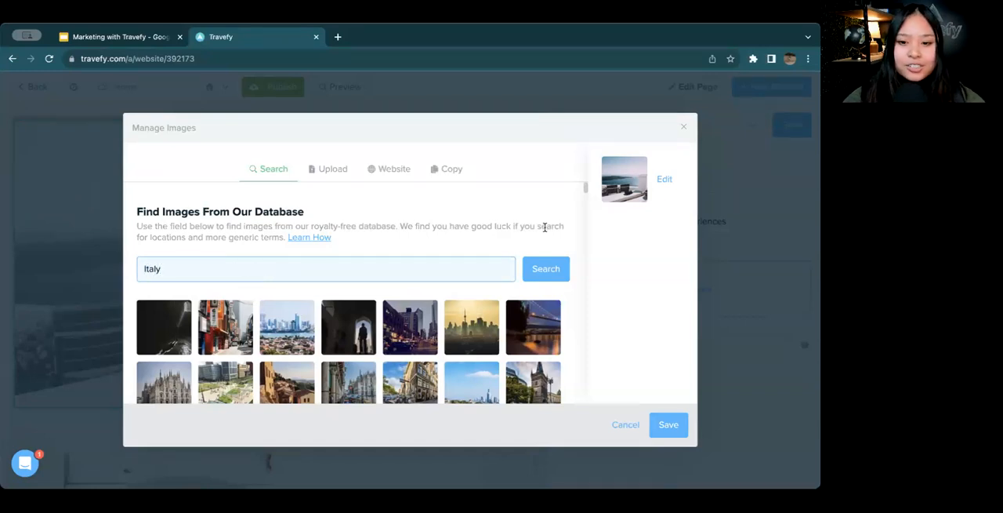
left_click(560, 267)
scroll(443, 251, "down", 10)
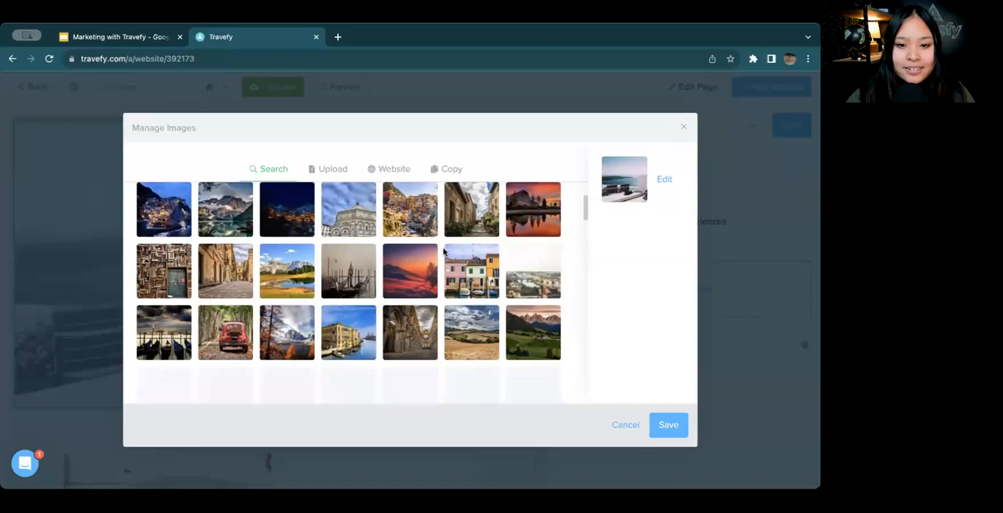
scroll(443, 251, "down", 10)
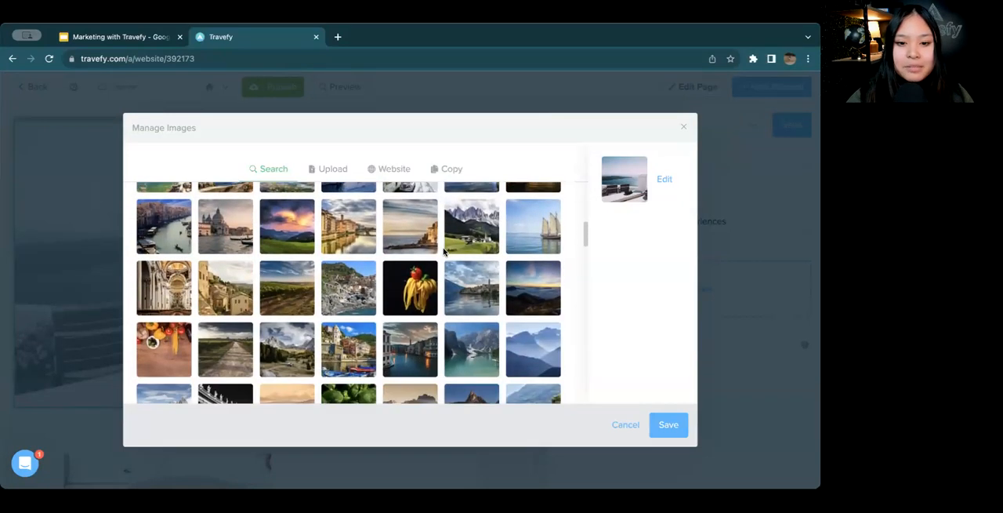
scroll(443, 250, "down", 3)
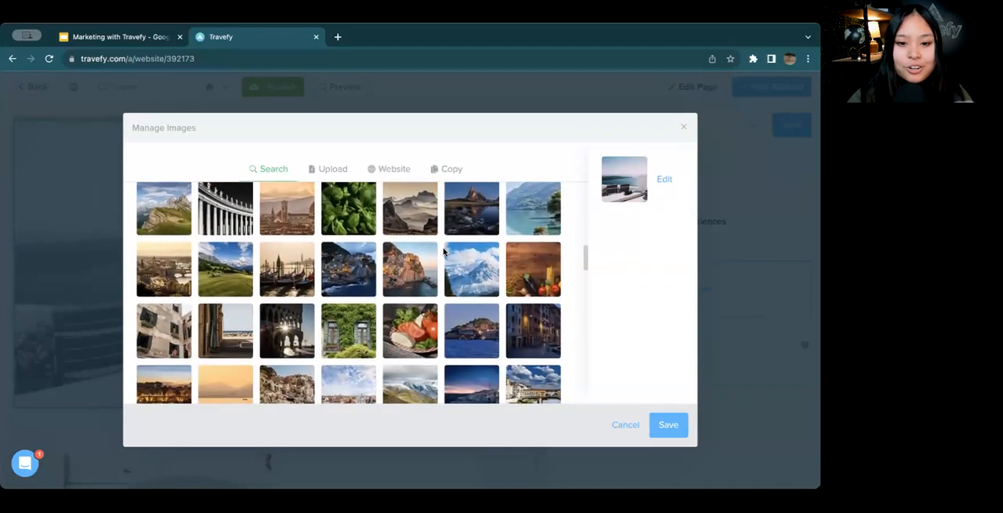
scroll(443, 251, "down", 3)
scroll(443, 250, "down", 5)
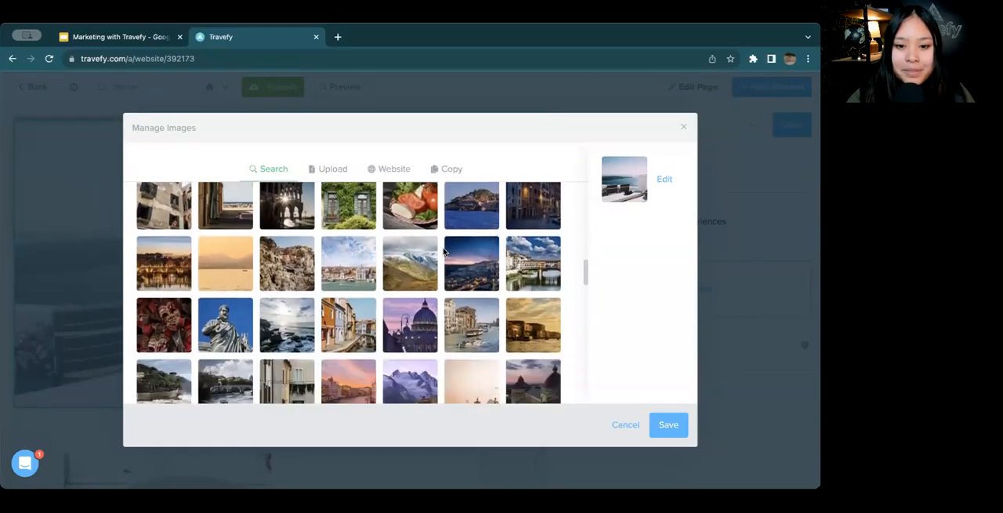
scroll(443, 251, "down", 4)
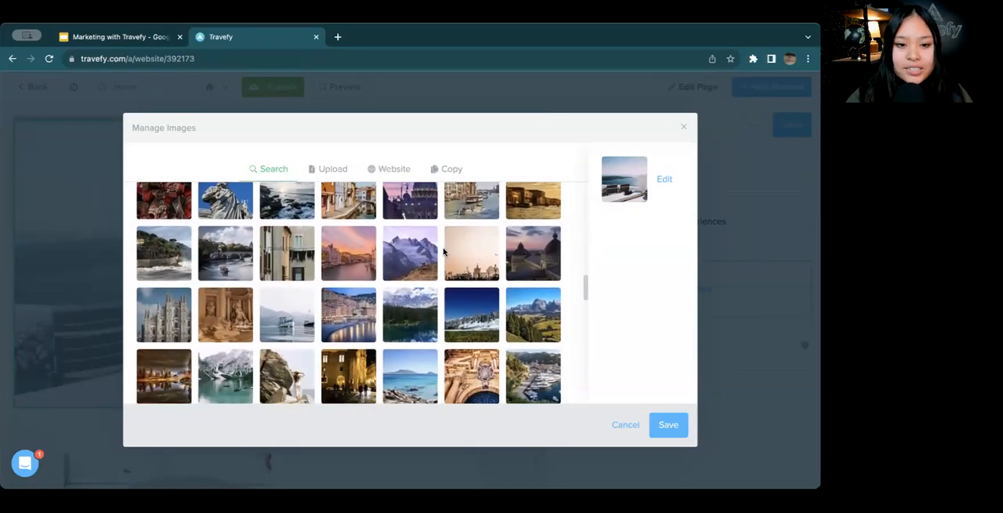
scroll(443, 251, "down", 5)
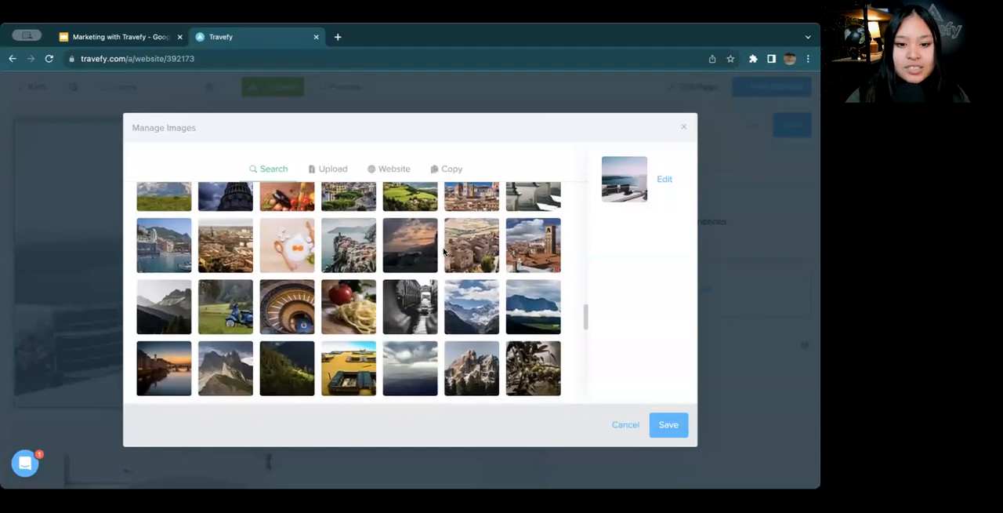
scroll(442, 250, "down", 2)
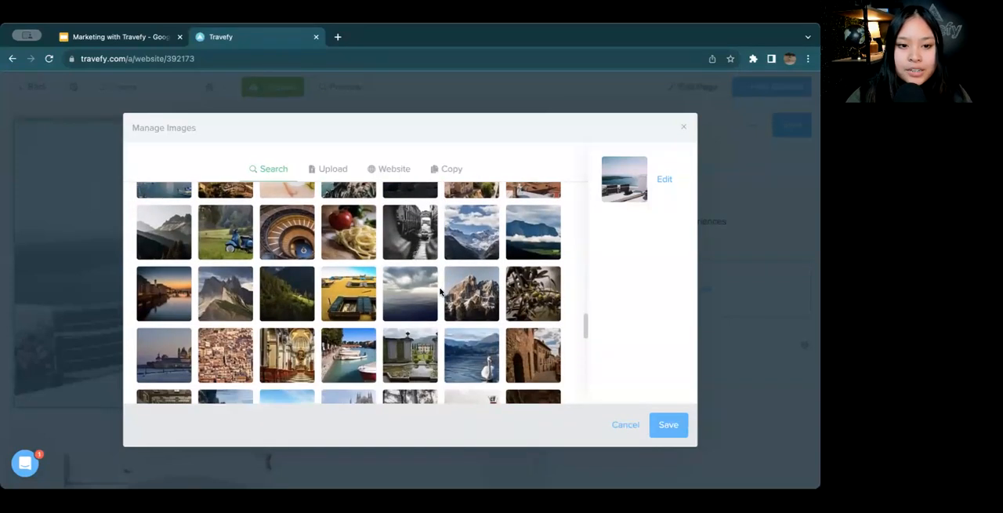
left_click(511, 216)
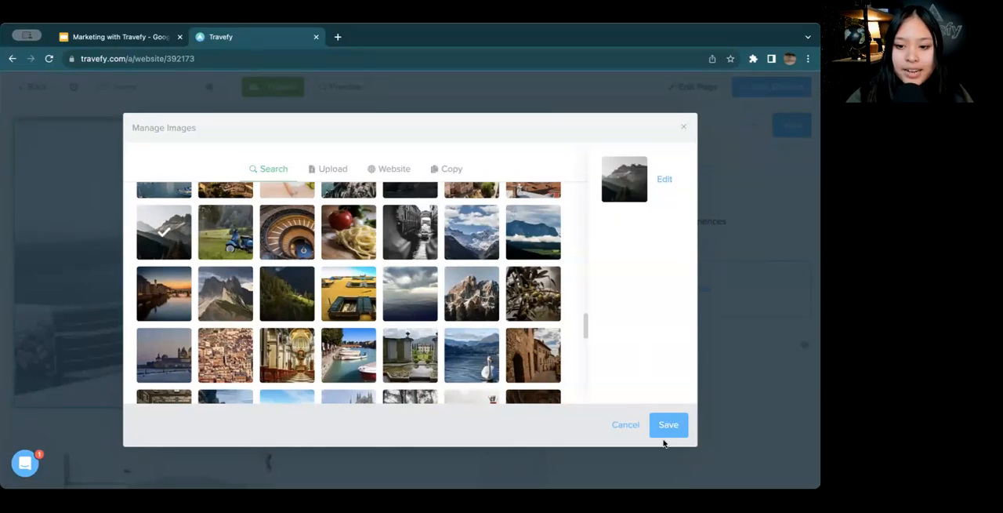
left_click(667, 427)
left_click(799, 124)
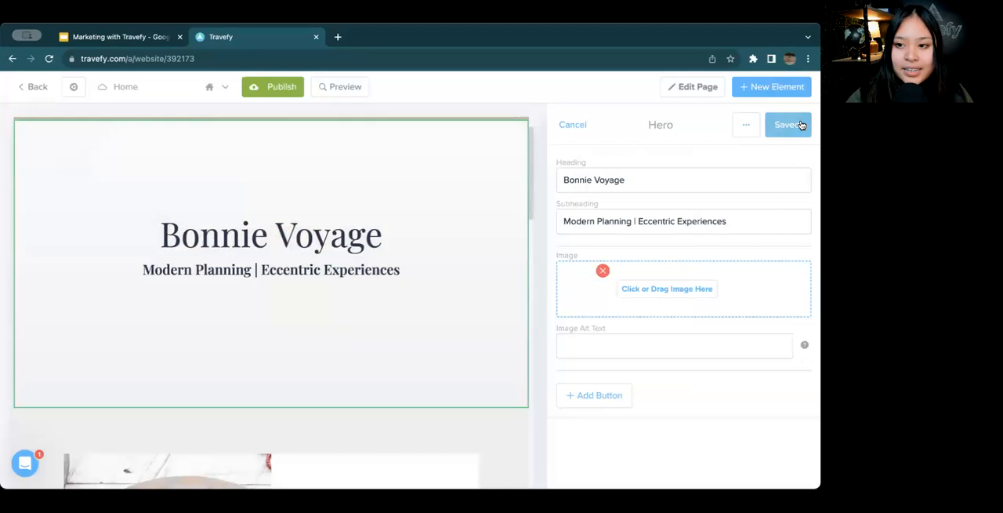
left_click(801, 124)
Open the large headline section with the food platter photo for editing and replace its heading with "Want to Relax?"
scroll(538, 239, "up", 1)
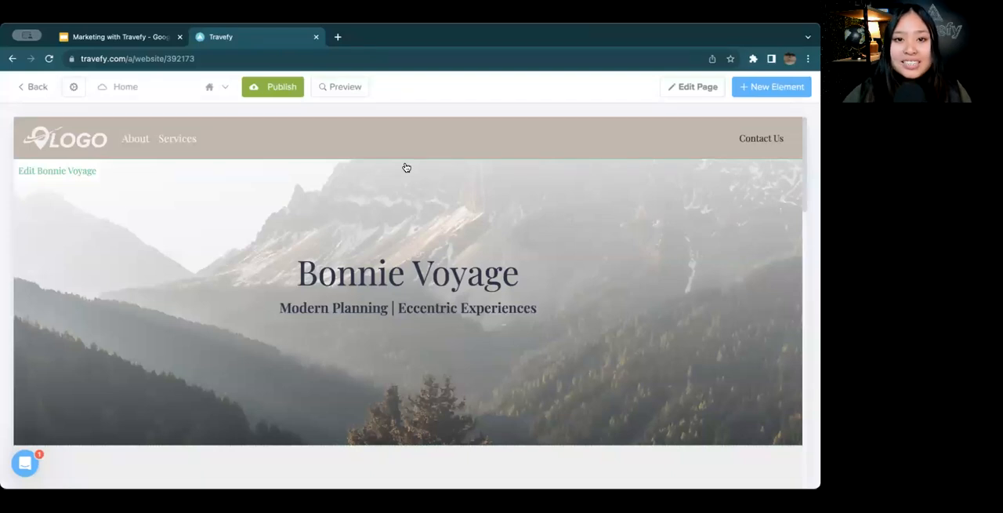
scroll(388, 218, "down", 3)
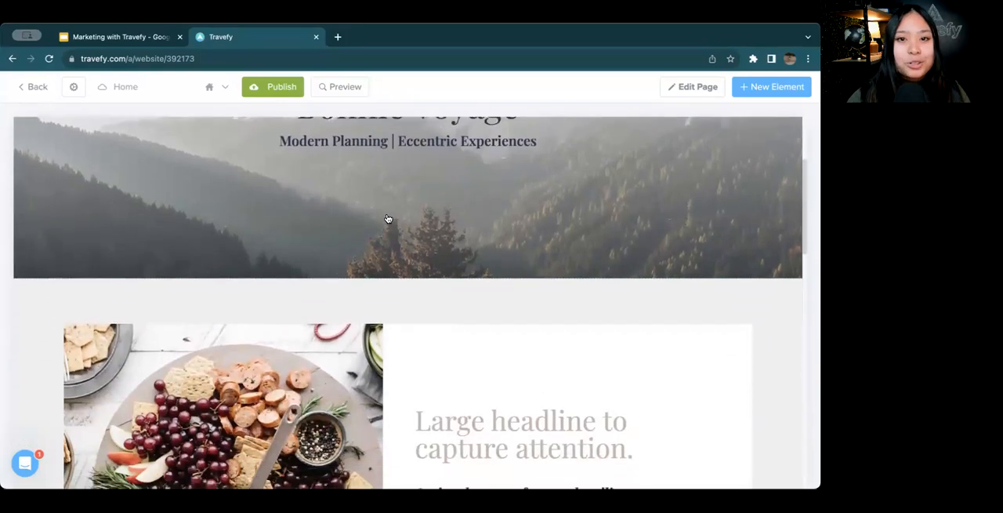
scroll(388, 218, "down", 1)
scroll(387, 219, "down", 1)
scroll(387, 219, "up", 1)
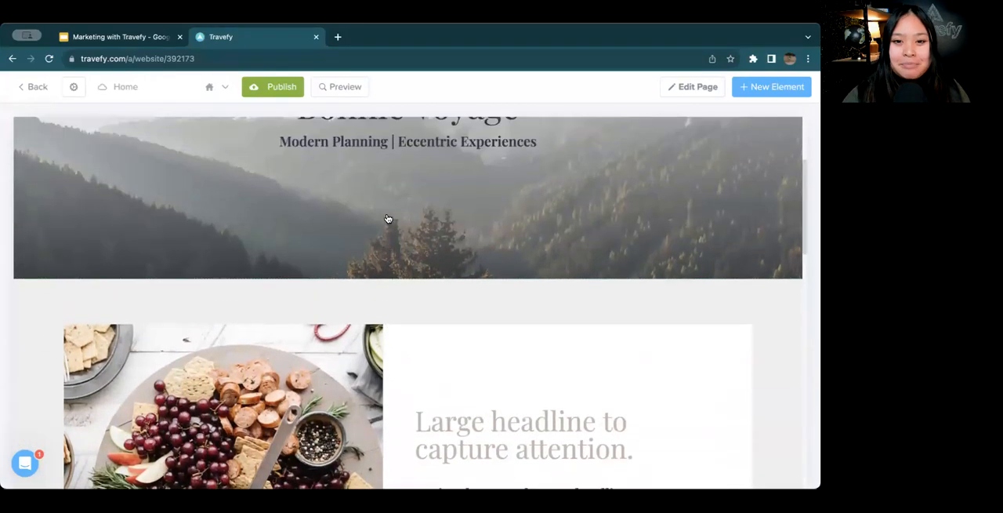
scroll(387, 219, "down", 1)
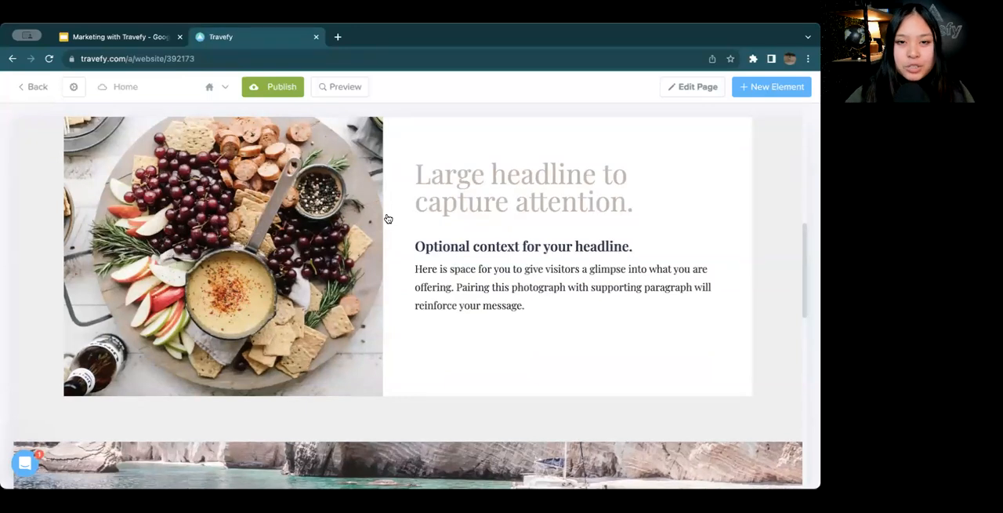
left_click(387, 218)
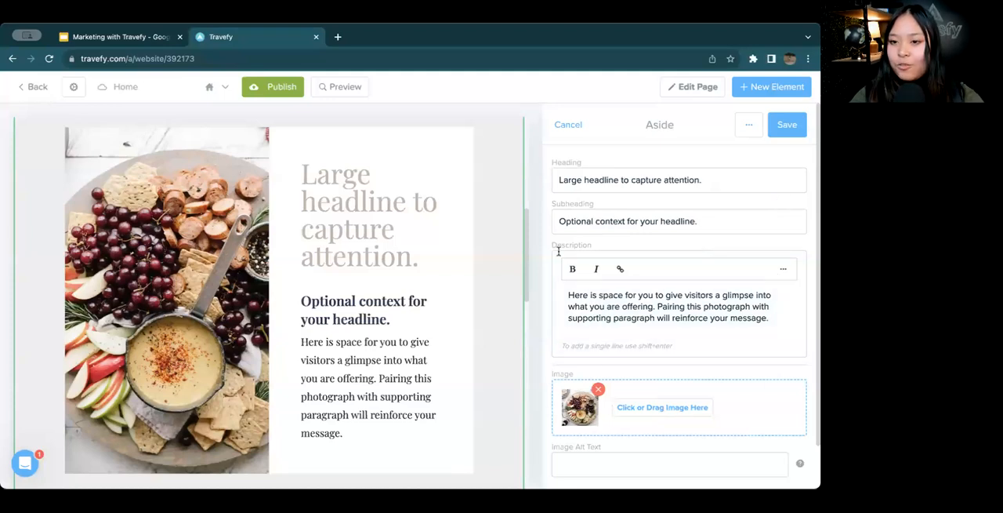
left_click(693, 180)
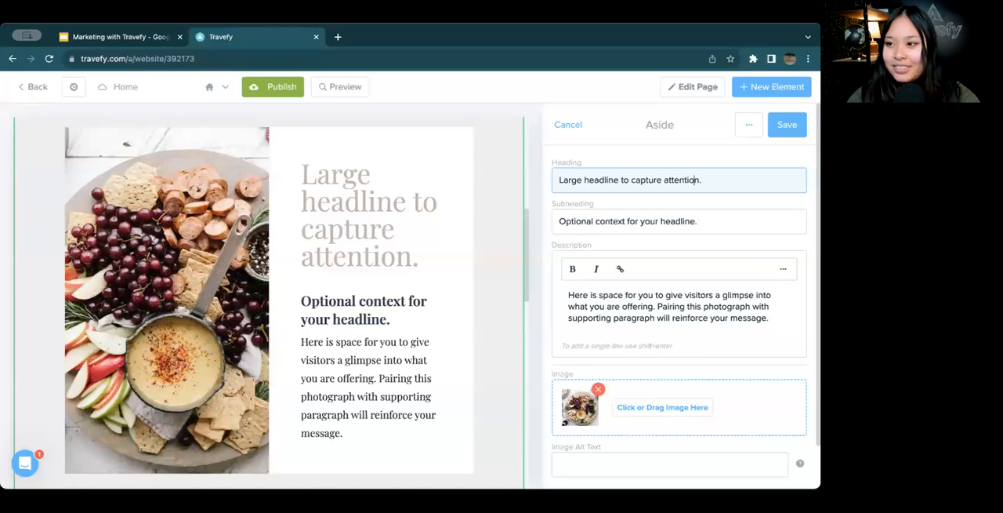
left_click_drag(723, 188, 551, 179)
key("BackSpace")
type("Want to")
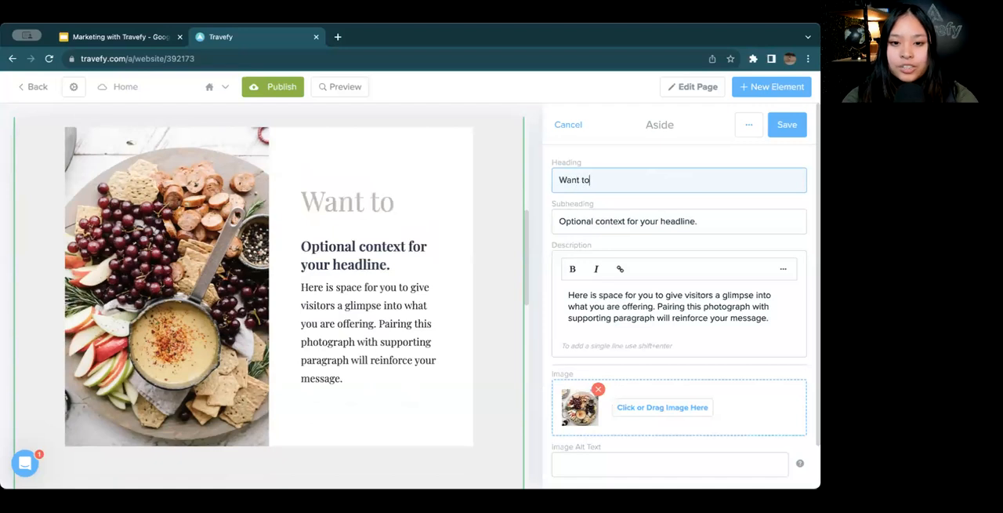
type(" Relax?")
Replace the Aside section's subheading with "We Have the Answer"
triple_click(619, 214)
key("BackSpace")
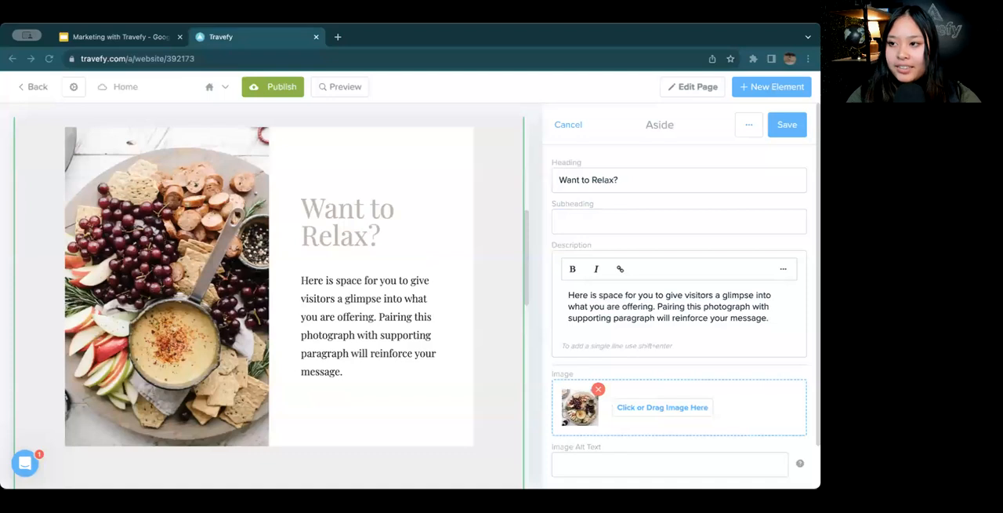
left_click(730, 227)
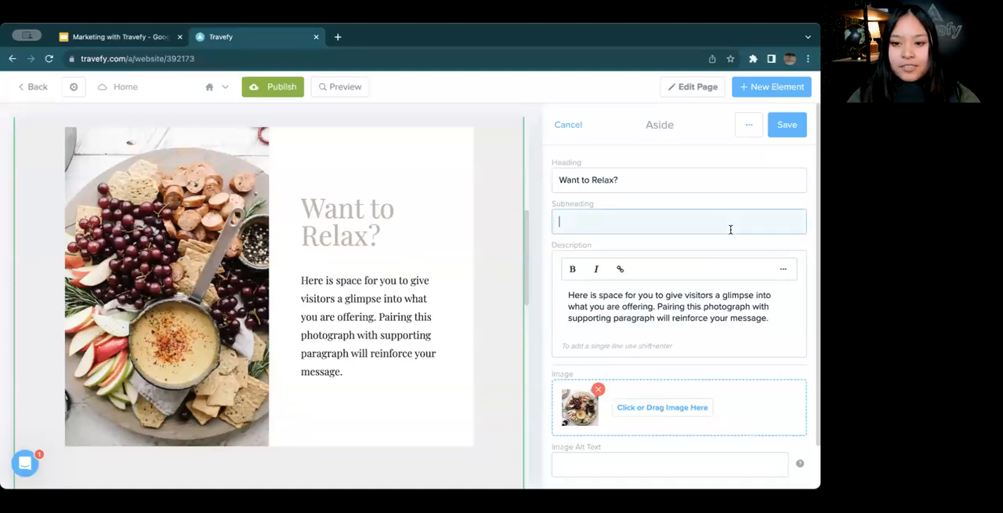
type("We Have the Answer")
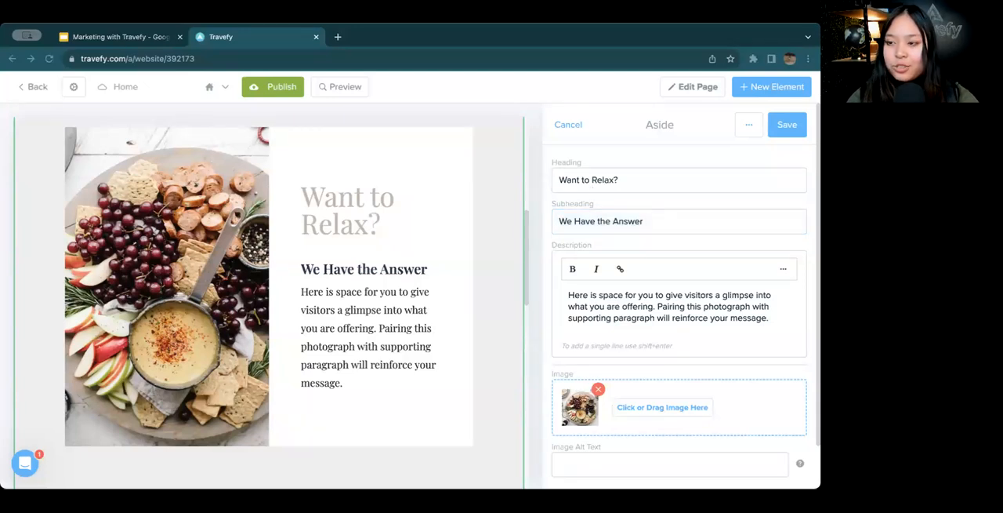
Paste the Bonnie Voyage Travels Co. introduction and specialties list (European Destinations, River Cruises, Food Tours) at the start of the Aside description
left_click(769, 318)
left_click_drag(769, 318, 708, 317)
left_click_drag(620, 306, 570, 295)
left_click(567, 293)
type("Bonnie Voyage Travels Co. is a team of travel professionals dedicated to curating unique, one-of-a-kind, travel. With us, you have a team who is looking out for you and making sure you don't face the stress that planning can bring. Our specialties include: European Destinations River Cruises Food Tours")
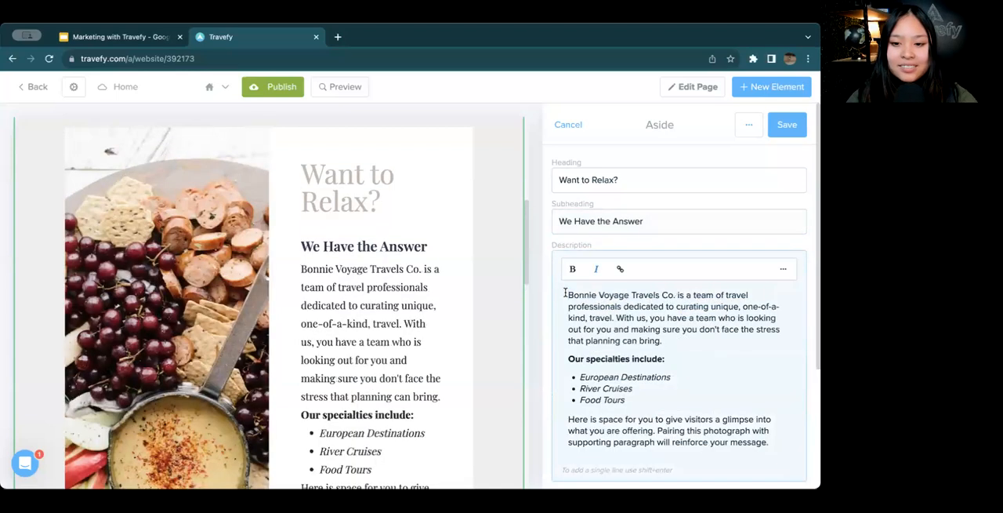
Show the description editor's extra formatting options and delete the leftover placeholder paragraph below the specialties list
scroll(587, 331, "down", 3)
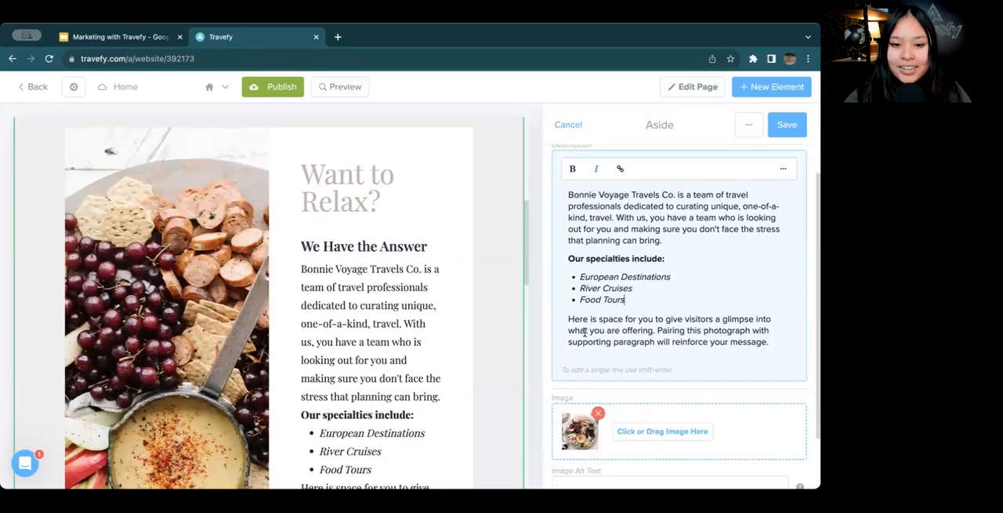
scroll(400, 390, "down", 1)
scroll(399, 390, "down", 1)
scroll(663, 251, "up", 1)
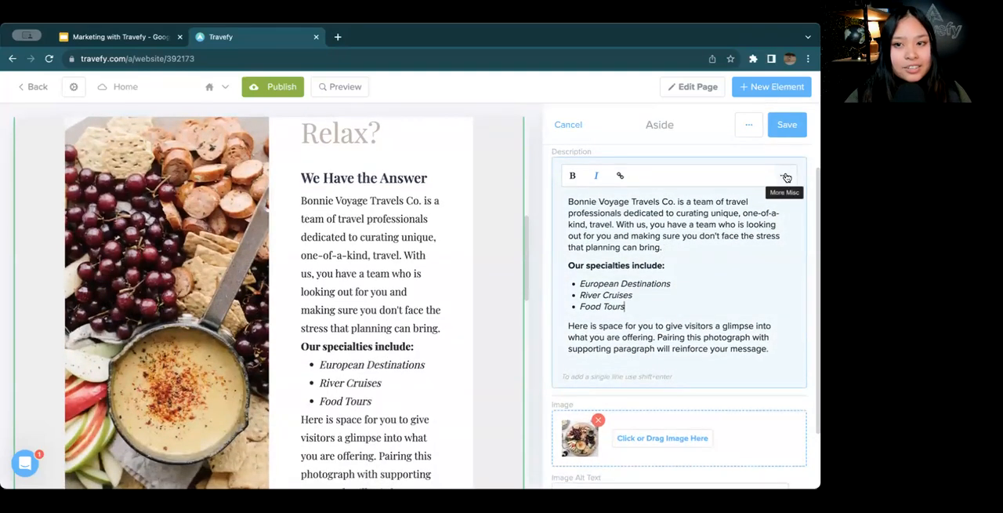
left_click(784, 177)
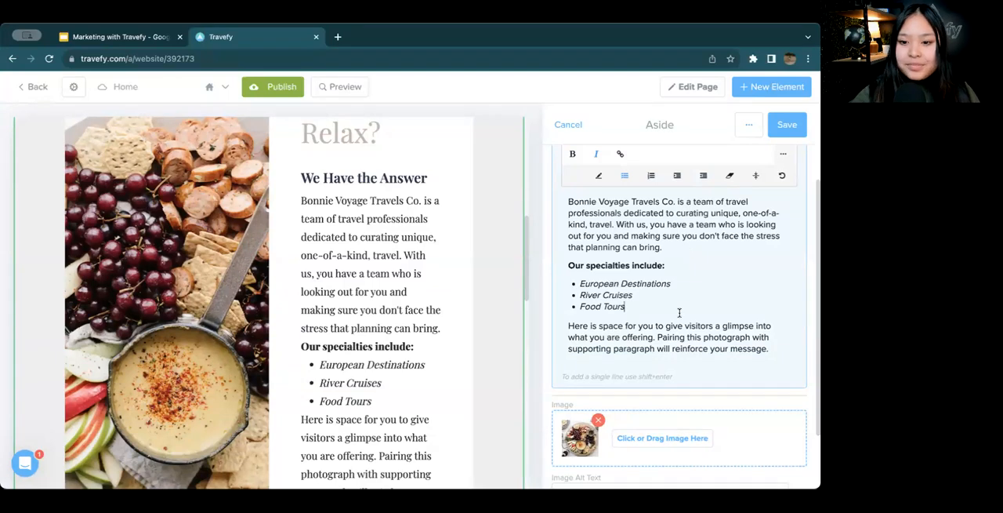
scroll(679, 313, "down", 1)
left_click_drag(769, 345, 568, 321)
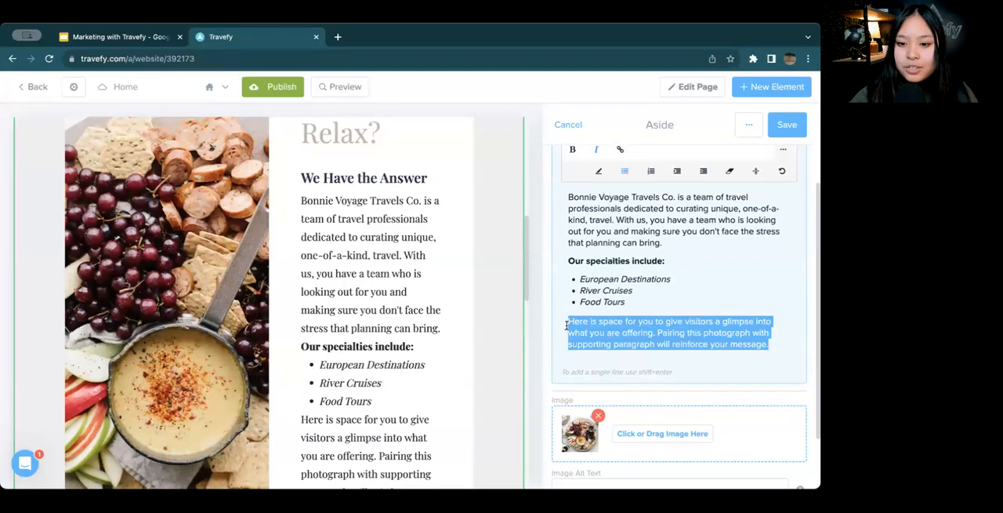
key("BackSpace")
Open the Aside section's image for replacement and search the royalty-free image database for "travel"
scroll(598, 324, "down", 1)
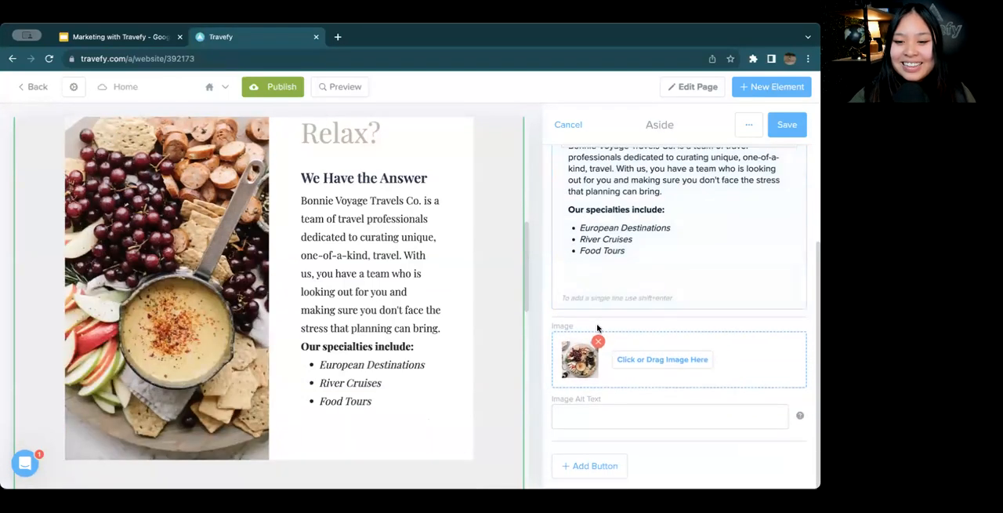
left_click(639, 359)
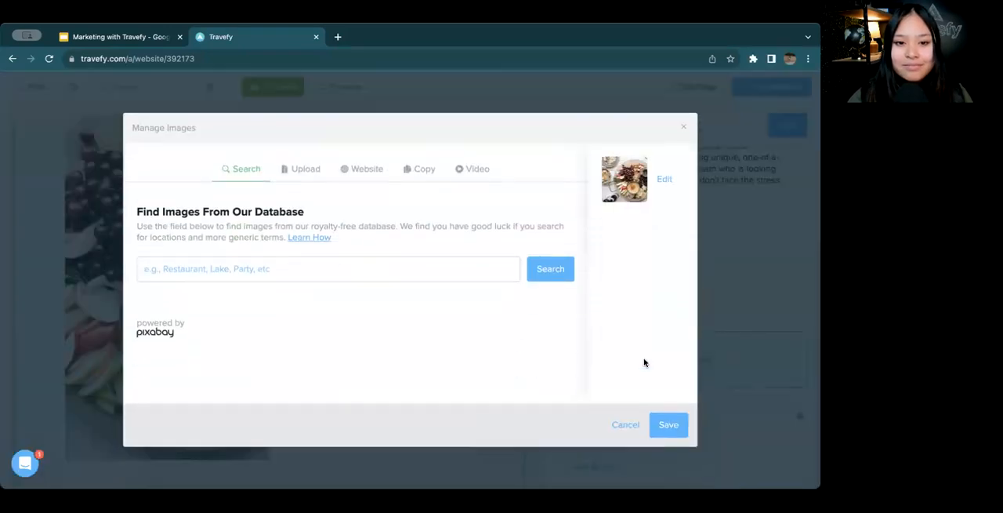
left_click(359, 268)
type("travel")
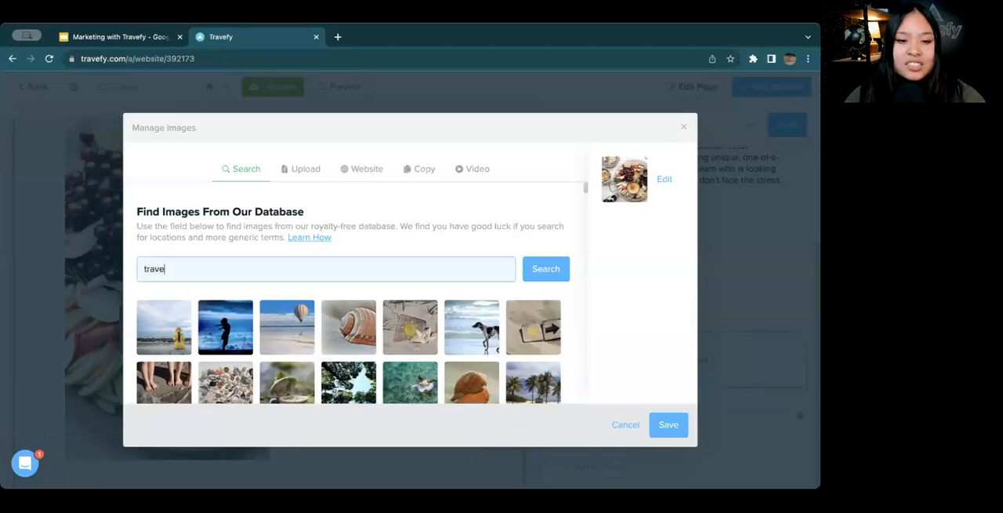
key("Return")
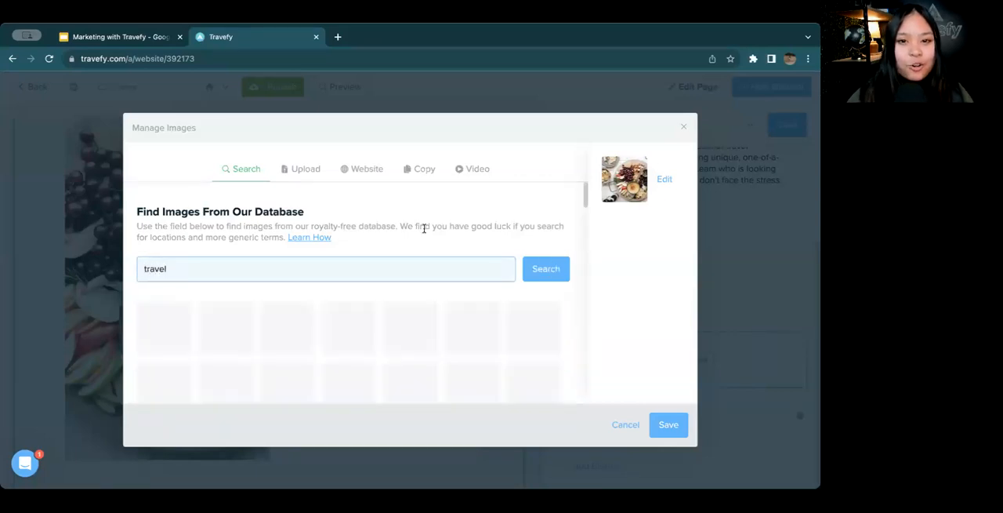
Replace the food platter photo with the vintage camera and Paris photo prints image, and save the Aside section
scroll(420, 266, "down", 3)
scroll(419, 267, "down", 10)
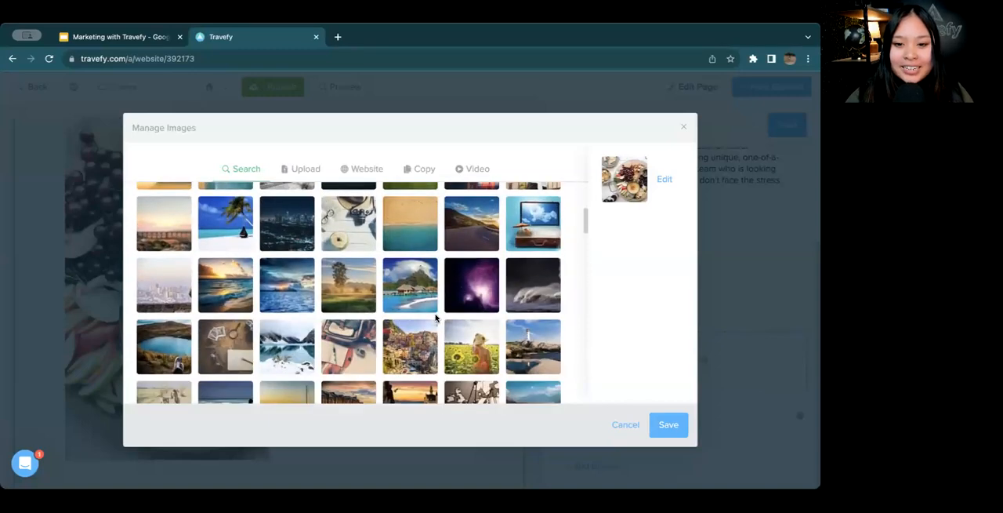
scroll(436, 316, "down", 8)
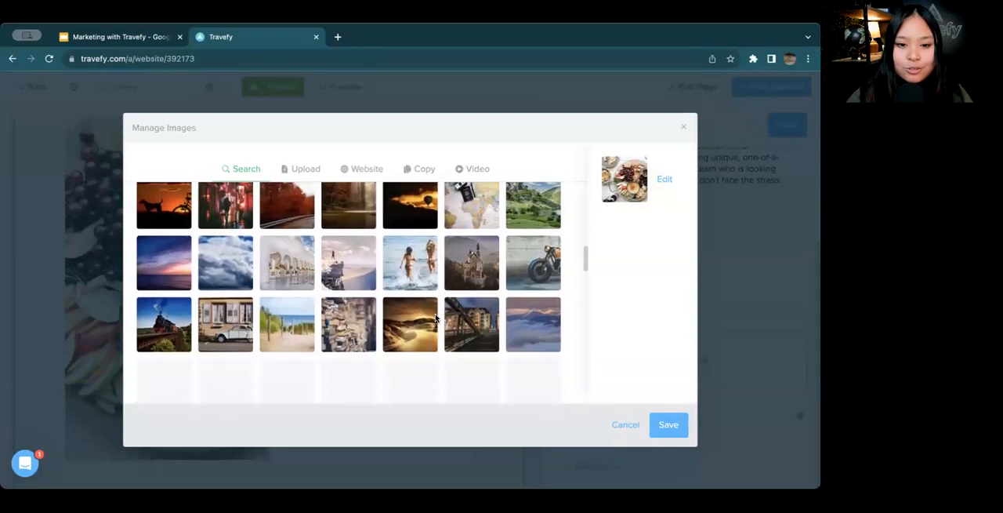
scroll(437, 317, "down", 5)
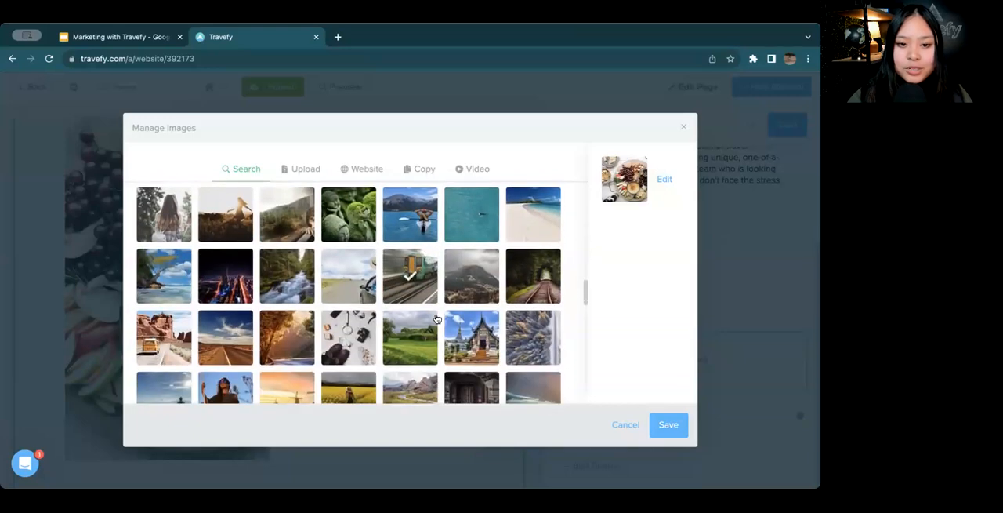
scroll(416, 303, "up", 4)
scroll(416, 302, "up", 8)
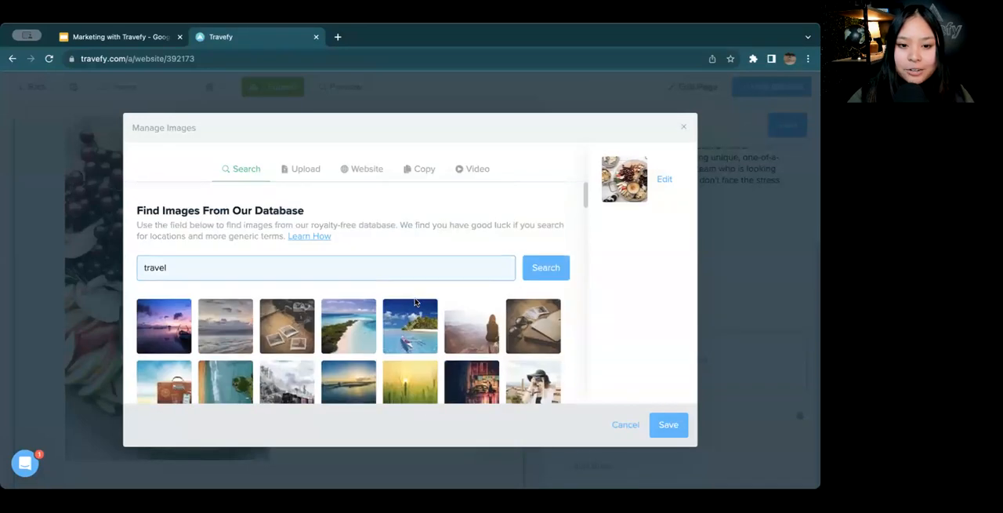
scroll(415, 303, "down", 1)
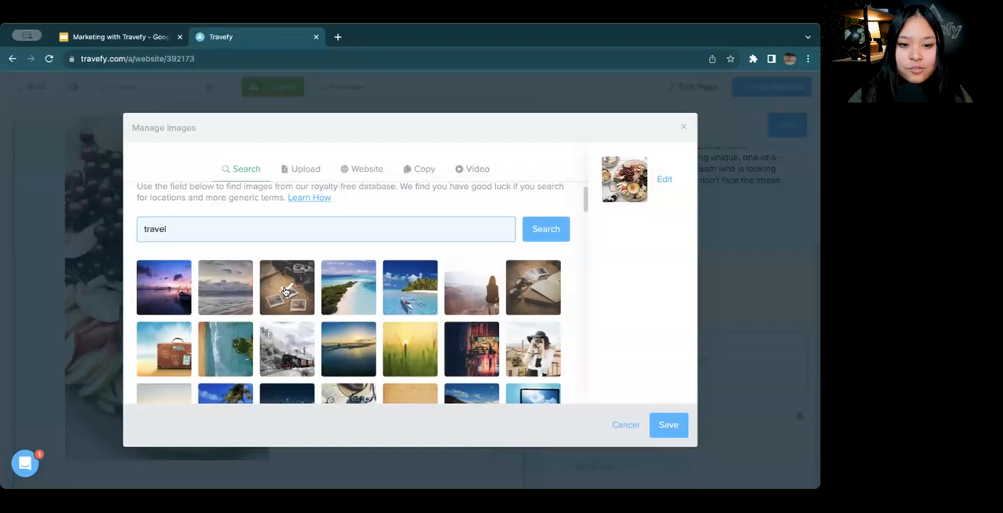
left_click(287, 291)
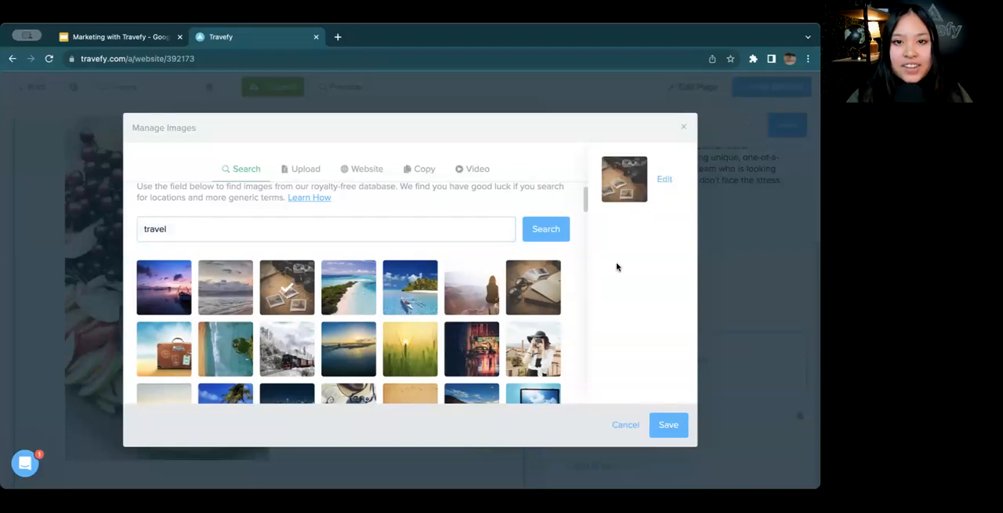
left_click(666, 423)
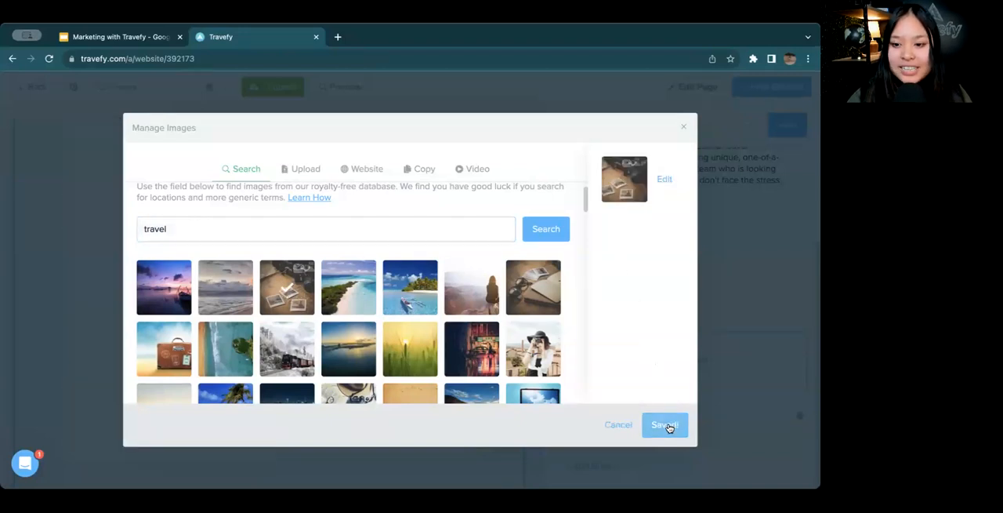
left_click(786, 125)
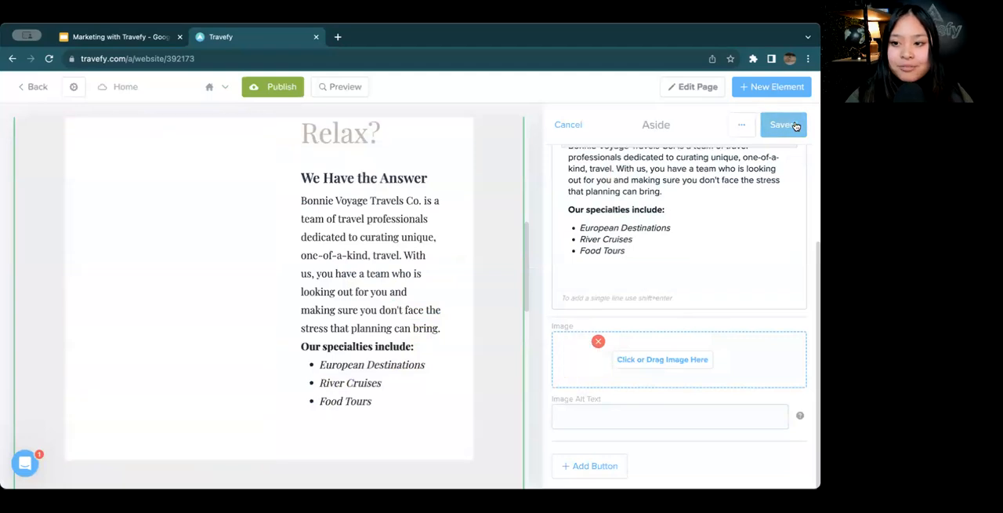
Open the Calendly Embed section above the footer for editing and replace its heading with "Need more information?"
scroll(400, 214, "up", 5)
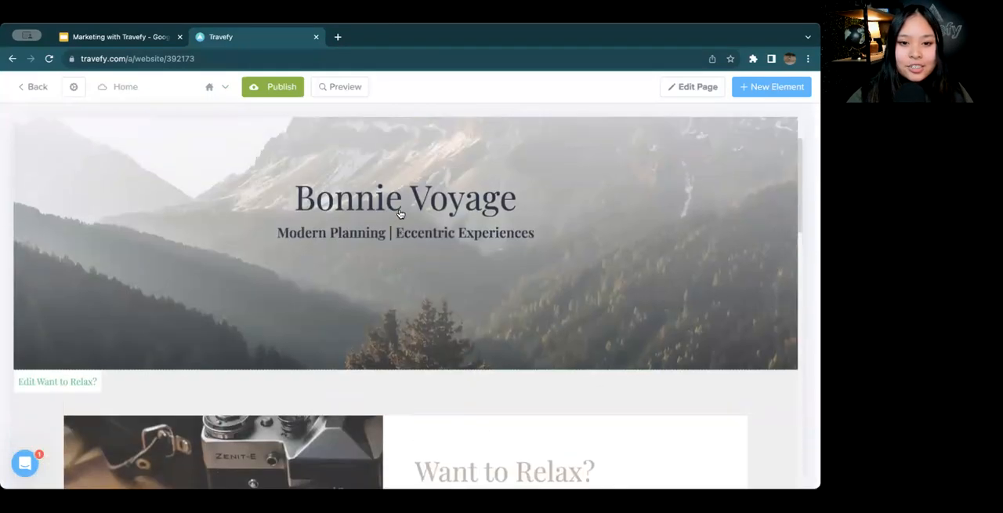
scroll(400, 214, "down", 10)
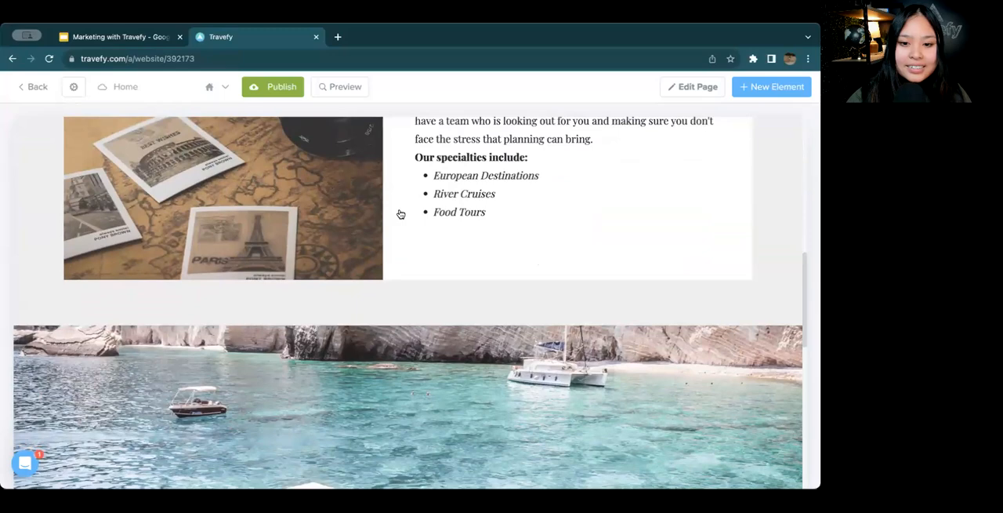
scroll(400, 214, "down", 4)
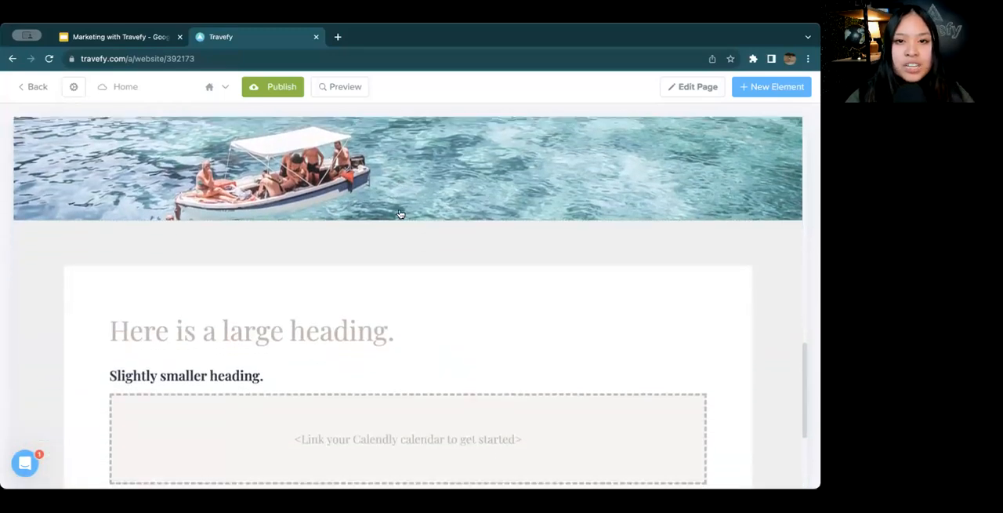
scroll(399, 214, "up", 1)
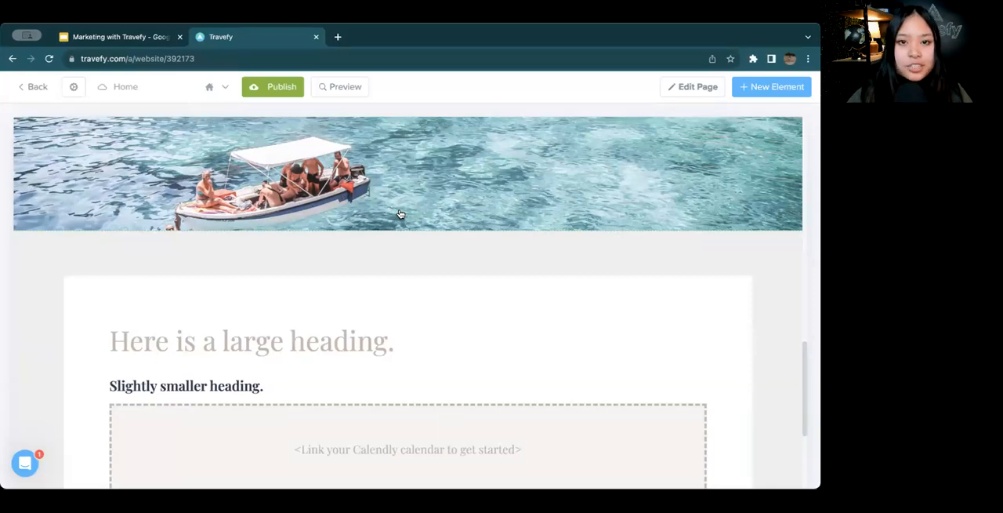
scroll(400, 214, "down", 3)
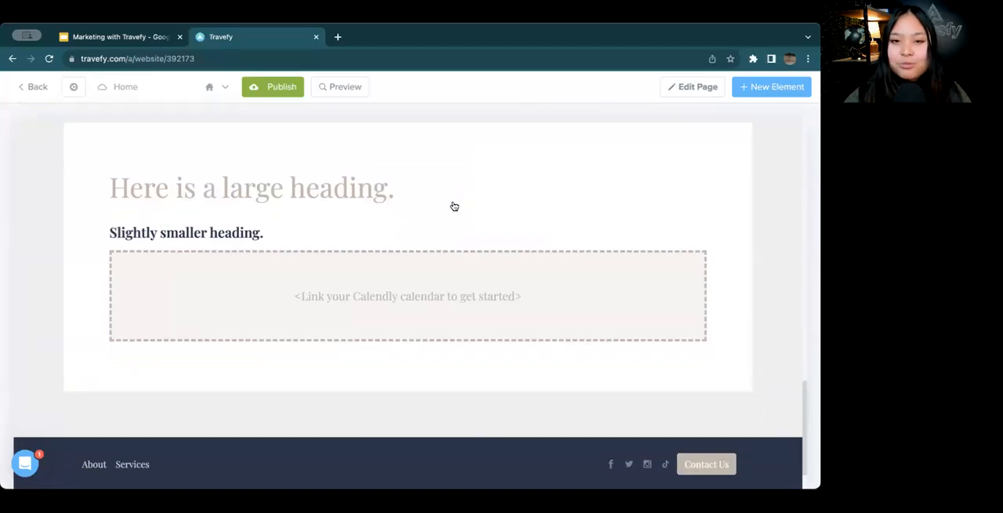
left_click(454, 206)
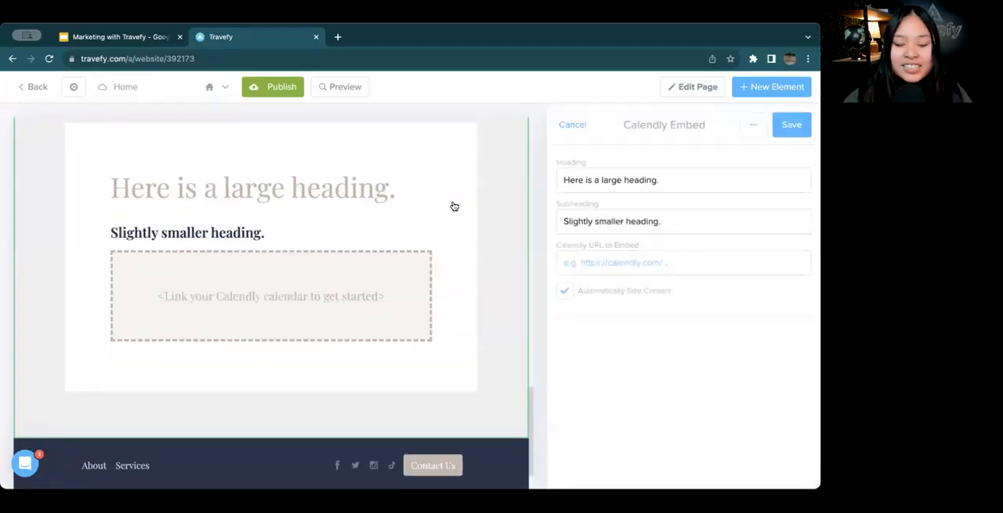
left_click_drag(693, 180, 541, 180)
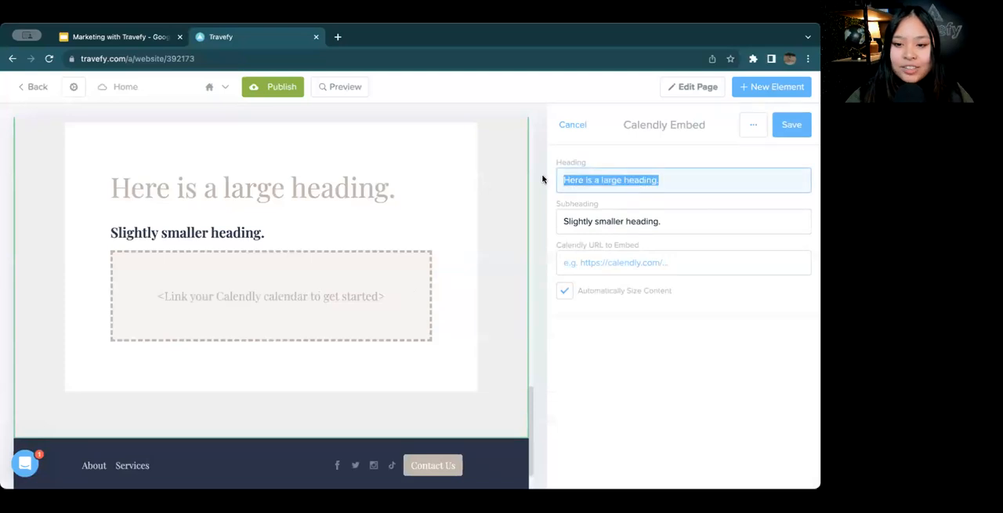
key("BackSpace")
type("Need more")
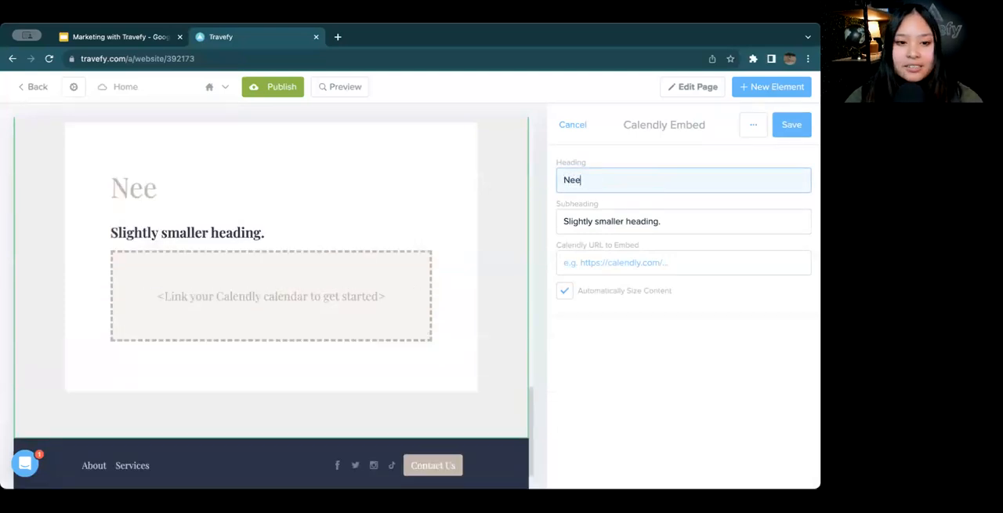
key("BackSpace")
key("BackSpace")
type("e informati")
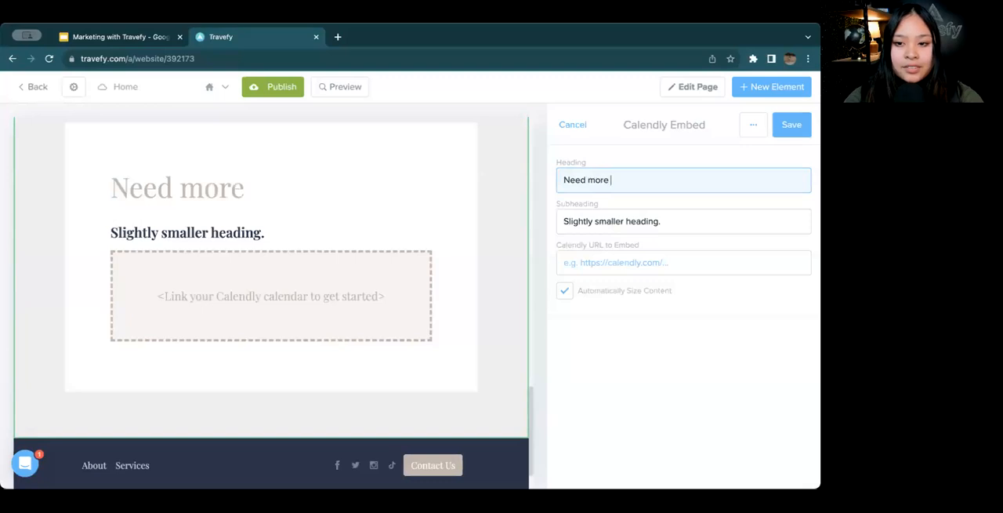
type("on?")
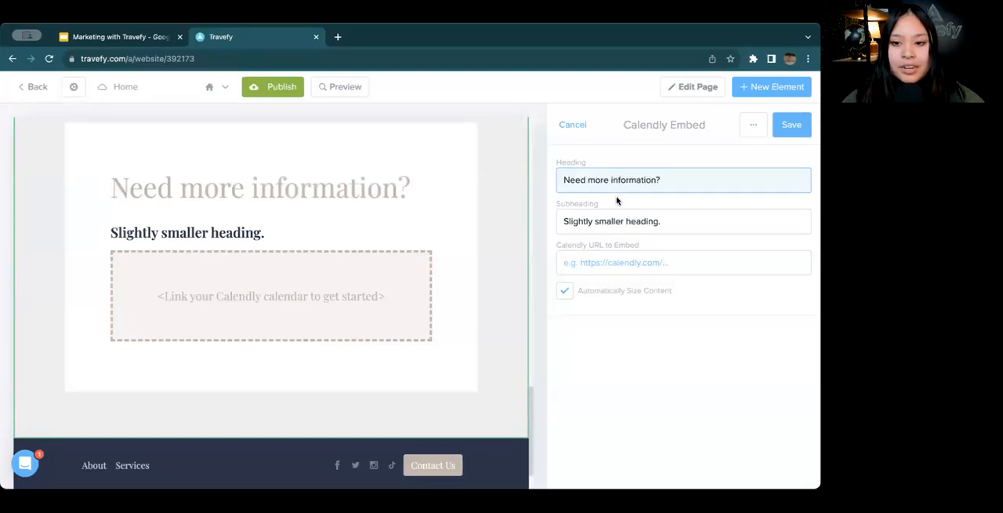
Replace the Calendly Embed section's subheading with "We'd love to set up a quick chat"
triple_click(626, 220)
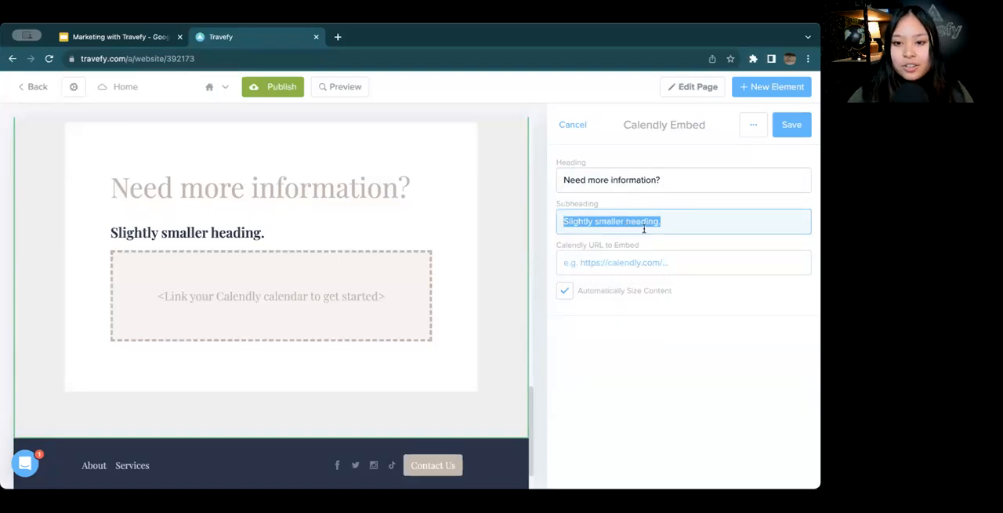
scroll(386, 264, "up", 1)
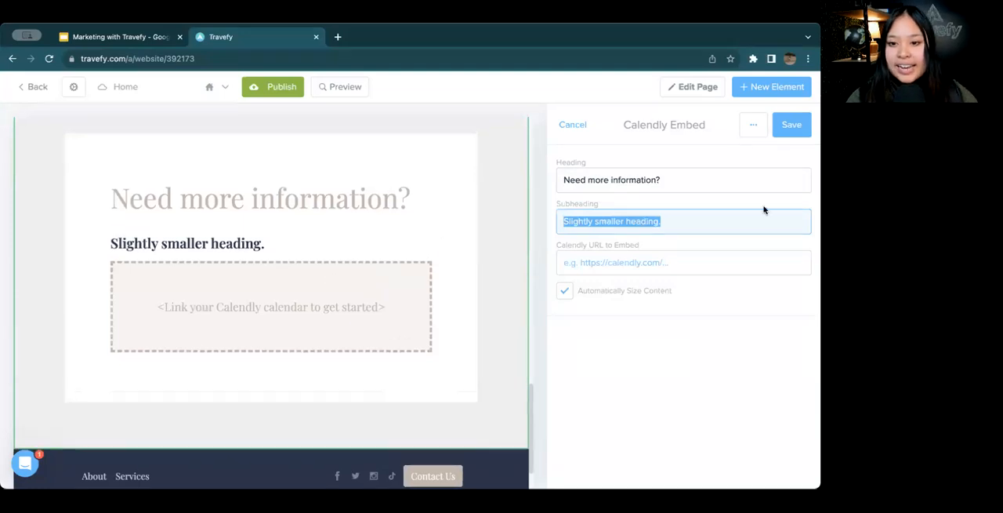
key("BackSpace")
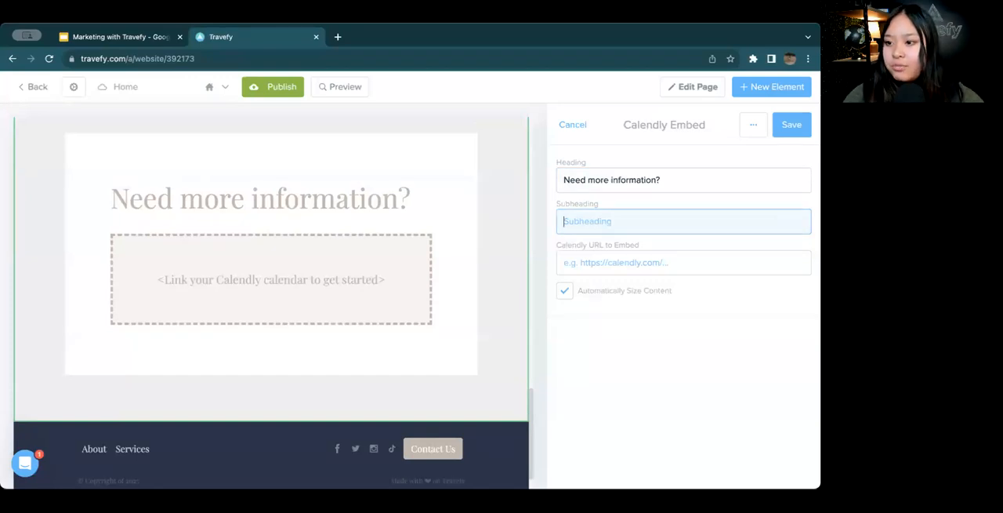
type("We'd love to st u")
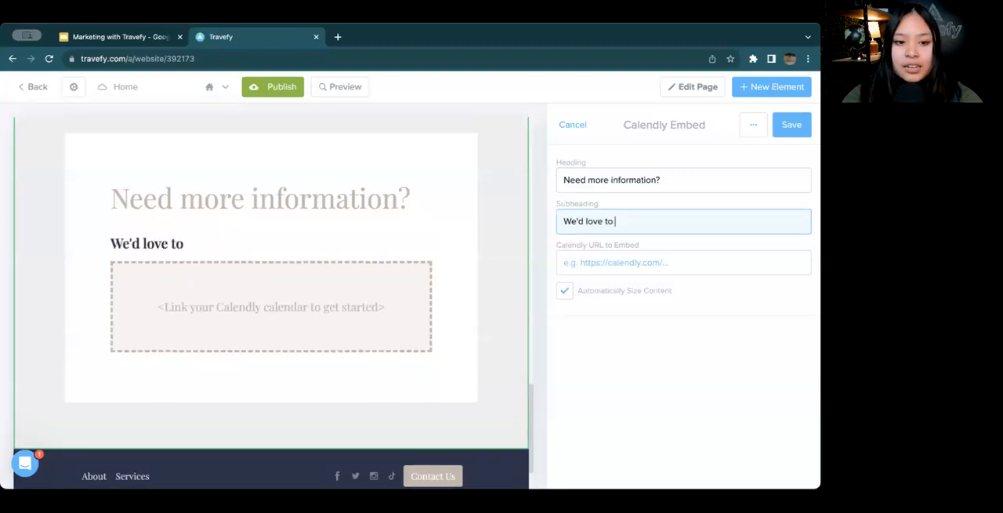
key("BackSpace")
key("BackSpace")
key("BackSpace")
type("et up a wu")
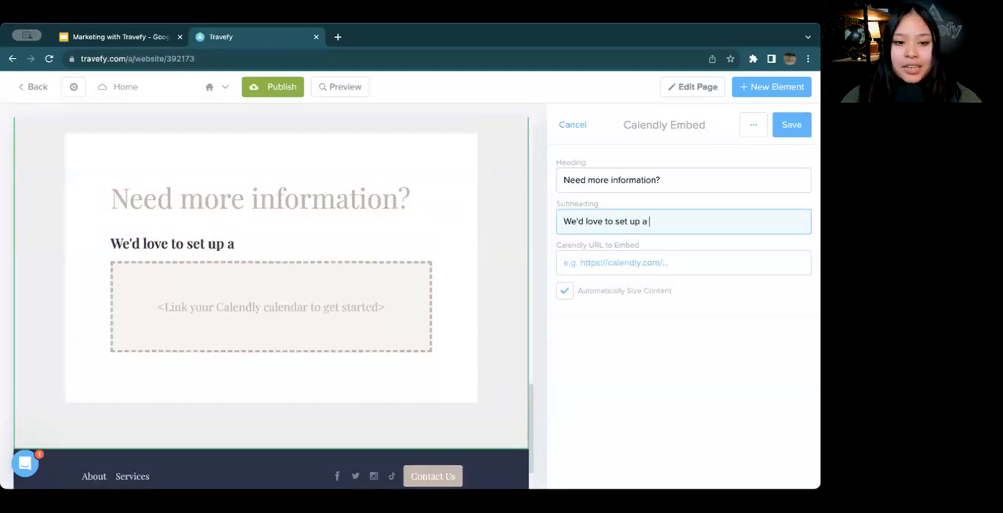
key("BackSpace")
key("BackSpace")
type("quick chat")
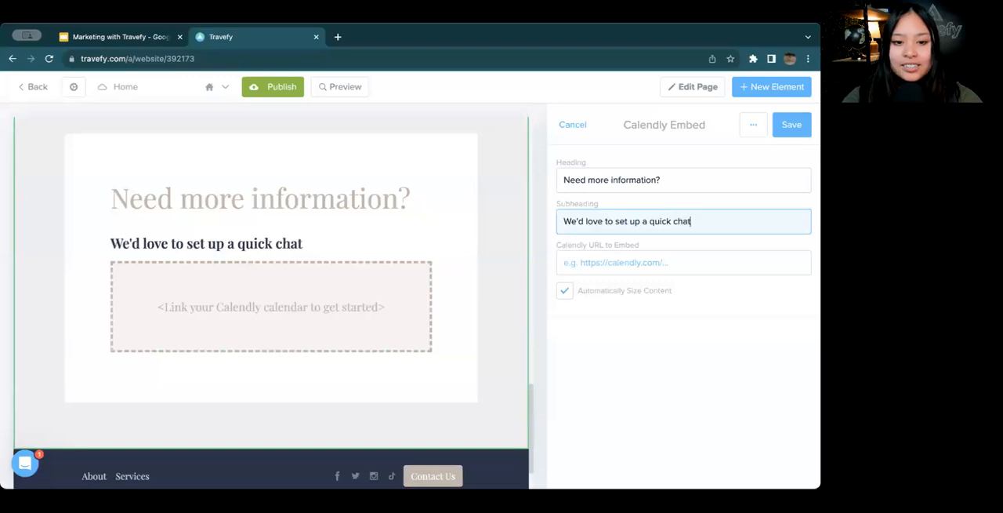
left_click(743, 265)
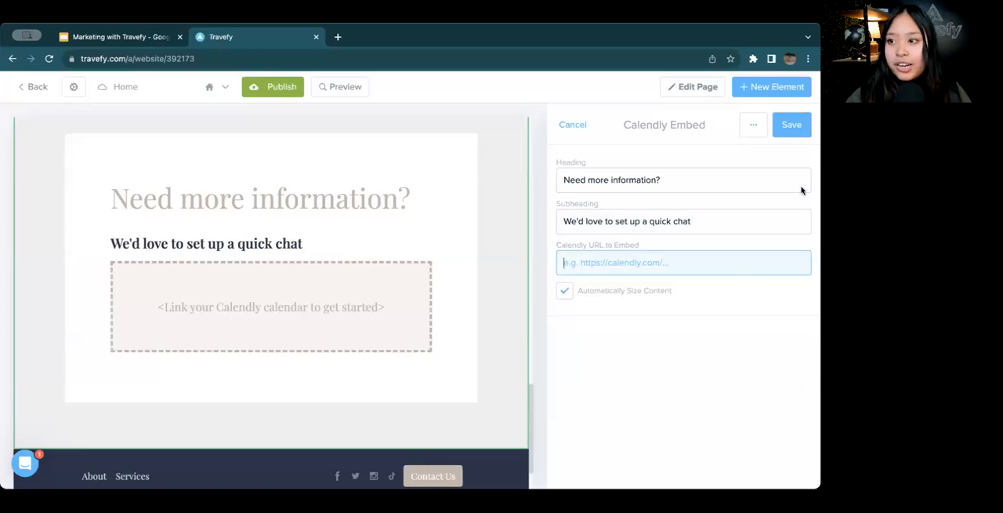
key("super+Tab")
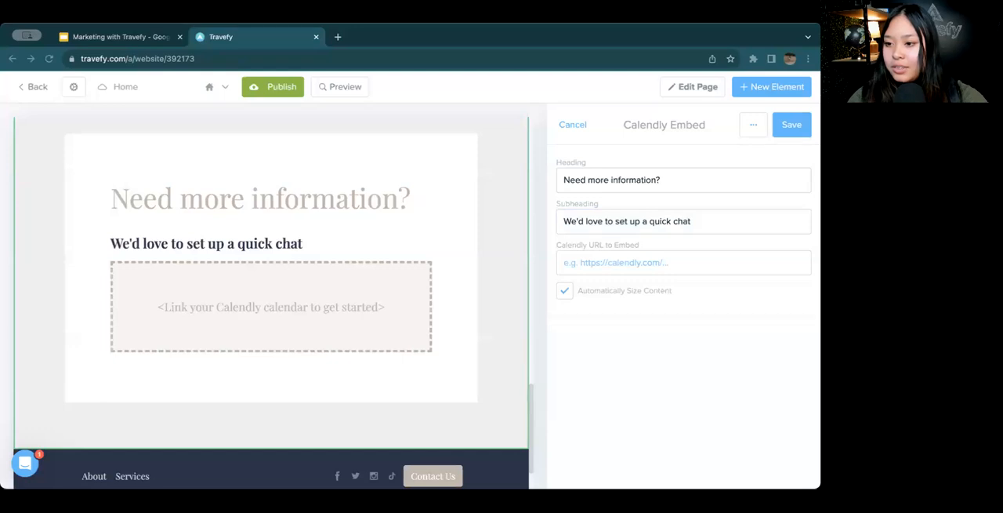
left_click(695, 267)
type("https://calendly.com/travefy/travefy-customer-training")
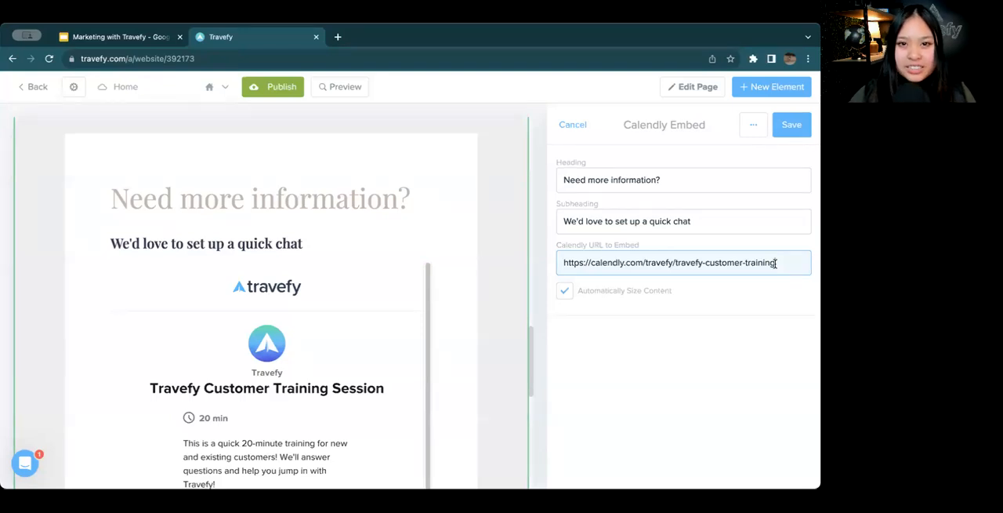
left_click(784, 138)
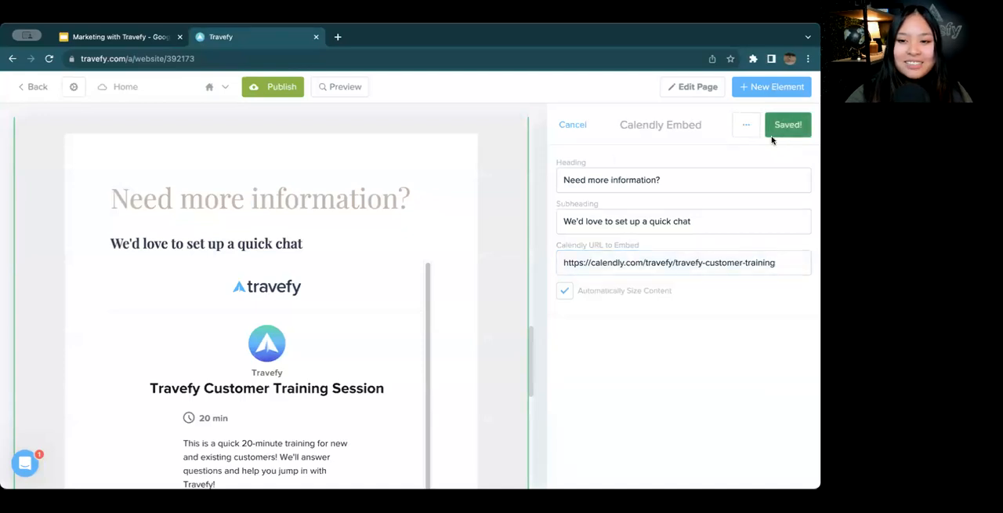
Examine the embedded Calendly calendar and show the available time slots for December 14, 2023
scroll(541, 203, "down", 2)
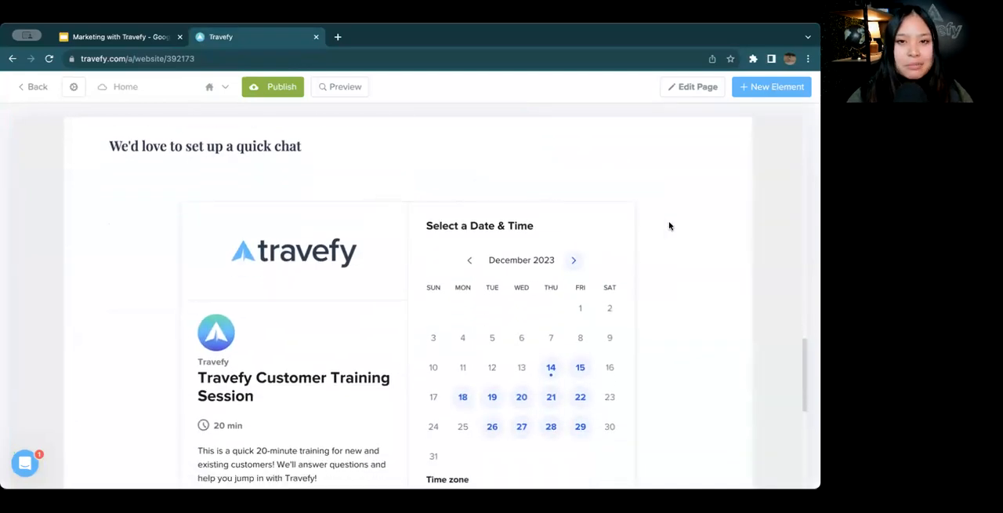
scroll(670, 224, "down", 2)
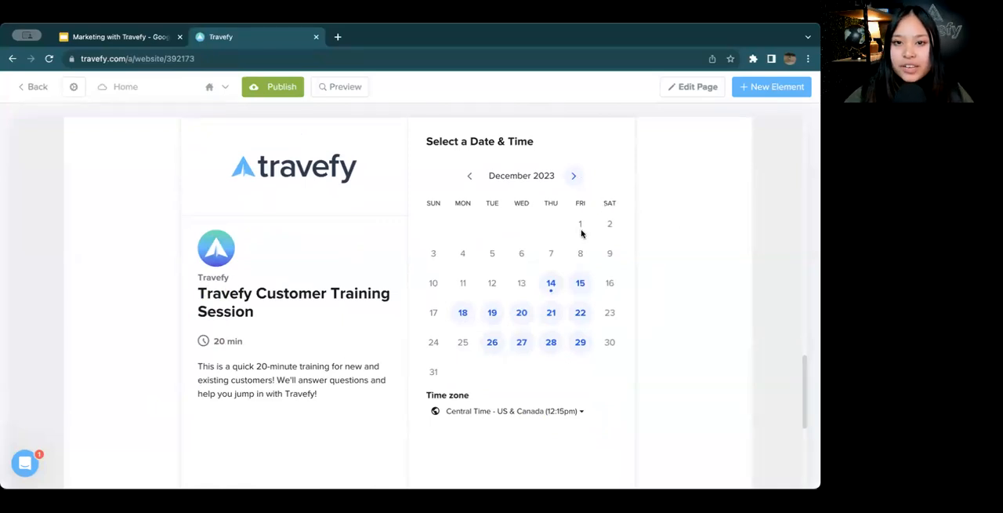
left_click(551, 282)
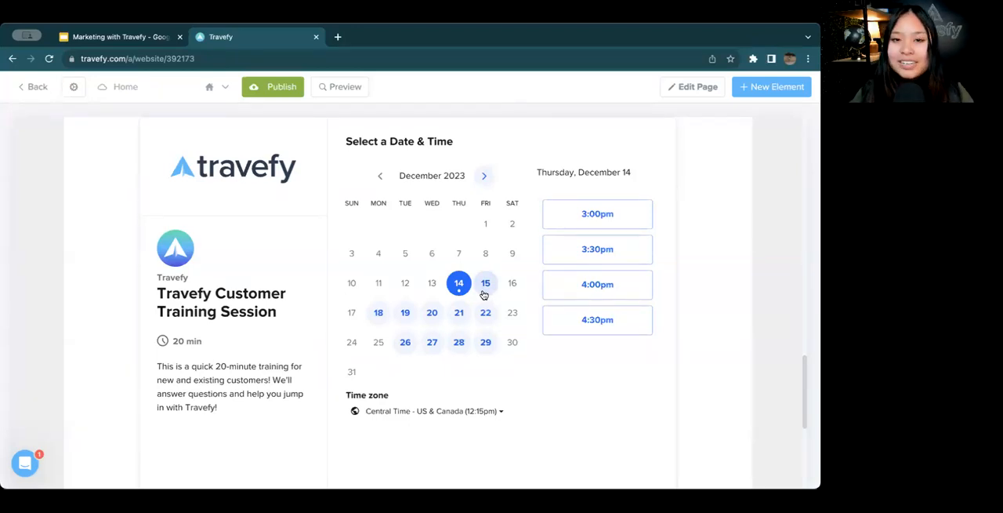
Create a new page for the website and save it with its default page settings
scroll(529, 351, "down", 3)
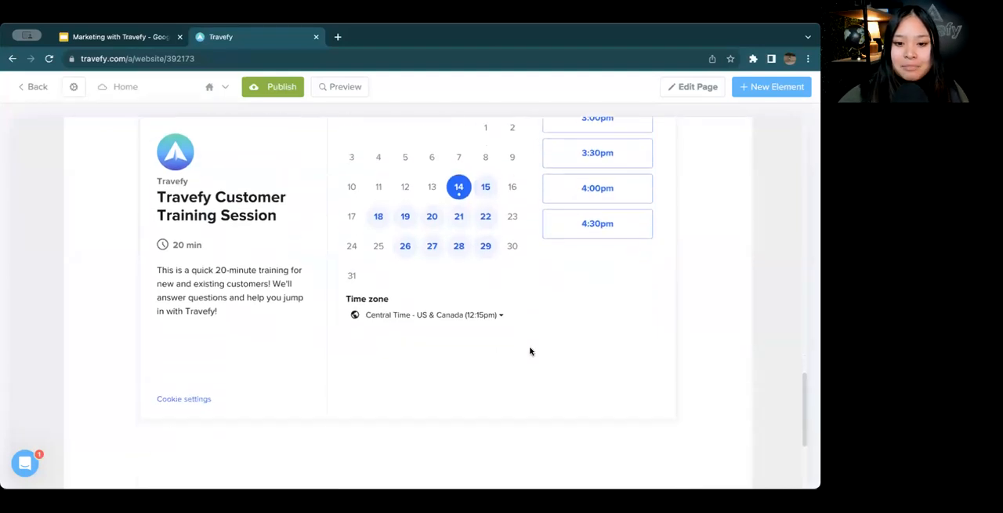
scroll(530, 351, "down", 2)
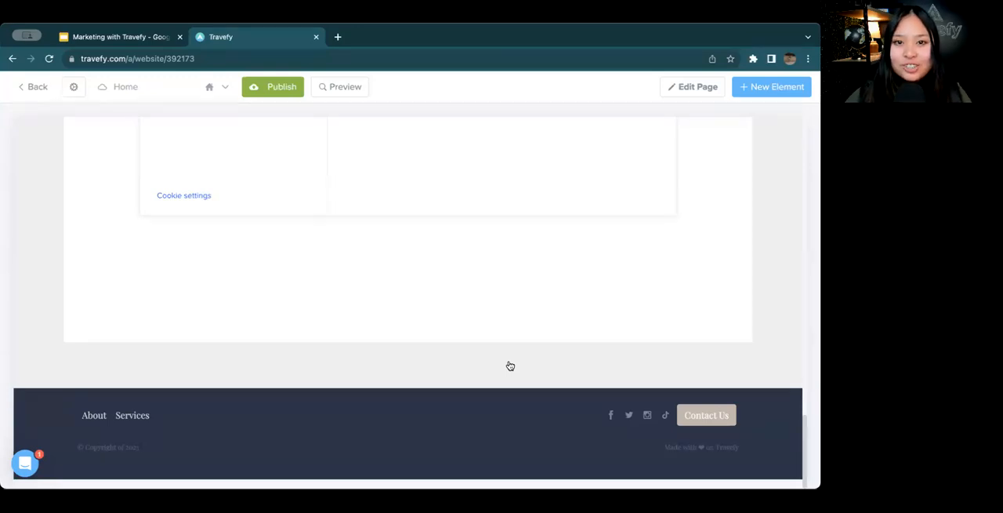
scroll(321, 280, "up", 10)
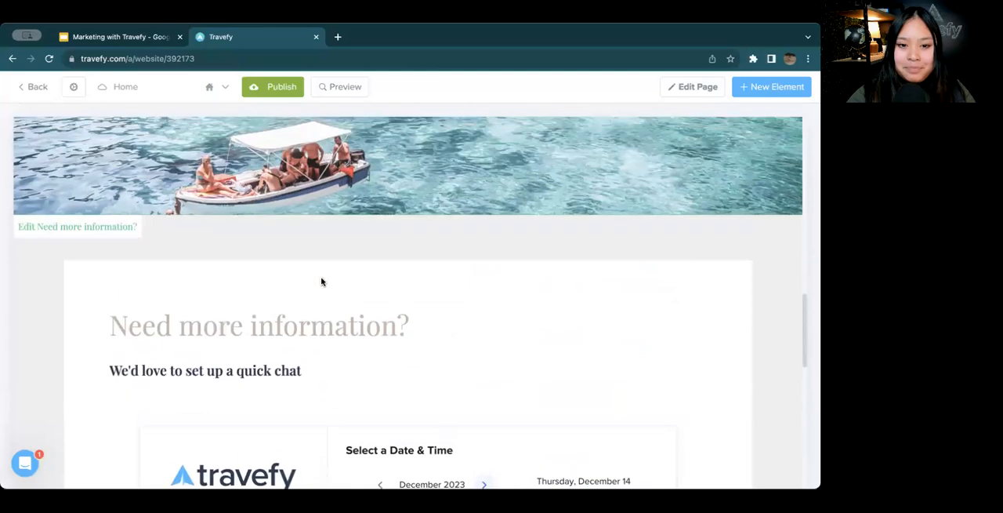
scroll(321, 281, "up", 10)
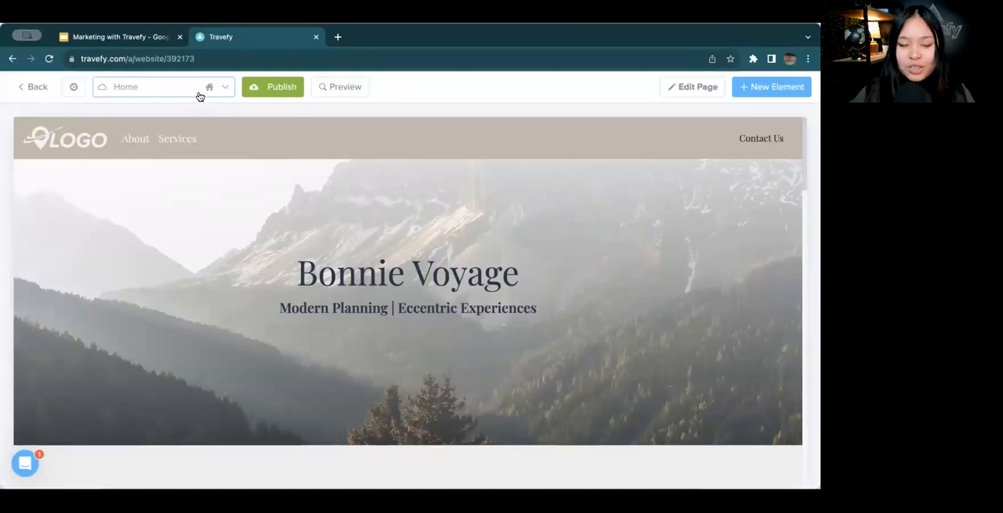
left_click(199, 96)
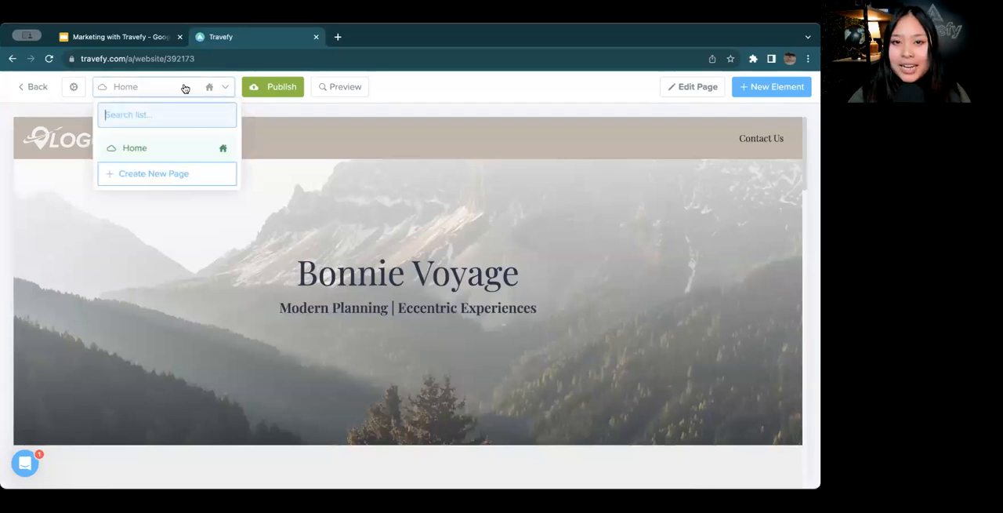
left_click(195, 175)
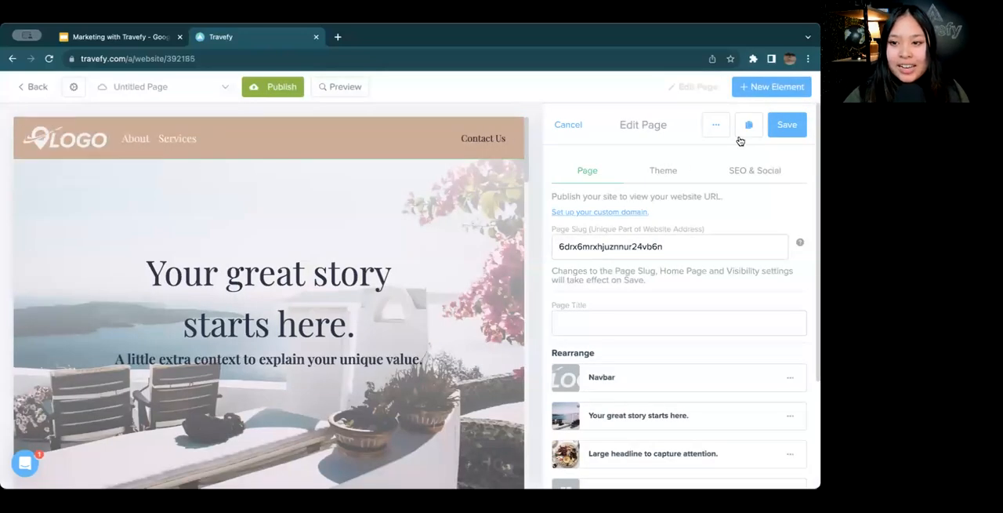
left_click(783, 127)
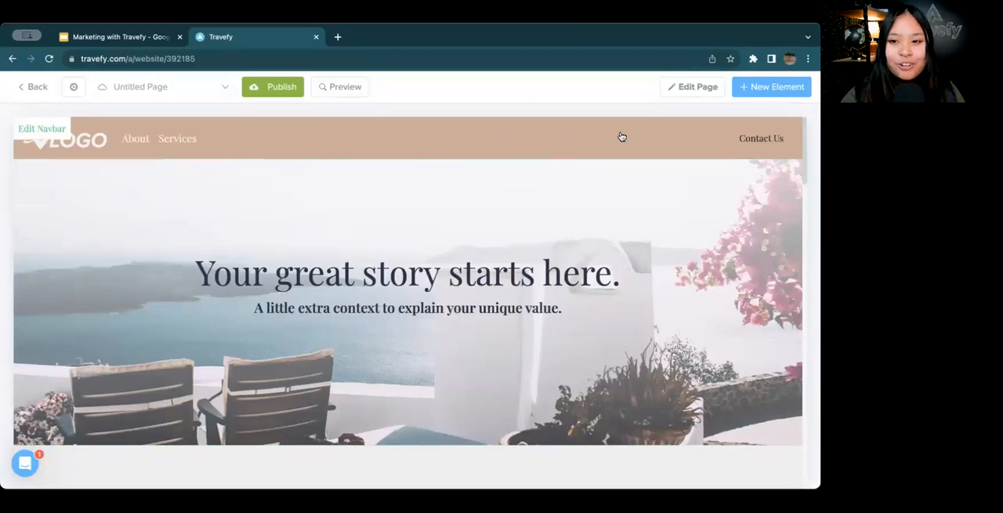
Set the new untitled page's theme color to #c3b7ac and save the page settings
left_click(689, 92)
left_click(669, 170)
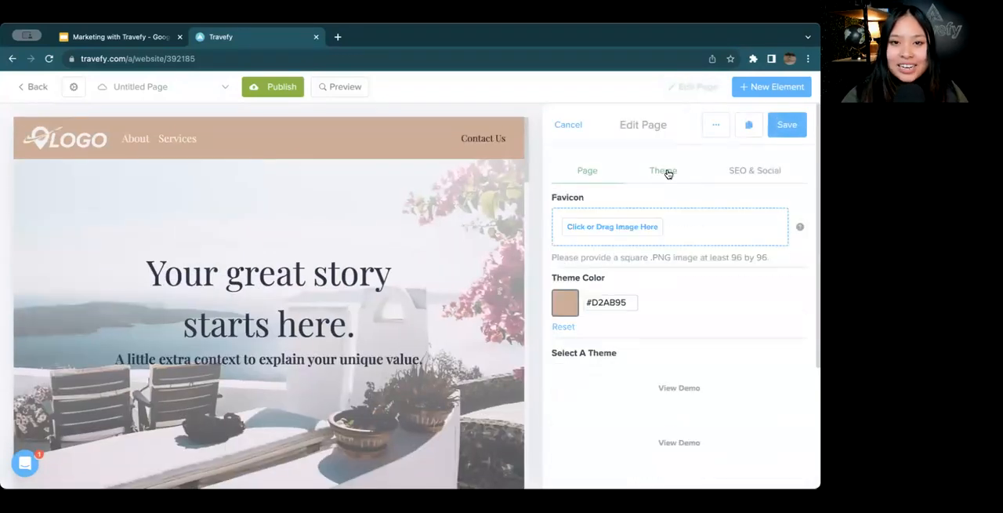
left_click_drag(628, 306, 573, 306)
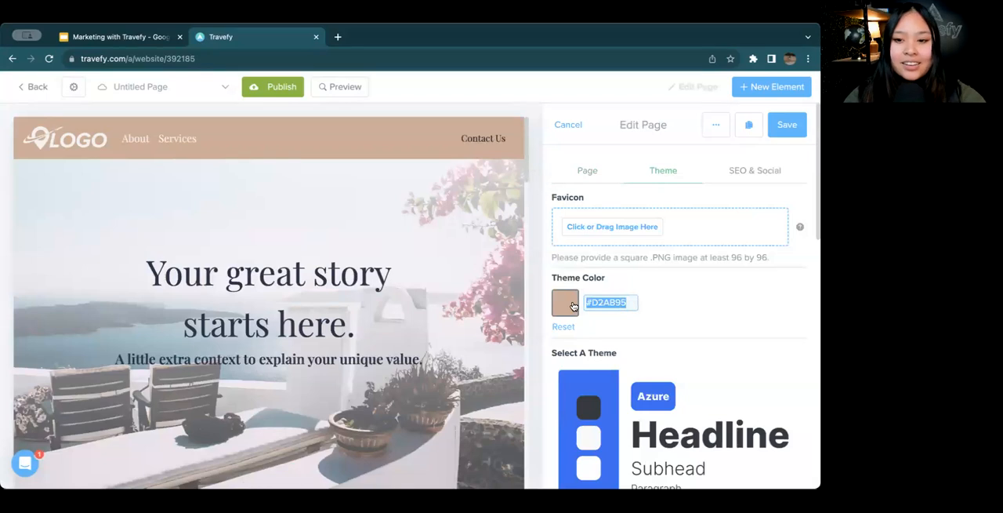
key("super+v")
triple_click(624, 296)
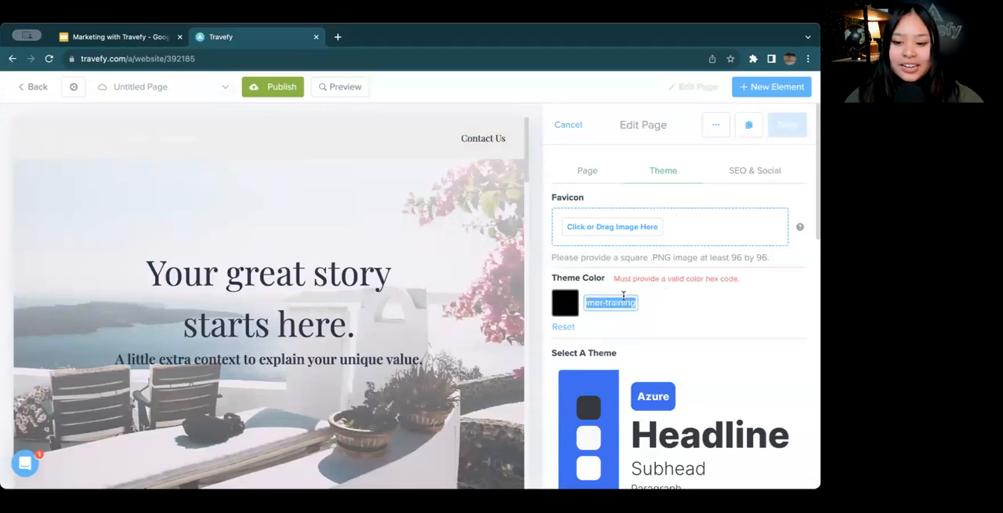
key("BackSpace")
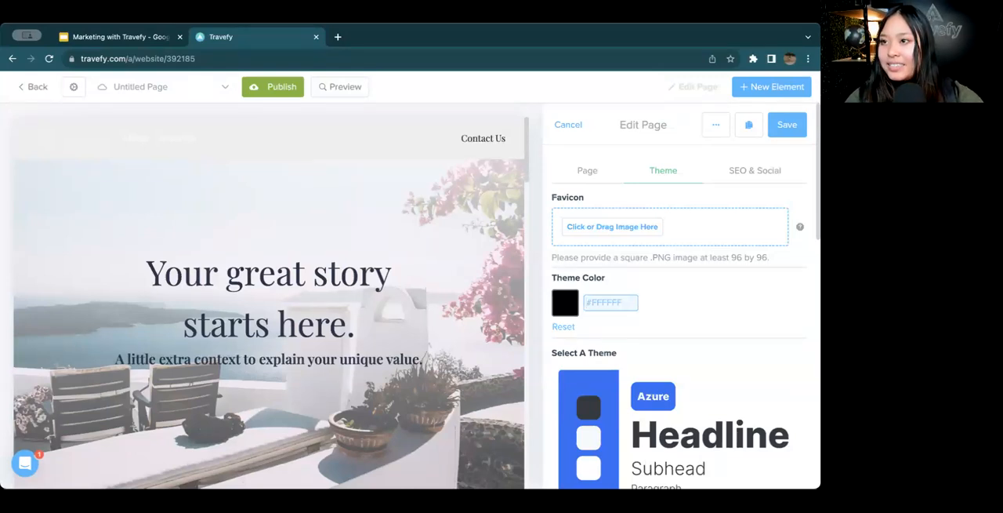
key("super+Tab")
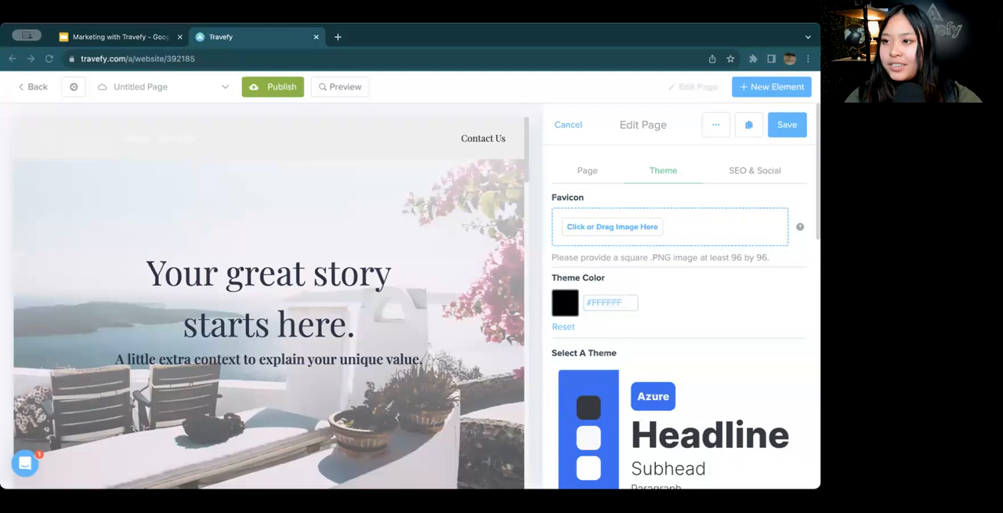
left_click(610, 303)
type("#c3b7ac")
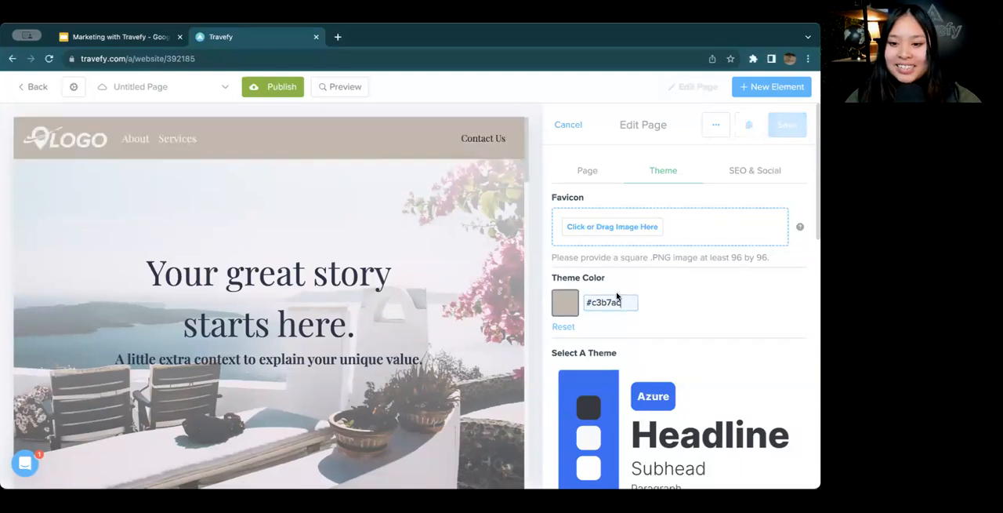
left_click(784, 127)
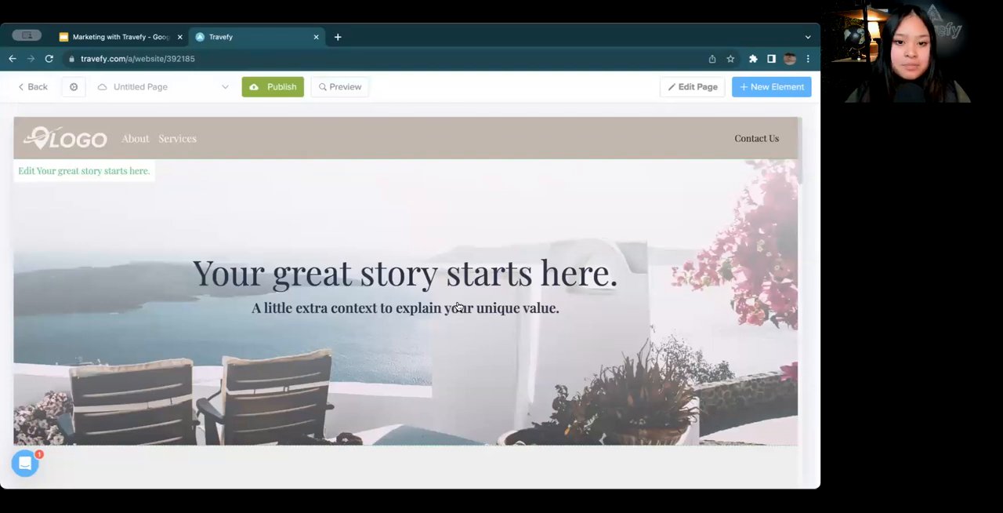
Replace the new page's hero heading with "Destinations" and clear the hero subheading
left_click(270, 290)
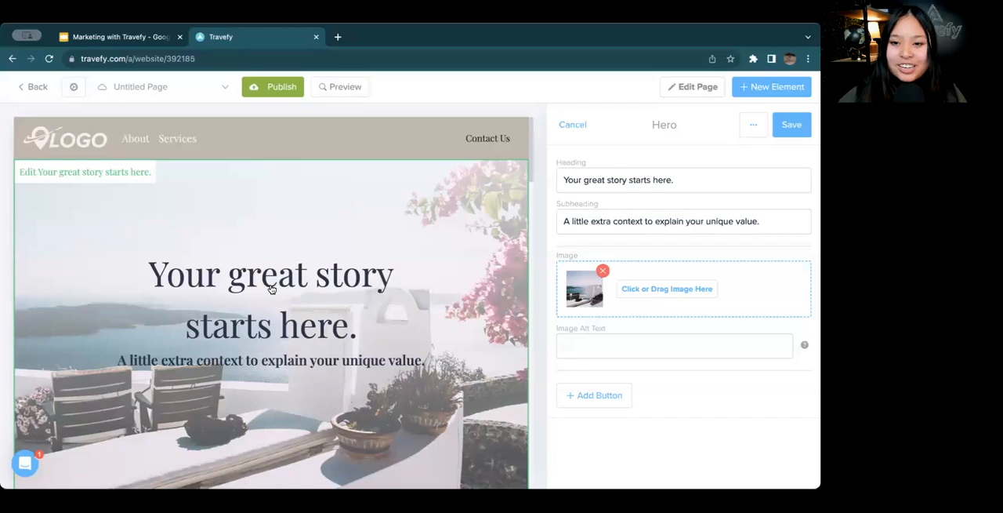
left_click(688, 180)
left_click(558, 180, "shift")
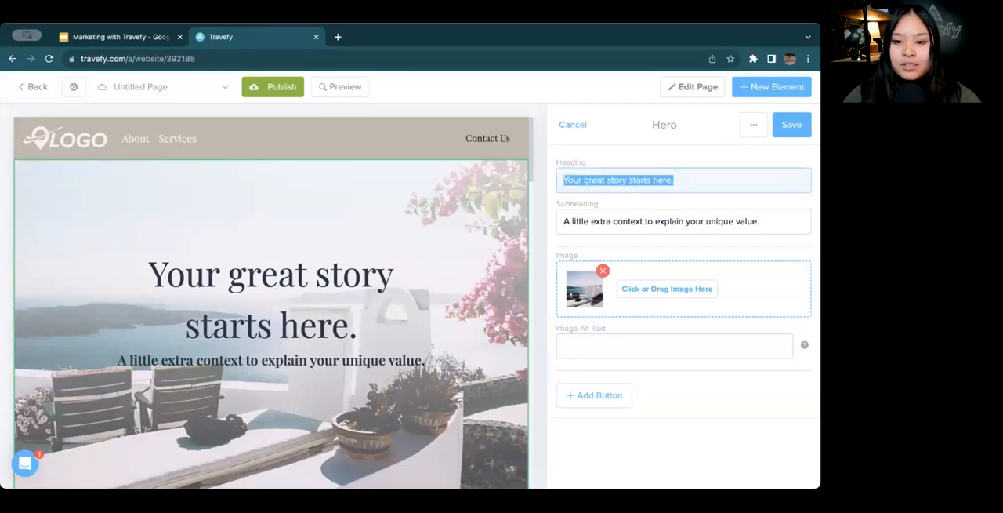
key("BackSpace")
type("Destinations")
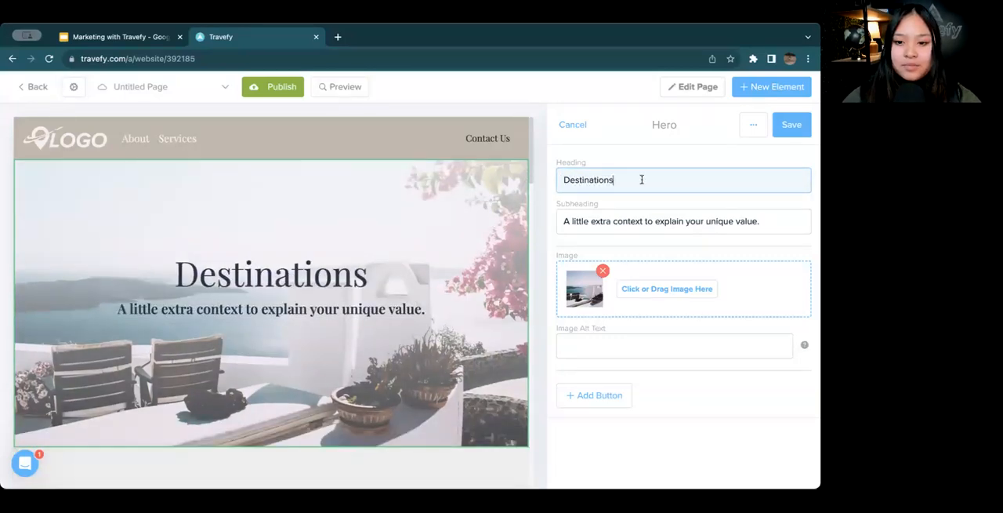
triple_click(683, 223)
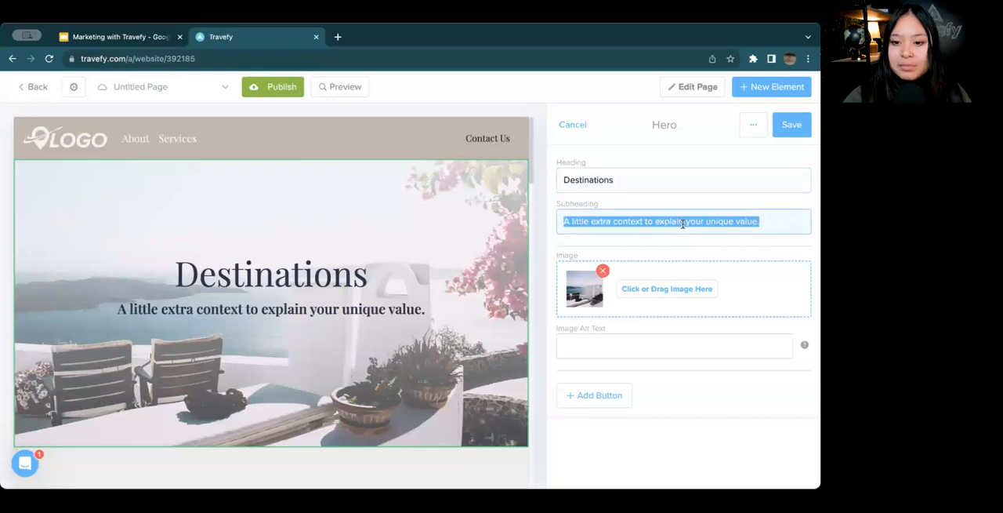
key("BackSpace")
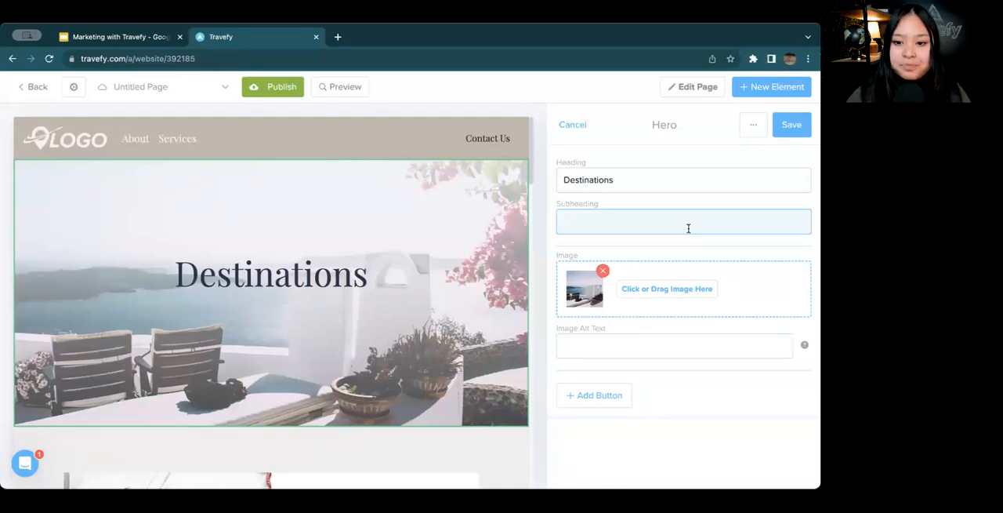
Search the image database for "Sweden", use the photo of white houses with tiled roofs as the hero image, and save the hero
left_click(669, 289)
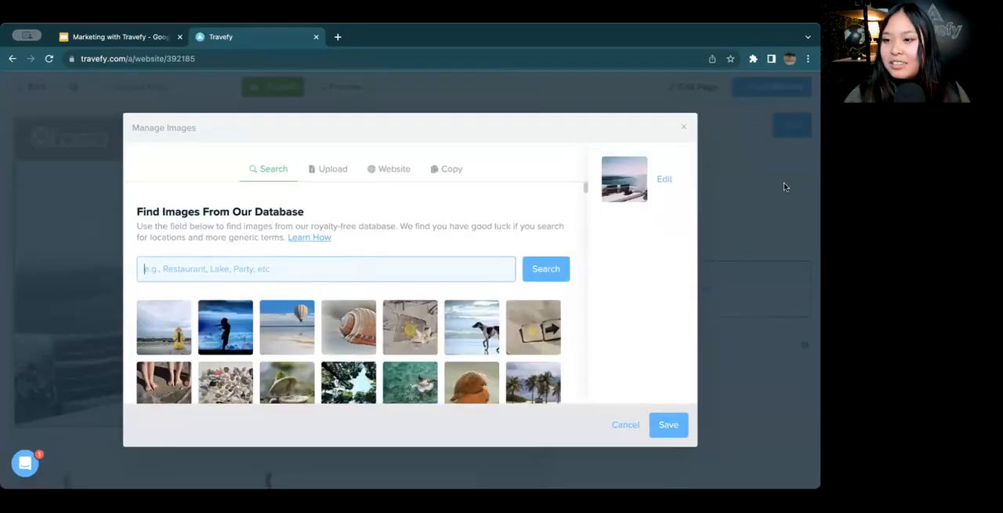
type("Sweden")
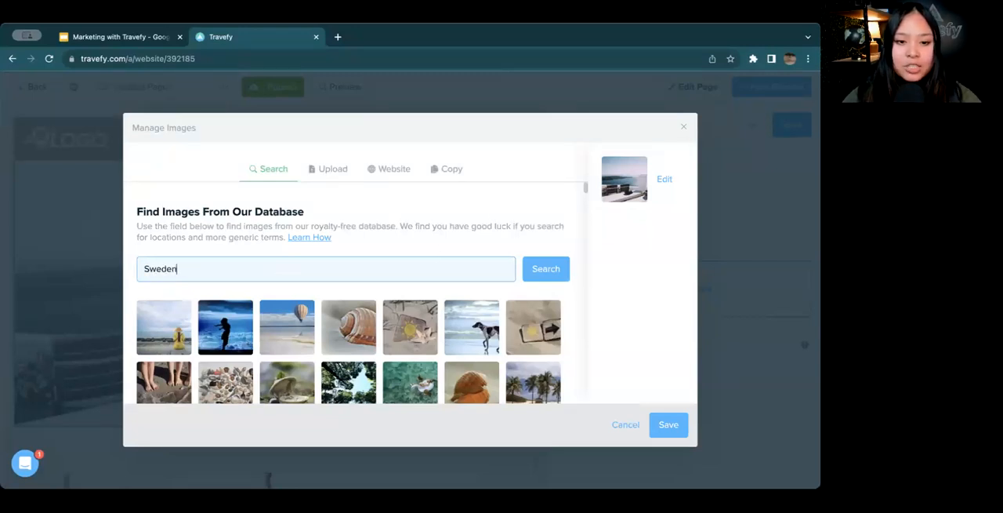
left_click(547, 275)
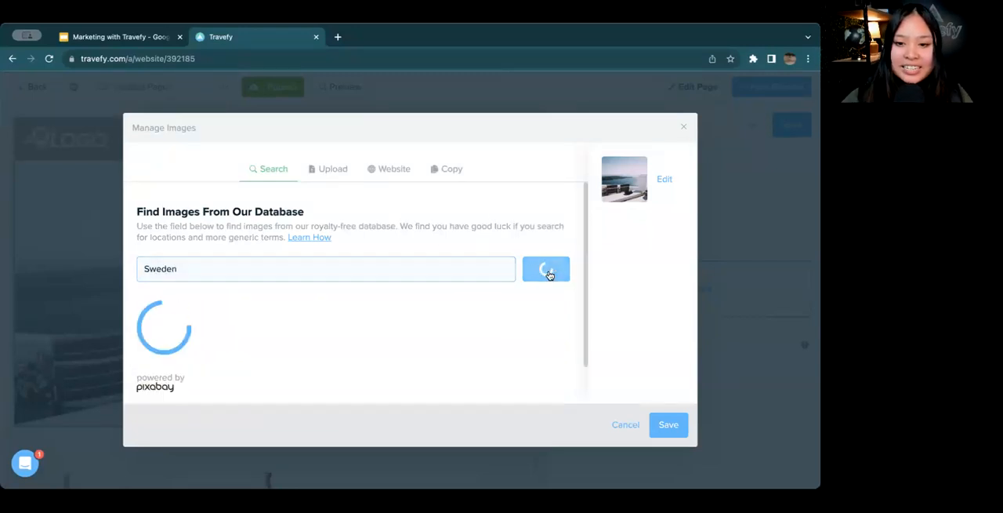
scroll(226, 267, "down", 3)
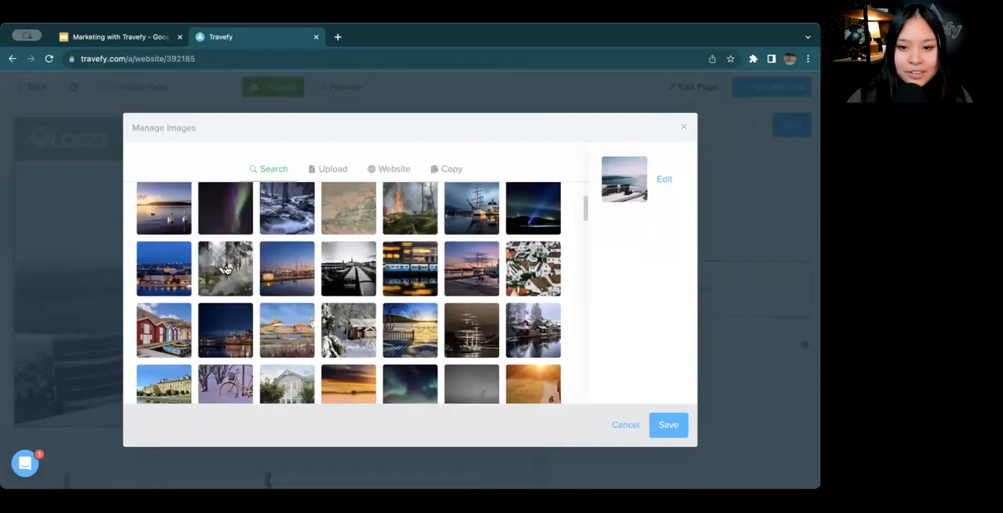
scroll(407, 273, "down", 3)
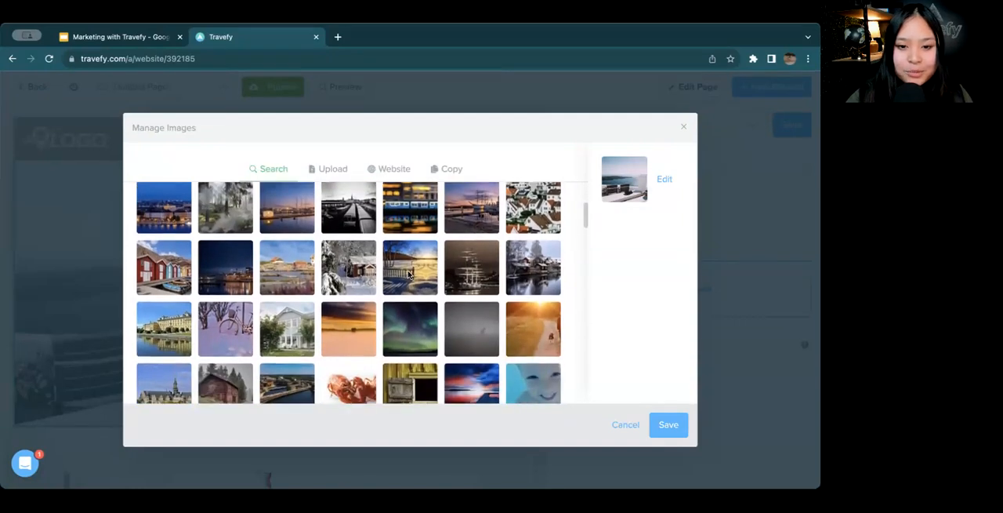
scroll(438, 287, "down", 2)
scroll(438, 287, "up", 3)
left_click(528, 251)
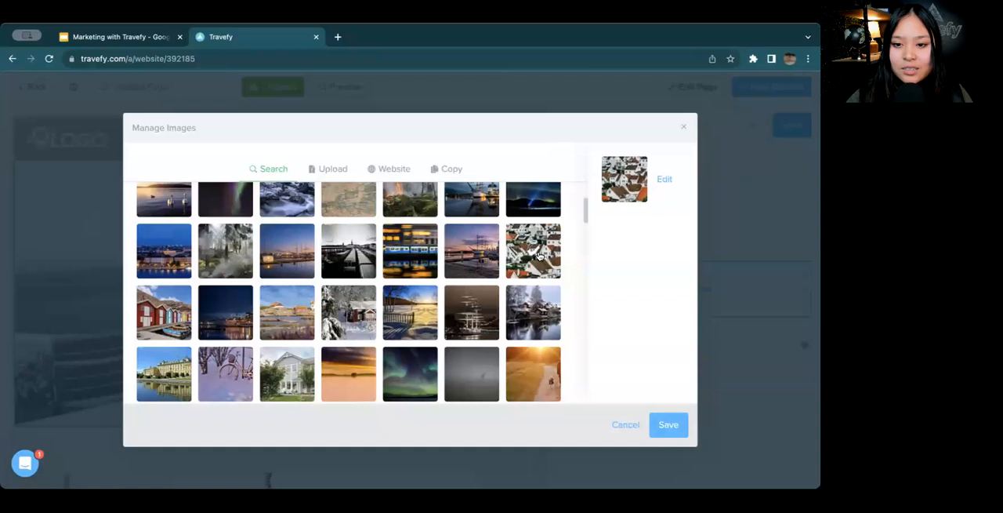
left_click(672, 426)
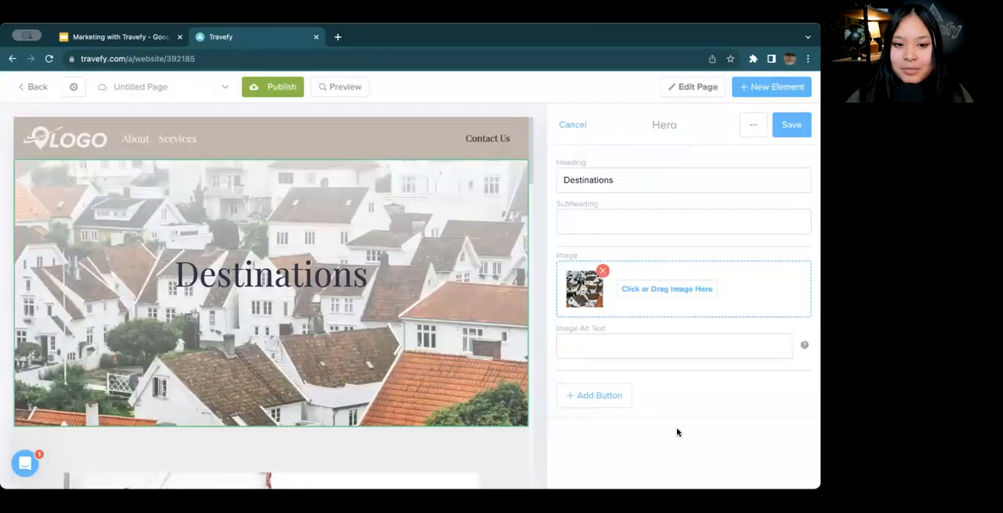
left_click(788, 127)
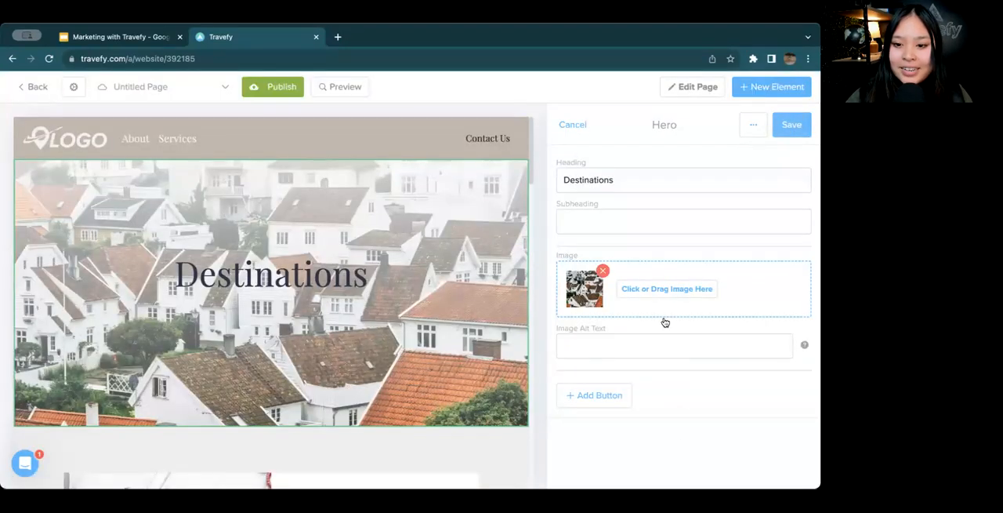
left_click(796, 122)
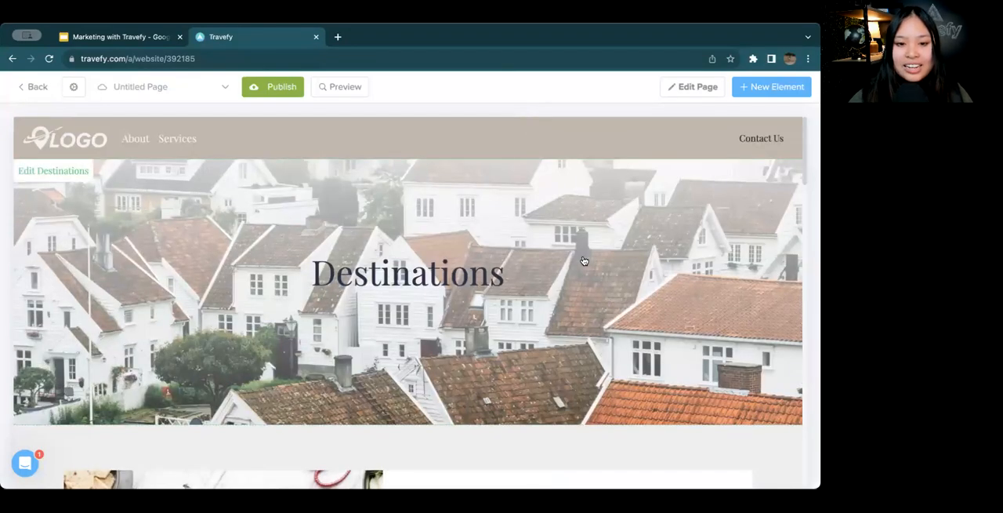
Replace the heading of the Aside section with the food platter image with "Europe" and clear its subheading
scroll(486, 282, "down", 3)
scroll(487, 282, "down", 3)
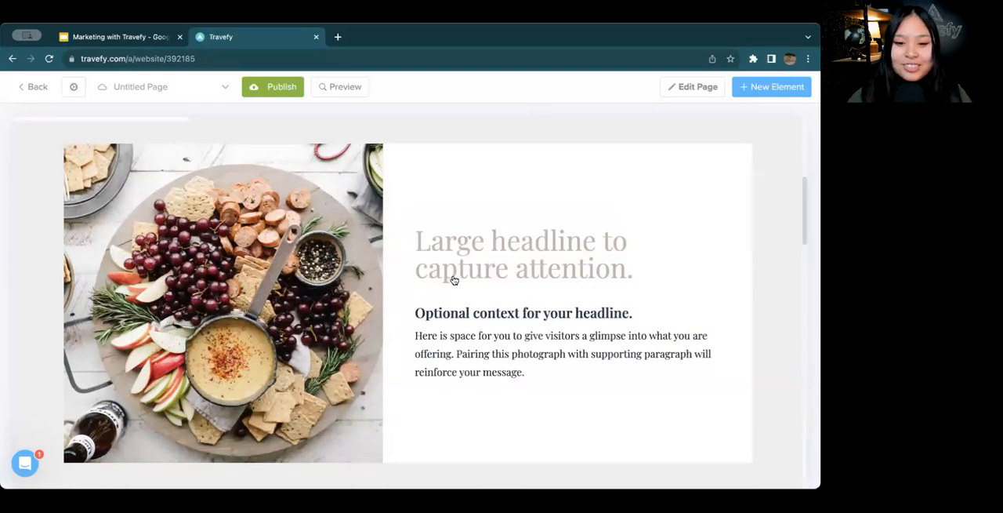
left_click(398, 272)
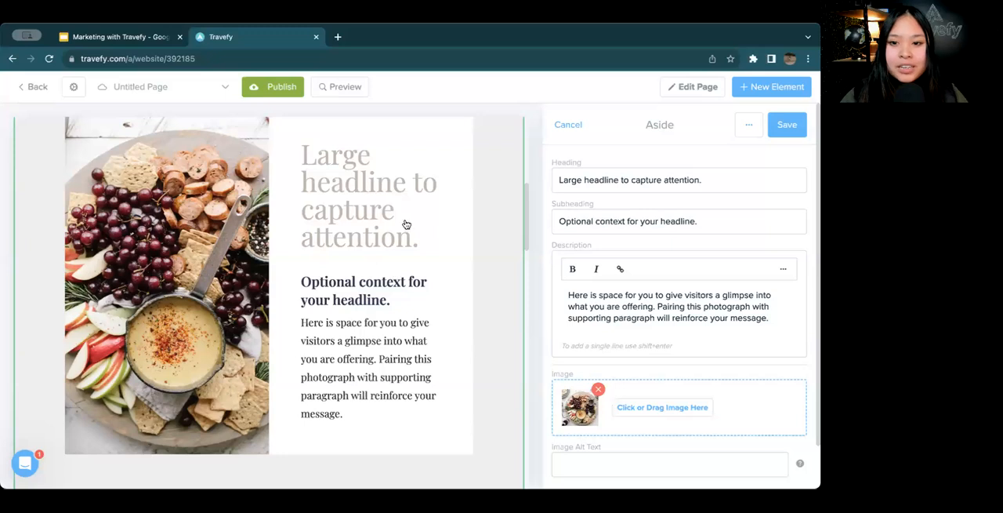
left_click_drag(702, 179, 594, 174)
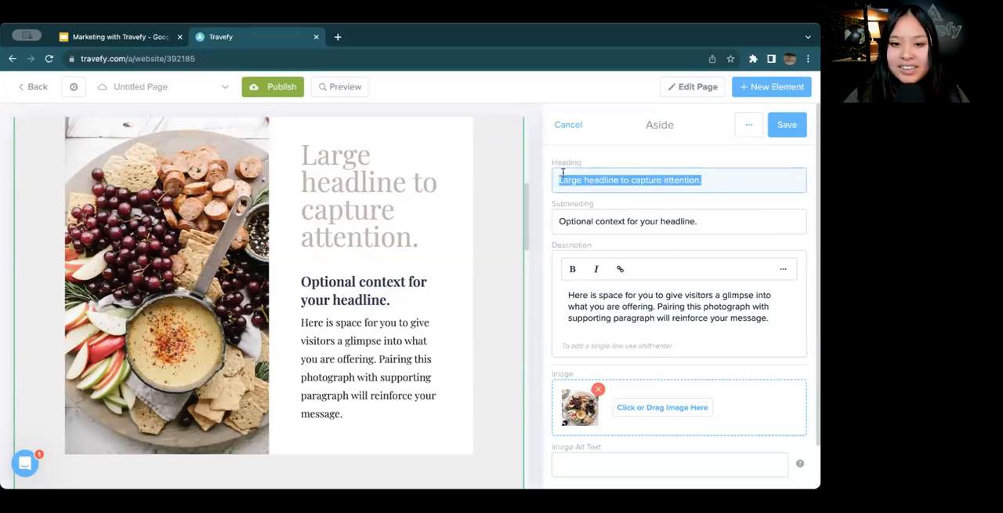
scroll(453, 199, "up", 1)
scroll(455, 200, "down", 1)
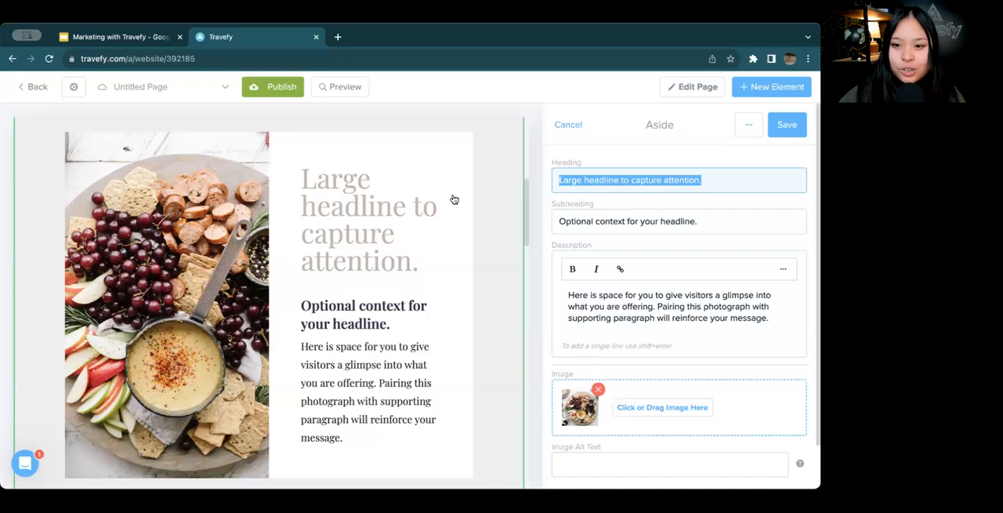
key("BackSpace")
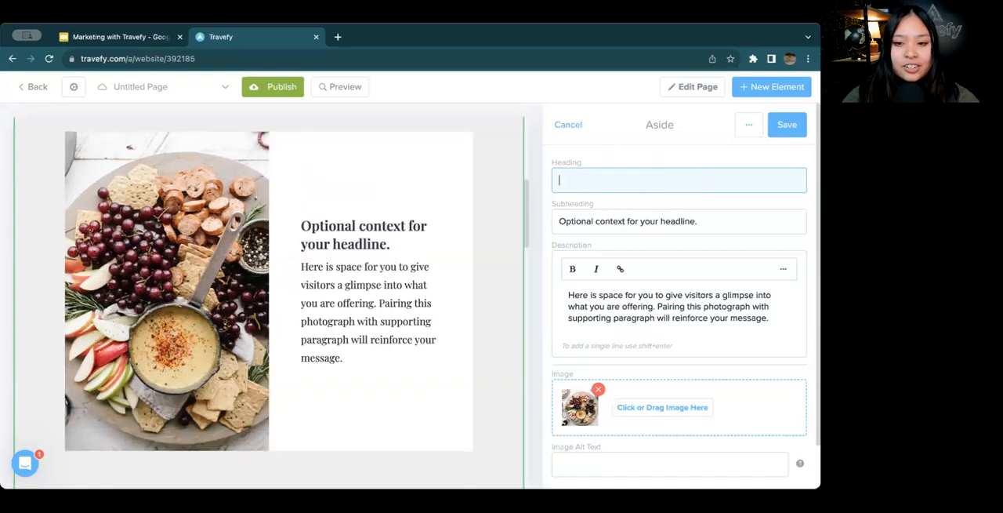
type("Europe")
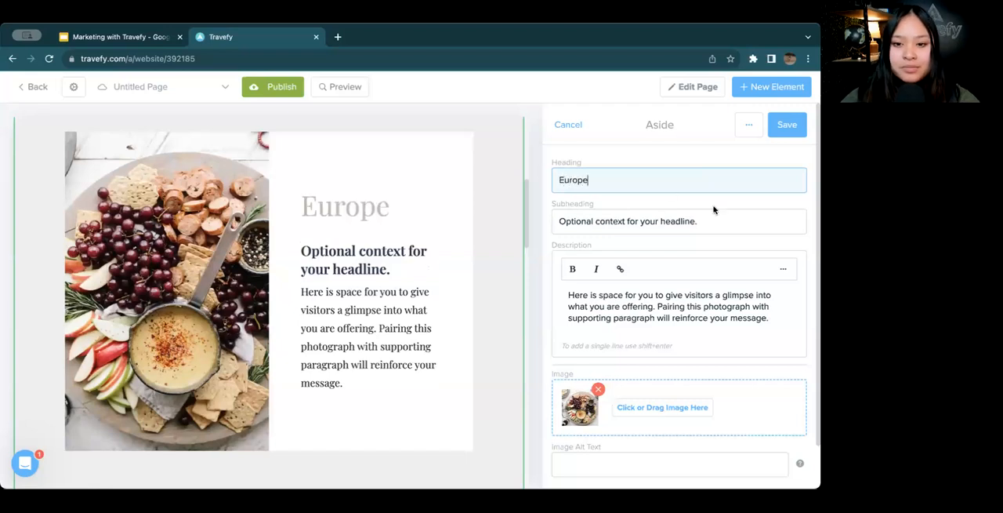
left_click_drag(728, 217, 557, 214)
key("BackSpace")
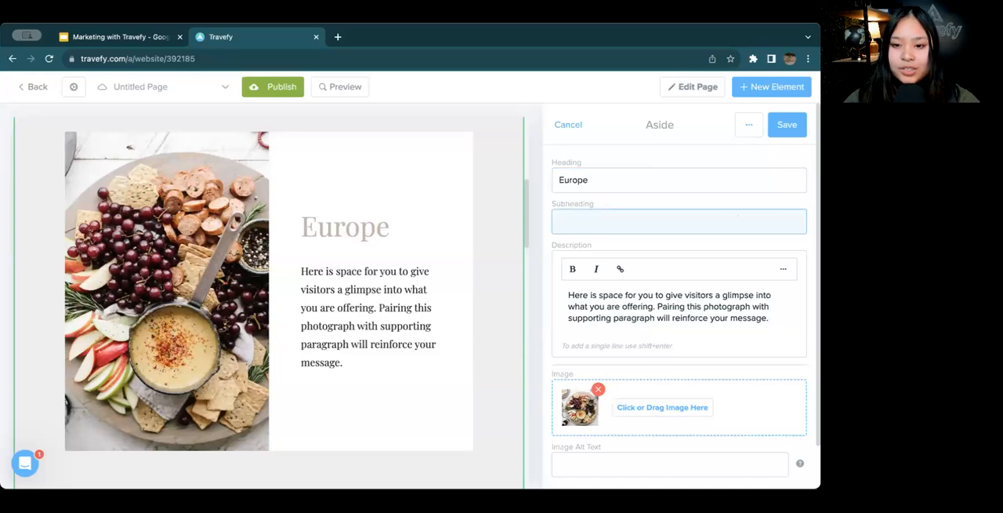
Replace the Europe section's placeholder description with the copied paragraph beginning "Experience the rich, European culture that this continent has to offer"
left_click(656, 308)
key("ctrl+a")
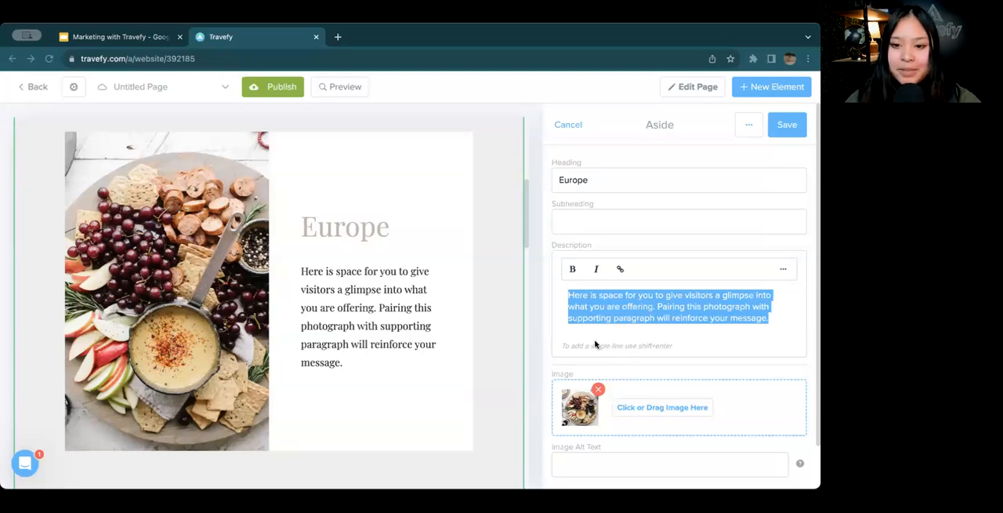
type("Experience the rich, European culture that this continent has to offer. Enjoy a private Food and Wine tour in Lisbon, or take a hike up the slopes of Lucerne. Plan with Bonnie Voyage, and experience a trip as unique as you.")
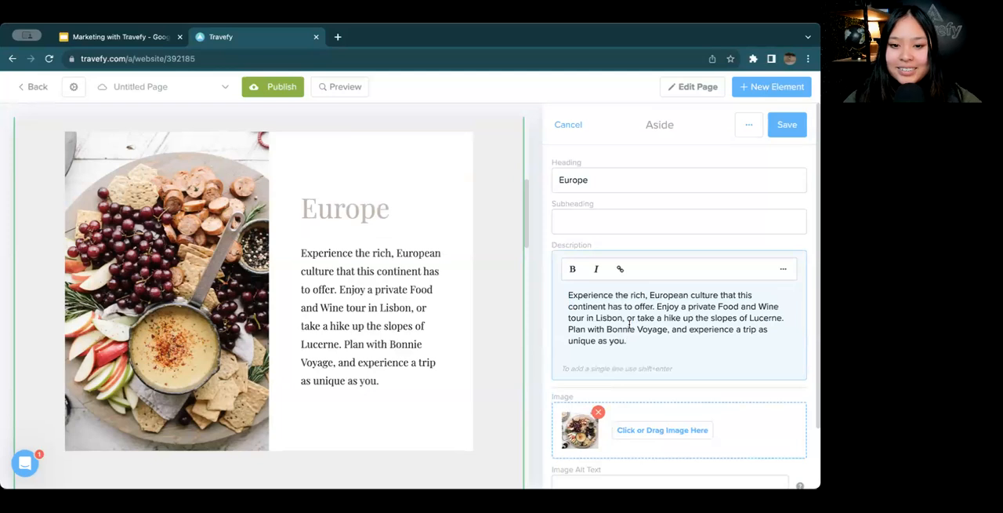
scroll(630, 323, "down", 1)
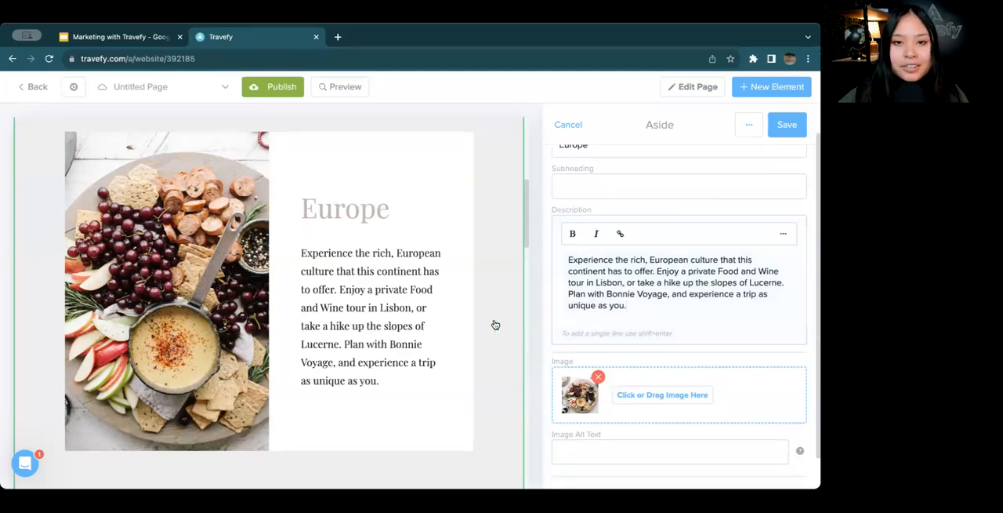
scroll(495, 324, "down", 1)
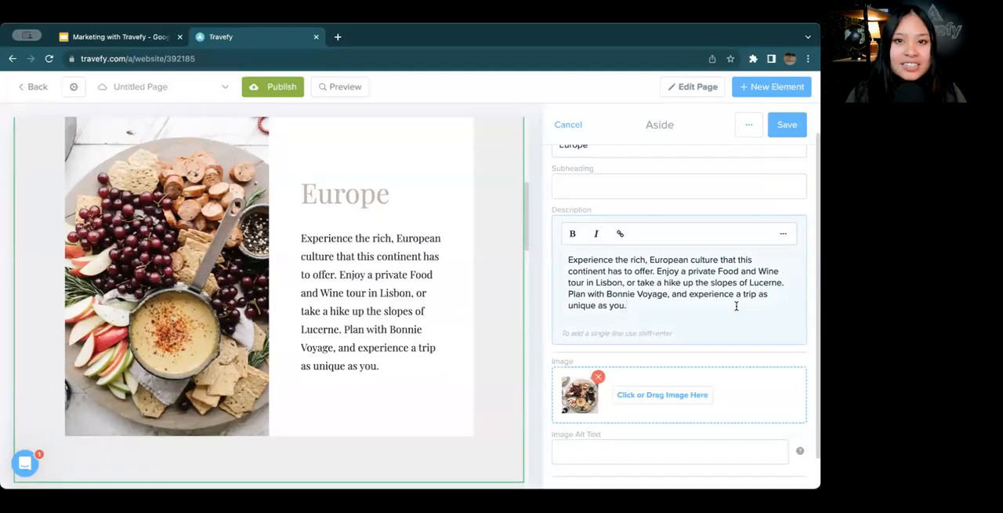
Open the image manager for the Europe section and search the image database for "wine glasses"
left_click(676, 396)
left_click(312, 263)
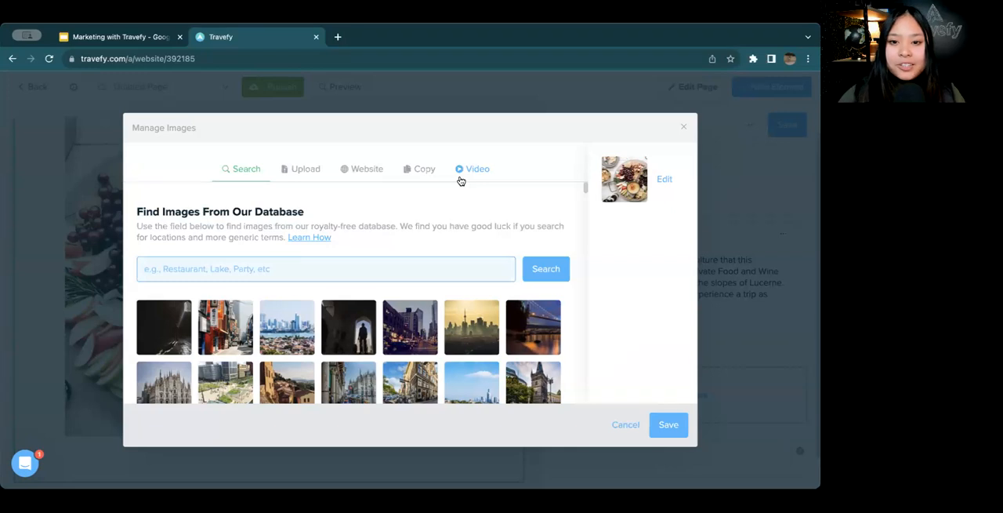
left_click(462, 177)
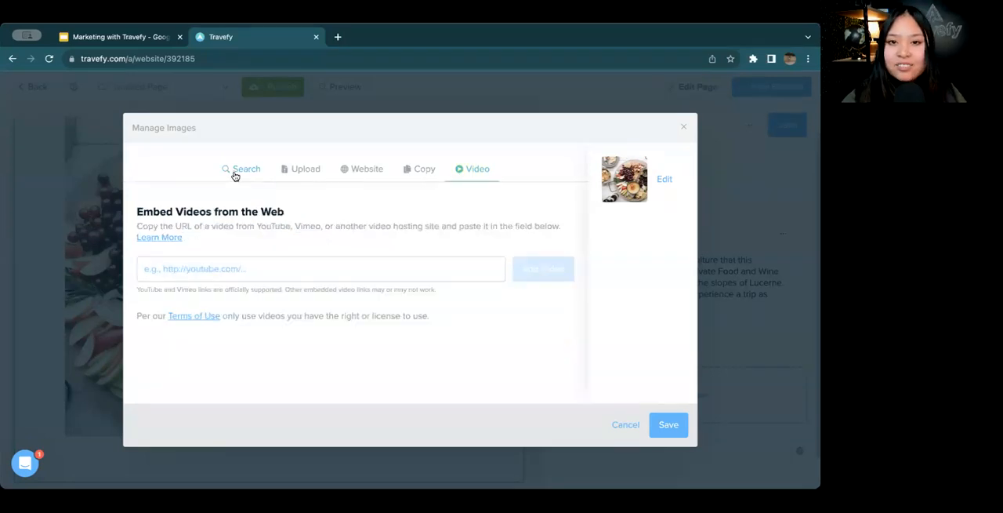
left_click(236, 174)
left_click(267, 264)
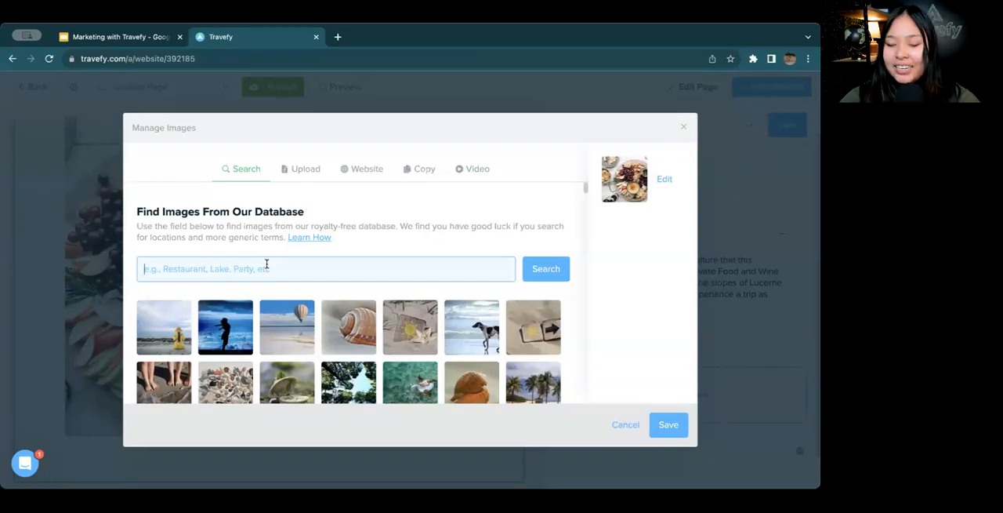
type("wine glasses")
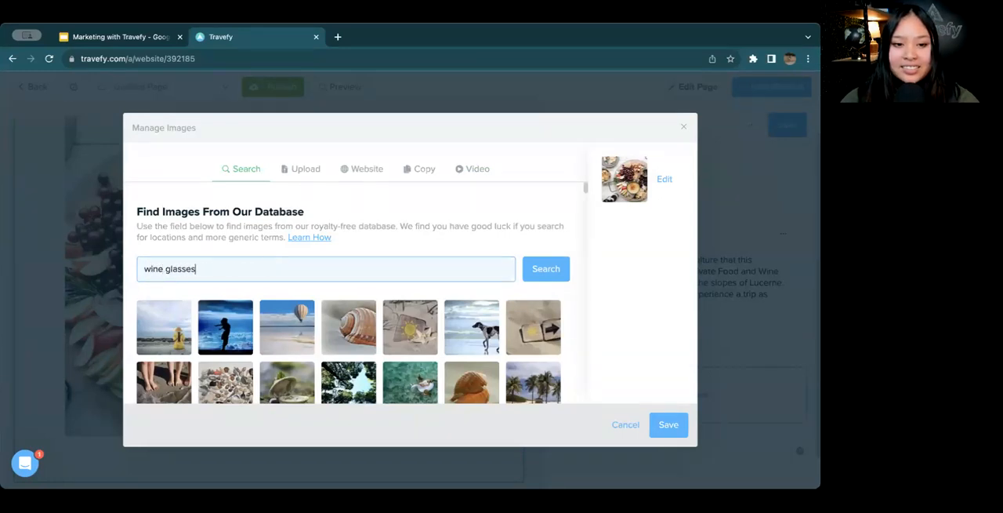
left_click(547, 268)
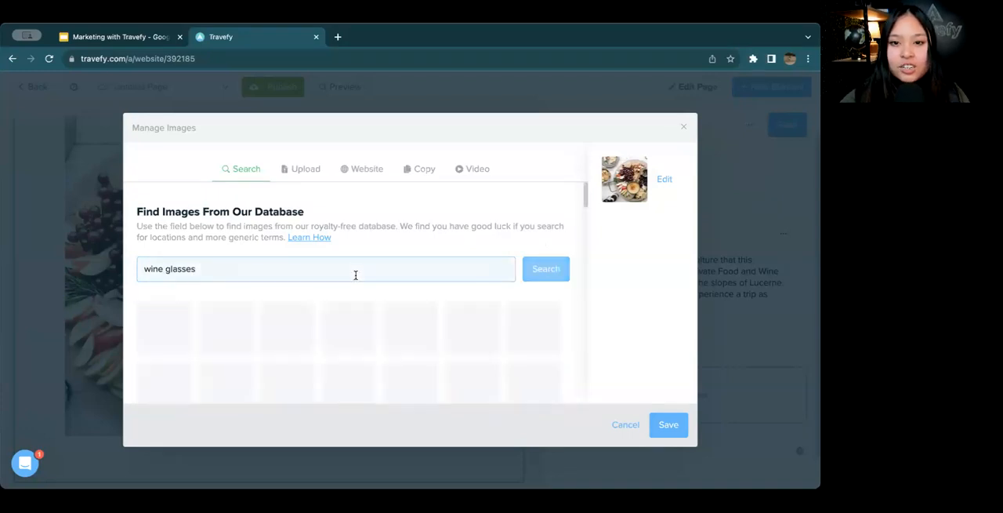
Use the photo of wine being poured at a set dining table as the Europe section's image, and save the section
scroll(407, 208, "down", 2)
scroll(408, 207, "down", 3)
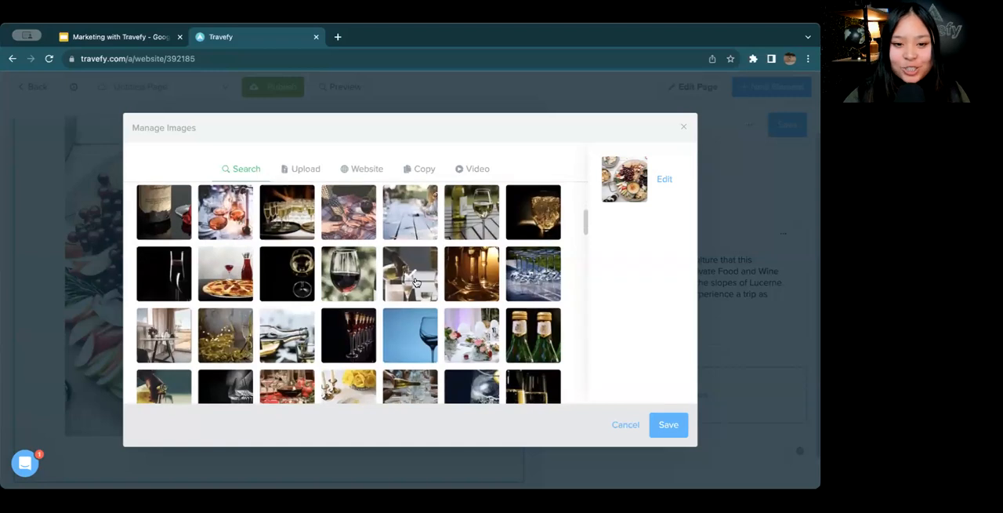
scroll(412, 290, "down", 2)
left_click(403, 300)
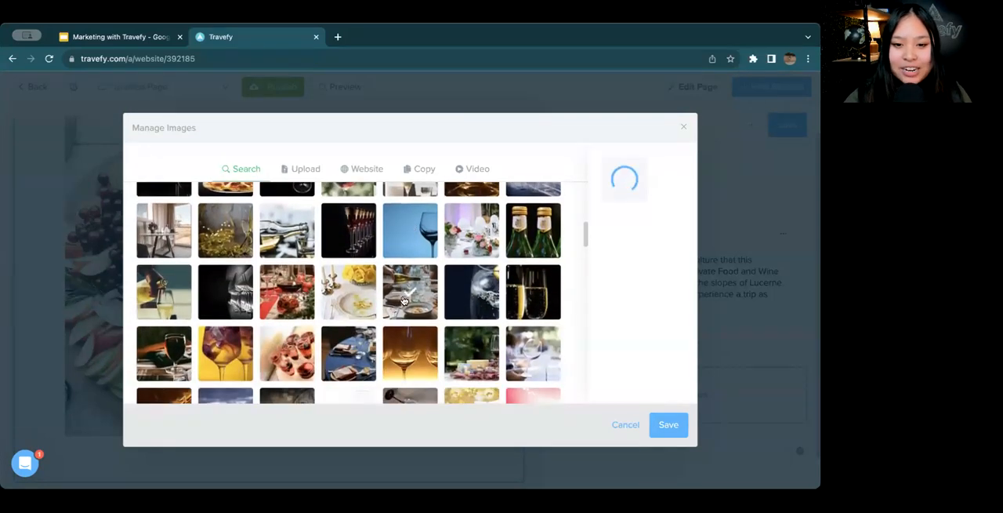
left_click(671, 433)
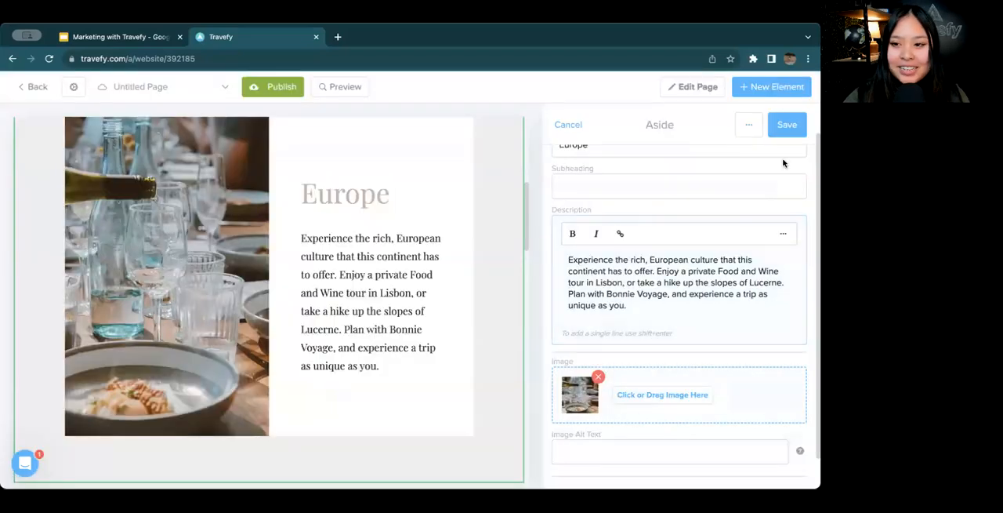
scroll(711, 282, "down", 1)
left_click(787, 125)
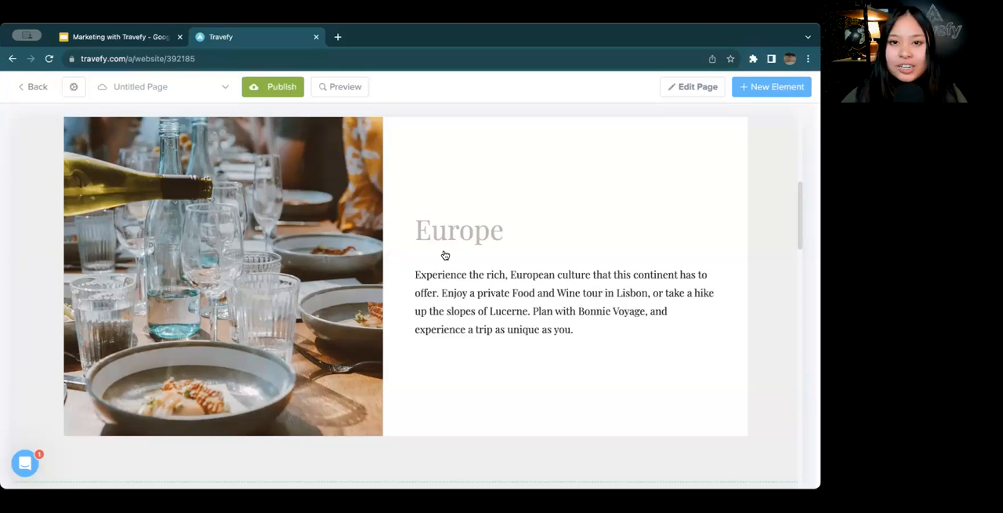
Open the Large Card Gallery with the three trip cards for editing and set its heading to "Upcoming Trips"
scroll(389, 288, "down", 5)
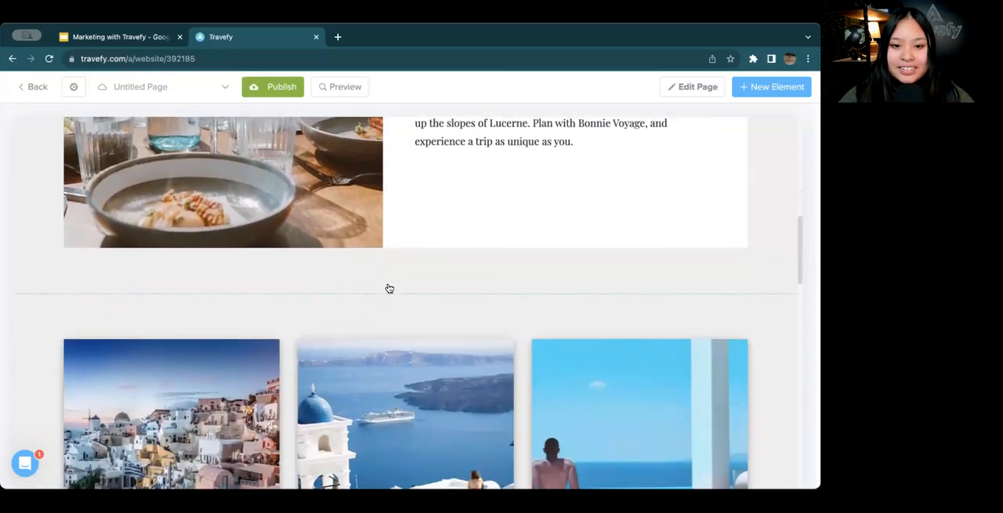
scroll(388, 288, "up", 1)
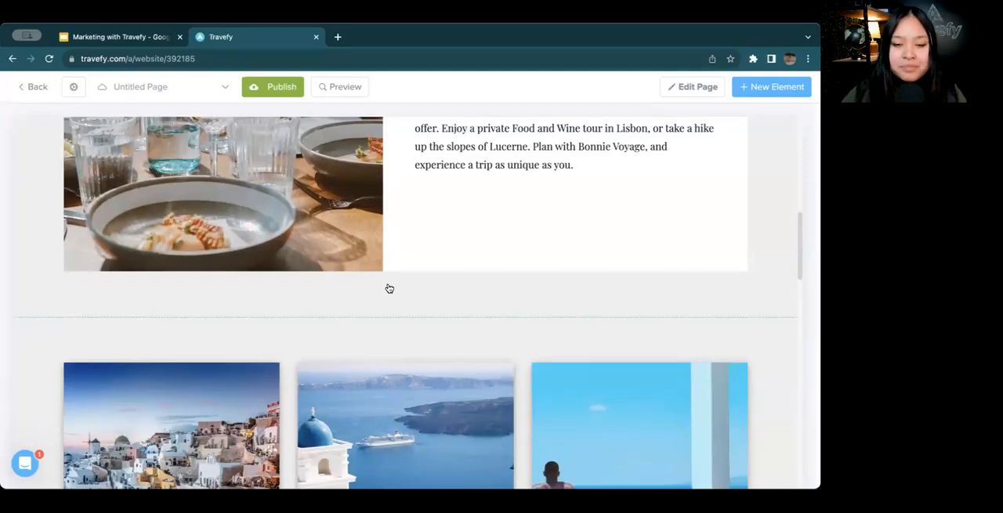
scroll(389, 288, "down", 5)
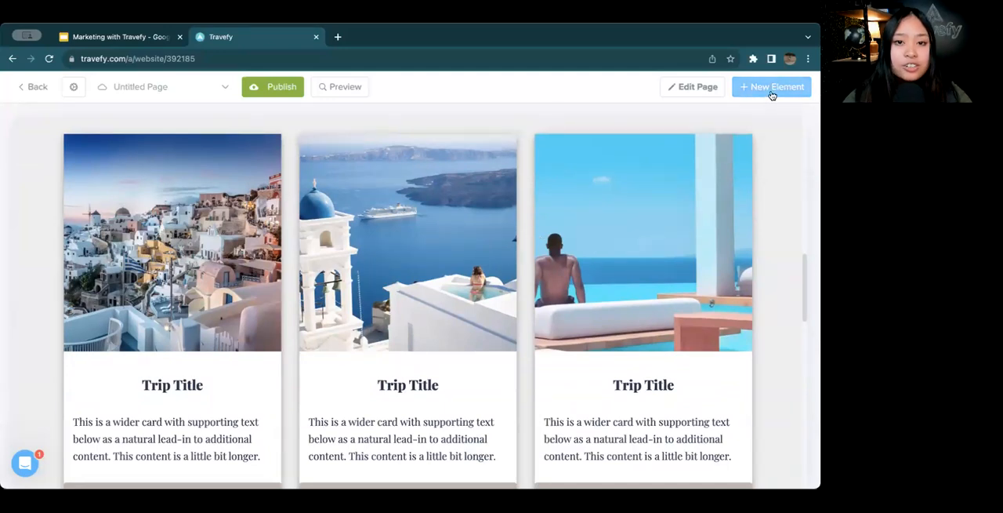
left_click(498, 200)
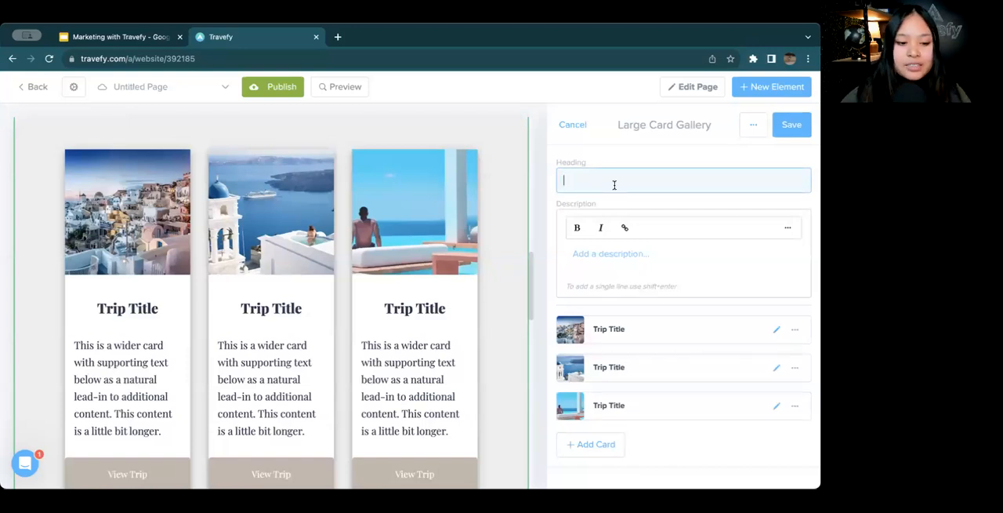
type("Up")
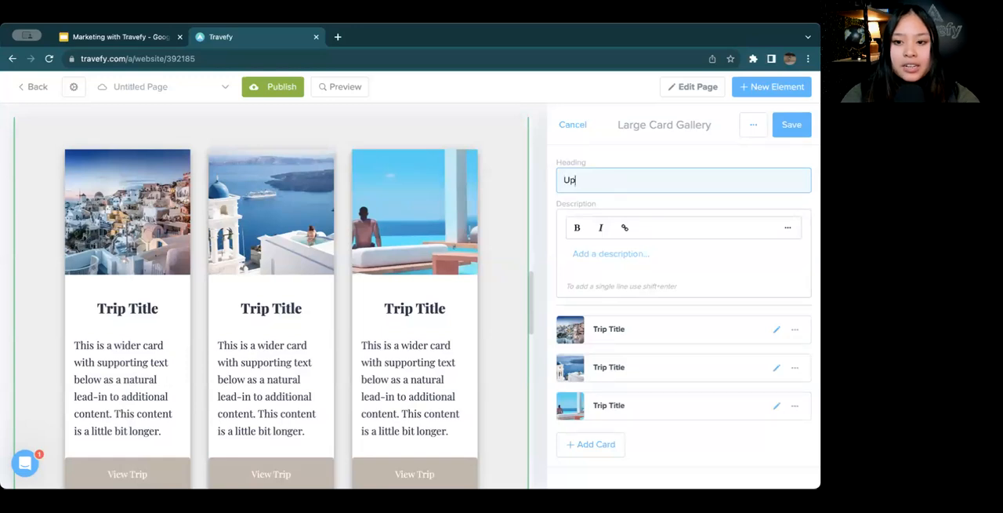
type("coming Trips")
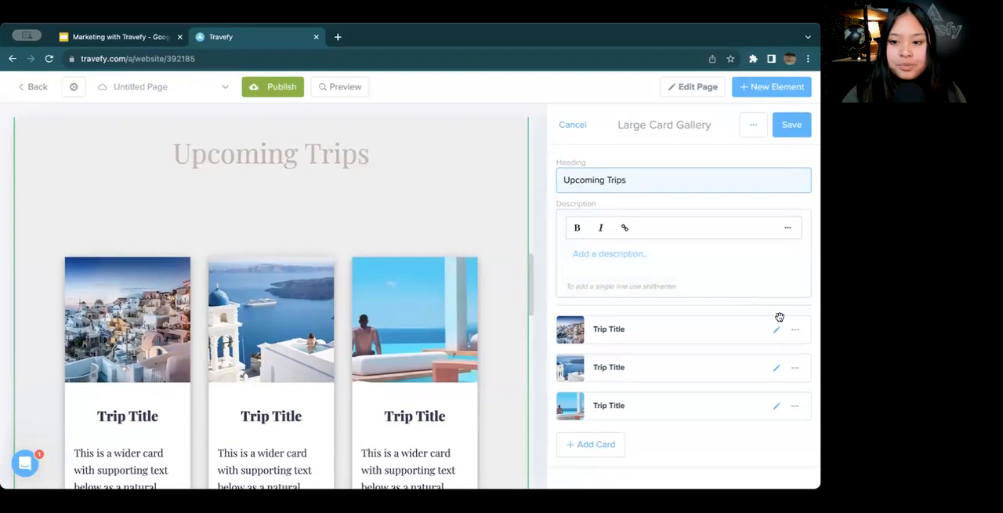
Open the gallery's first trip card for editing and start importing its content from an existing Travefy trip
scroll(418, 348, "down", 3)
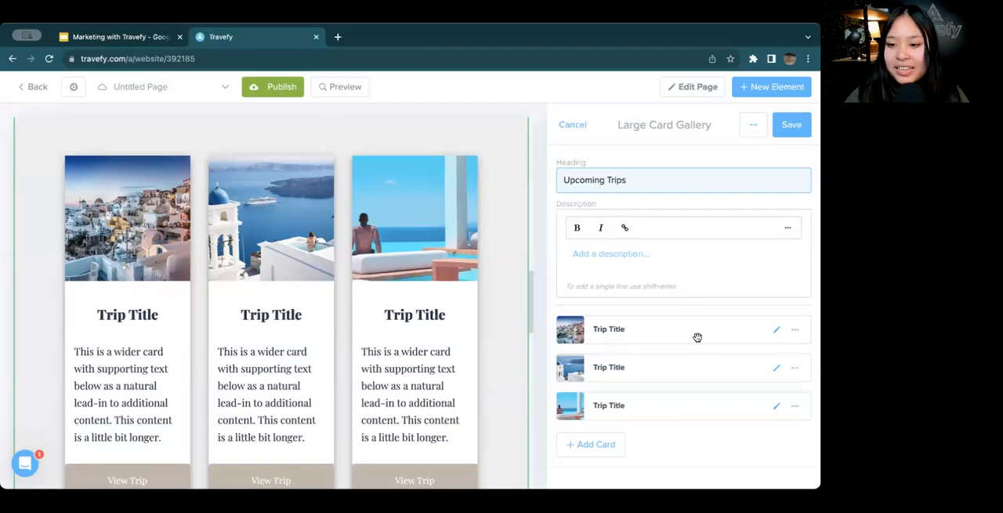
left_click(776, 330)
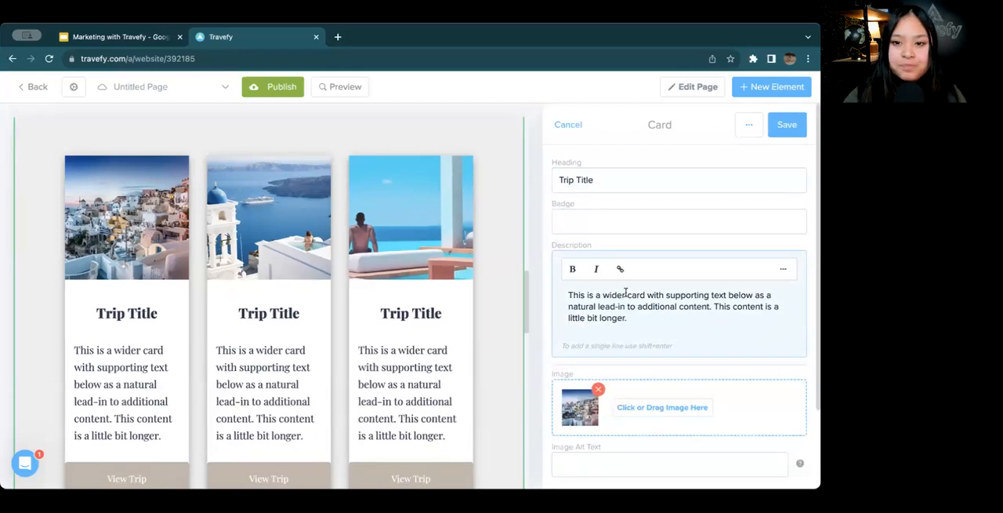
scroll(304, 289, "down", 1)
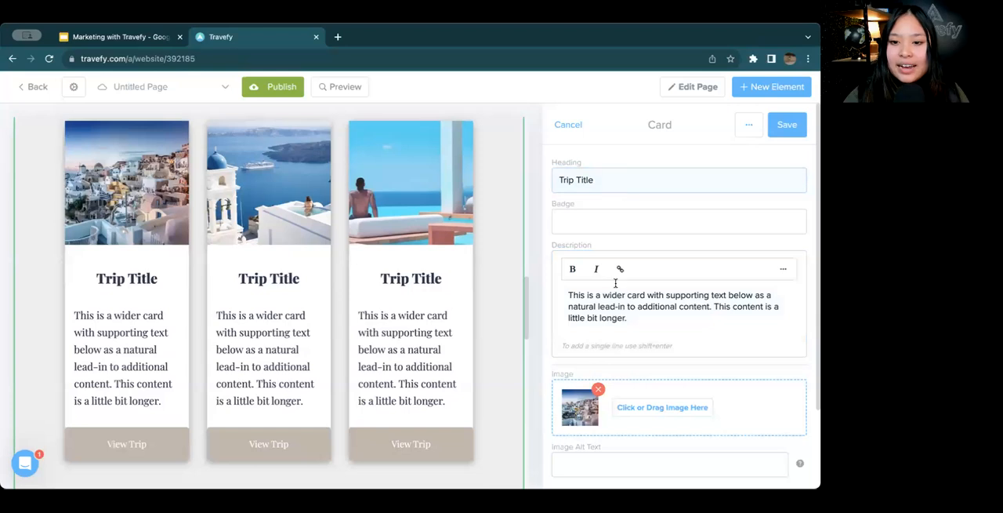
scroll(616, 282, "down", 2)
scroll(616, 283, "down", 1)
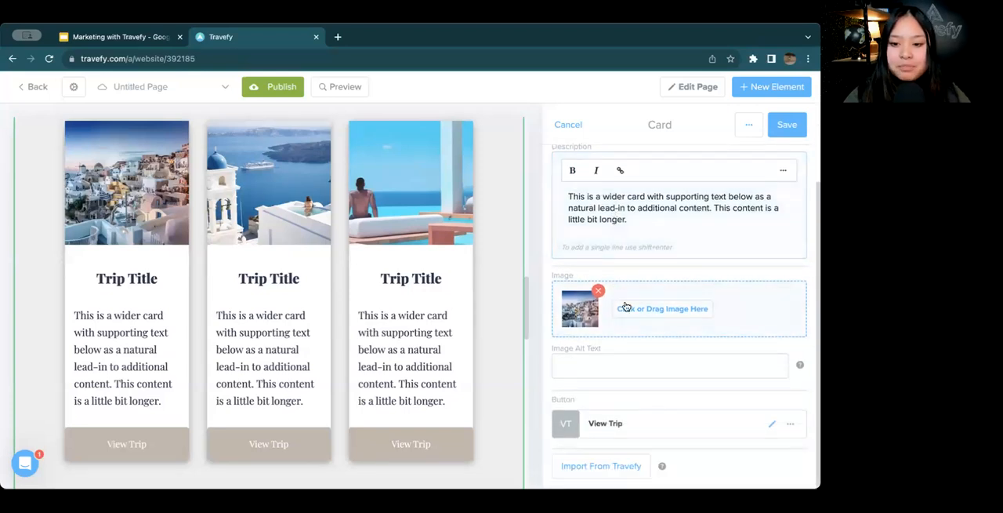
left_click(637, 462)
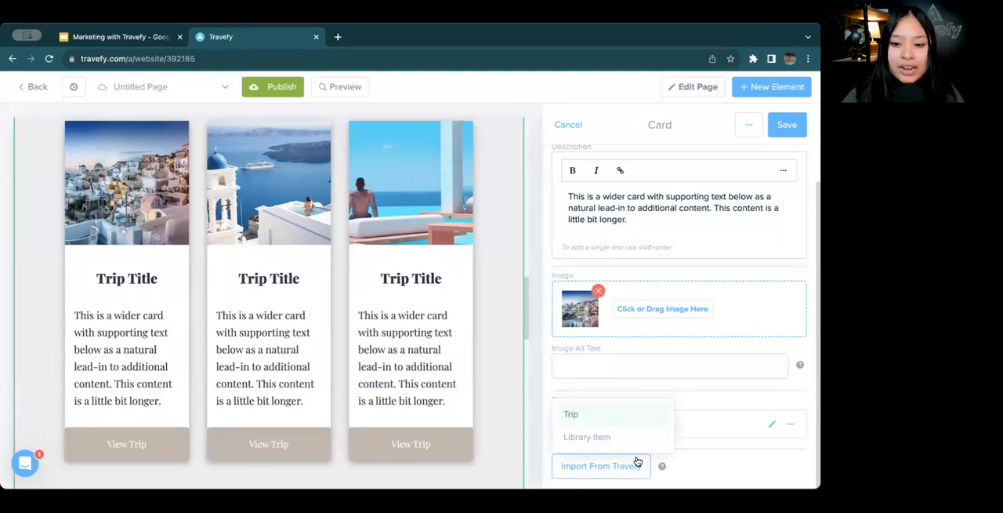
left_click(640, 418)
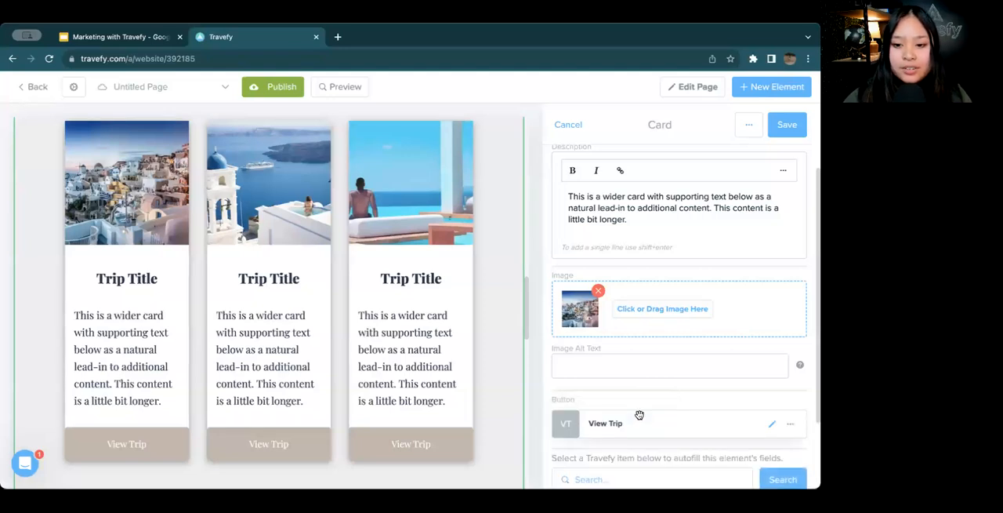
scroll(639, 414, "down", 2)
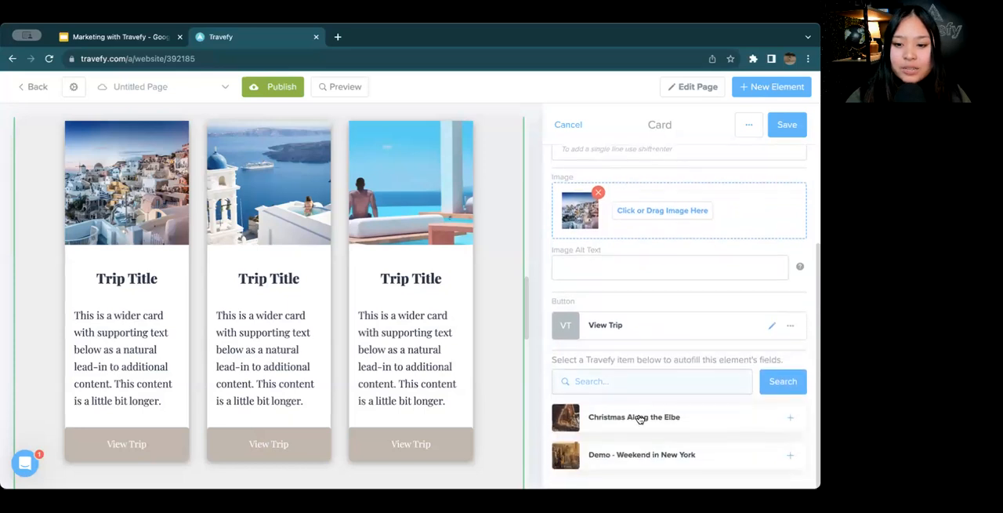
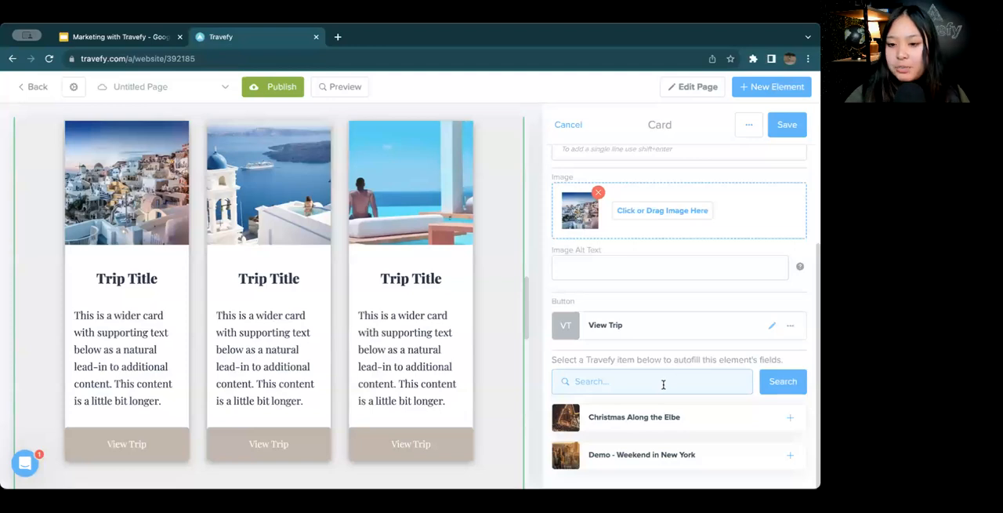
Autofill the first trip card from the existing trip "Christmas Along the Elbe"
left_click(695, 422)
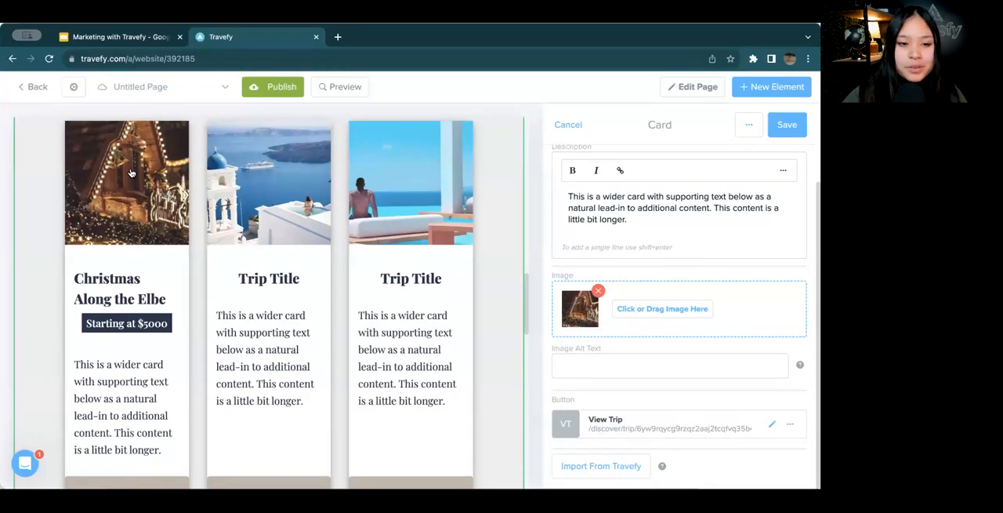
scroll(136, 262, "down", 1)
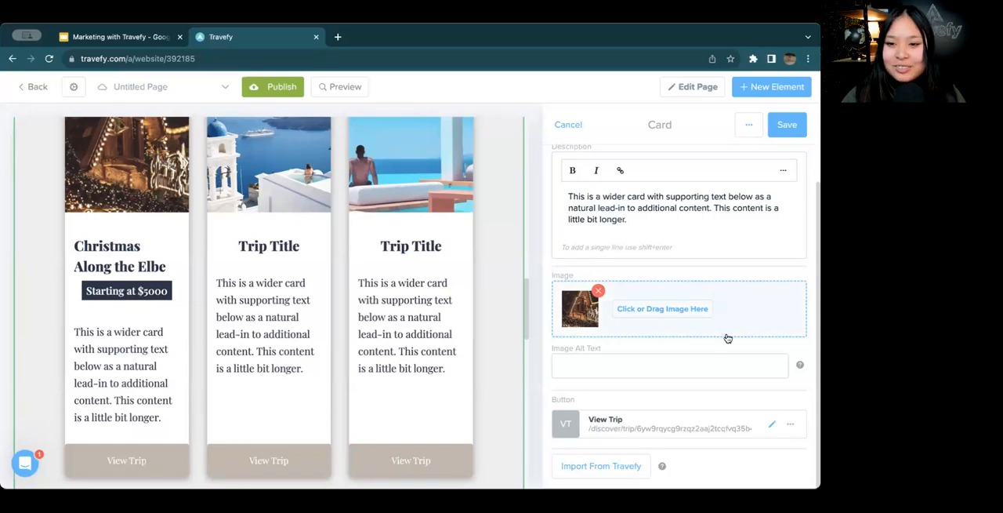
scroll(728, 337, "up", 1)
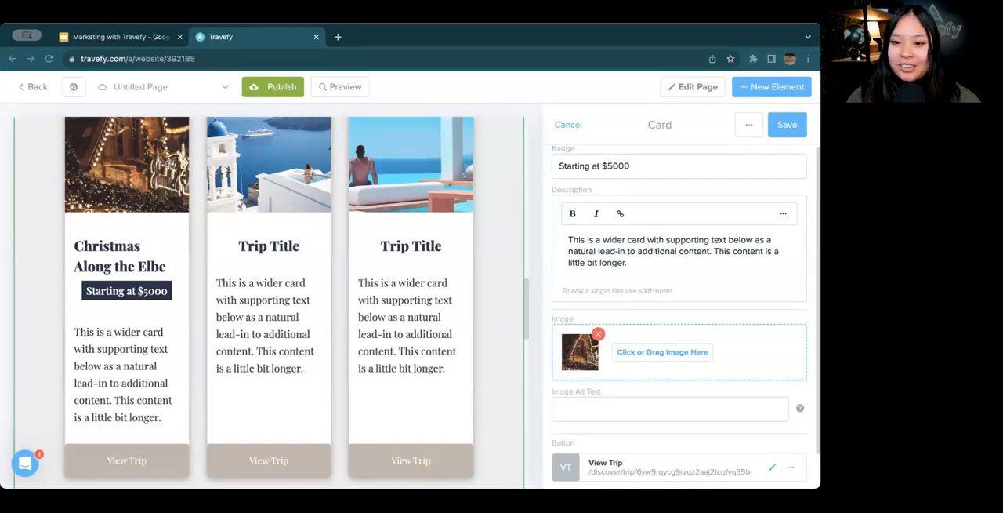
Clear the first card's placeholder description, and save both the card and the Upcoming Trips gallery
left_click_drag(630, 265, 559, 239)
key("BackSpace")
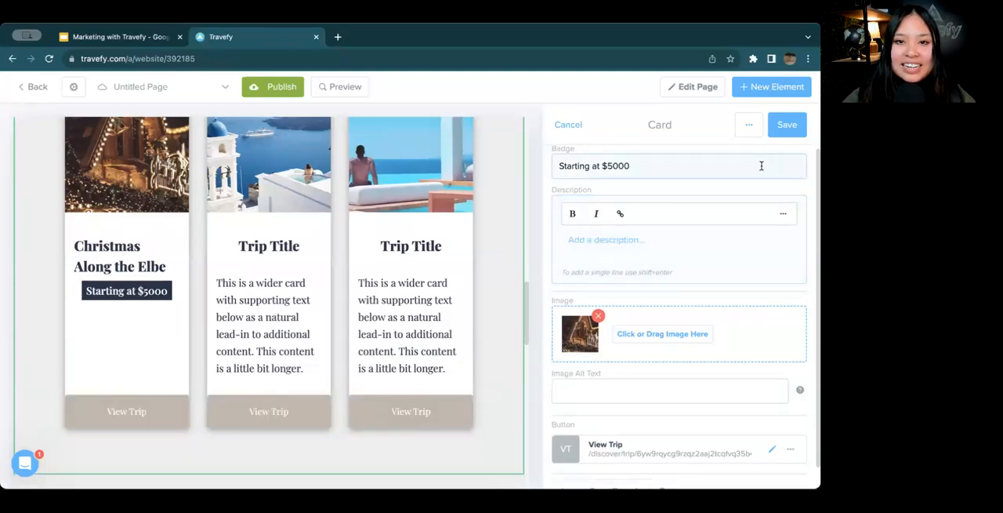
left_click(772, 134)
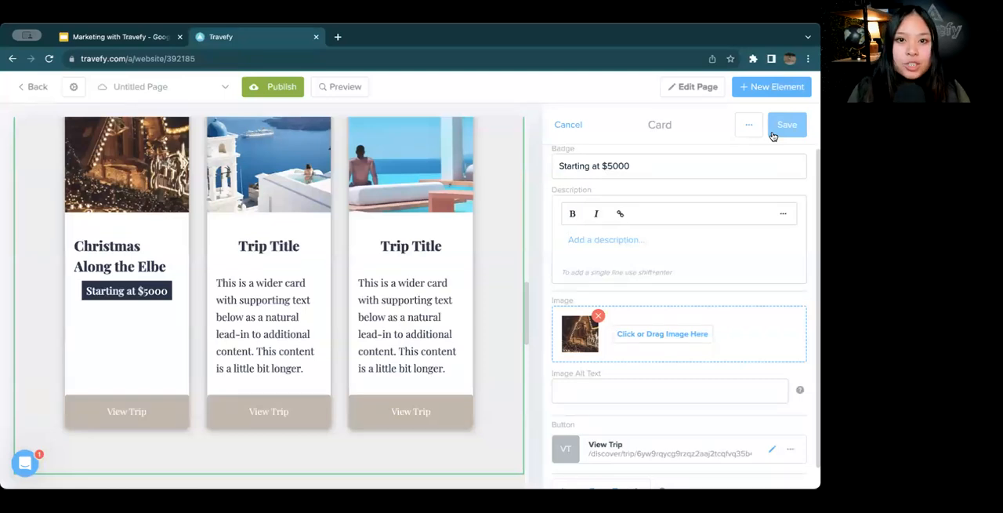
left_click(773, 134)
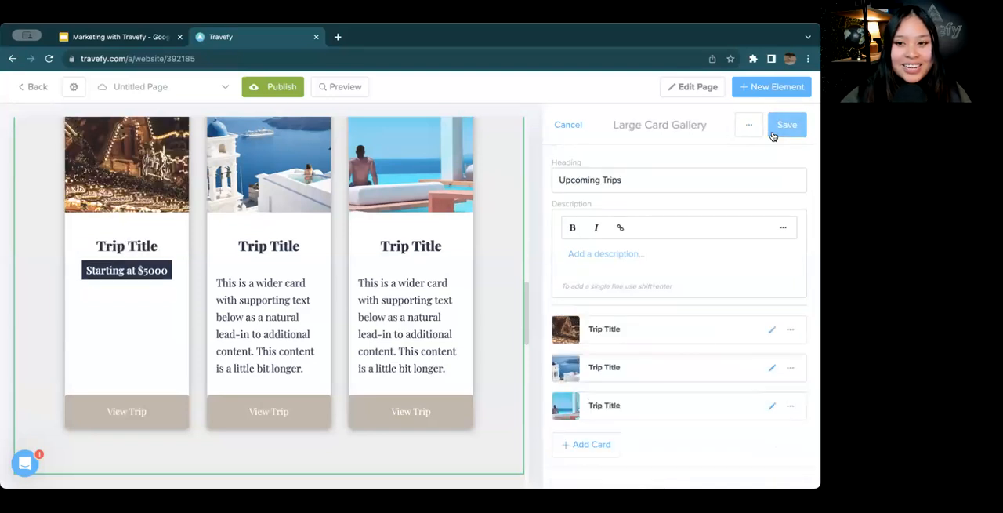
left_click(773, 133)
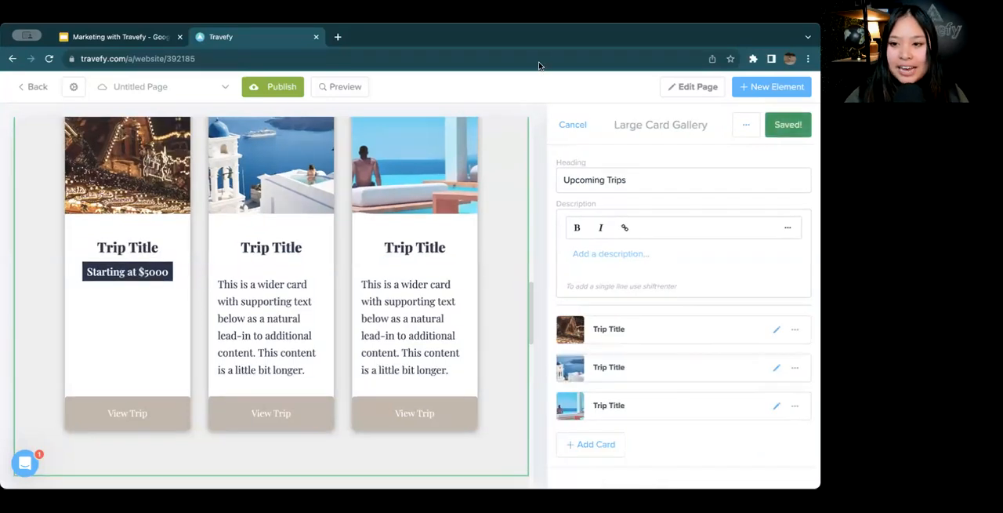
Preview the Destinations page and look over the Europe section and the Upcoming Trips cards
left_click(339, 93)
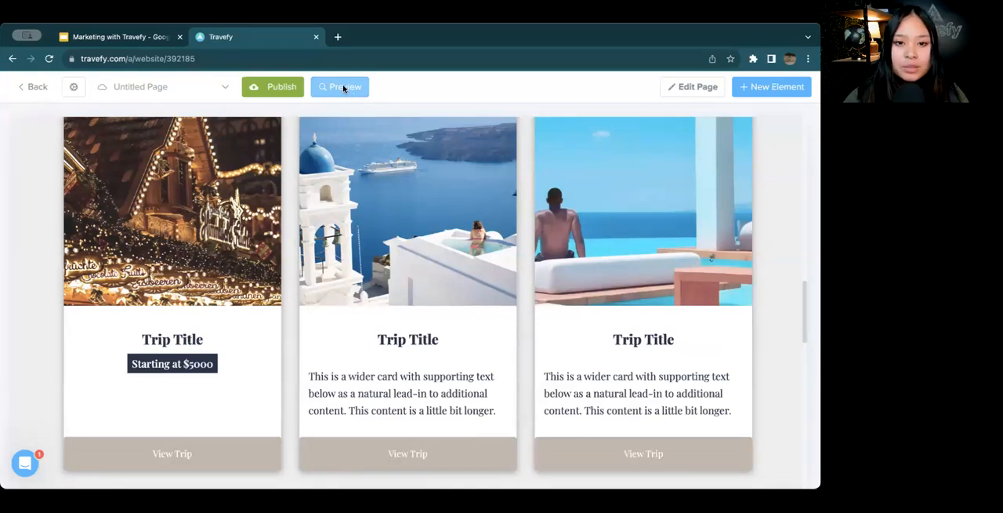
left_click(343, 87)
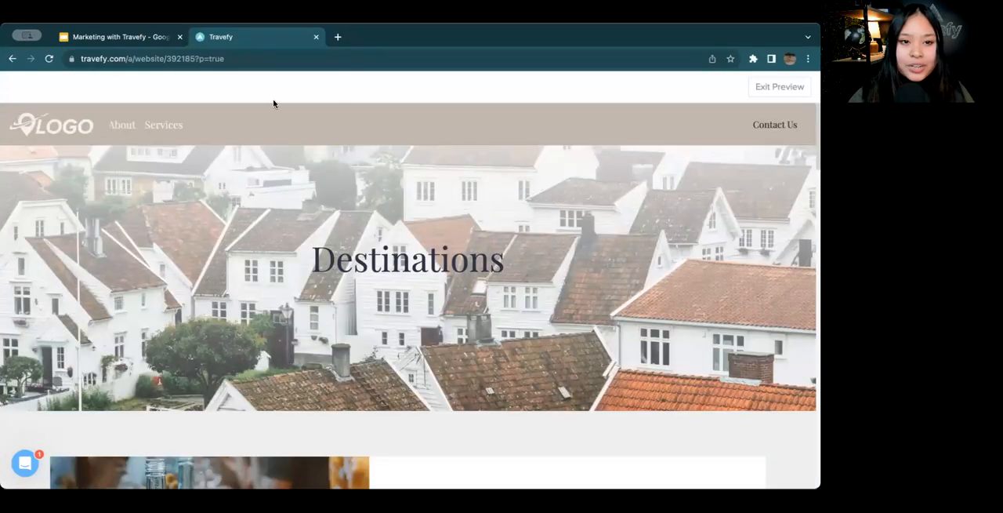
scroll(300, 225, "down", 3)
scroll(300, 224, "down", 5)
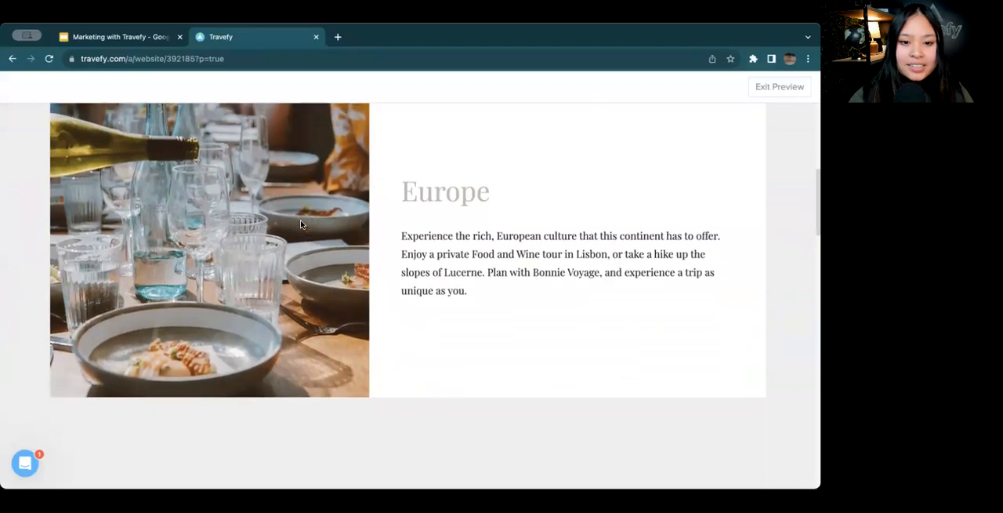
scroll(300, 225, "down", 6)
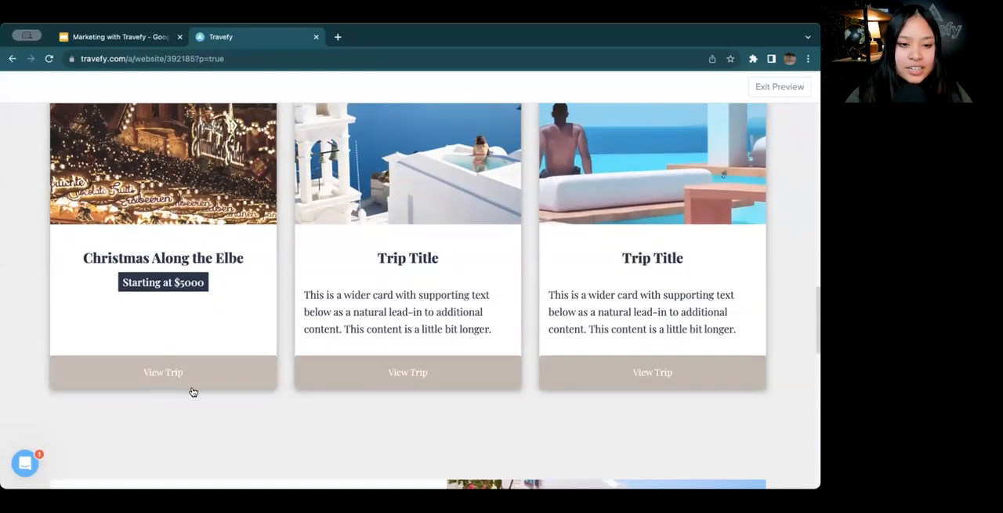
Open the Christmas Along the Elbe trip from its card and look through its itinerary, including the enlarged route map
left_click(188, 385)
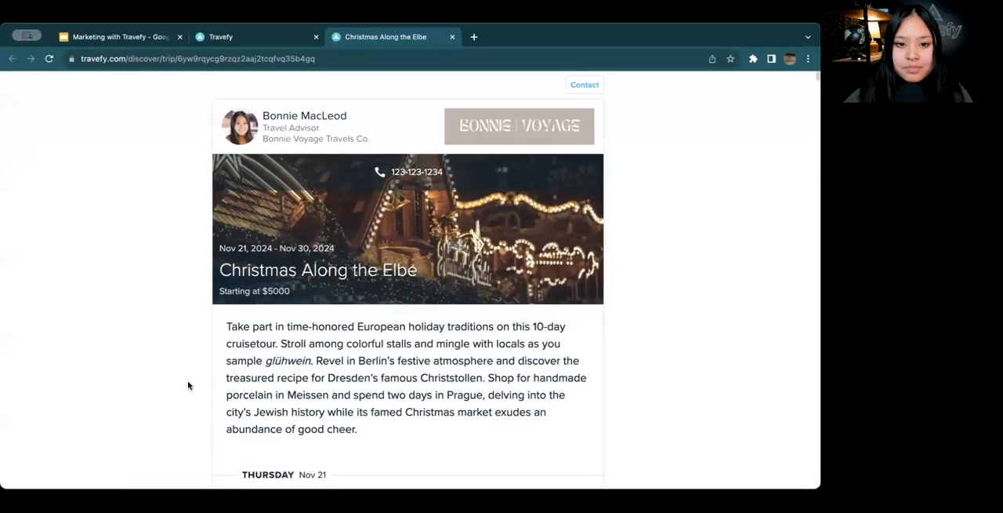
scroll(279, 332, "down", 1)
scroll(279, 332, "down", 5)
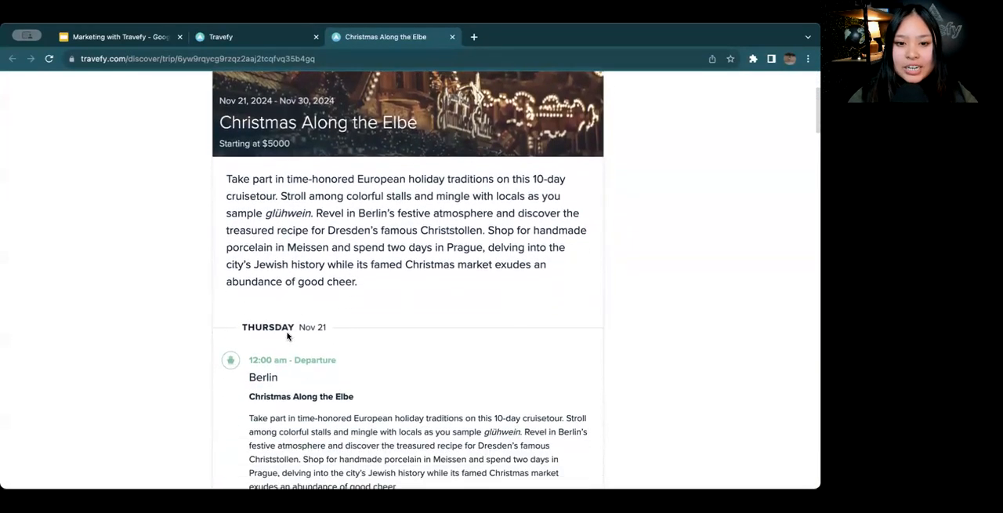
scroll(287, 332, "down", 3)
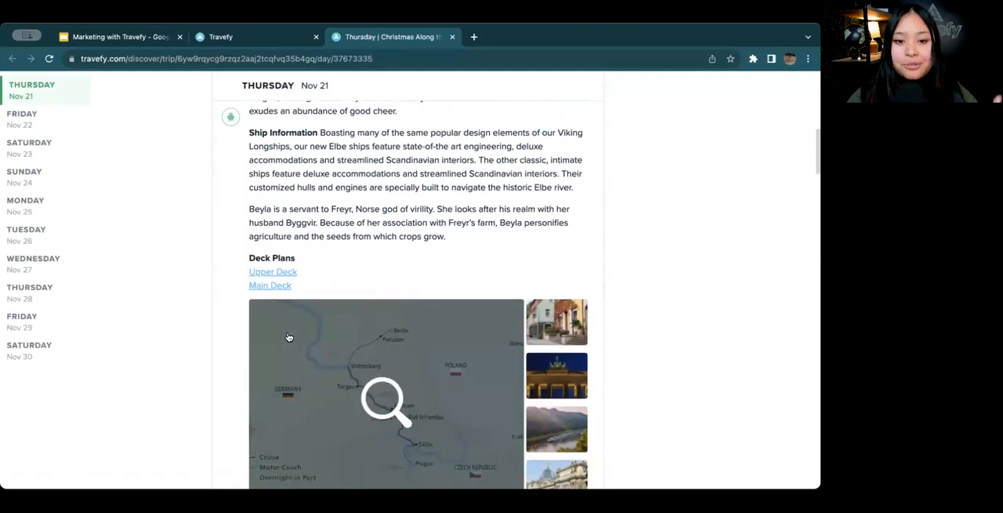
left_click(379, 345)
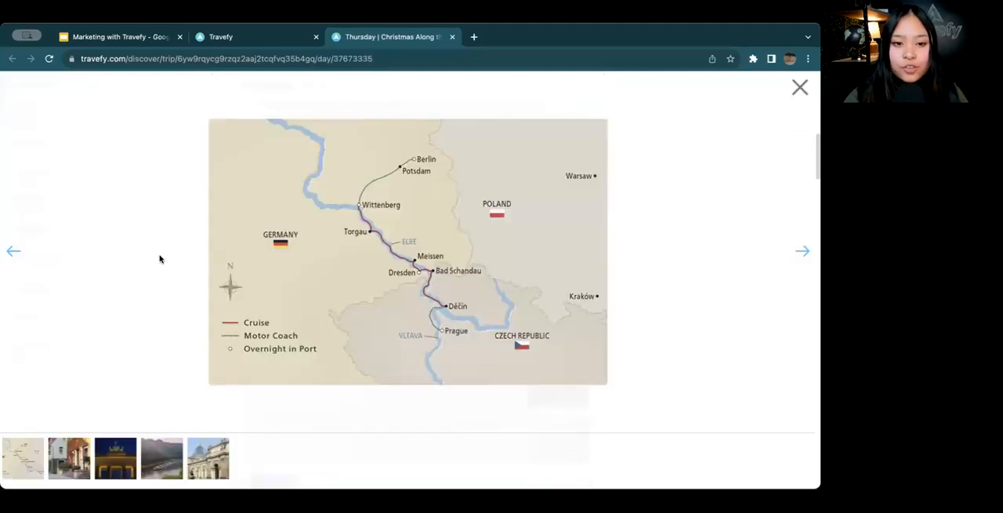
left_click(799, 87)
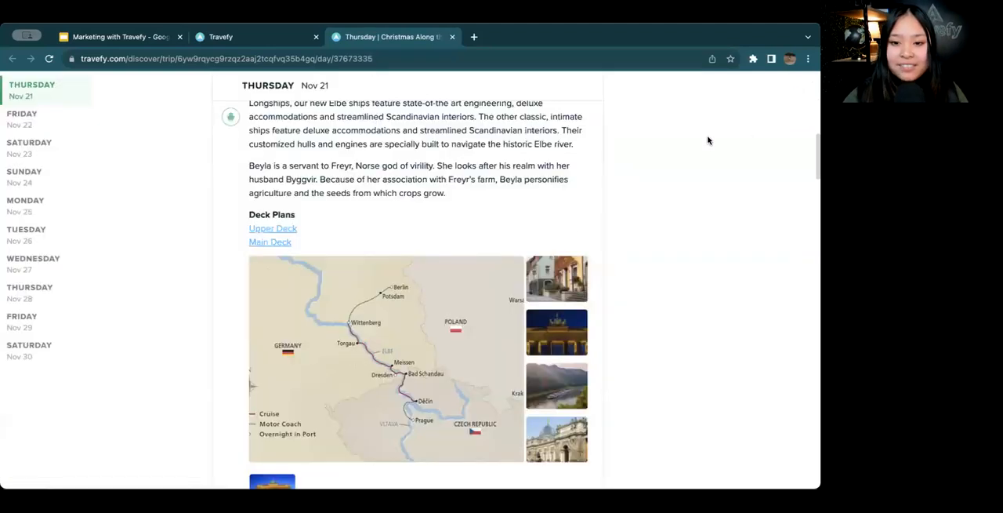
scroll(578, 228, "down", 3)
scroll(579, 228, "down", 1)
scroll(400, 318, "down", 5)
scroll(400, 317, "up", 10)
scroll(400, 318, "up", 10)
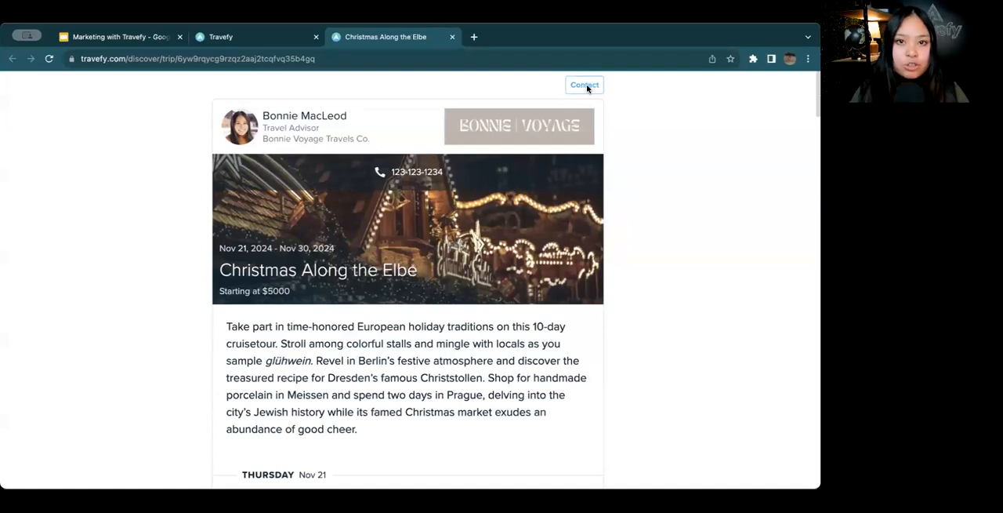
View the trip page's contact form without sending a message, and return from the preview to the page editor
left_click(586, 84)
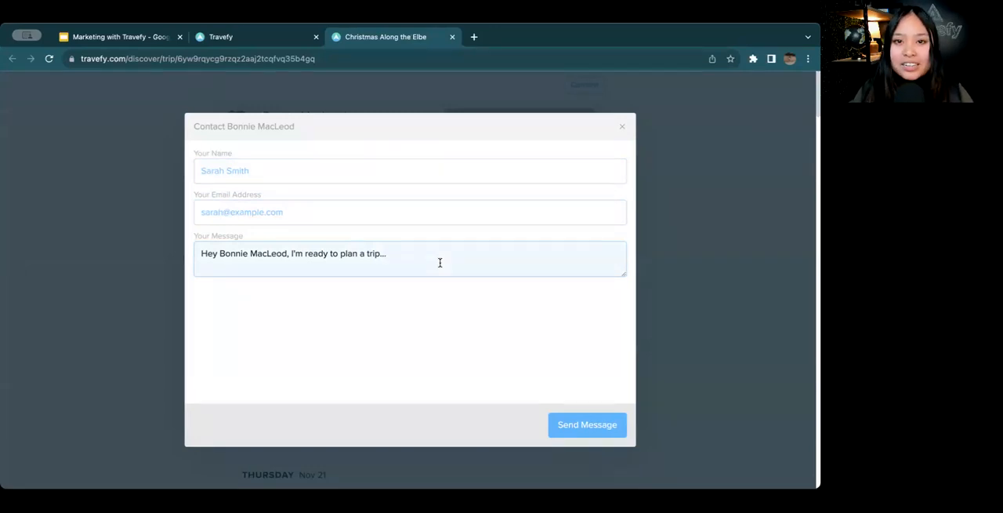
left_click(622, 129)
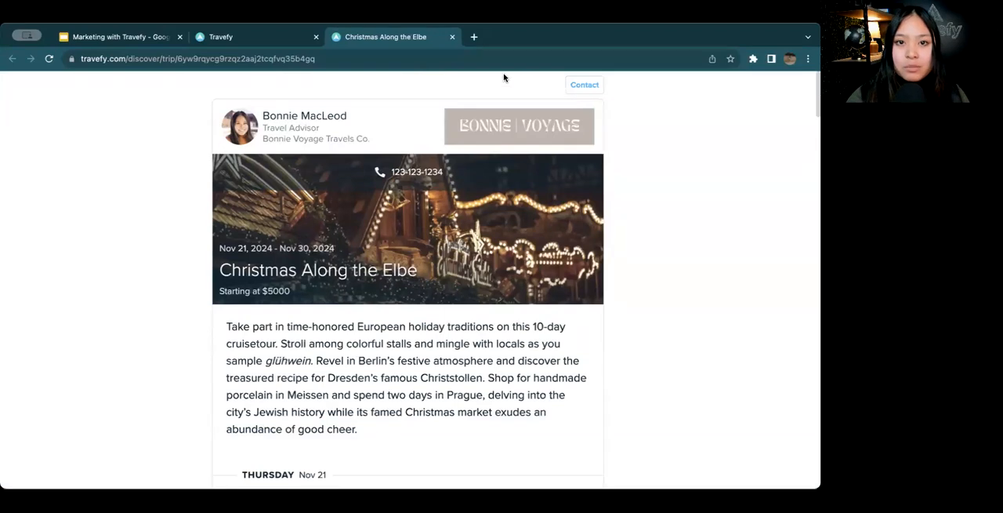
left_click(451, 37)
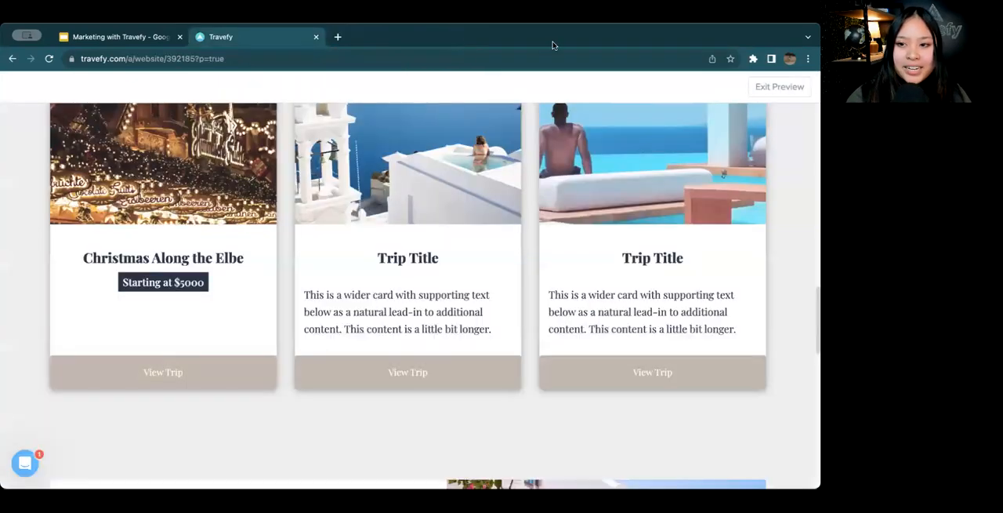
left_click(759, 91)
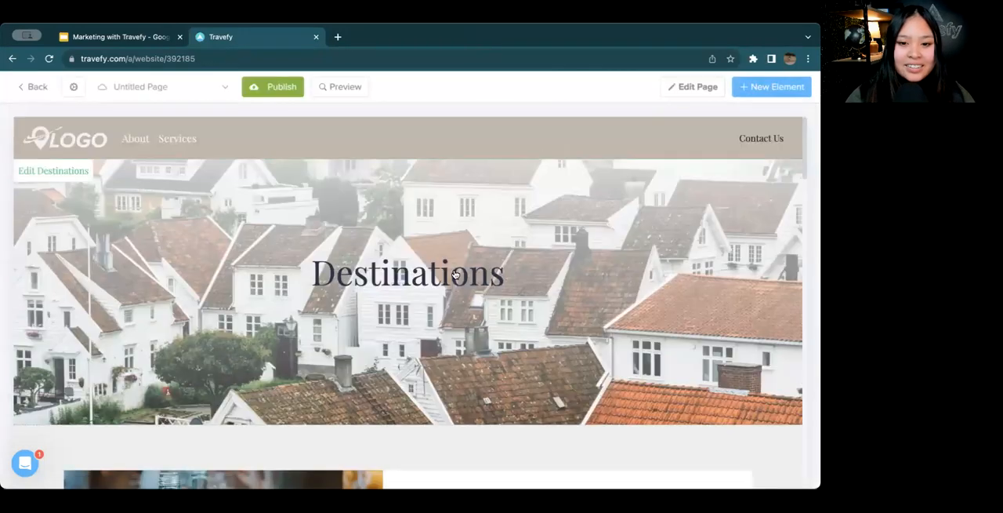
Open the second trip card of the Upcoming Trips gallery for editing
scroll(455, 274, "down", 10)
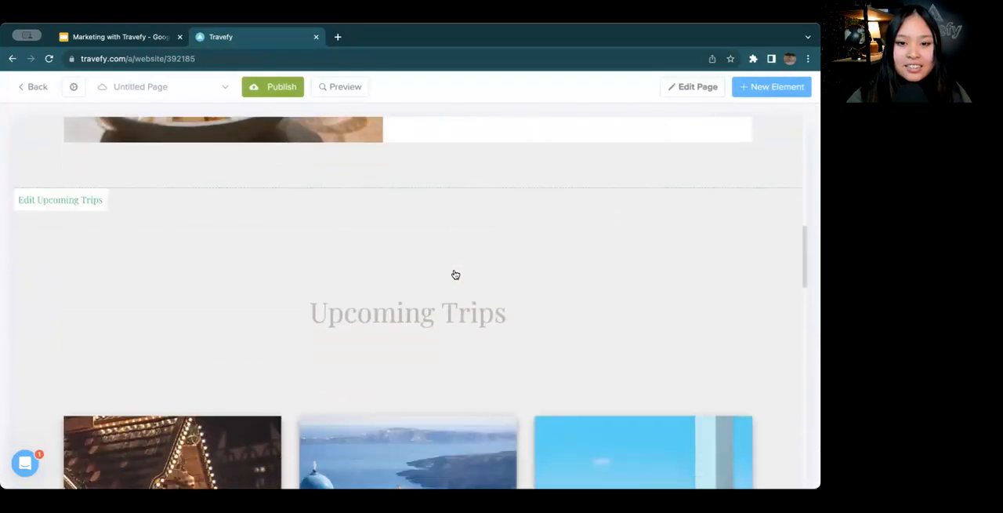
scroll(455, 274, "down", 4)
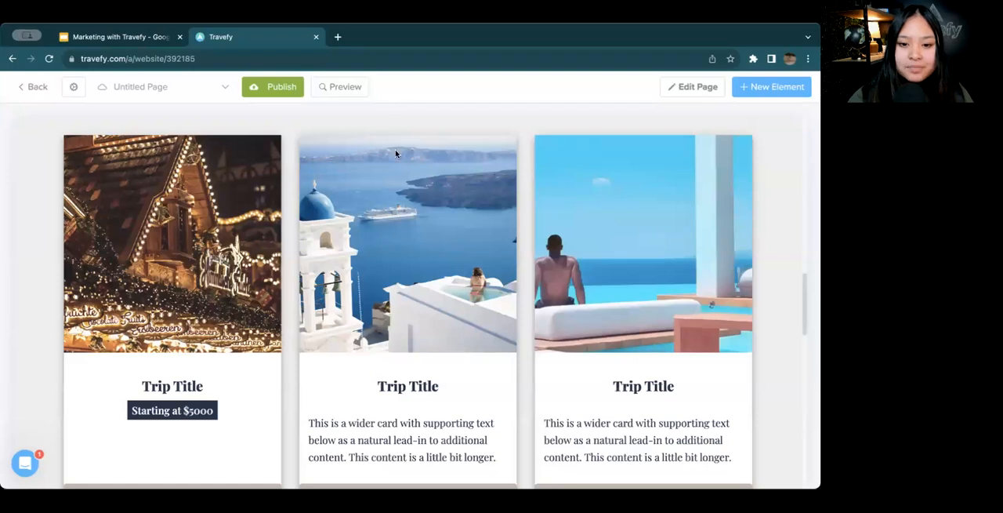
left_click(388, 288)
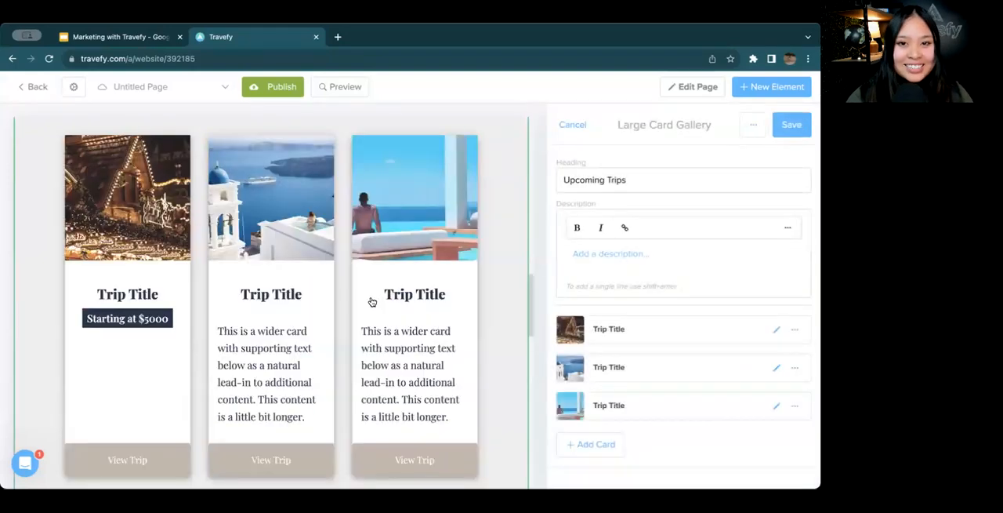
left_click(775, 368)
scroll(650, 342, "down", 3)
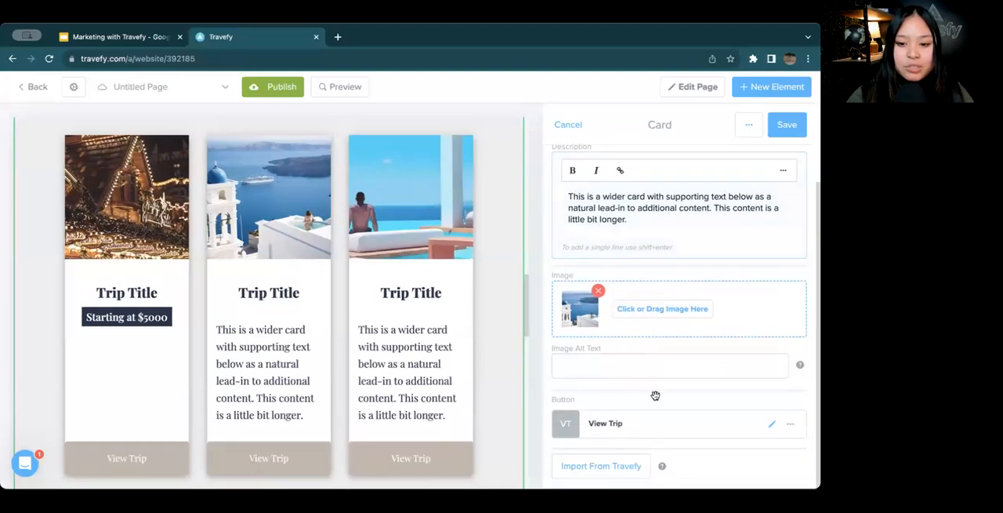
left_click(607, 465)
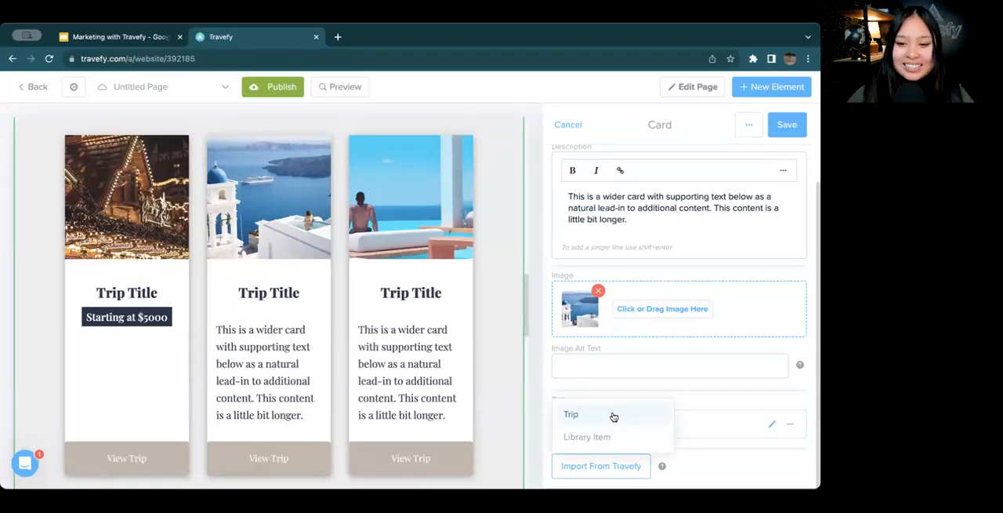
left_click(619, 363)
scroll(618, 362, "up", 2)
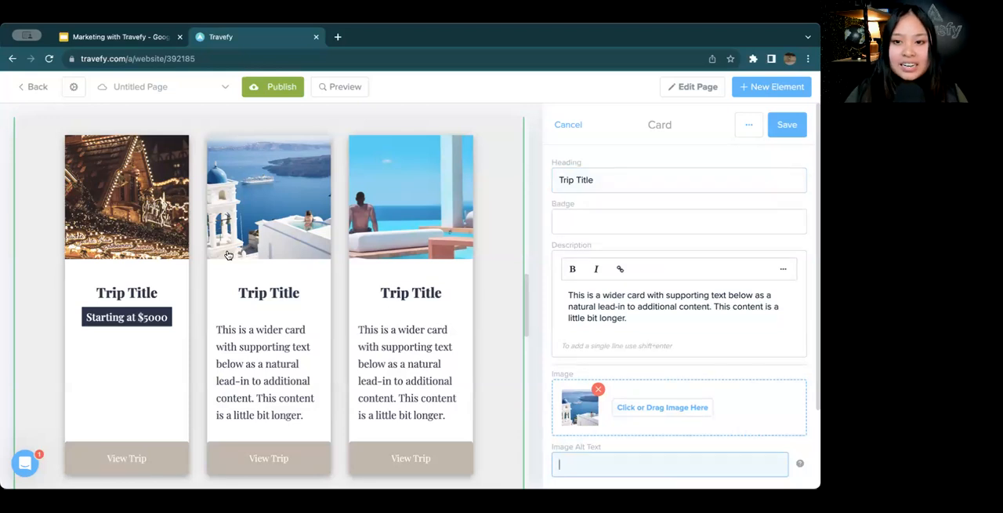
Set the second card's heading to "Waitlist" and clear its placeholder description
left_click_drag(594, 186, 508, 186)
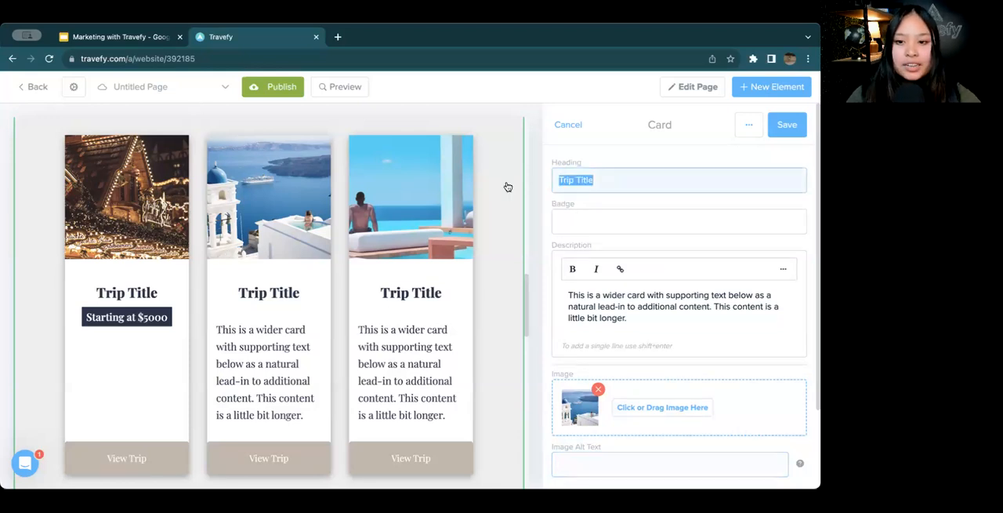
key("BackSpace")
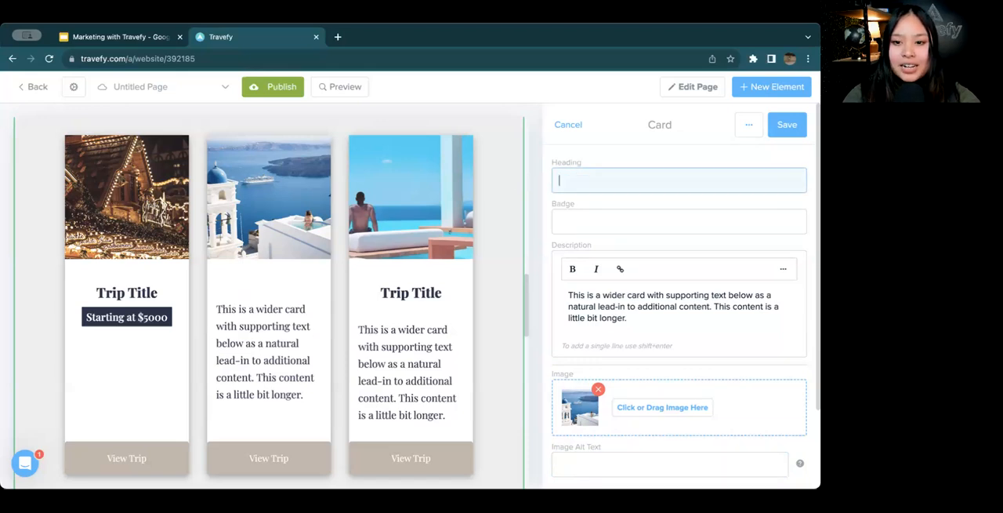
type("Waitlist")
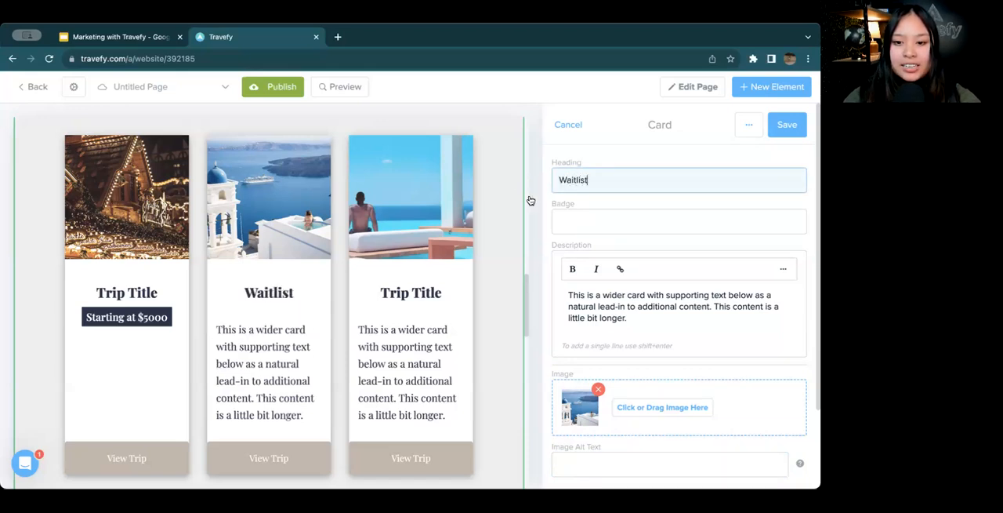
left_click_drag(644, 316, 547, 297)
key("BackSpace")
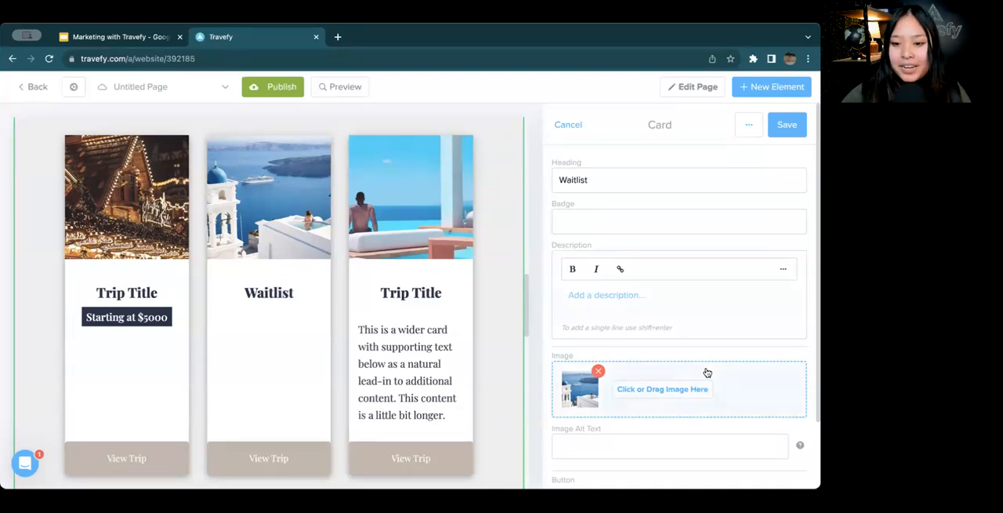
Open the Waitlist card's View Trip button for editing and set its button type to Form
scroll(705, 368, "down", 2)
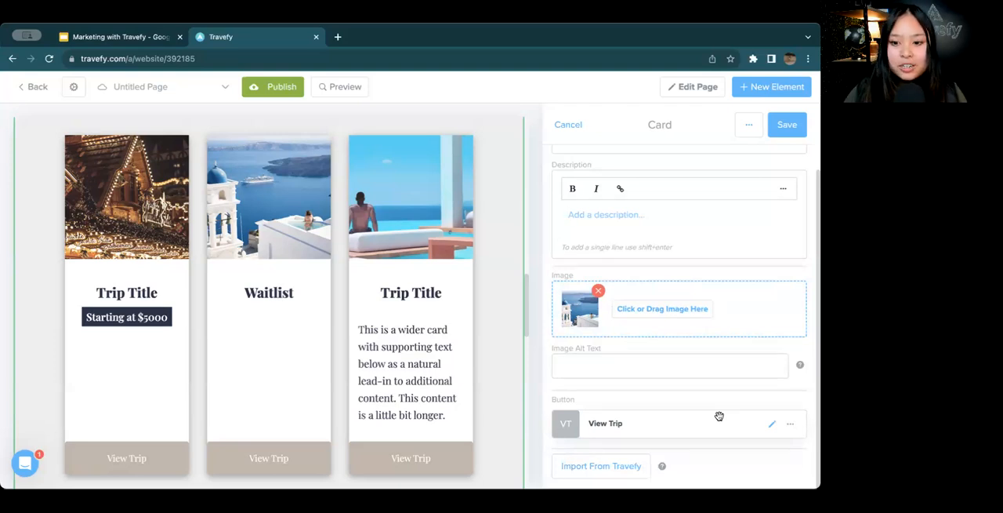
left_click(772, 425)
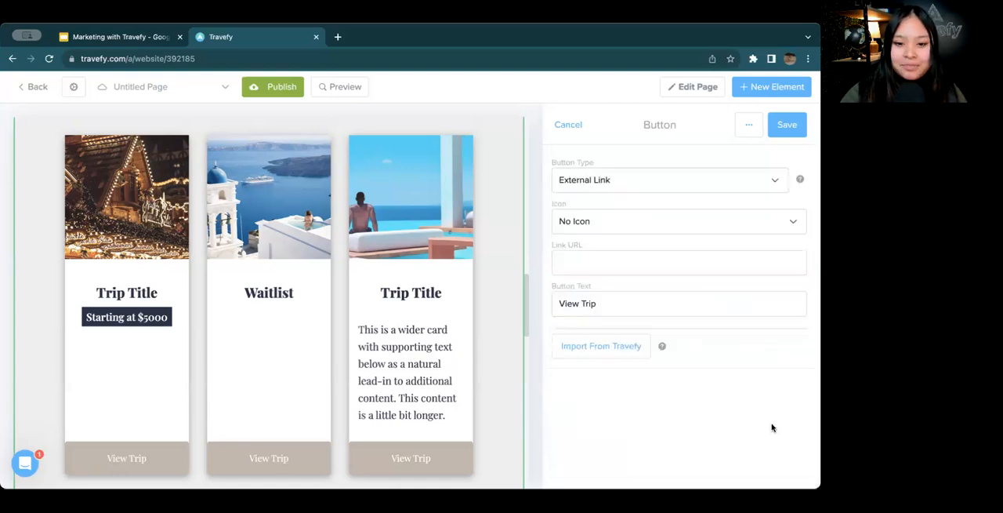
left_click(665, 177)
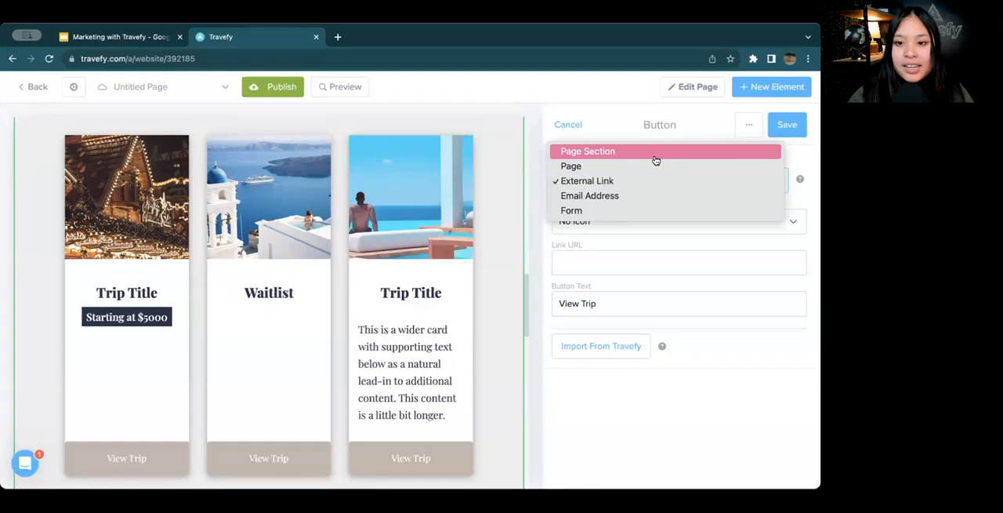
left_click(640, 210)
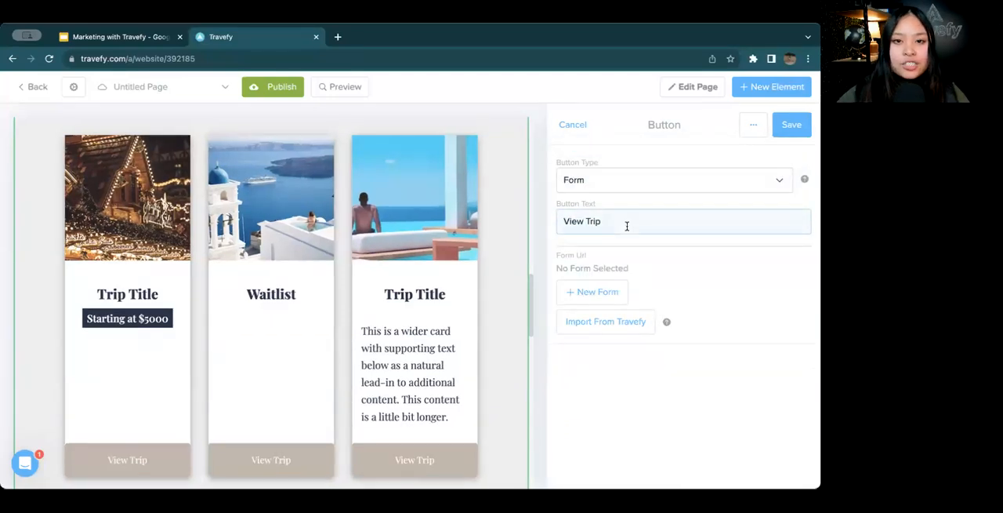
Set the Waitlist card's button text to "Fill Out Here" and link the existing Client Inquiry Form from Travefy
left_click_drag(627, 226, 546, 224)
scroll(403, 263, "down", 1)
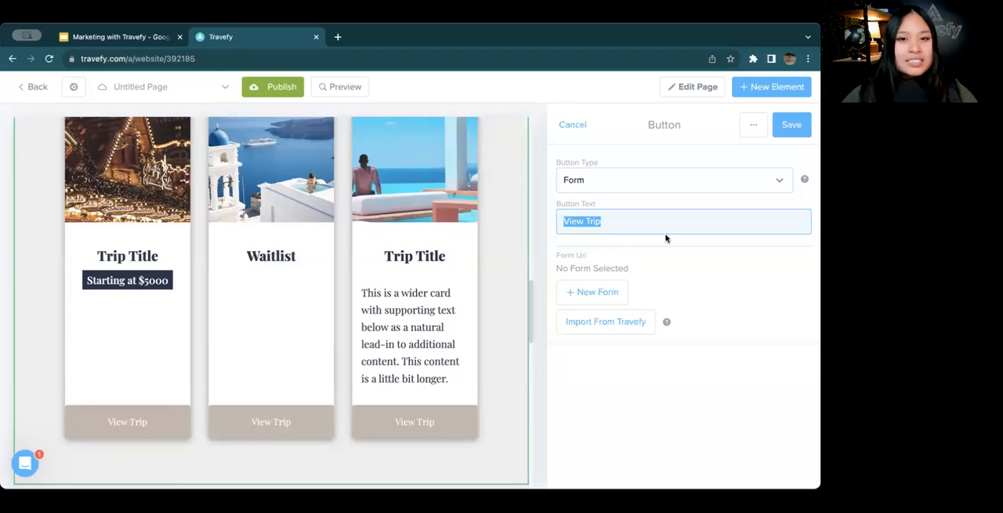
type("Fill")
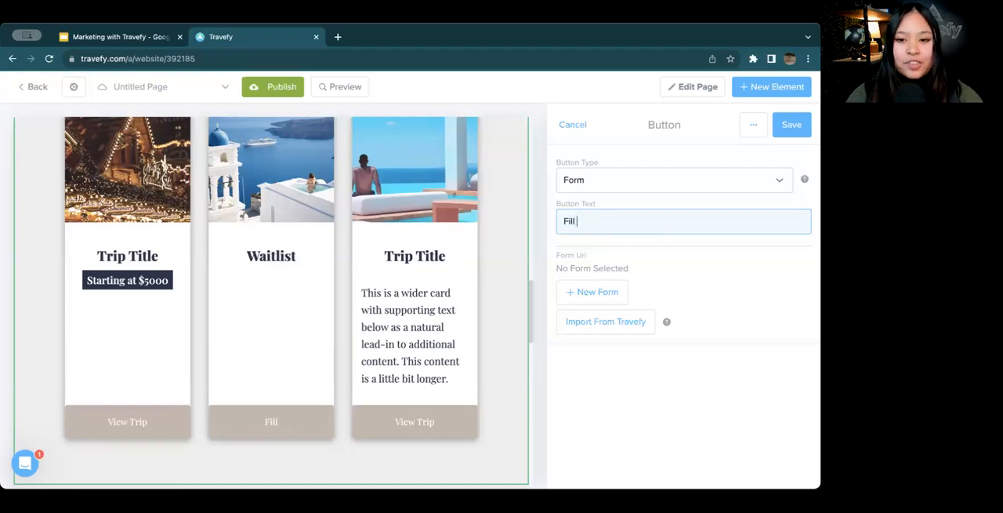
type(" Out Here")
left_click(750, 290)
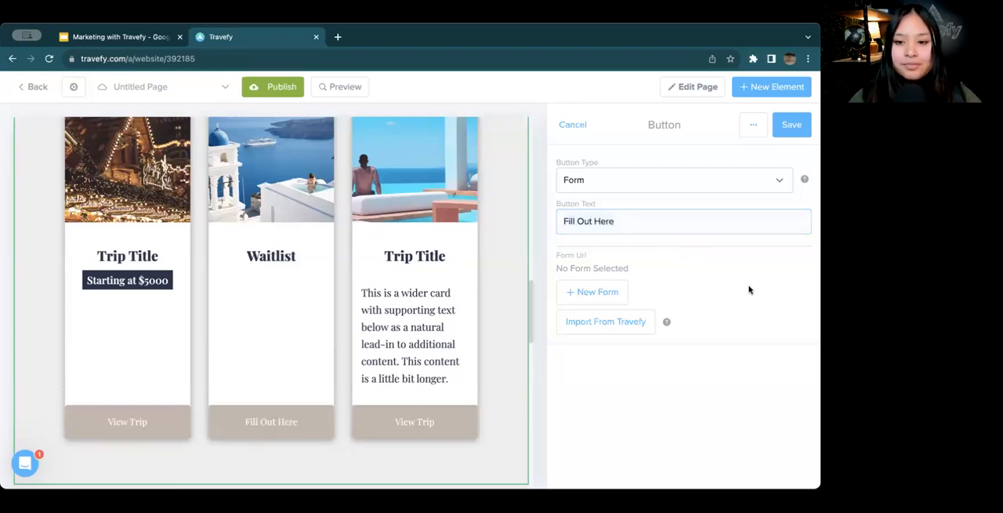
left_click(607, 328)
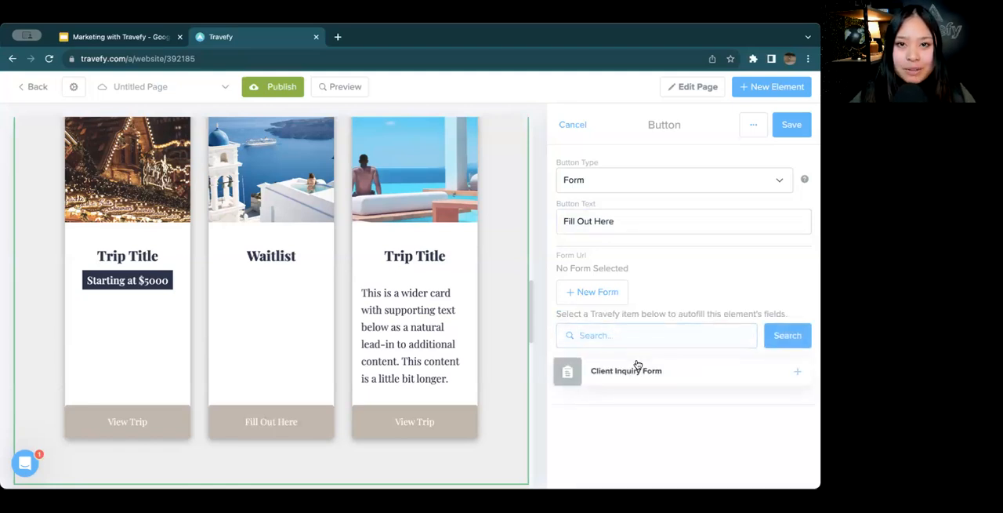
left_click(796, 373)
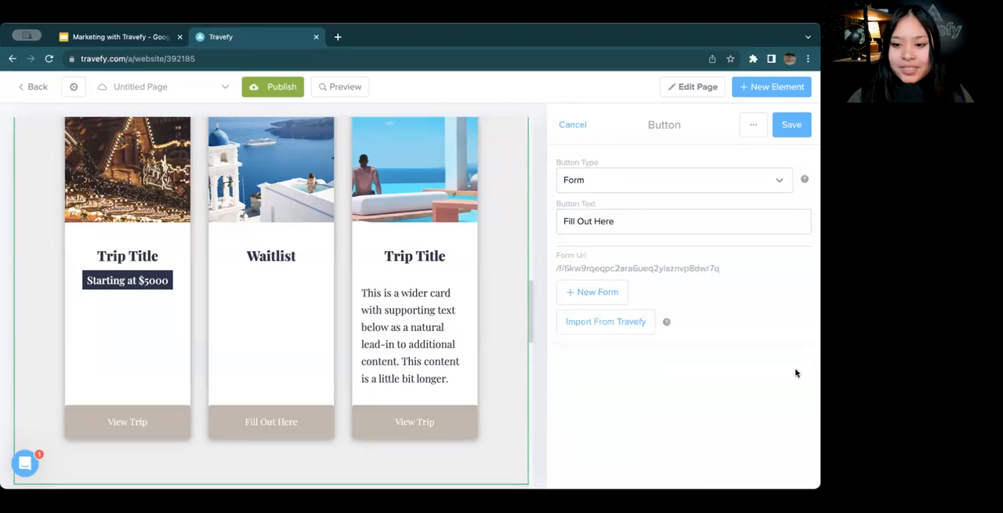
Create a blank new form for the Waitlist button, look at the form template choices, and close it without adding questions
left_click(607, 292)
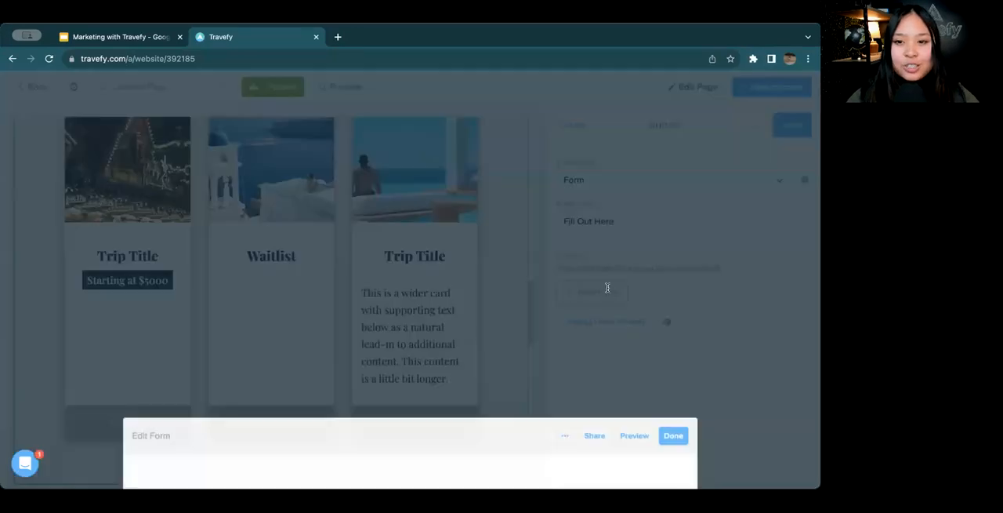
left_click(412, 351)
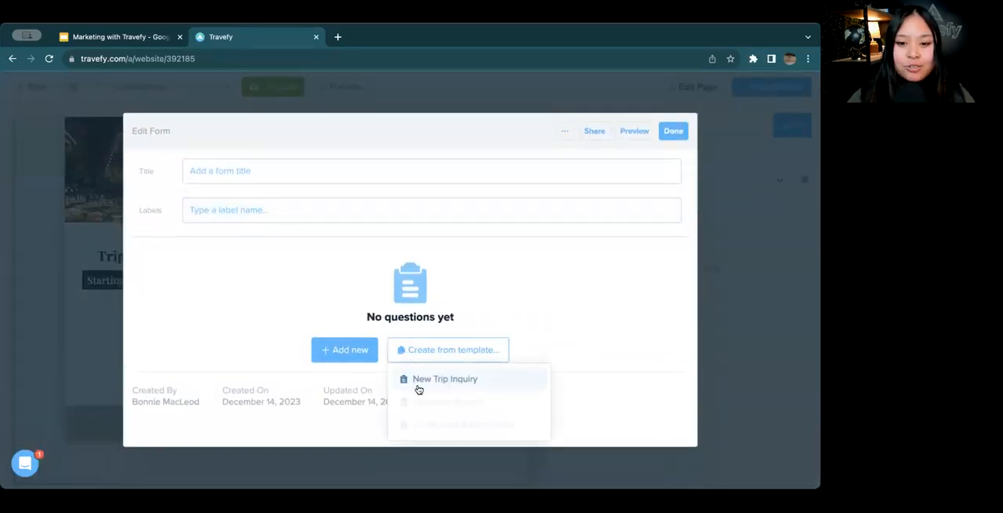
left_click(570, 329)
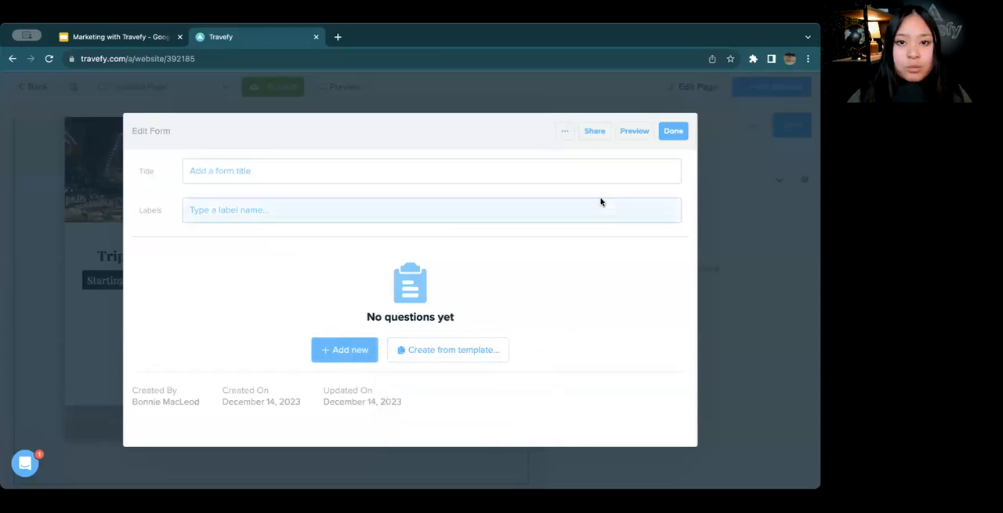
left_click(667, 134)
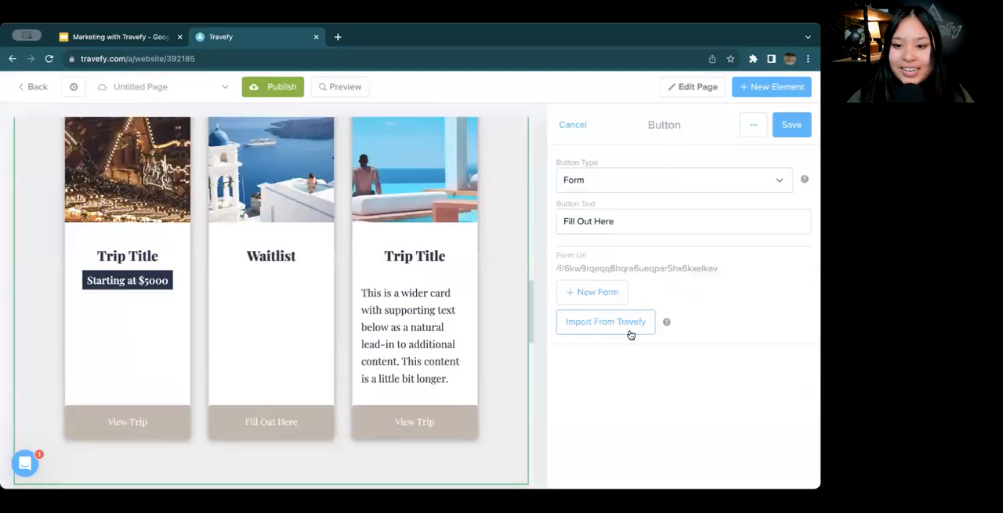
Import the Client Inquiry Form as the Waitlist button's form and save the button and card
left_click(628, 326)
left_click(794, 408)
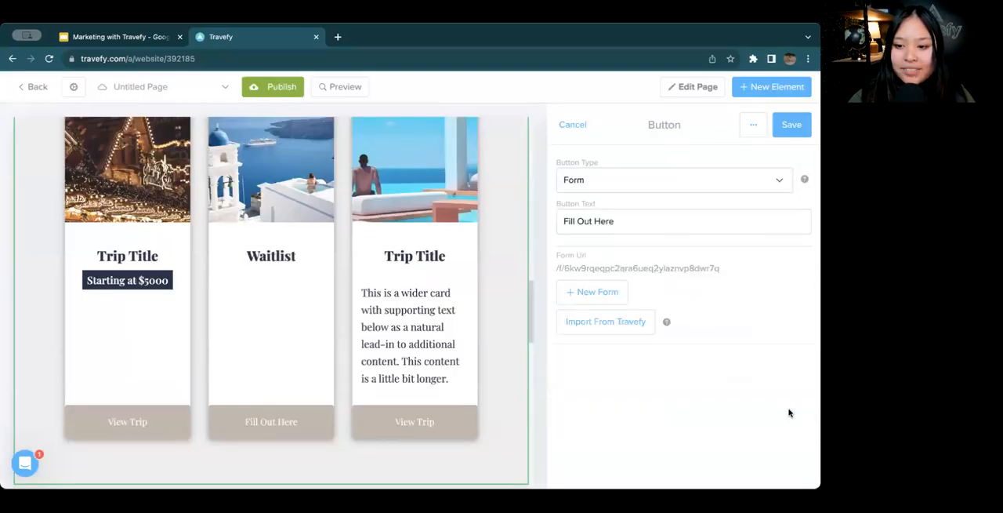
left_click(798, 125)
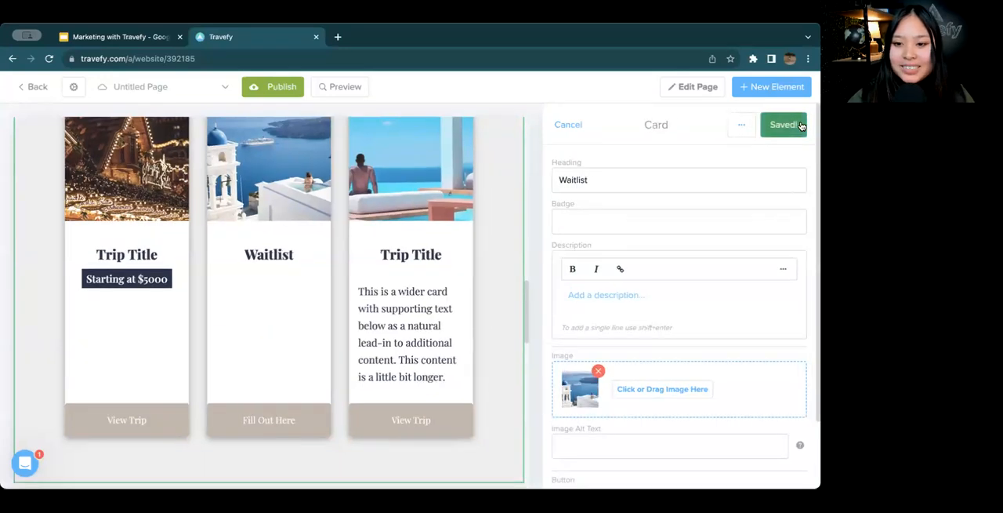
left_click(801, 125)
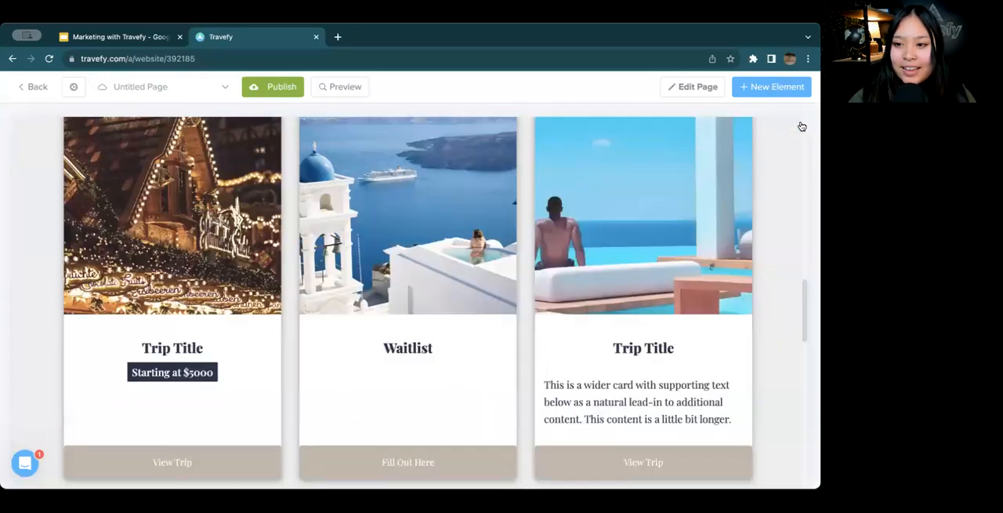
Preview the Destinations page and open the form linked to the Waitlist card in Upcoming Trips
left_click(326, 88)
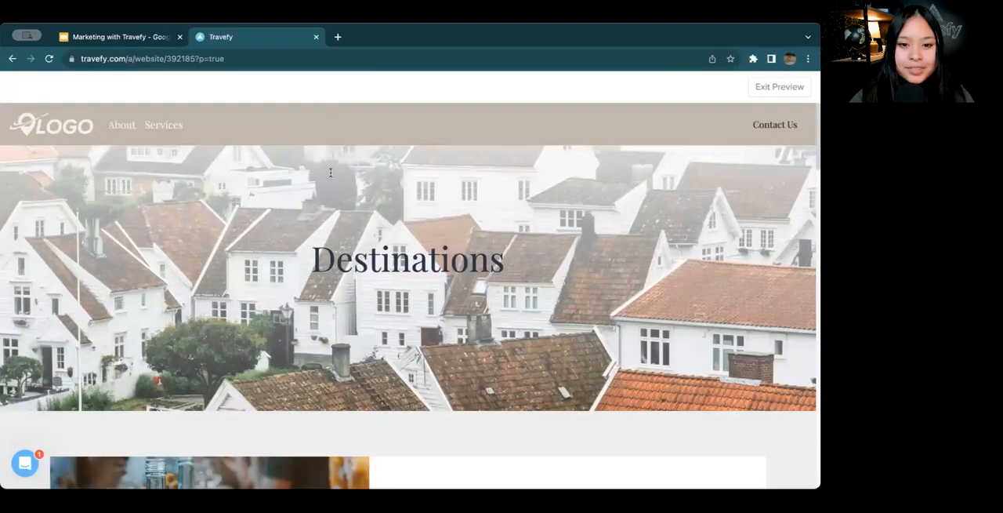
scroll(331, 172, "down", 15)
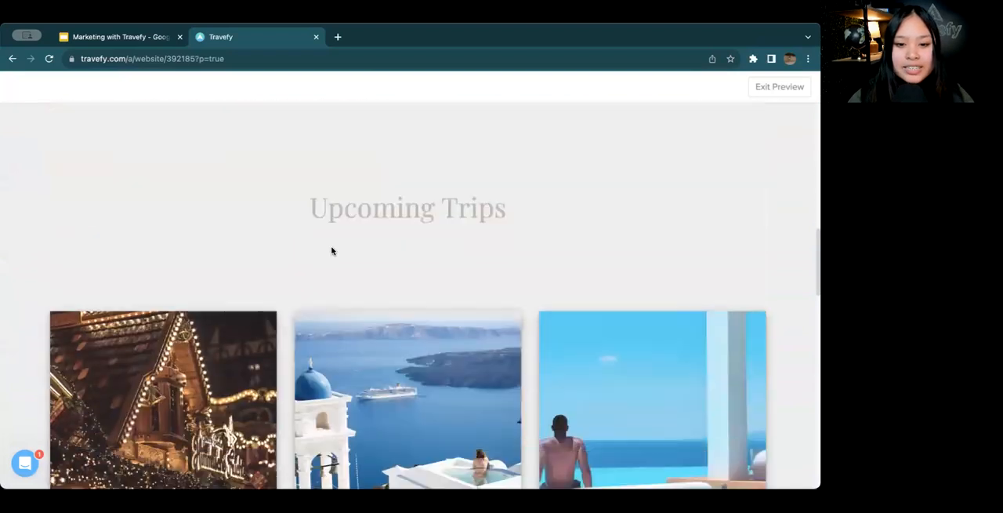
scroll(331, 250, "down", 3)
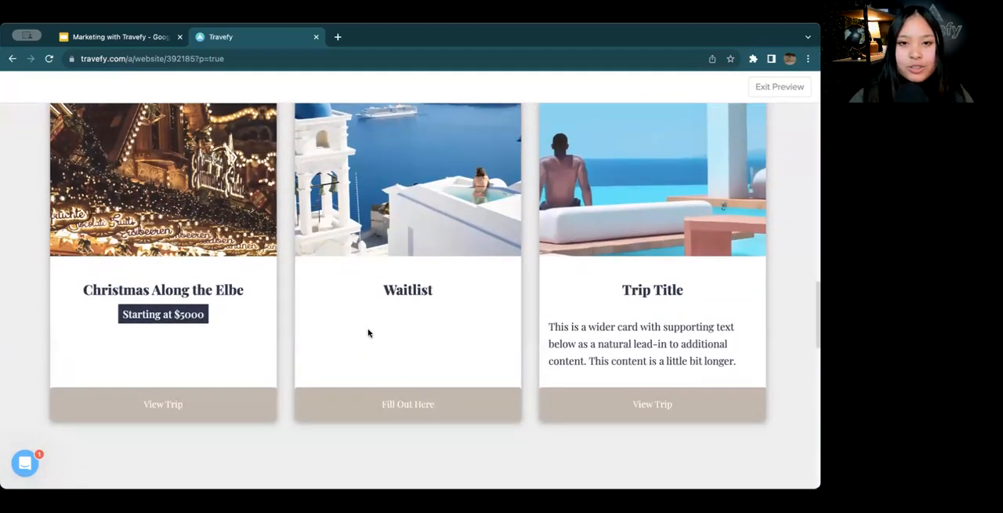
left_click(424, 414)
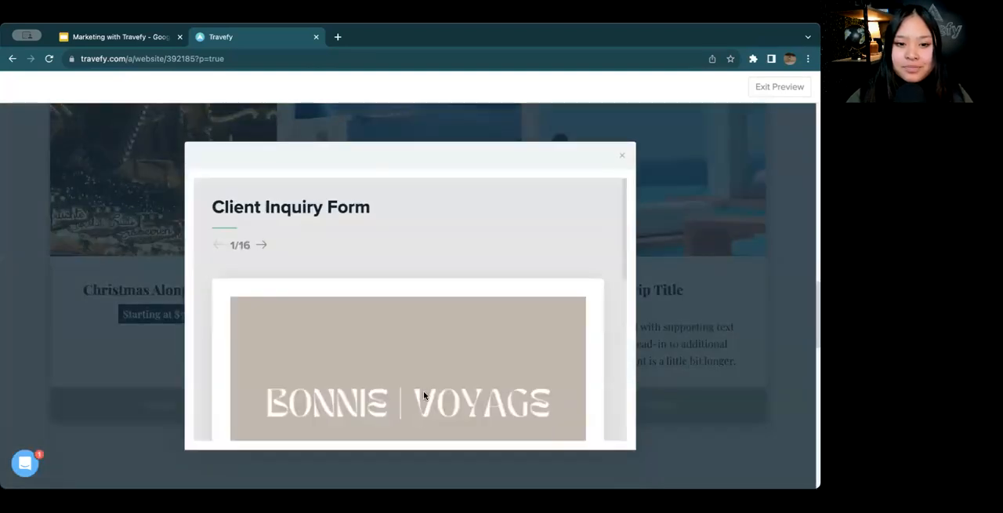
Read the Client Inquiry Form's introduction, page through its first questions without answering, and close the form
scroll(421, 381, "down", 10)
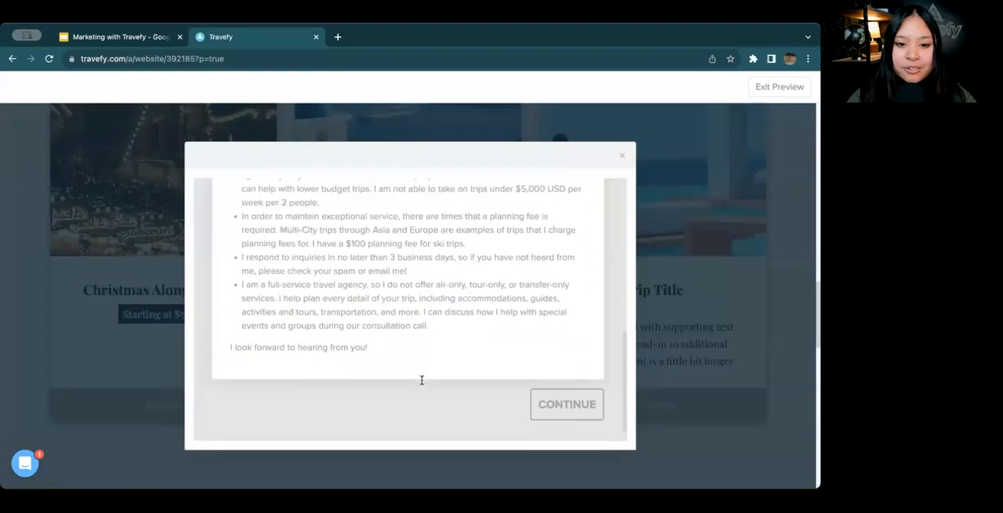
left_click(557, 404)
scroll(522, 353, "down", 10)
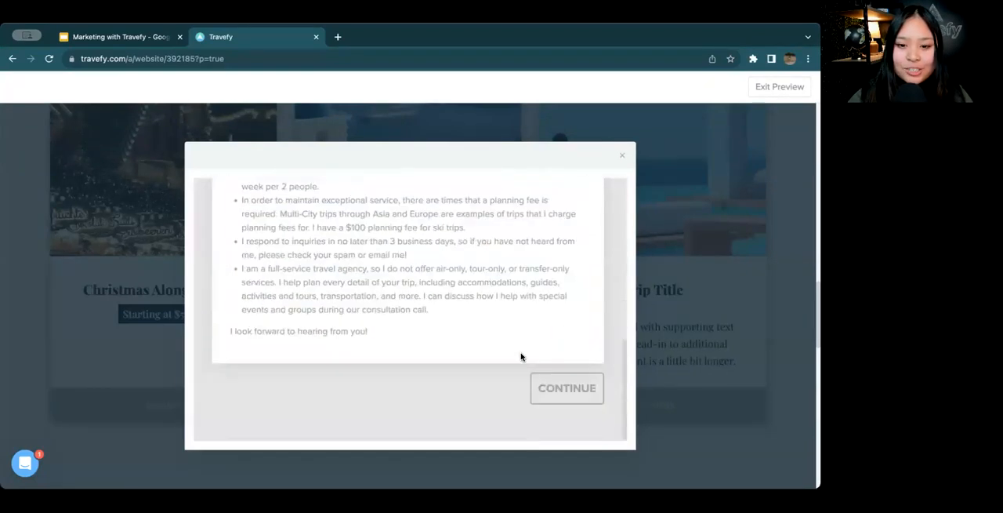
left_click(552, 390)
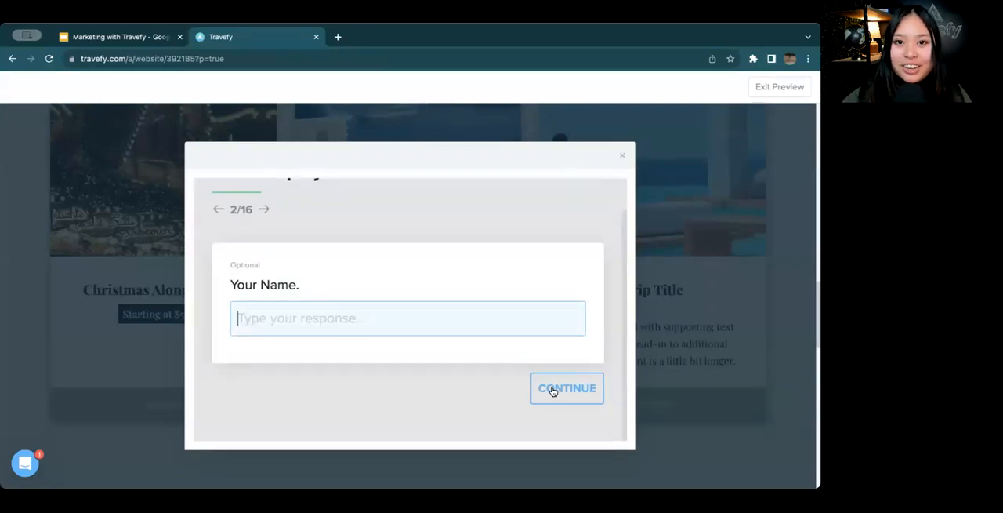
left_click(553, 390)
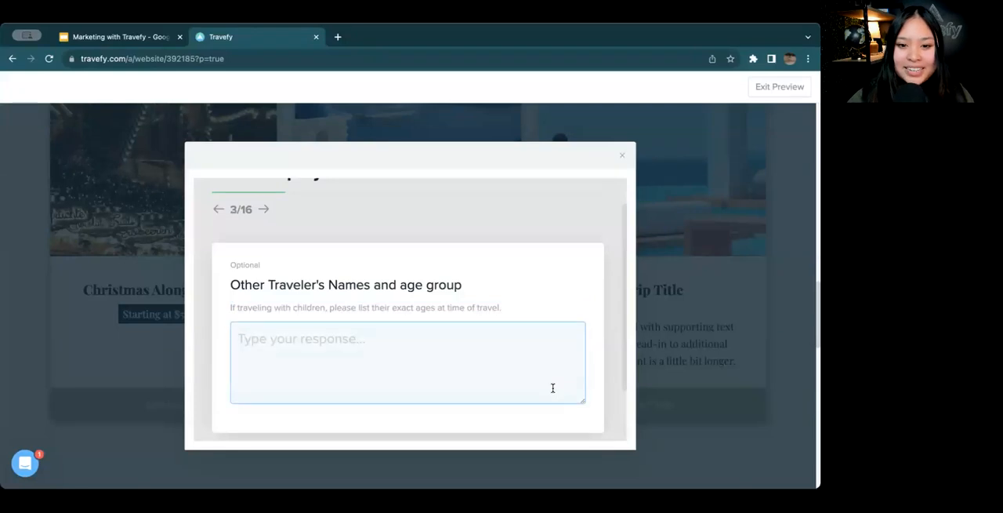
scroll(553, 392, "down", 1)
left_click(567, 418)
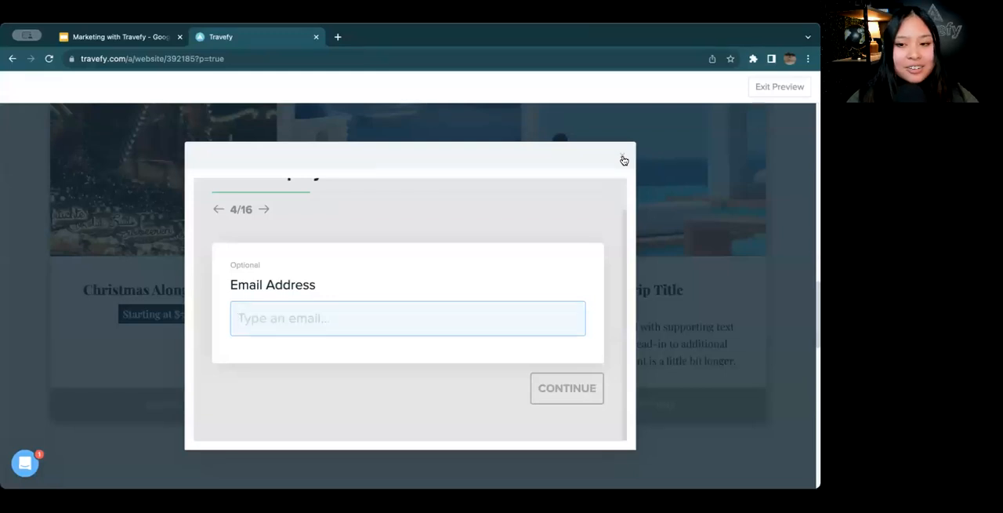
left_click(623, 160)
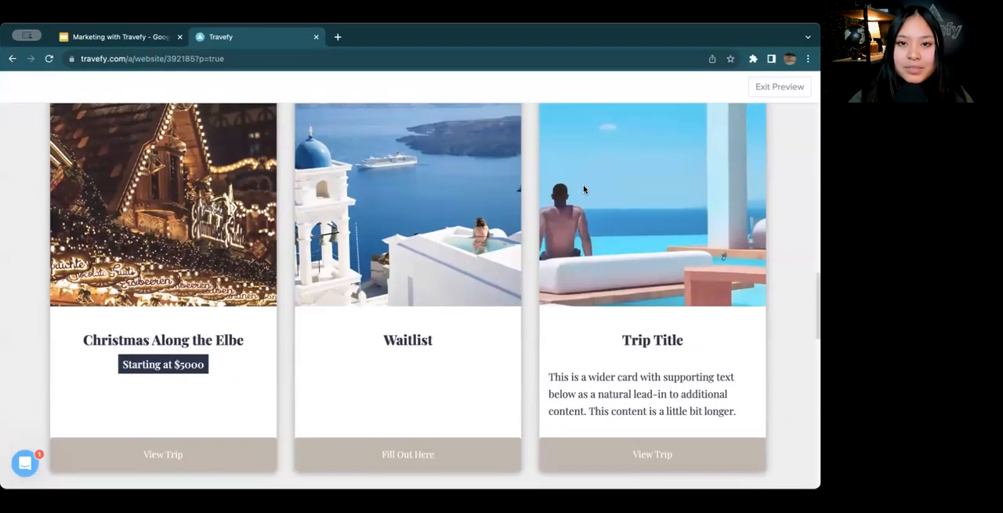
Look at the section below the trip cards and return from the preview to the page editor
scroll(584, 189, "down", 2)
scroll(583, 189, "down", 1)
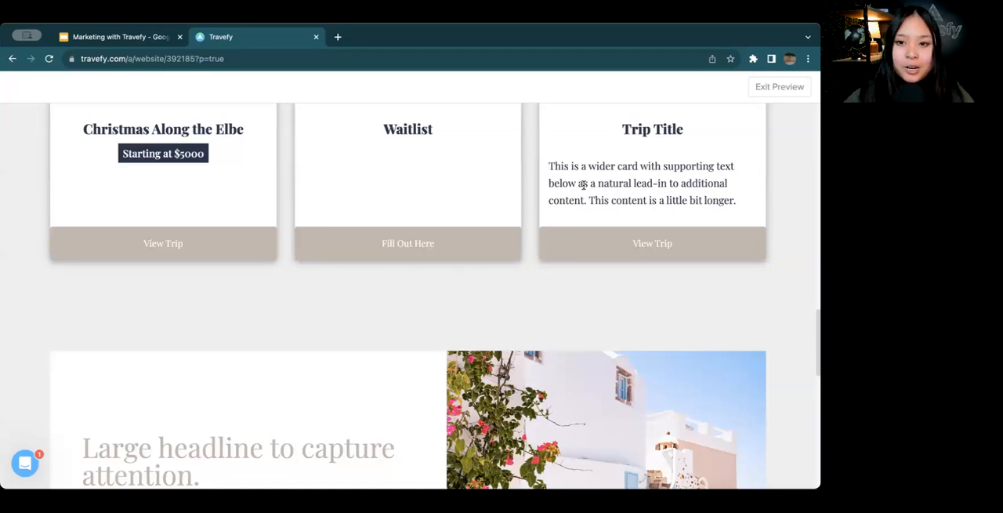
left_click(754, 91)
Delete the third placeholder card, "Trip Title", from the Upcoming Trips gallery and save the gallery
scroll(584, 235, "down", 10)
scroll(586, 236, "down", 4)
scroll(402, 326, "down", 2)
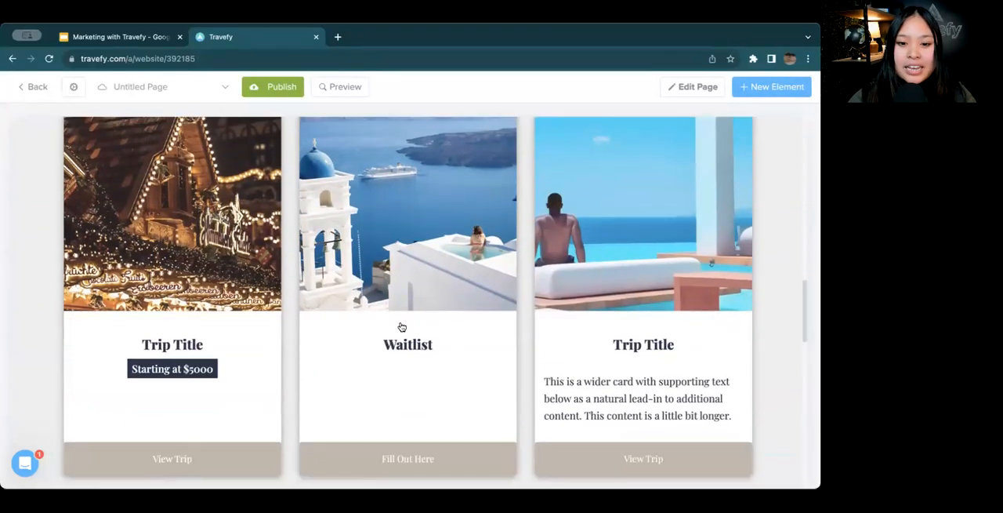
left_click(402, 326)
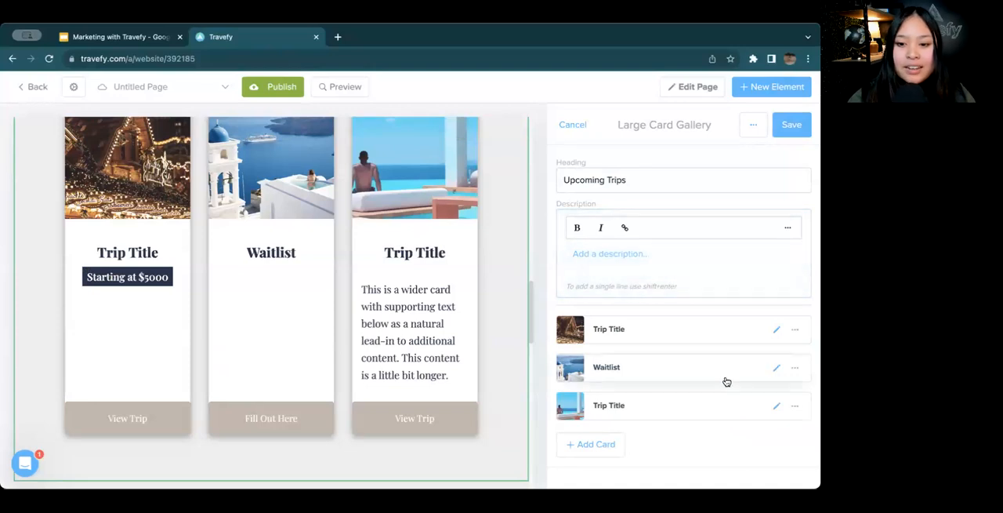
left_click(794, 406)
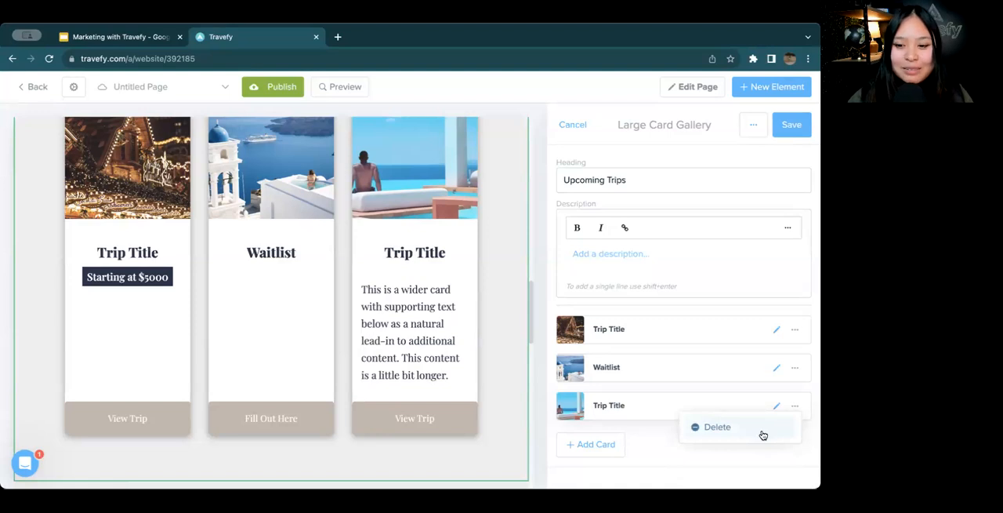
left_click(762, 434)
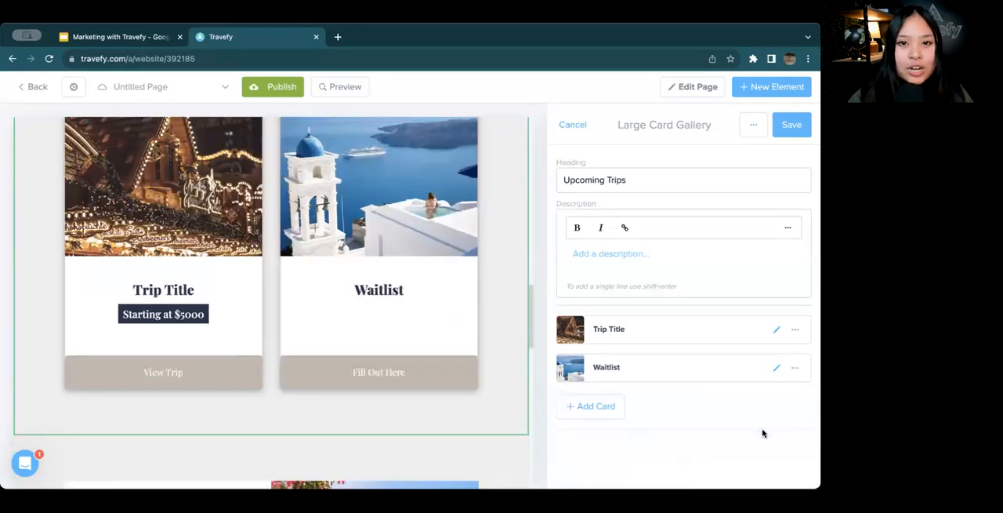
left_click(803, 134)
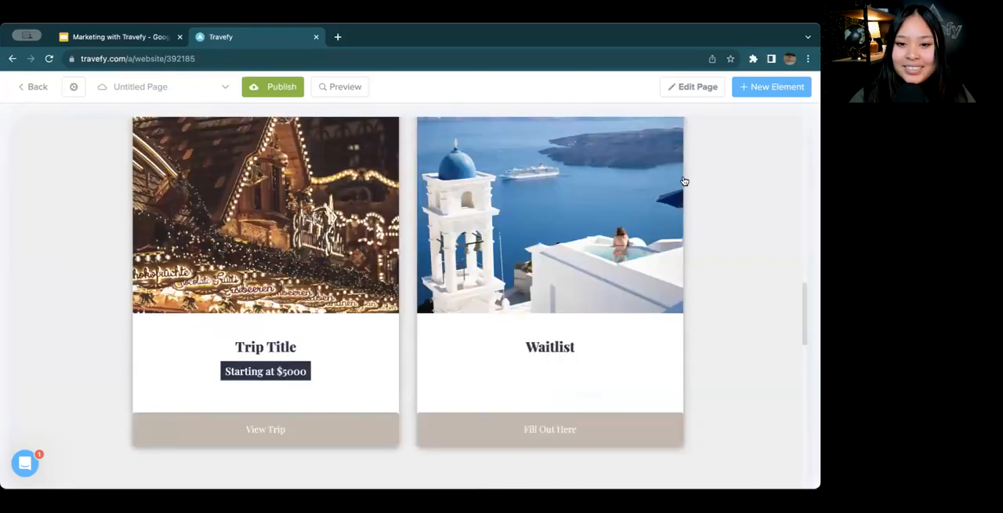
Add a button to the "A Call to Action." section at the end of the Destinations page
scroll(576, 258, "up", 3)
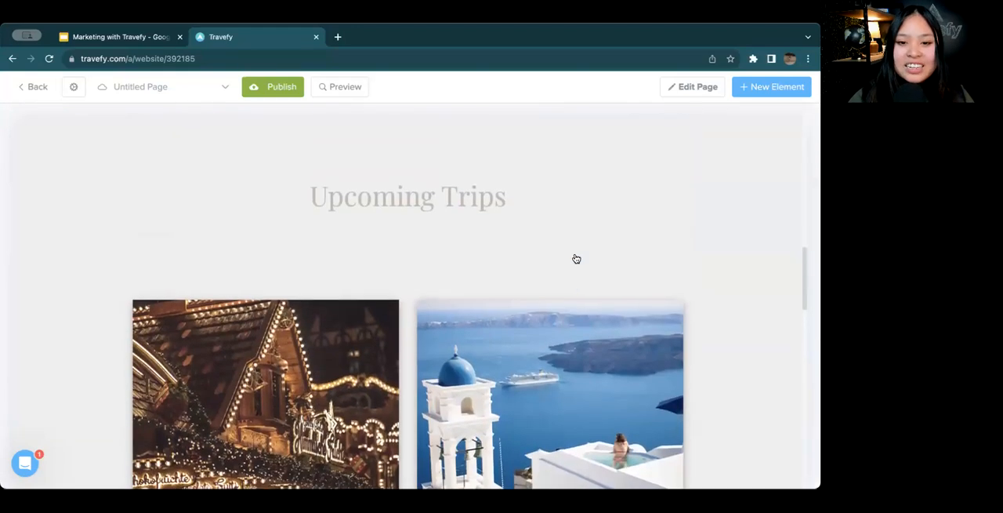
scroll(576, 259, "down", 2)
scroll(576, 258, "down", 6)
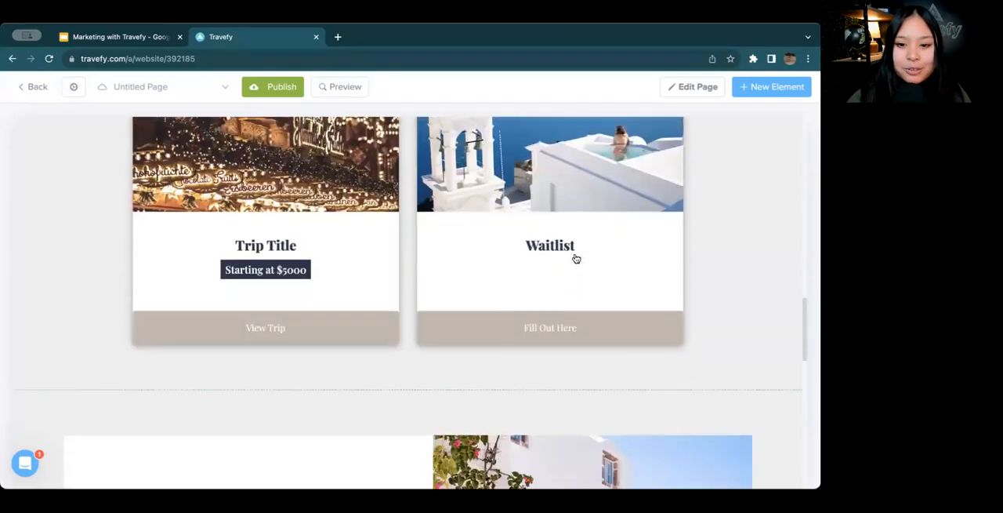
scroll(576, 259, "down", 3)
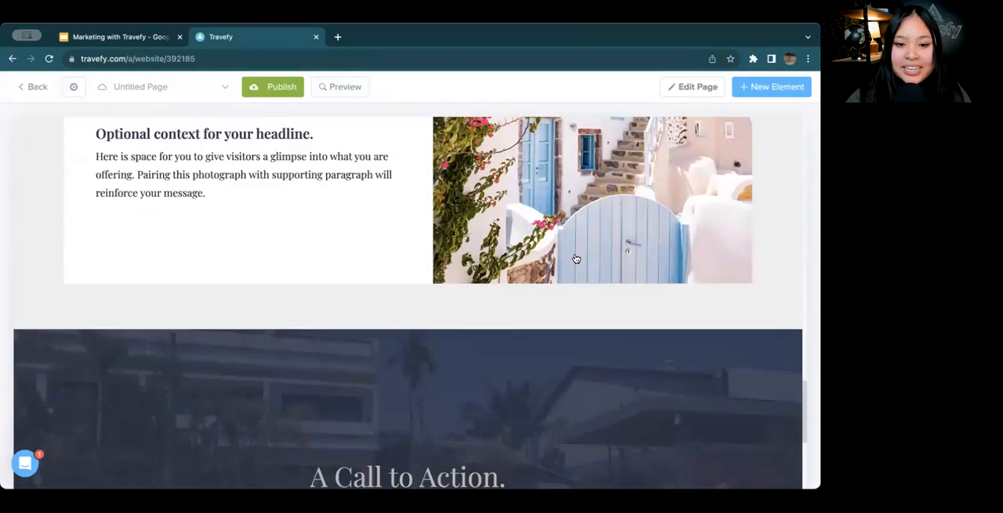
scroll(576, 259, "down", 4)
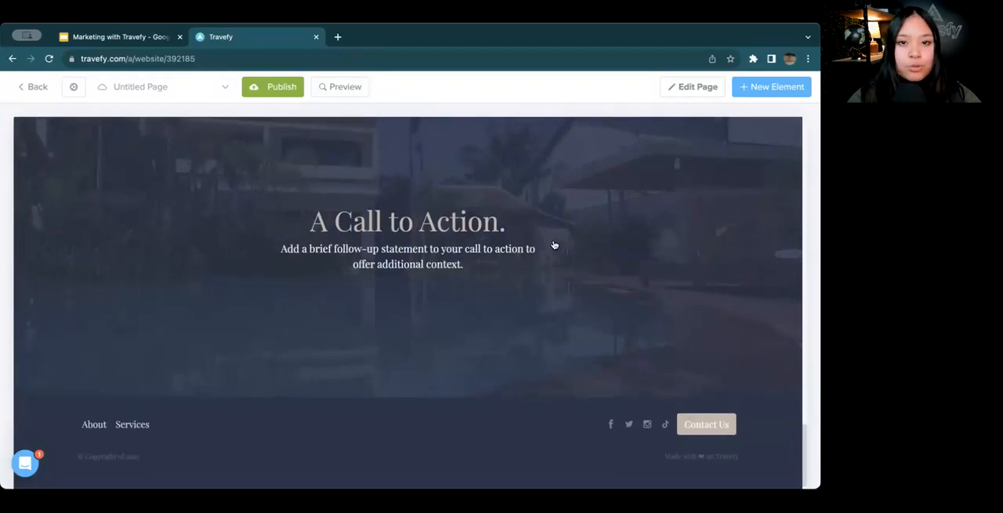
left_click(552, 245)
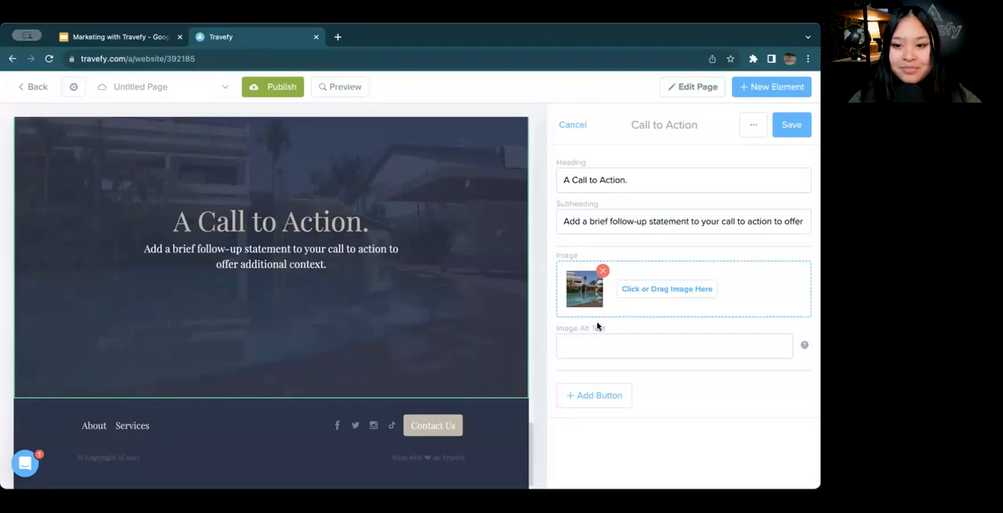
left_click(657, 185)
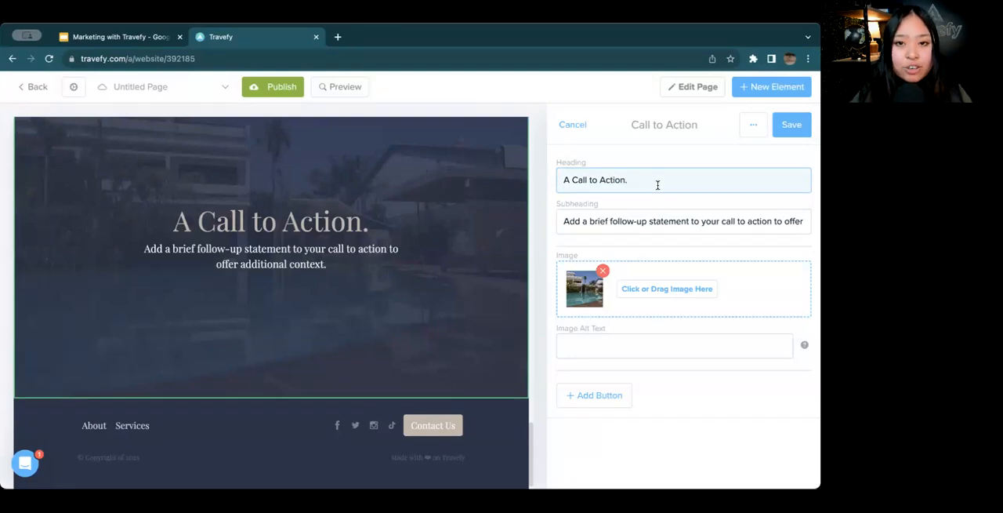
left_click(607, 393)
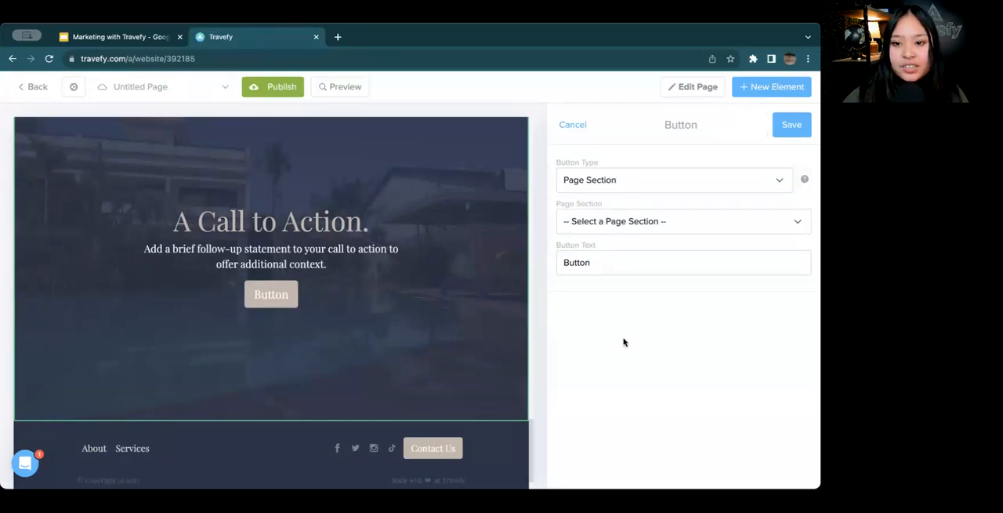
Make the new call-to-action button an Email Address button and enter the agency's contact email
left_click(642, 180)
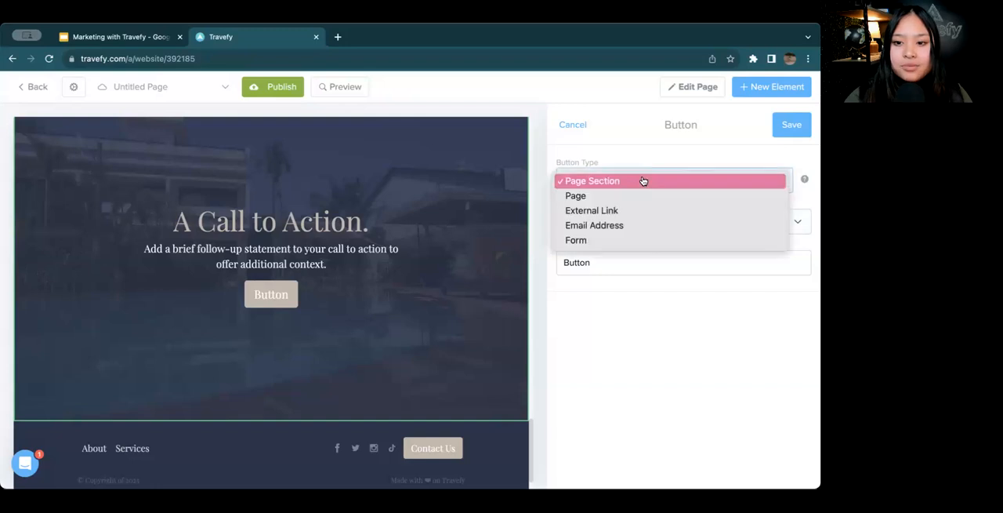
left_click(640, 226)
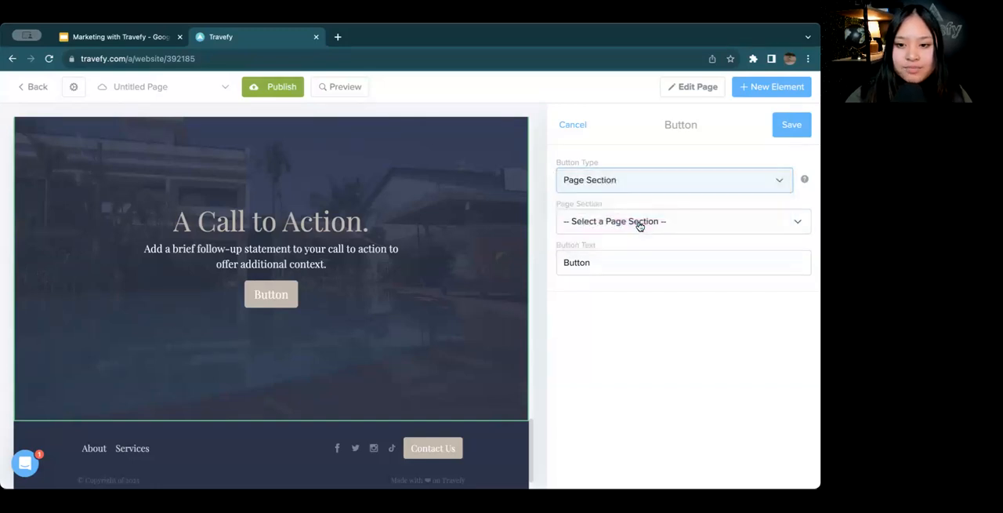
left_click(649, 220)
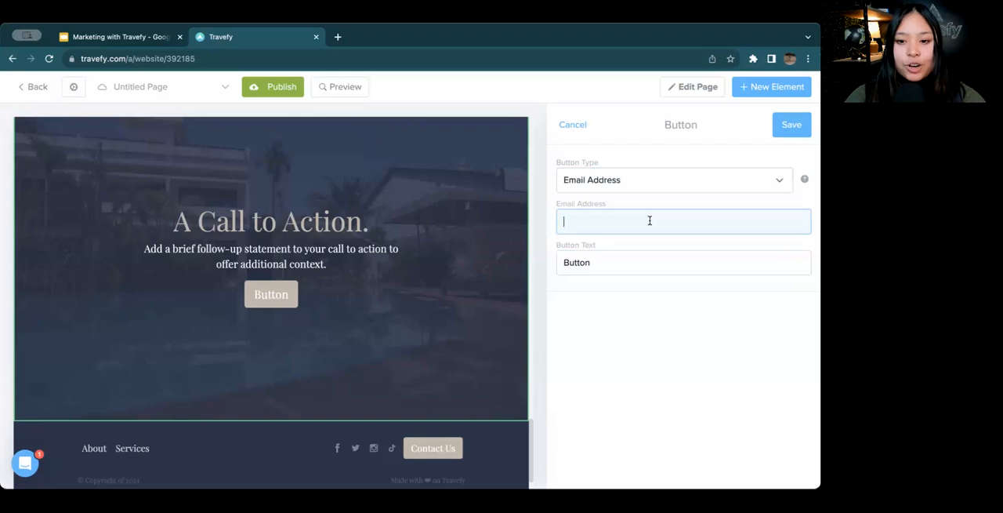
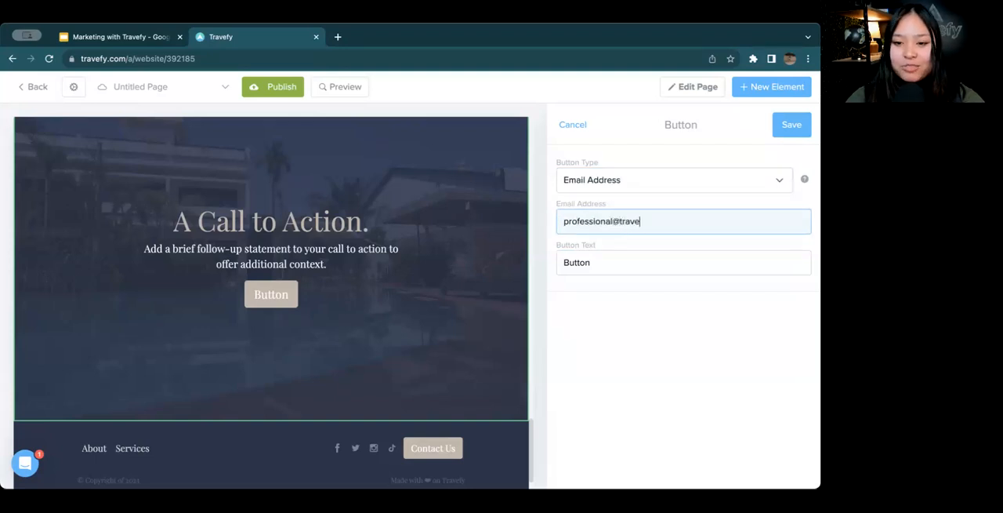
Set the call-to-action button's text to "Inquire" and save both the button and its section
double_click(643, 258)
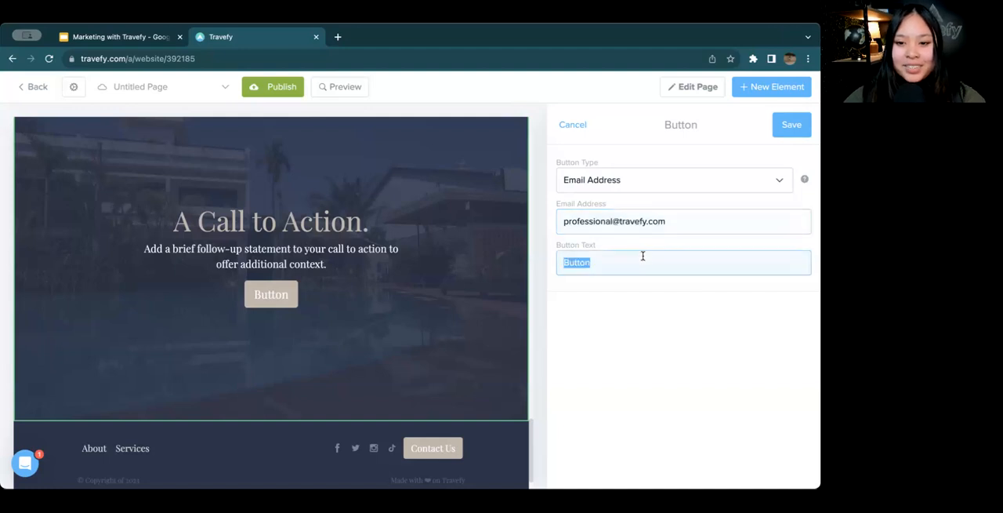
key("BackSpace")
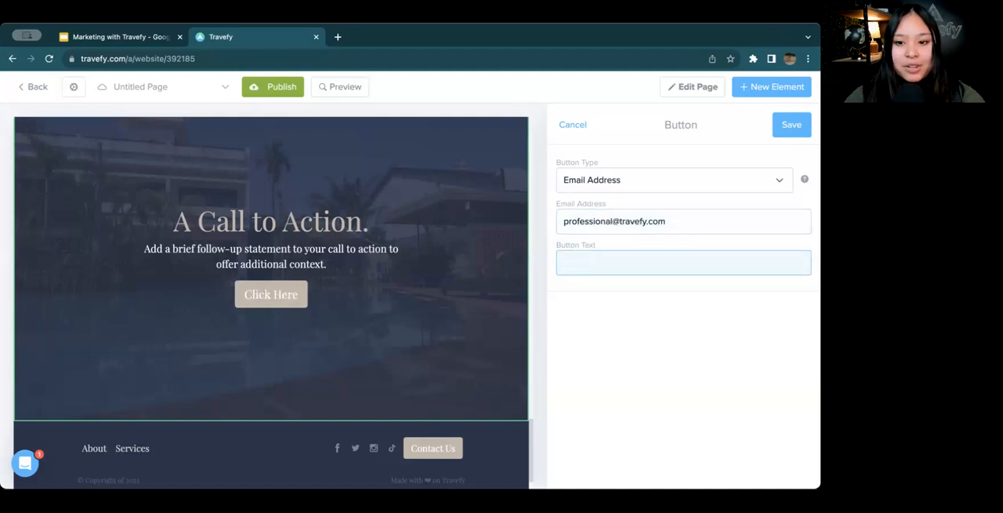
type("INq")
key("BackSpace")
key("BackSpace")
type("nquire")
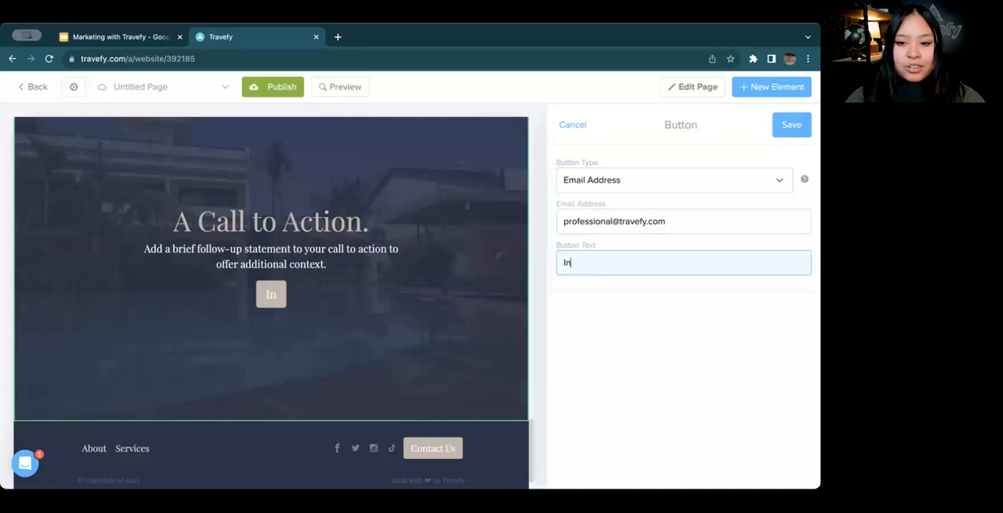
left_click(793, 126)
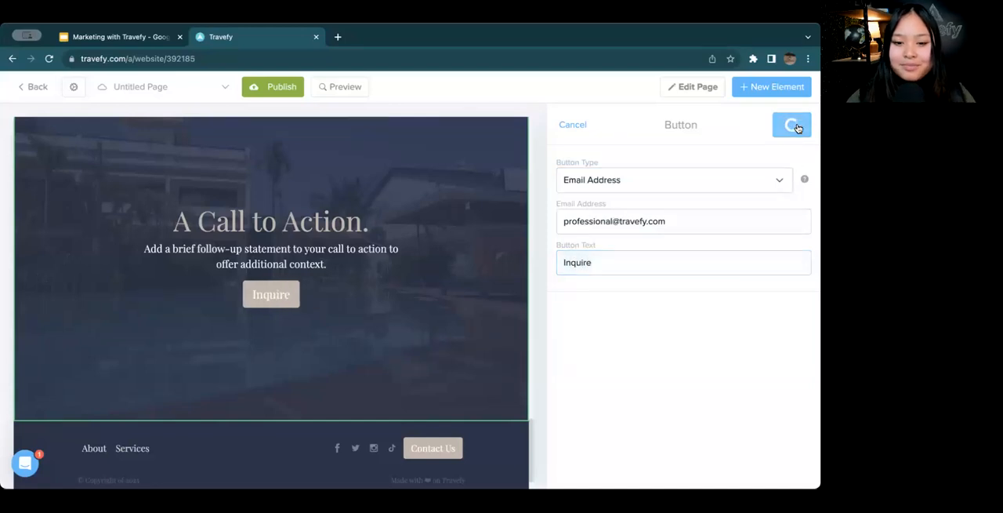
left_click(797, 127)
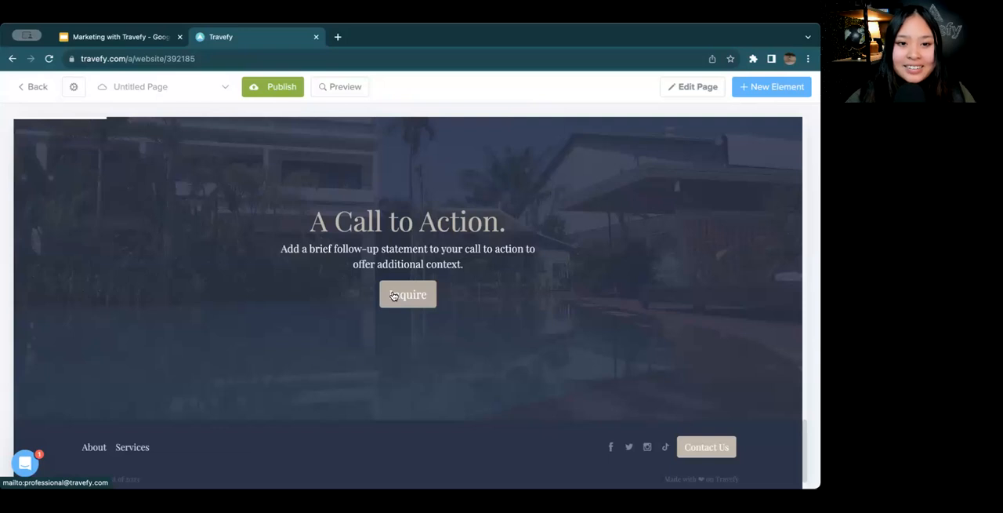
Switch from the Destinations page to the Home page and save its page settings
scroll(316, 257, "up", 4)
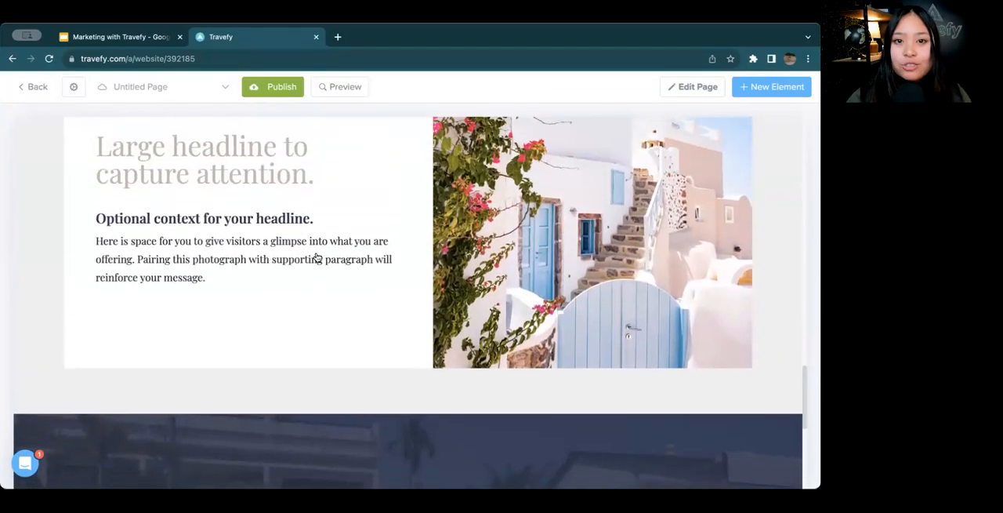
scroll(316, 257, "up", 1)
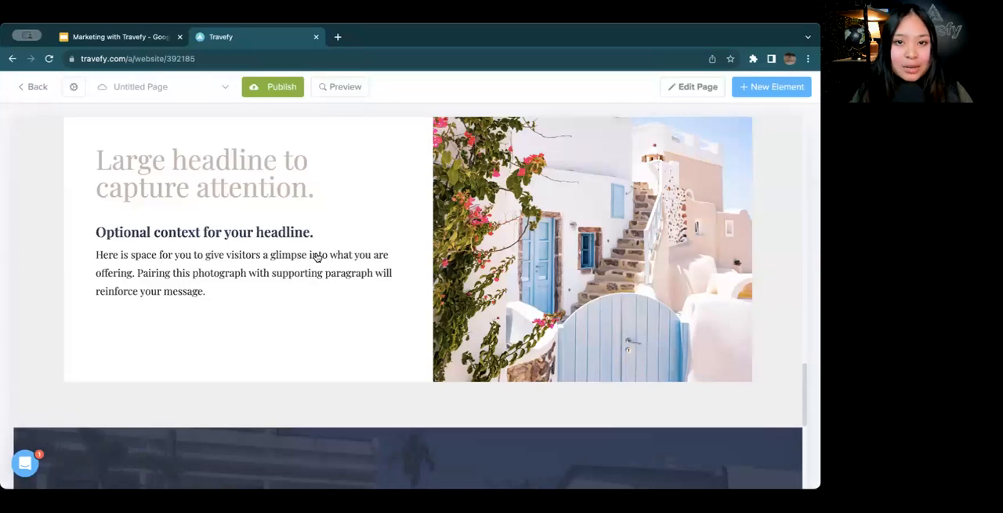
scroll(278, 249, "up", 15)
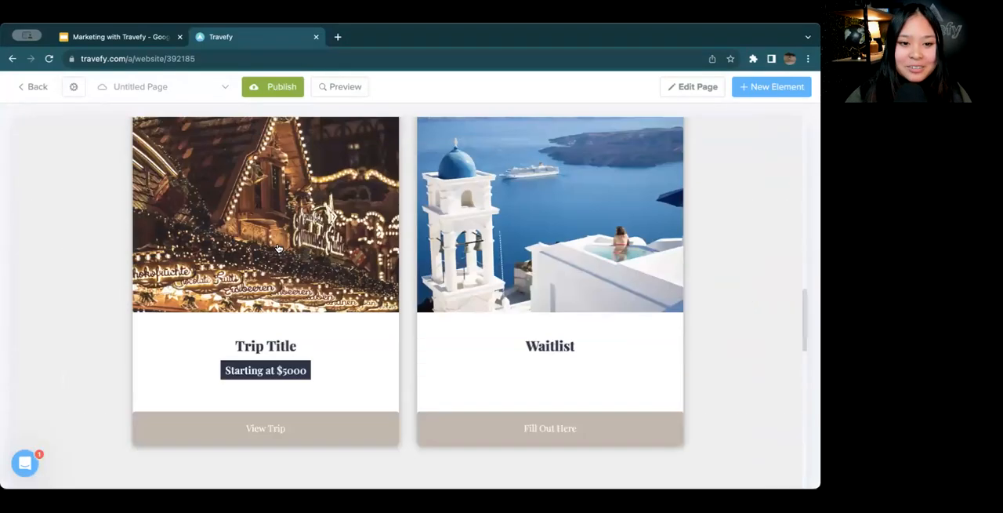
scroll(277, 248, "up", 5)
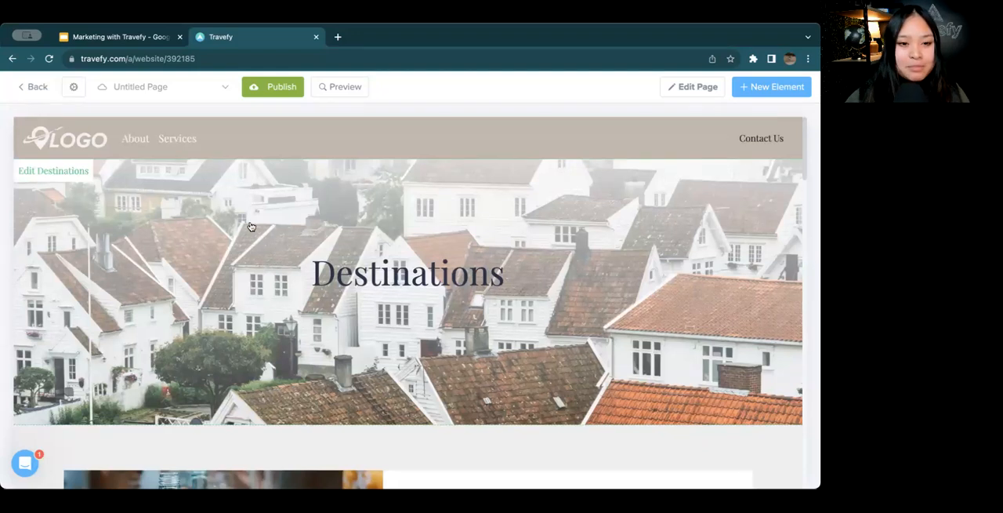
left_click(180, 94)
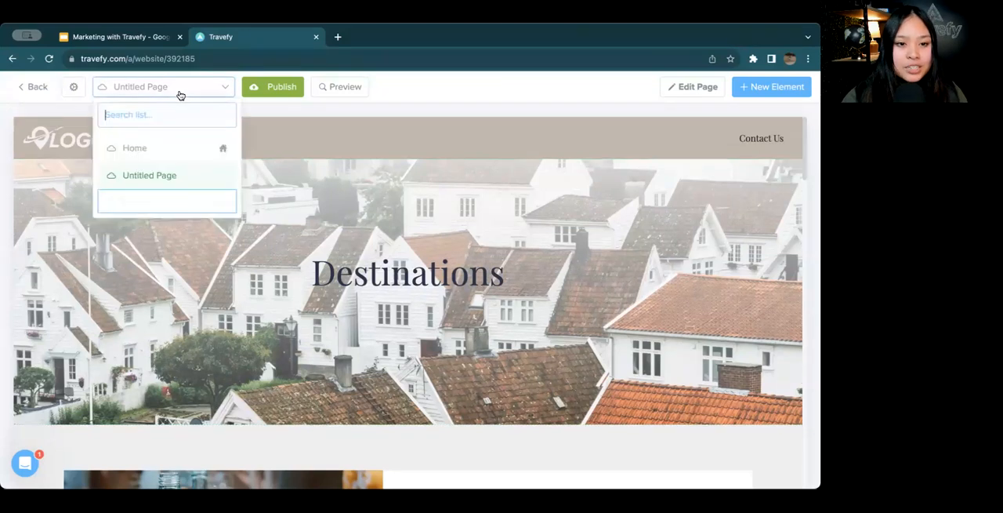
left_click(196, 155)
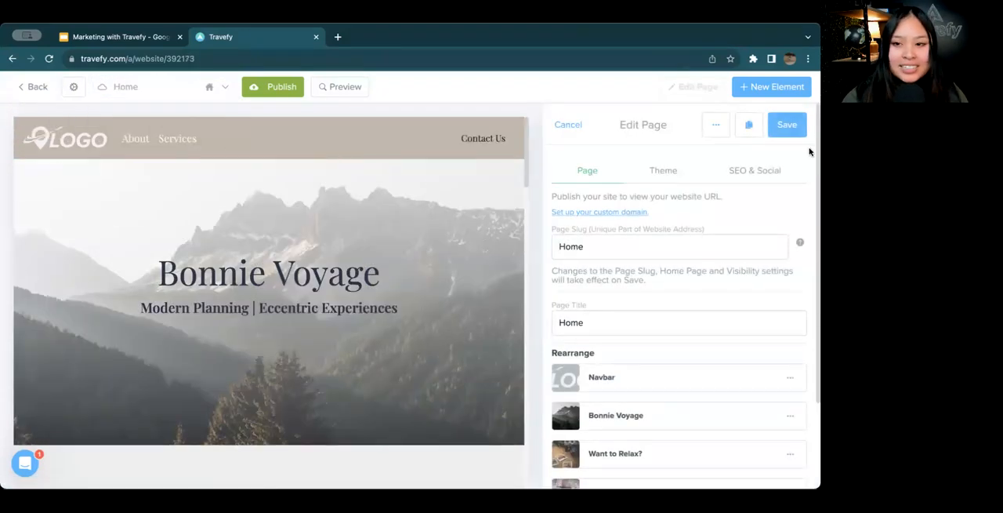
left_click(787, 127)
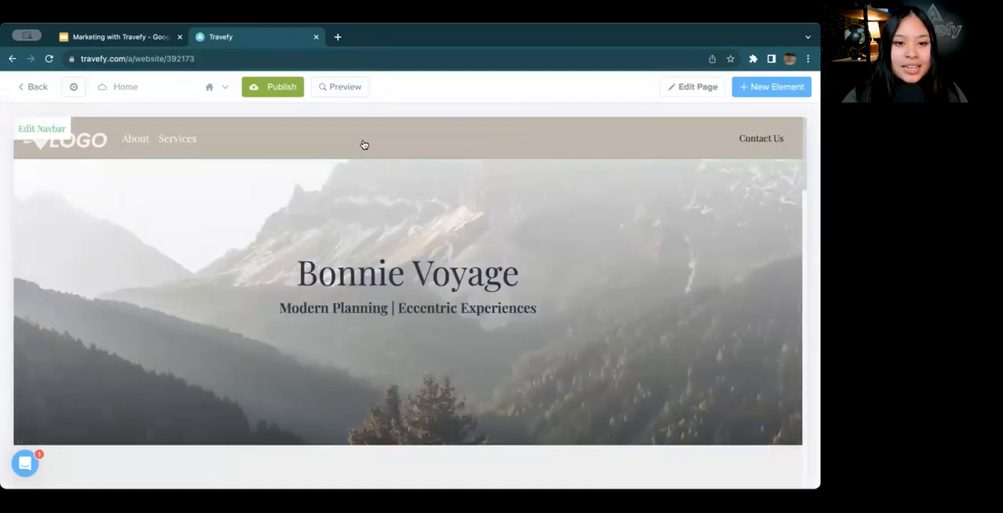
Replace the navbar's placeholder logo on the Home page with the Bonnie Voyage logo uploaded from the device
left_click(361, 144)
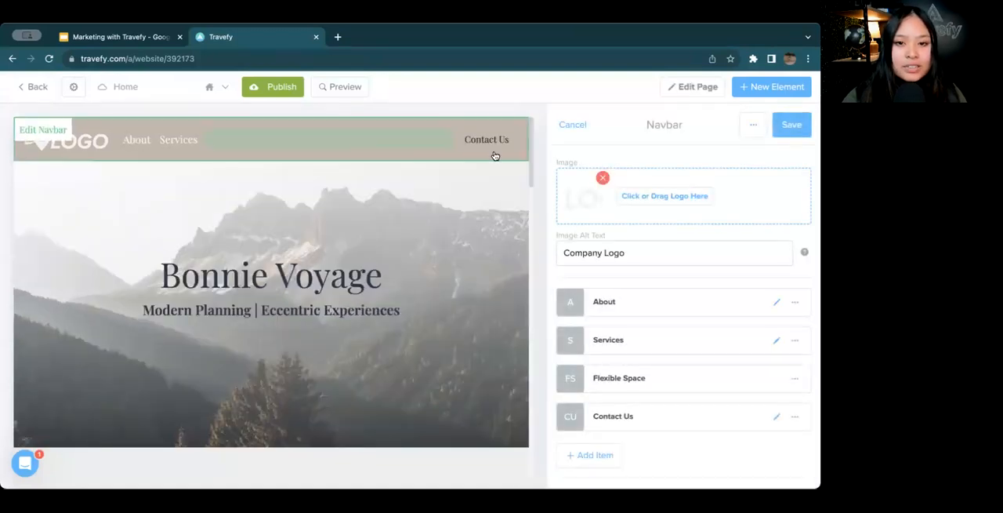
left_click(666, 202)
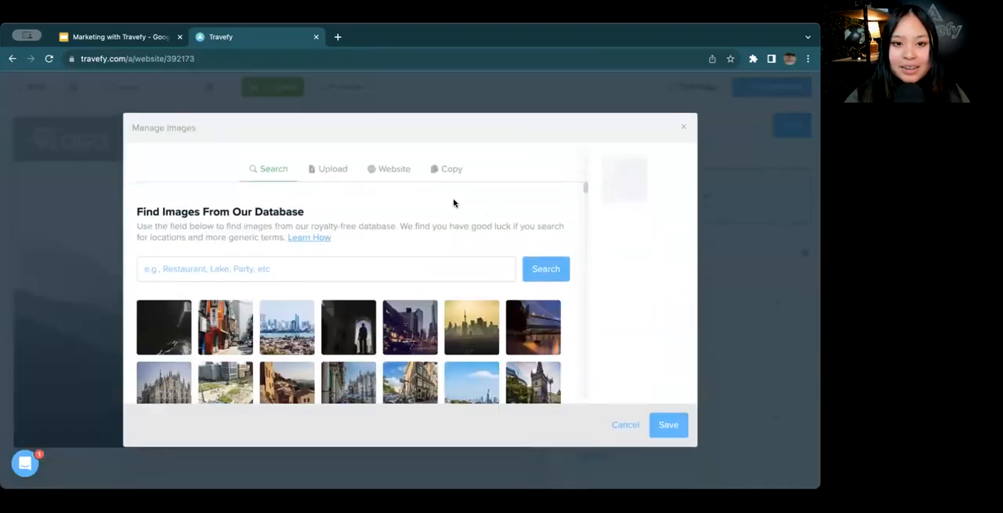
left_click(341, 171)
left_click(349, 283)
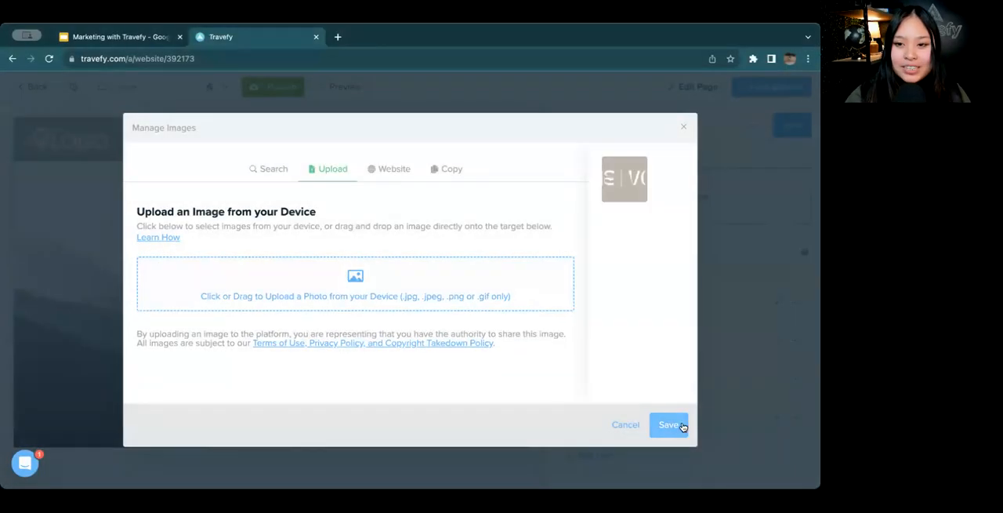
left_click(674, 428)
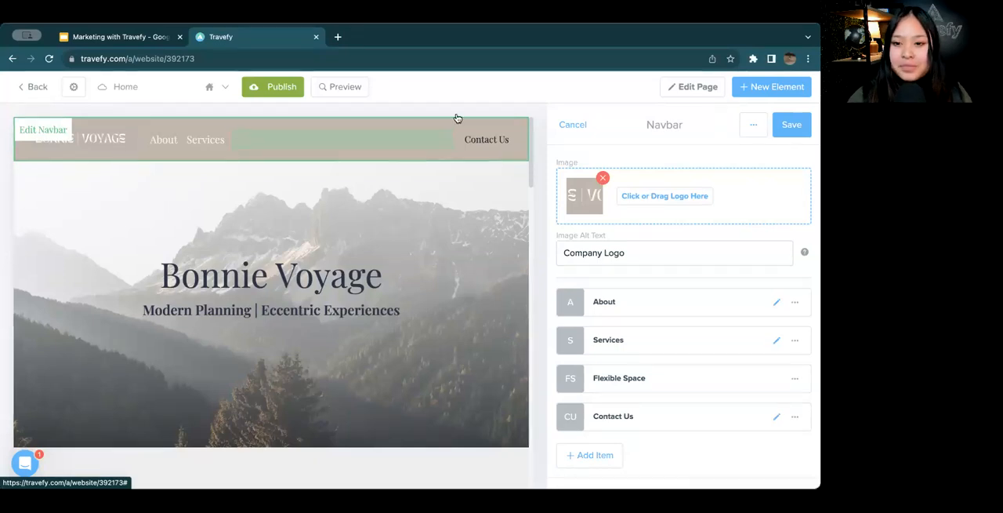
Change the navbar's About item to a Page link that points to "Untitled Page"
left_click(777, 302)
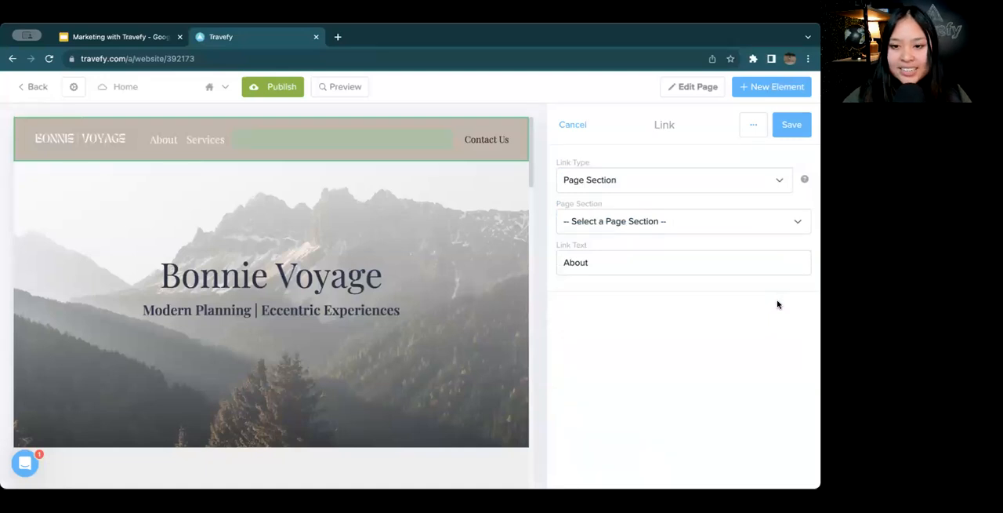
left_click(678, 191)
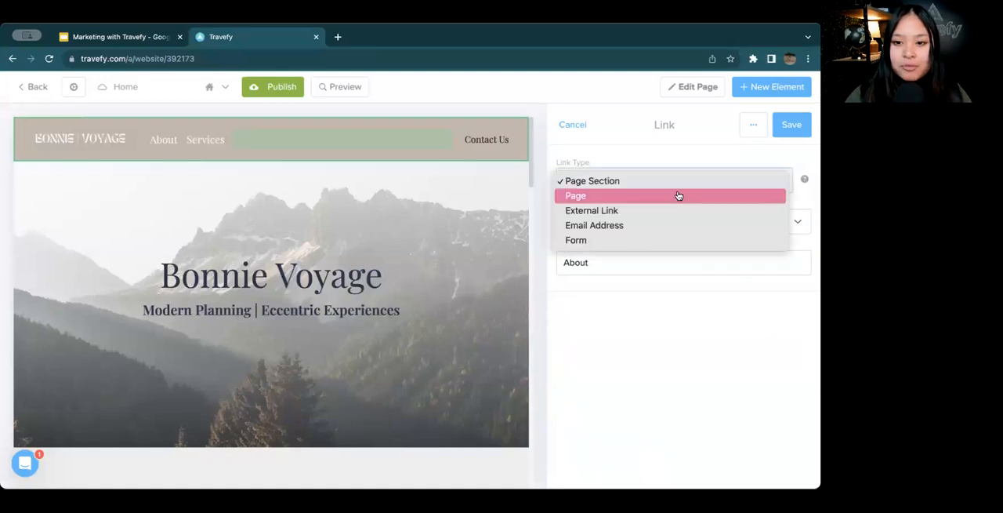
left_click(624, 196)
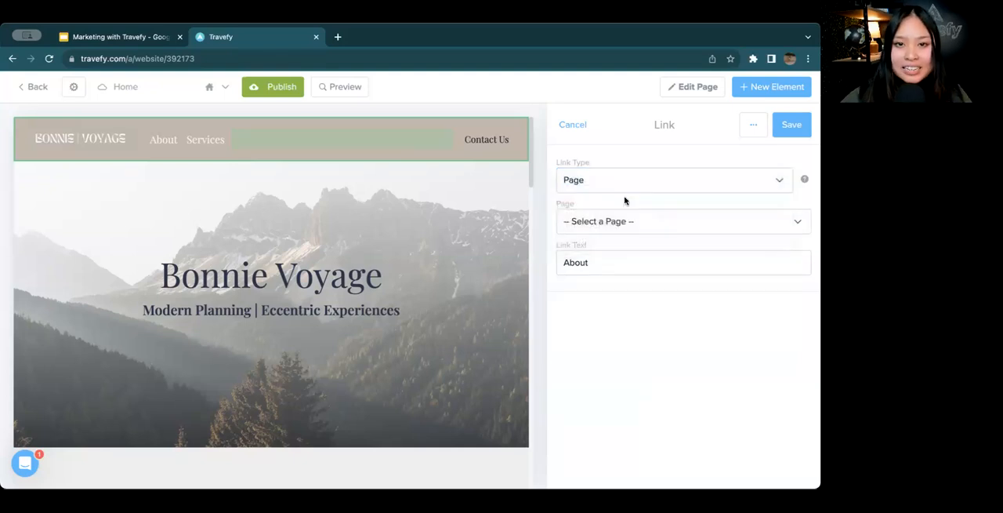
left_click(627, 223)
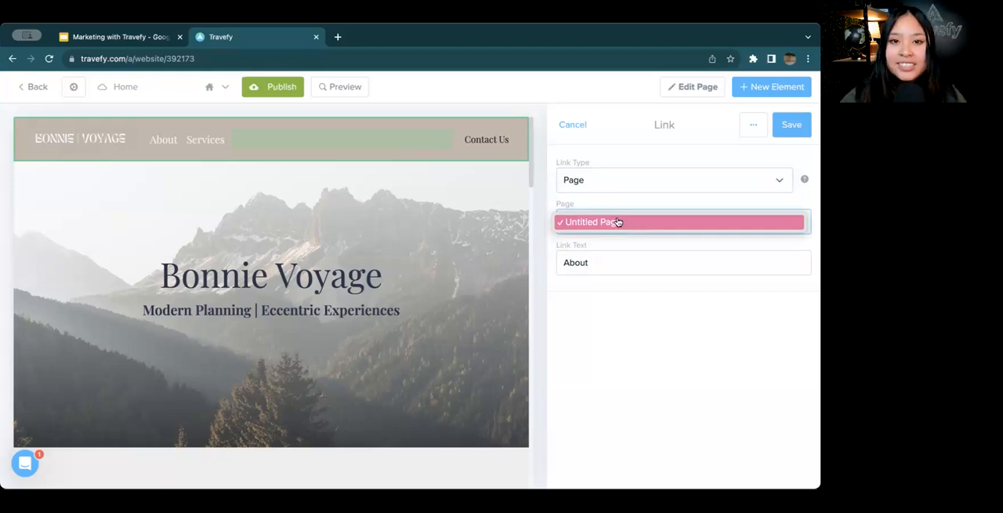
left_click(616, 222)
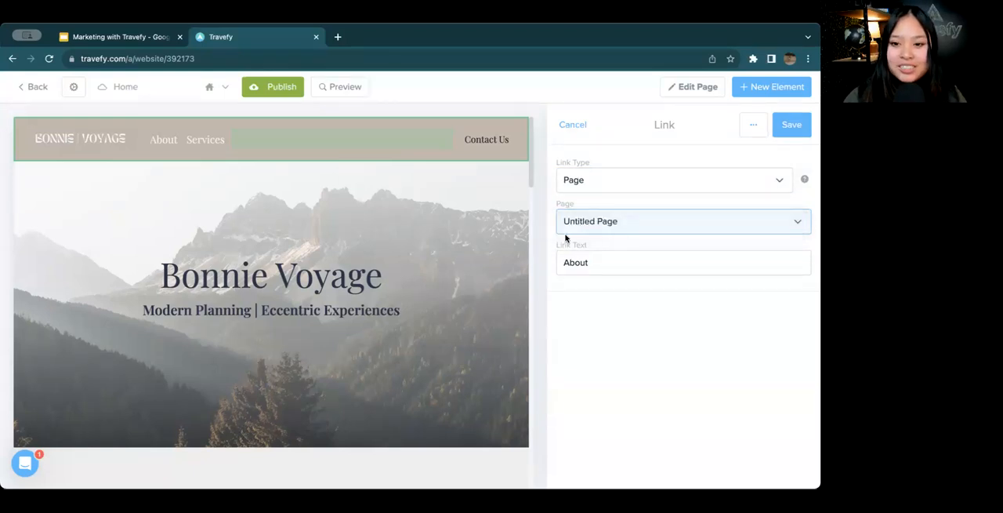
Set the link text of the navbar's About item to "Destinations" and save the link
left_click(643, 270)
key("super+a")
key("BackSpace")
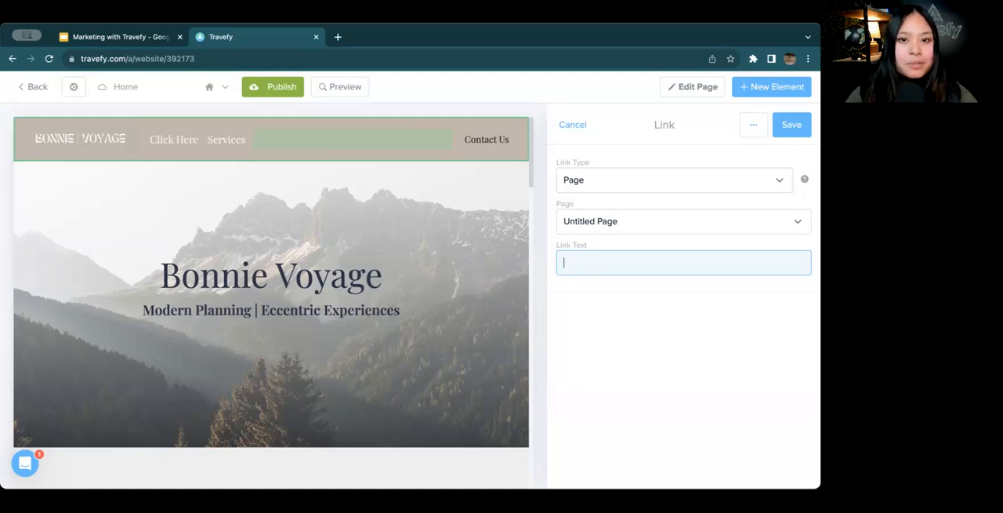
type("Destinations")
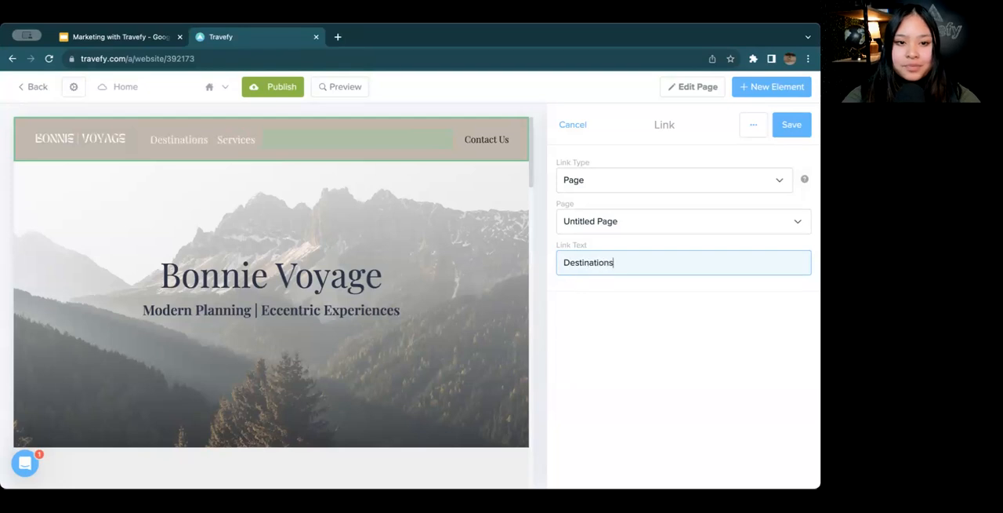
left_click(794, 127)
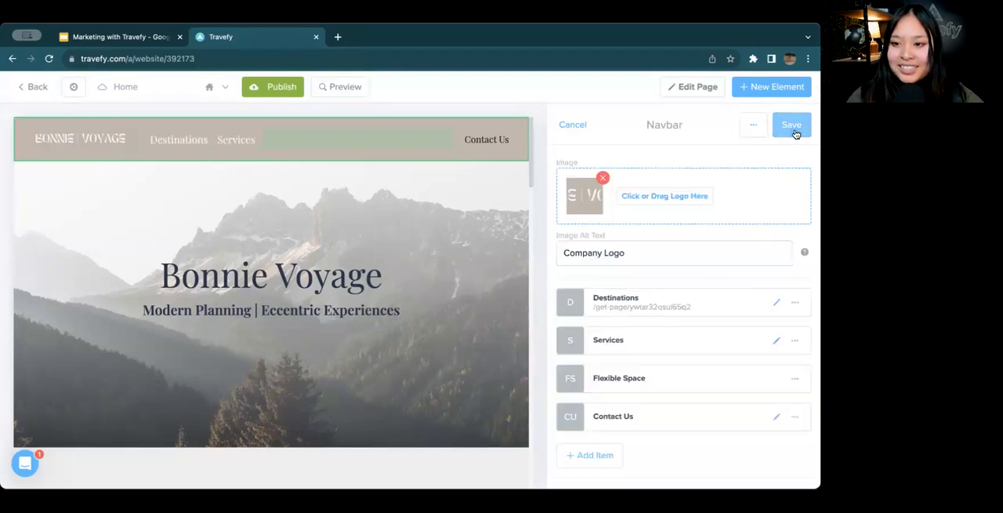
Save the navbar and test its Destinations link in a preview of the Home page
left_click(793, 128)
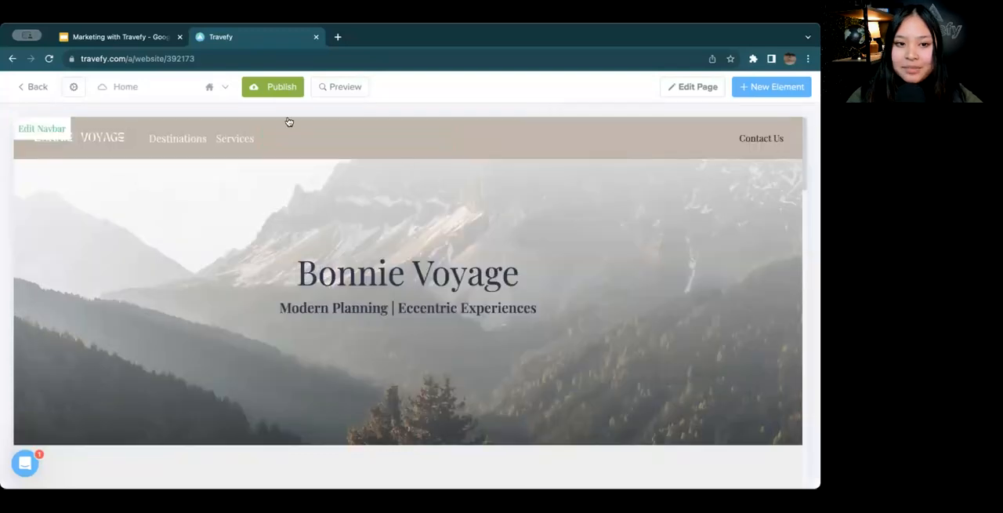
left_click(348, 87)
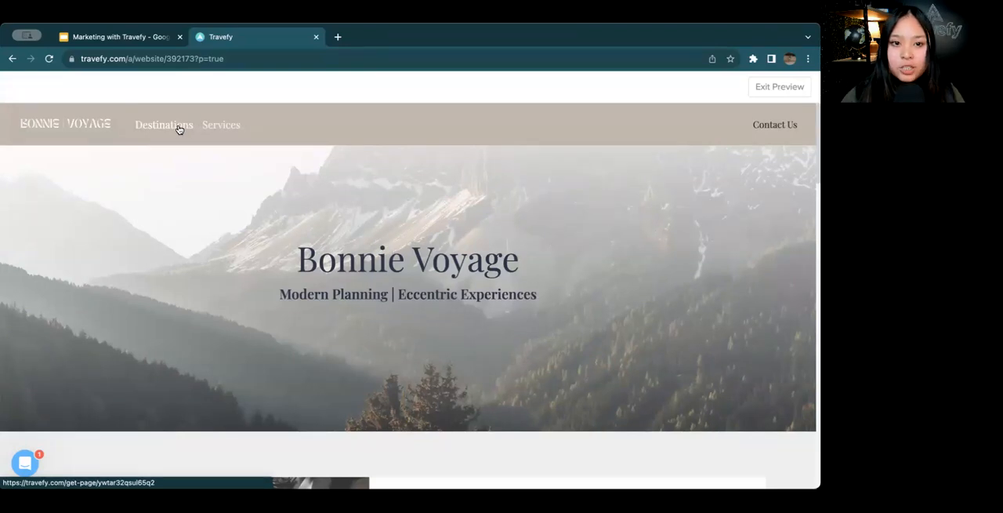
left_click(178, 126)
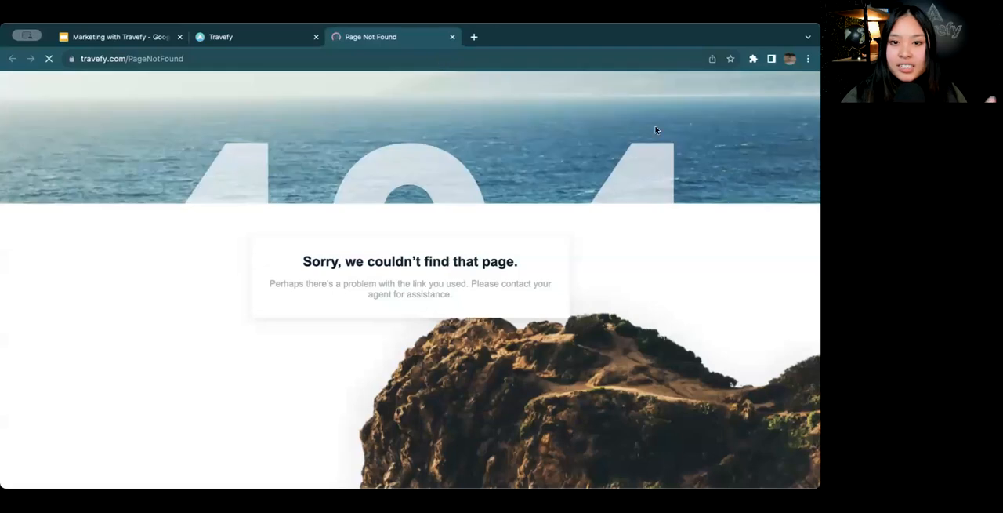
left_click(452, 36)
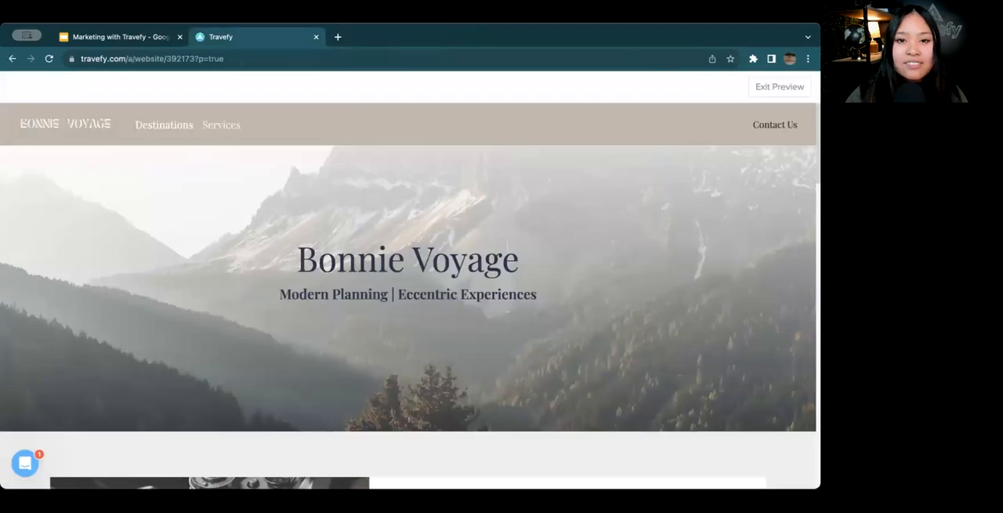
left_click(797, 87)
Switch to "Untitled Page", which holds the Destinations content, and publish it
left_click(222, 93)
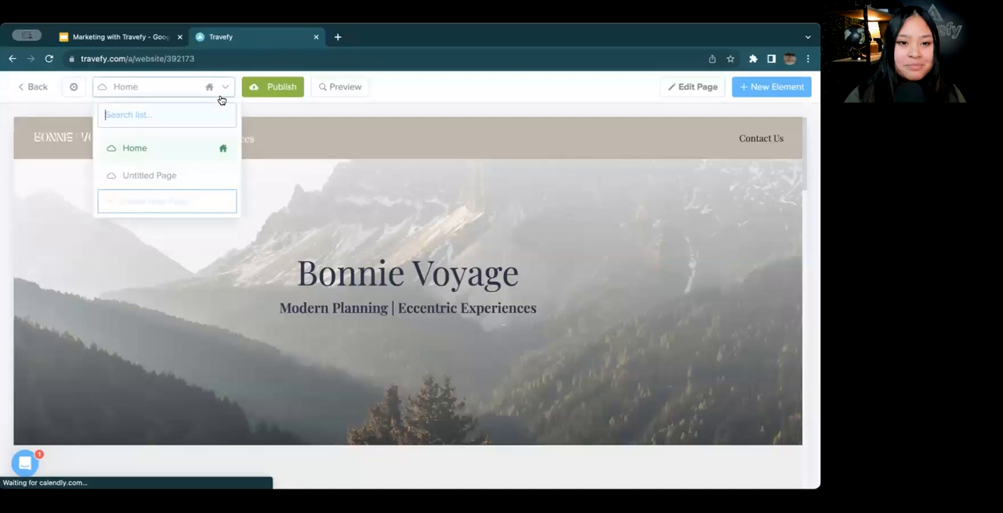
left_click(206, 174)
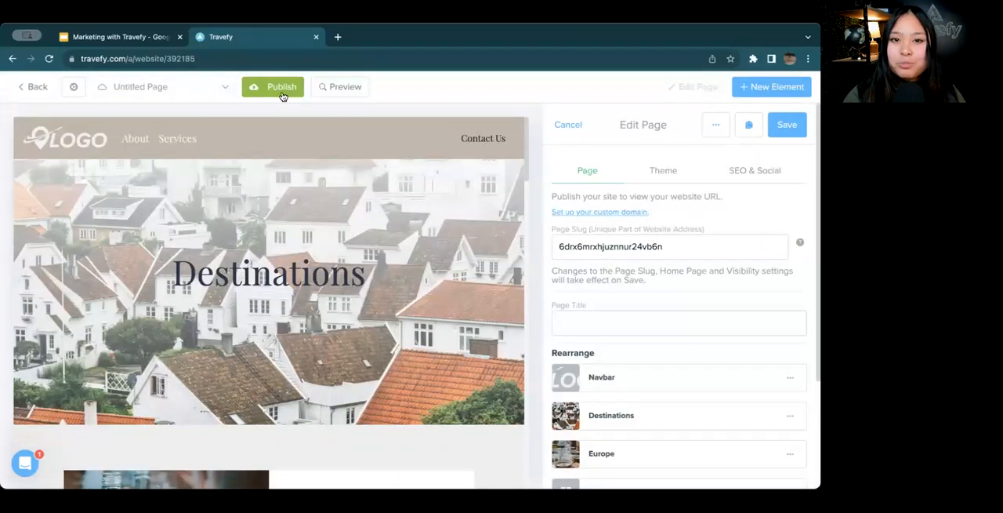
left_click(283, 92)
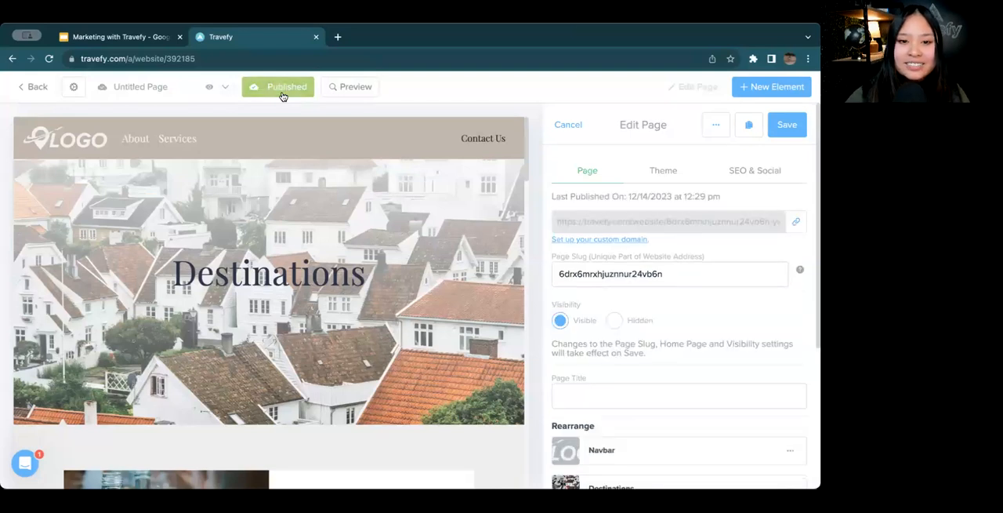
scroll(652, 323, "down", 1)
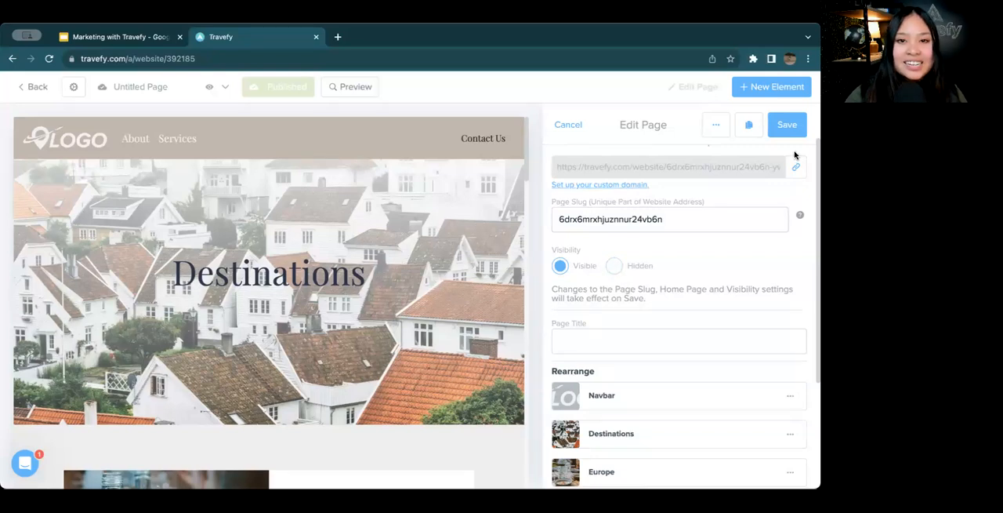
Switch to the Home page and publish it
left_click(192, 86)
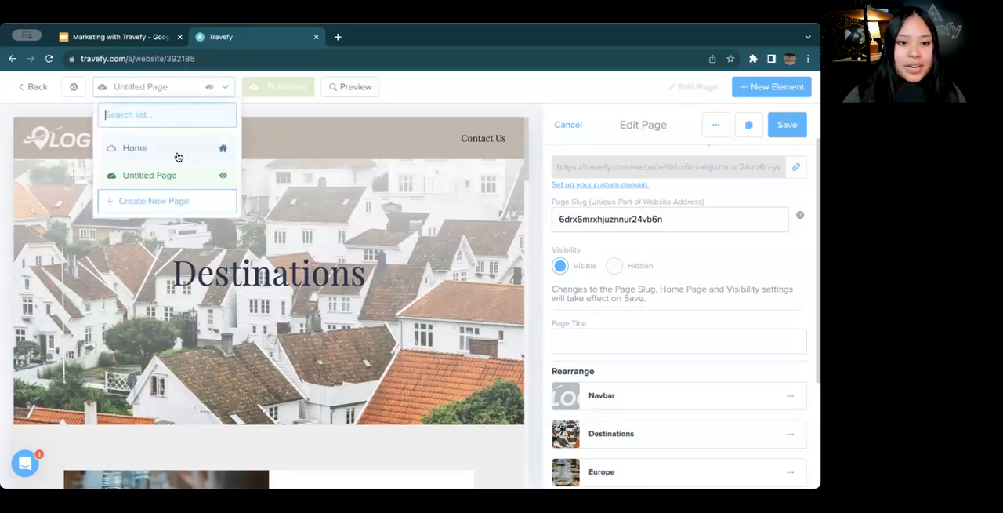
left_click(178, 155)
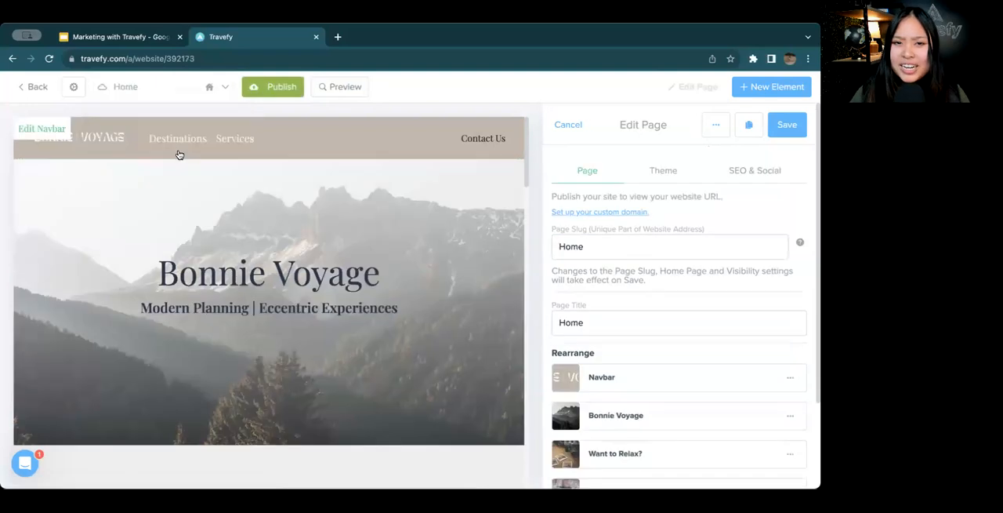
left_click(293, 96)
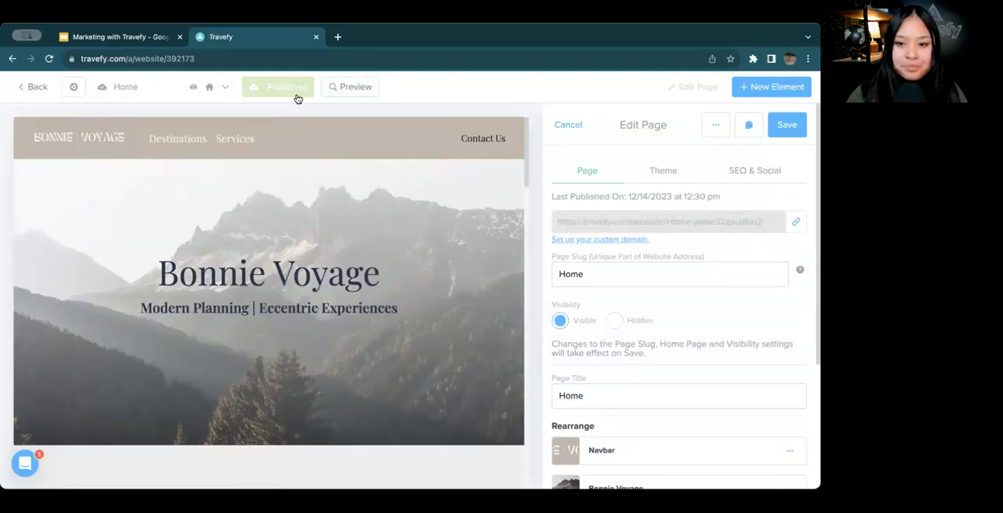
Copy the published Home page's website link and open it in a new browser tab
left_click(795, 228)
left_click(338, 36)
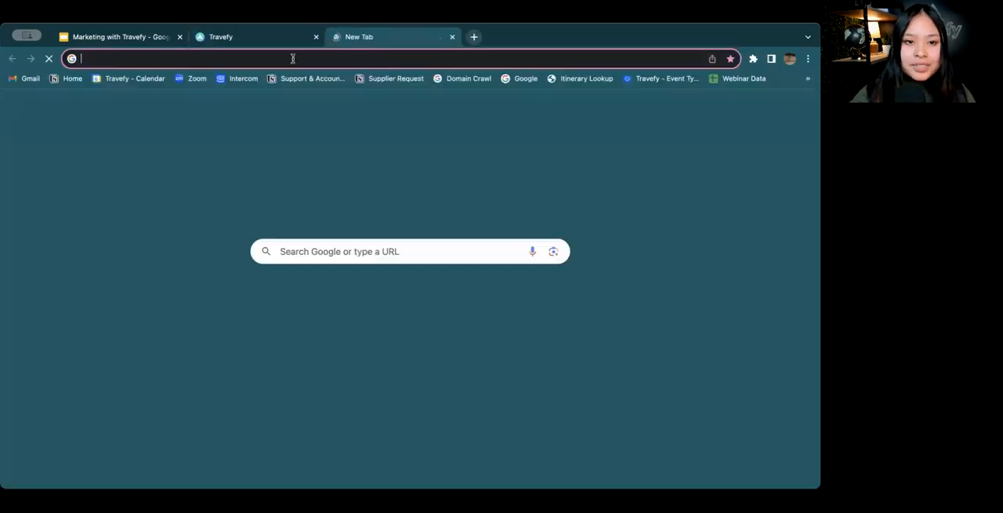
type("https://travefy.com/website/Home-ywtar32qsul8vq2")
key("Return")
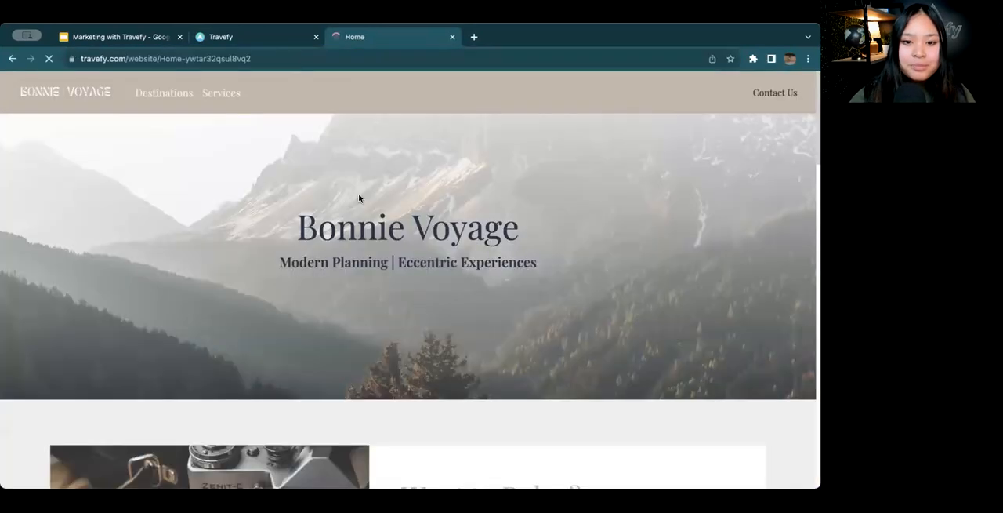
Look over the live Home page, follow its Destinations link and review the Europe and Upcoming Trips sections
scroll(359, 197, "down", 5)
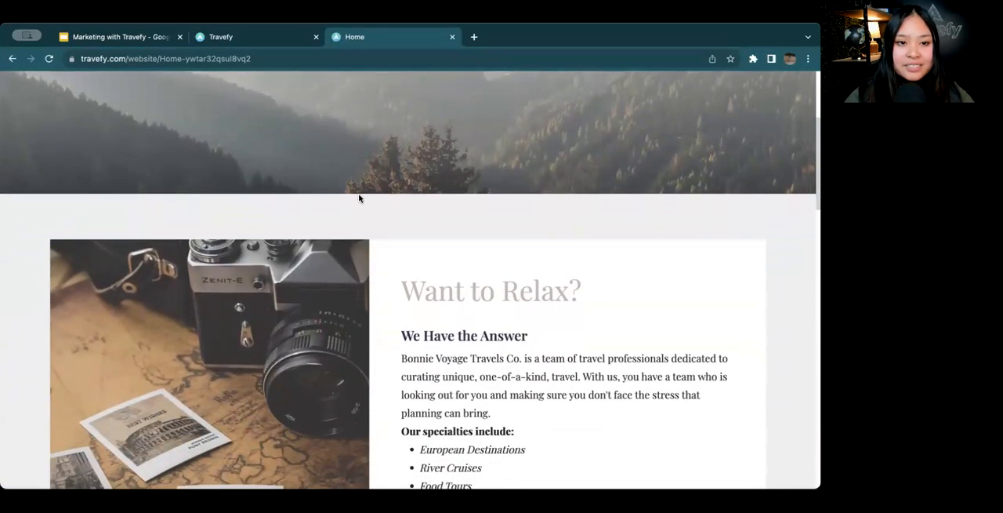
scroll(330, 141, "up", 5)
left_click(179, 94)
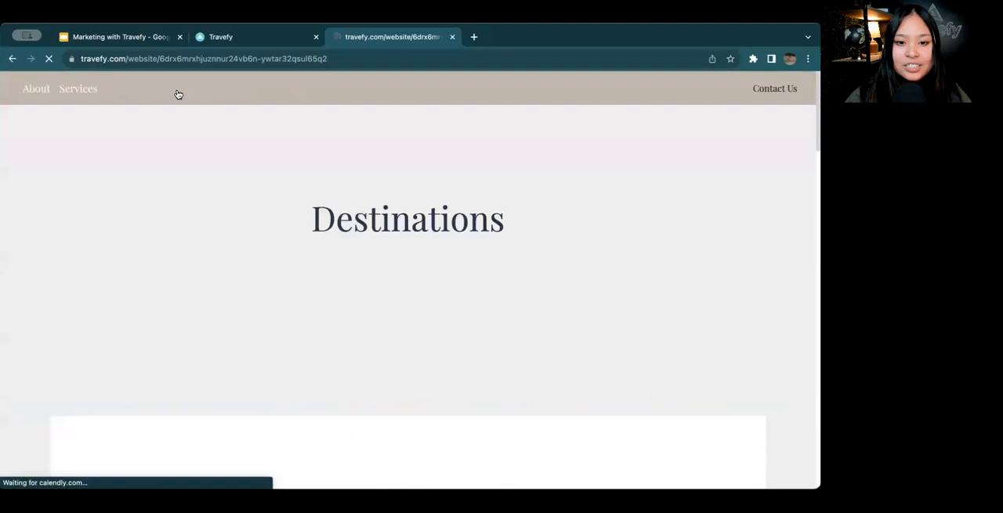
scroll(271, 197, "down", 4)
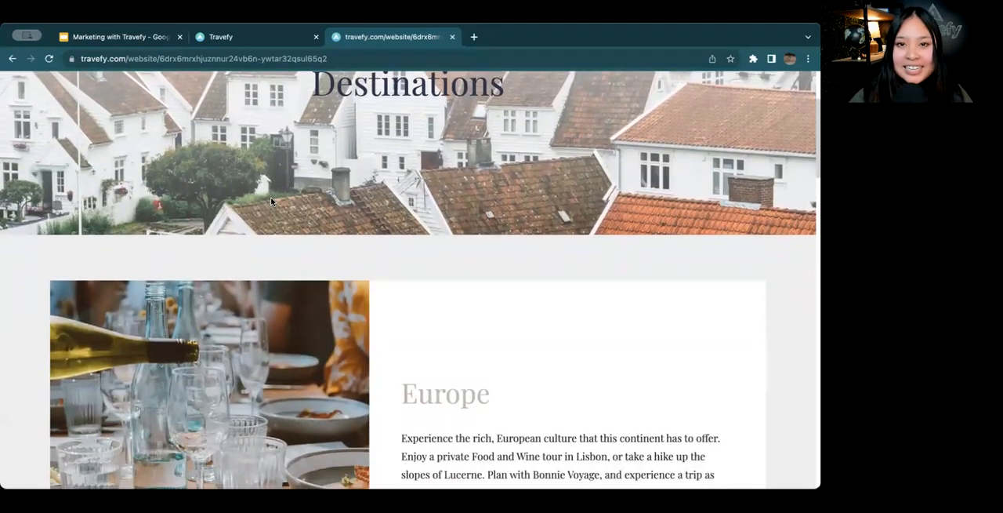
scroll(271, 197, "down", 8)
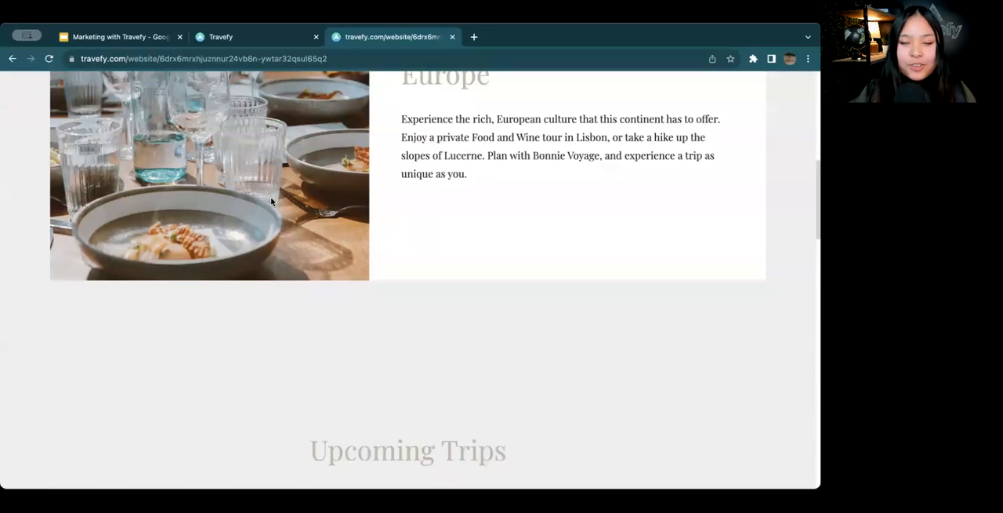
scroll(271, 201, "up", 8)
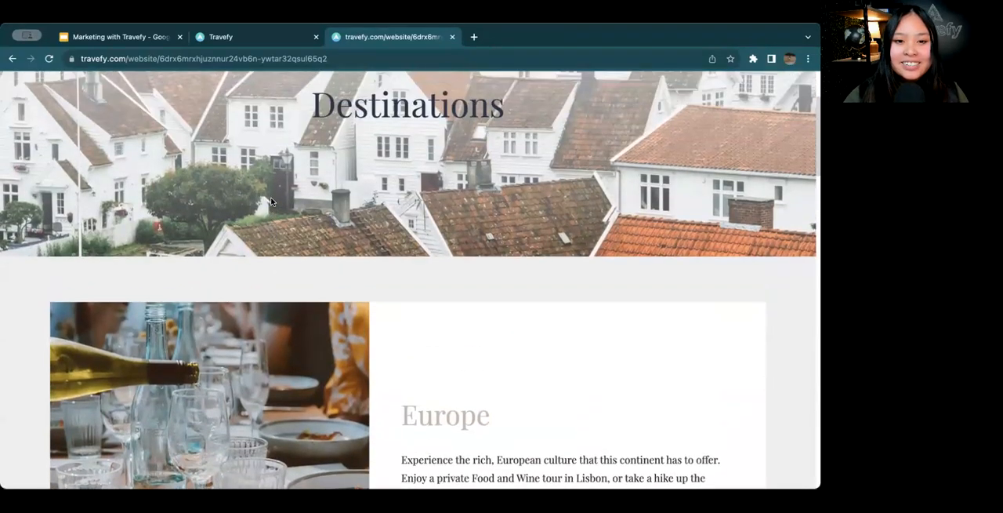
scroll(270, 201, "up", 3)
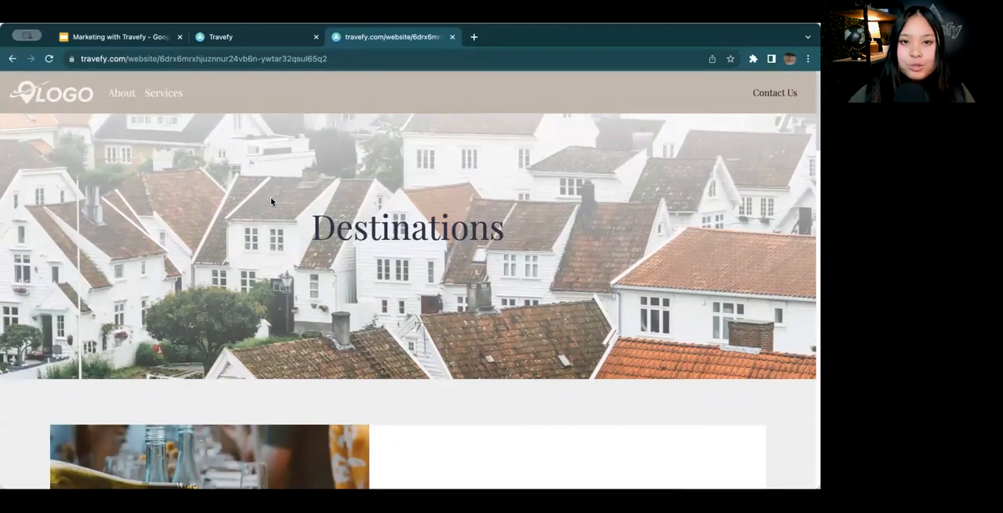
Return to the website editor, close the live site tab and save the Home page's settings
left_click(255, 37)
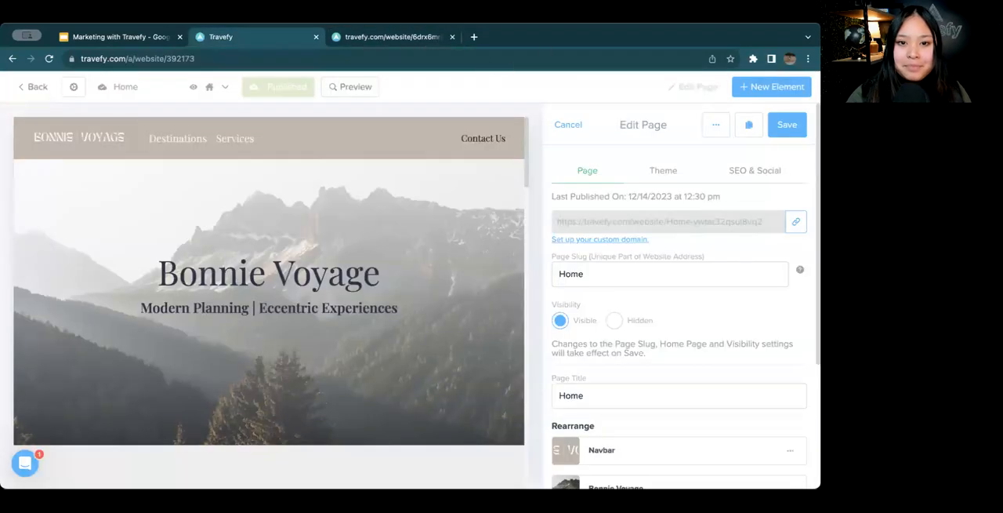
left_click(453, 37)
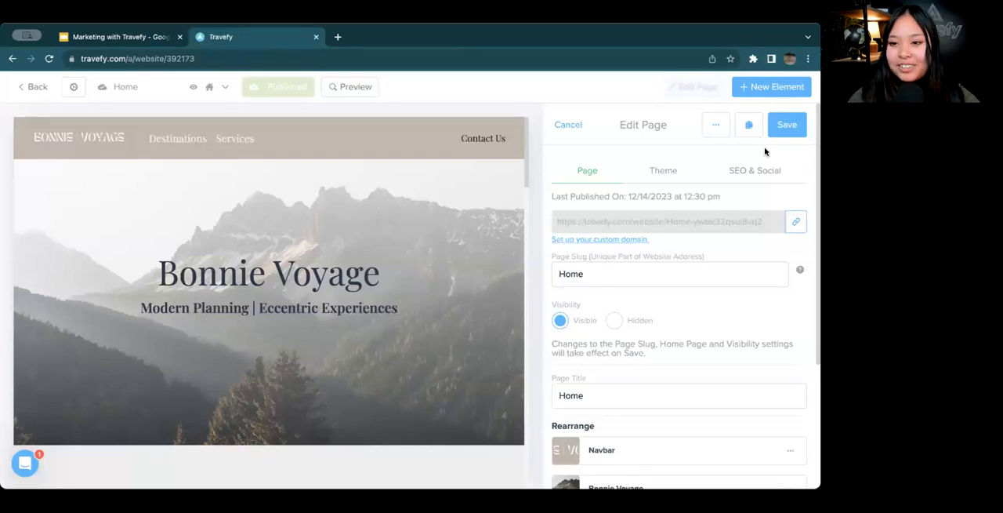
left_click(782, 130)
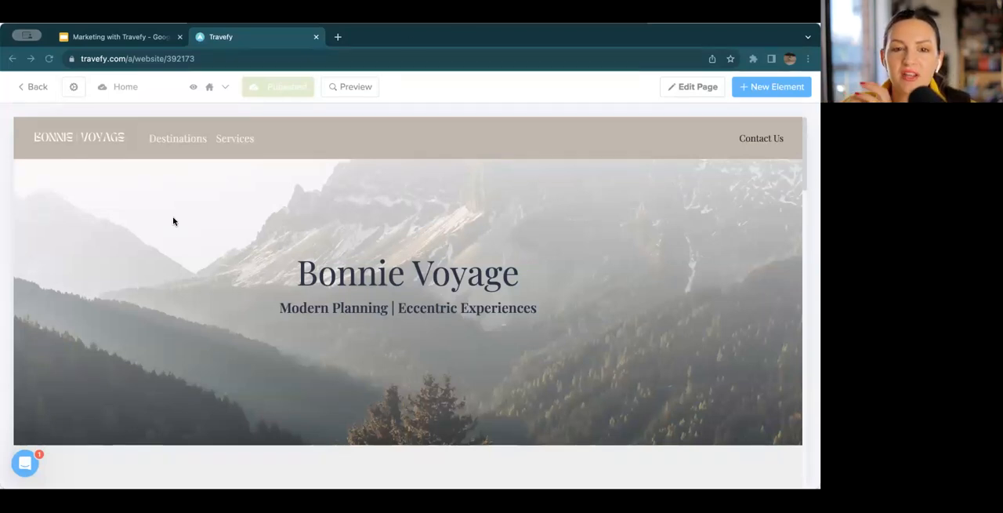
Replace the navbar's logo with the square Bonnie Voyage logo version uploaded from the device and save the navbar
left_click(148, 146)
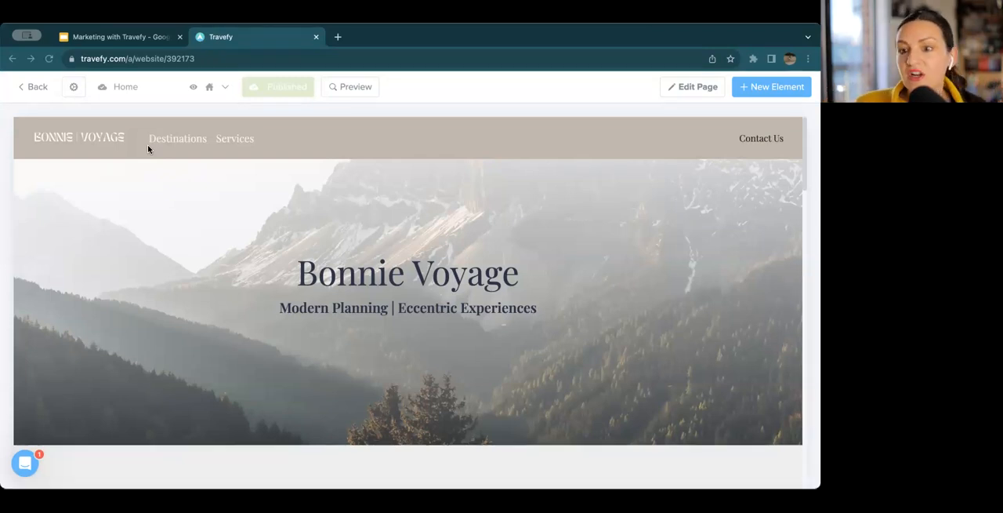
left_click(148, 148)
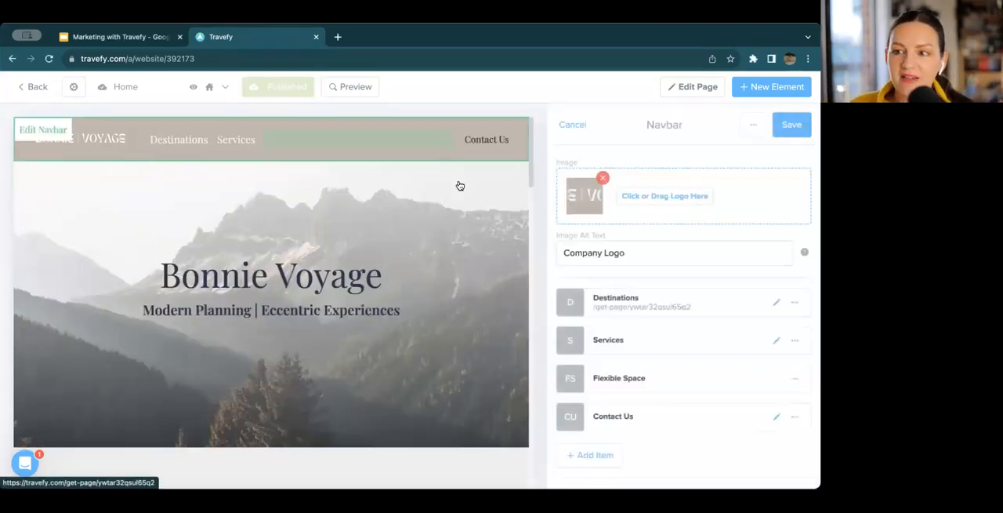
left_click(684, 197)
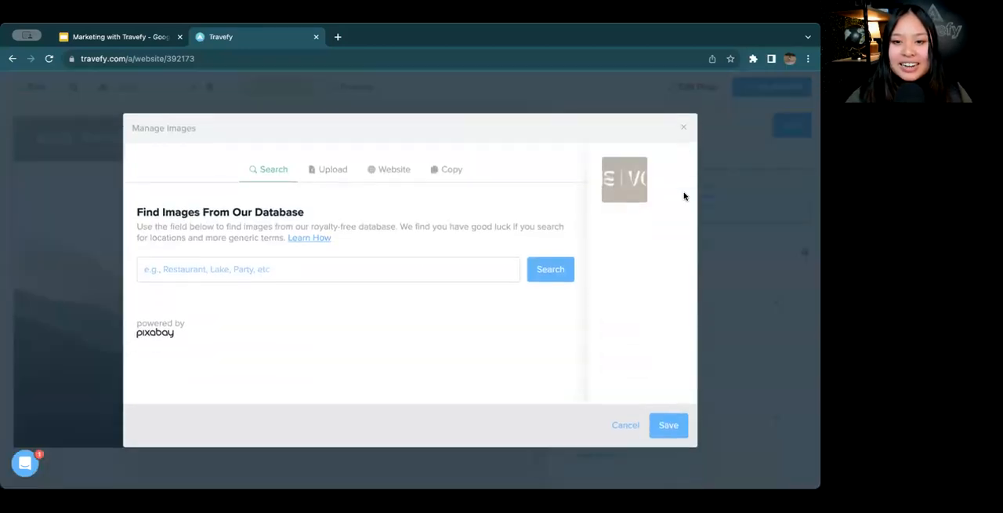
left_click(685, 129)
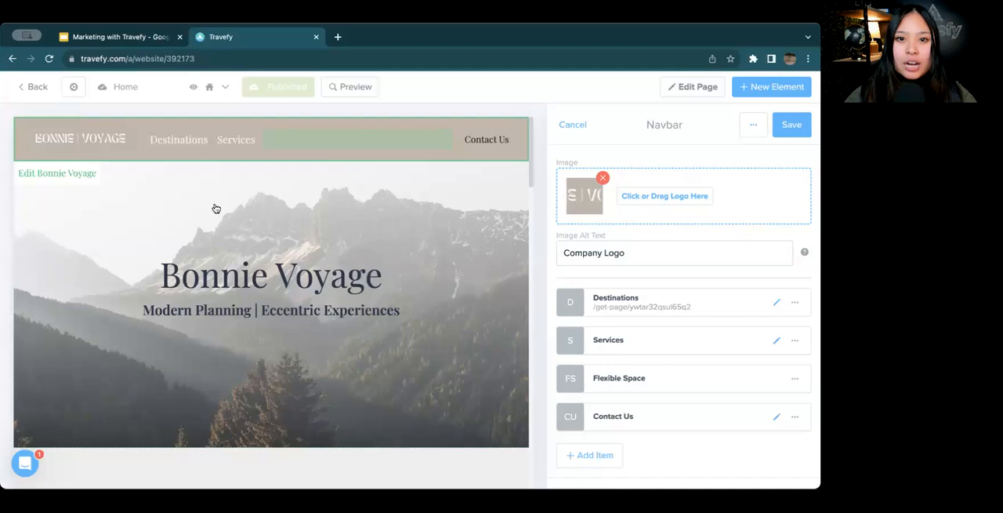
left_click(680, 202)
left_click(337, 170)
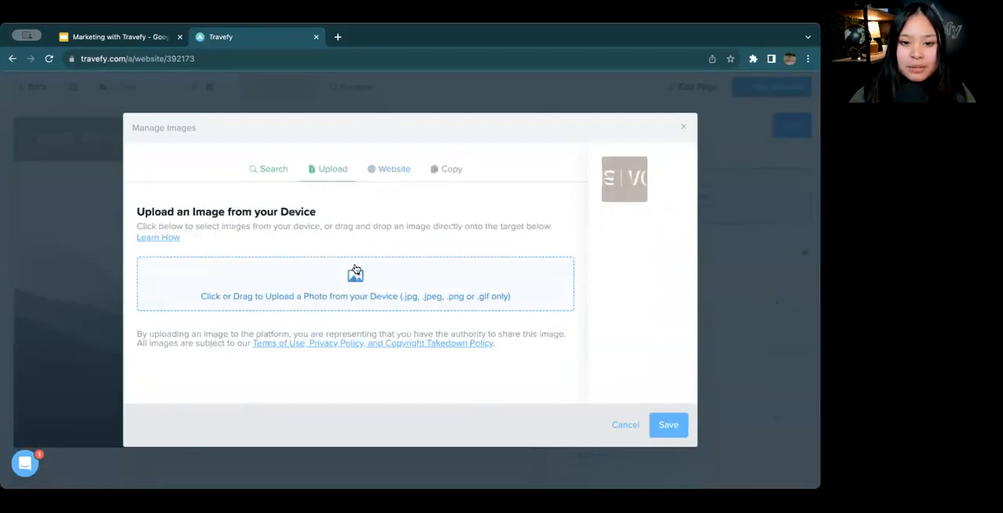
left_click(354, 274)
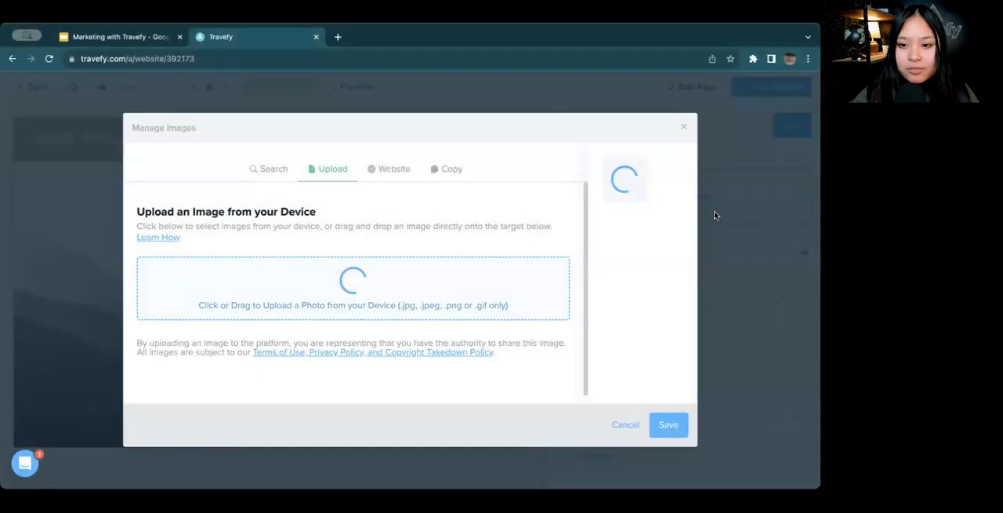
left_click(669, 424)
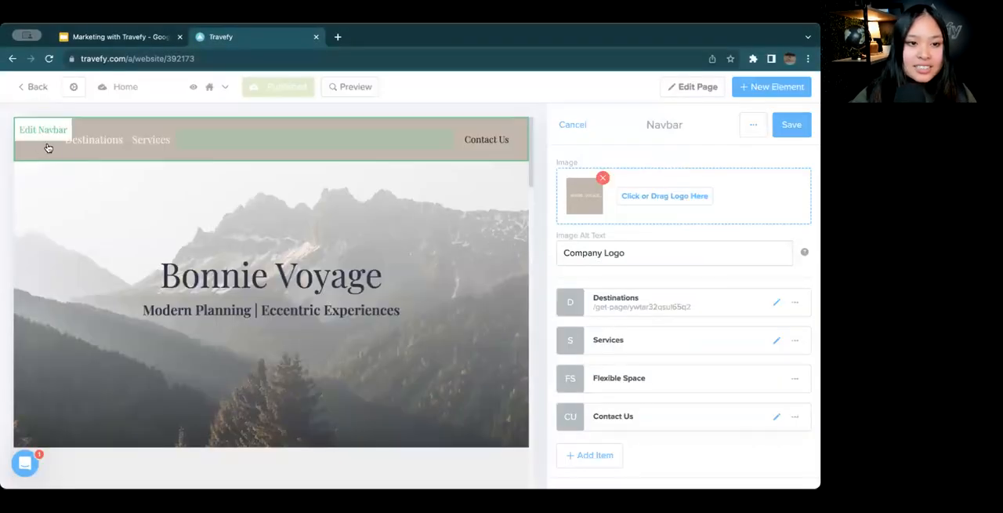
left_click(775, 134)
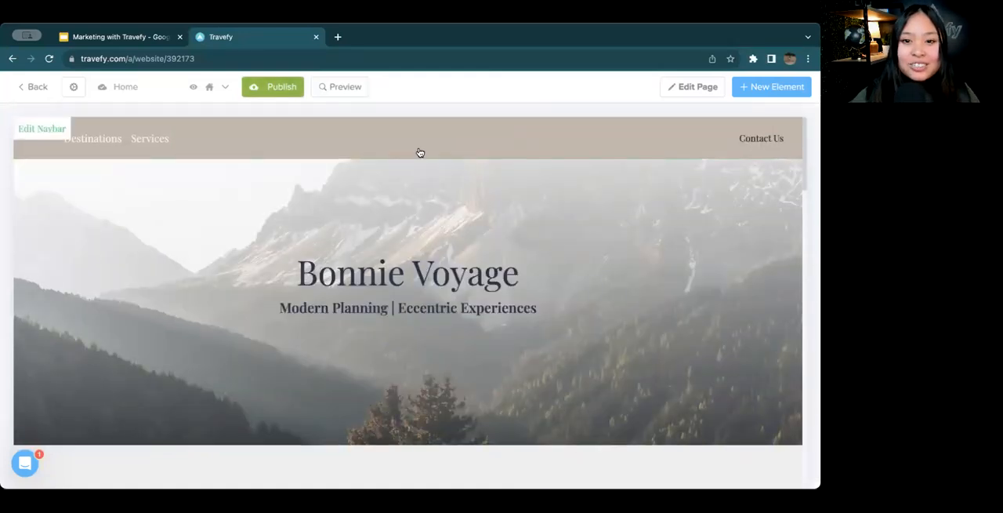
Replace the navbar's logo with the closely cropped Bonnie Voyage logo uploaded from the device and save the navbar
left_click(473, 154)
left_click(690, 205)
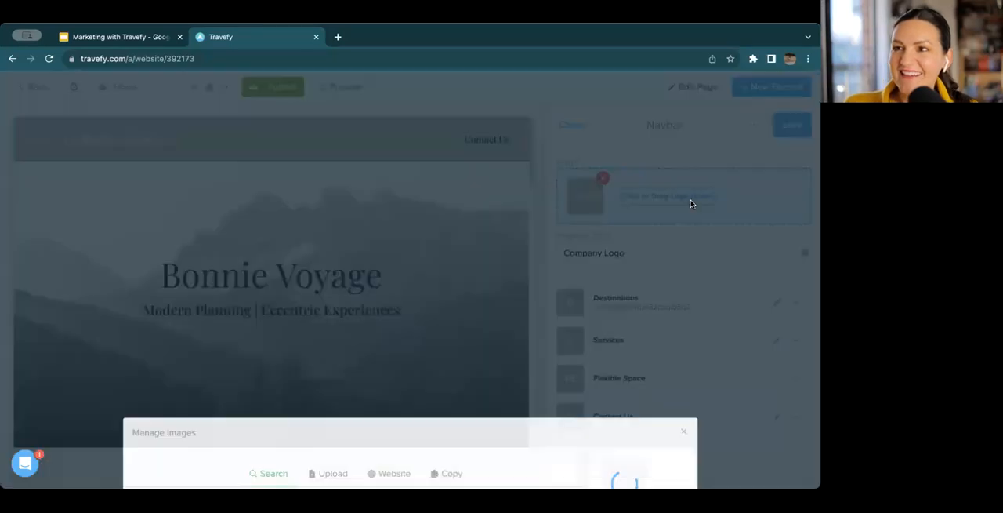
left_click(324, 177)
left_click(314, 270)
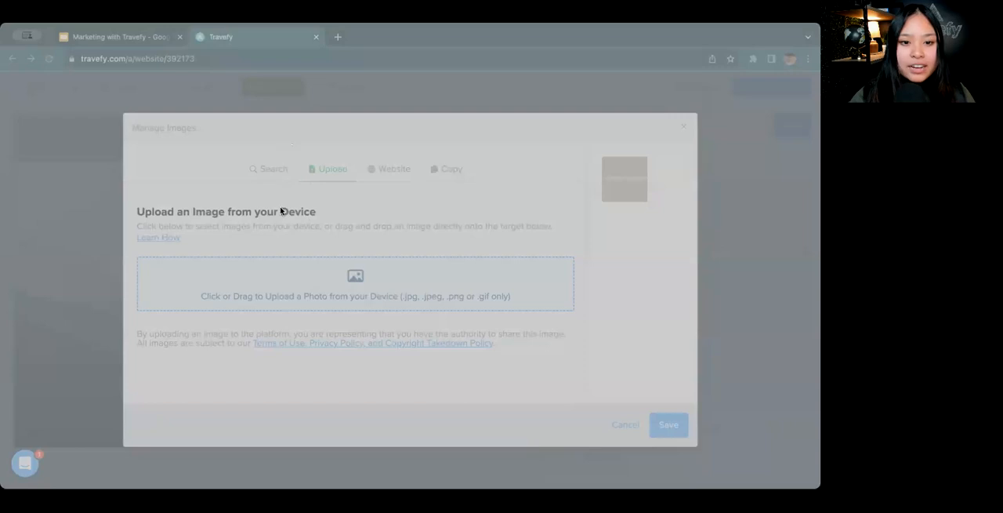
left_click(678, 458)
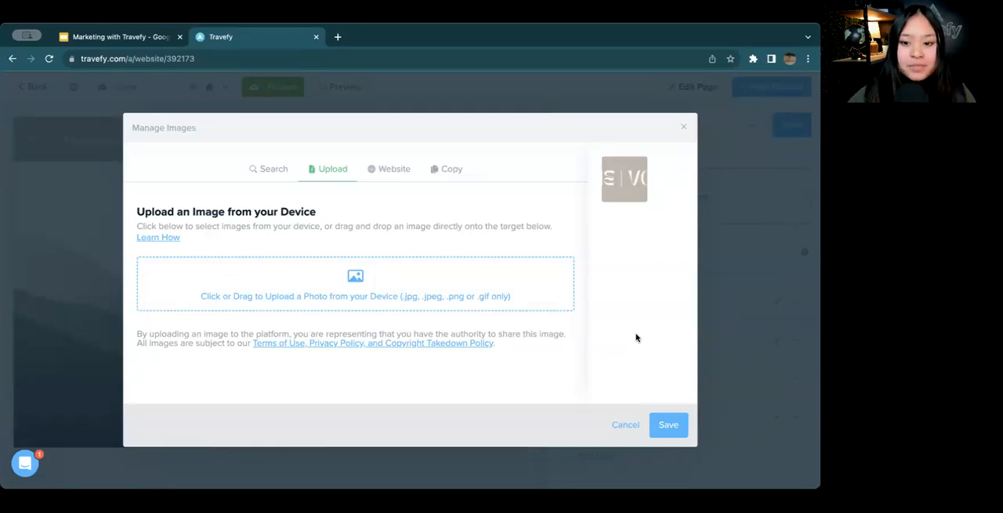
left_click(667, 424)
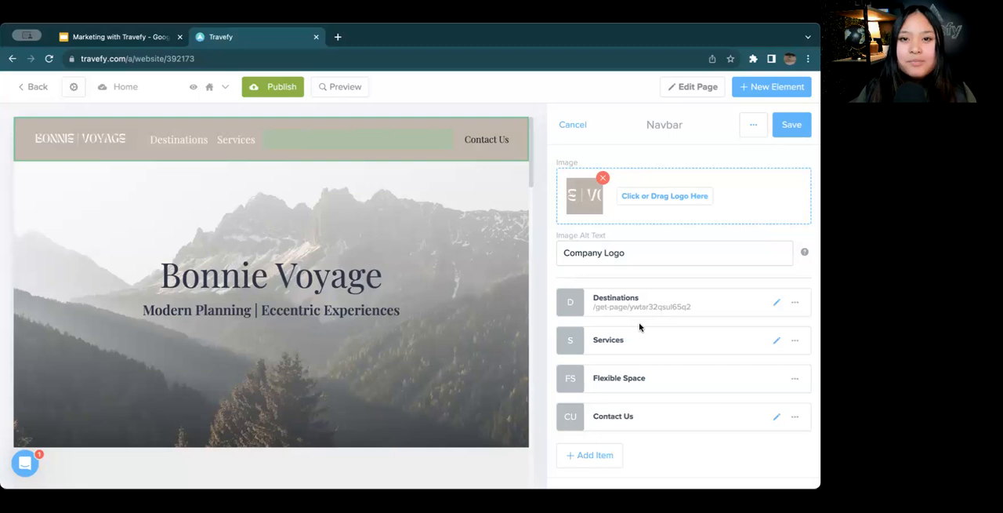
left_click(788, 124)
Open the Travefy support messenger to view its help options
left_click(26, 464)
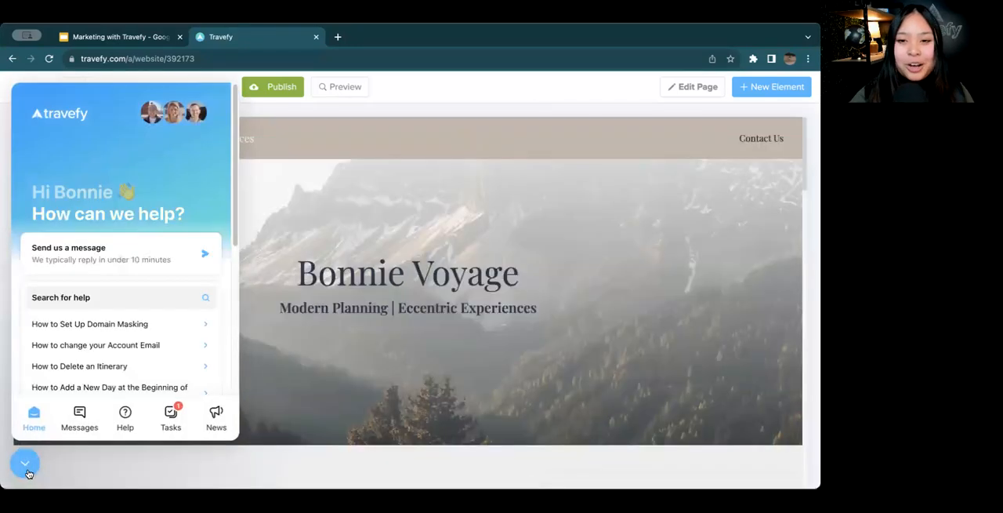
Close the support messenger and look over the website's list of pages
left_click(26, 464)
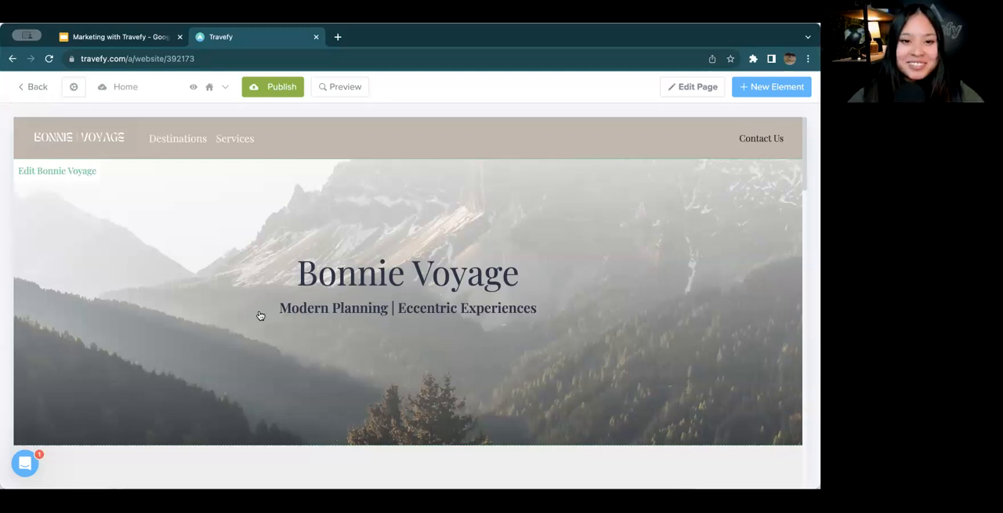
left_click(165, 93)
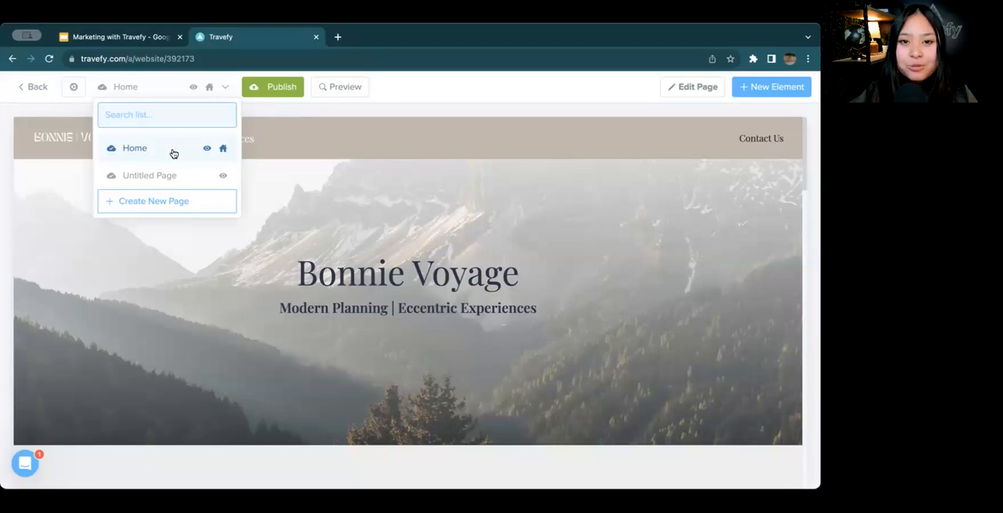
left_click(324, 112)
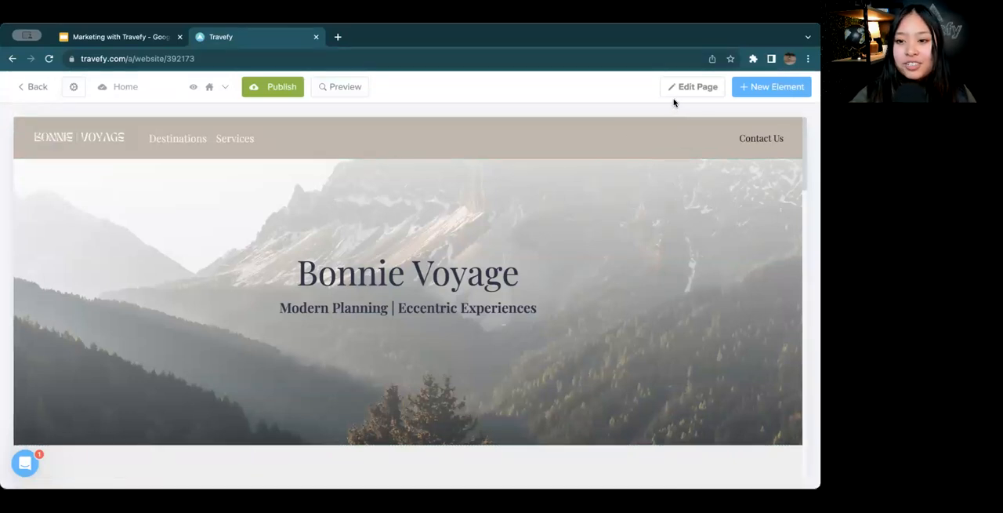
left_click(187, 87)
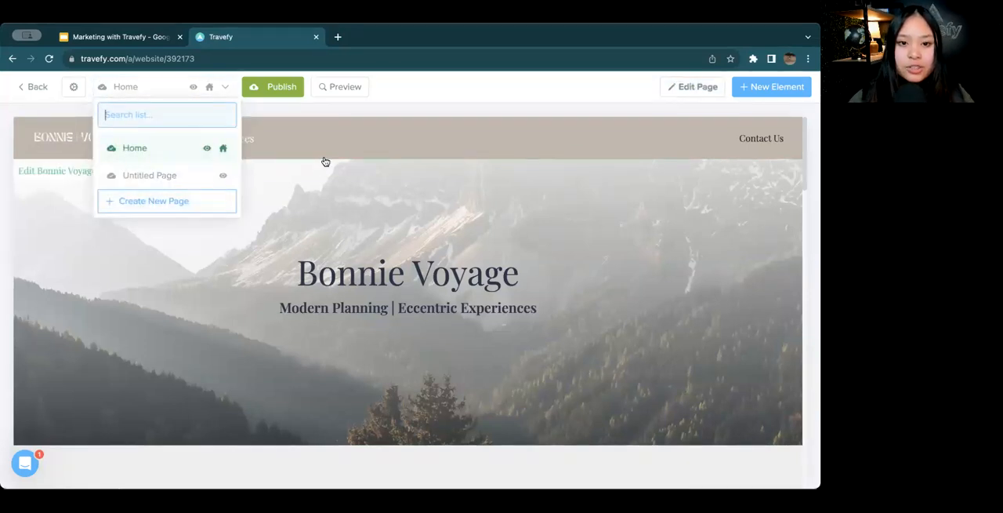
left_click(311, 112)
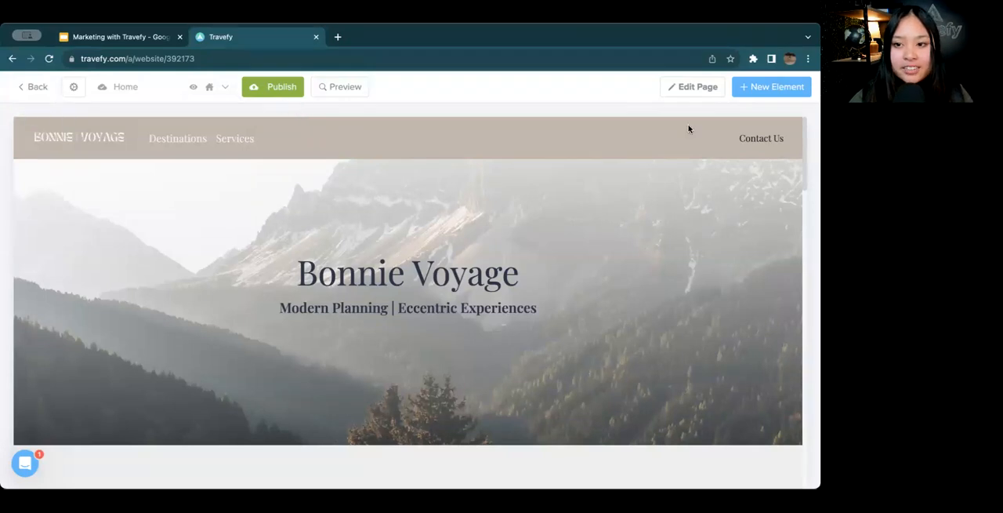
Duplicate the Home page from its page settings and review the copied sections
left_click(713, 89)
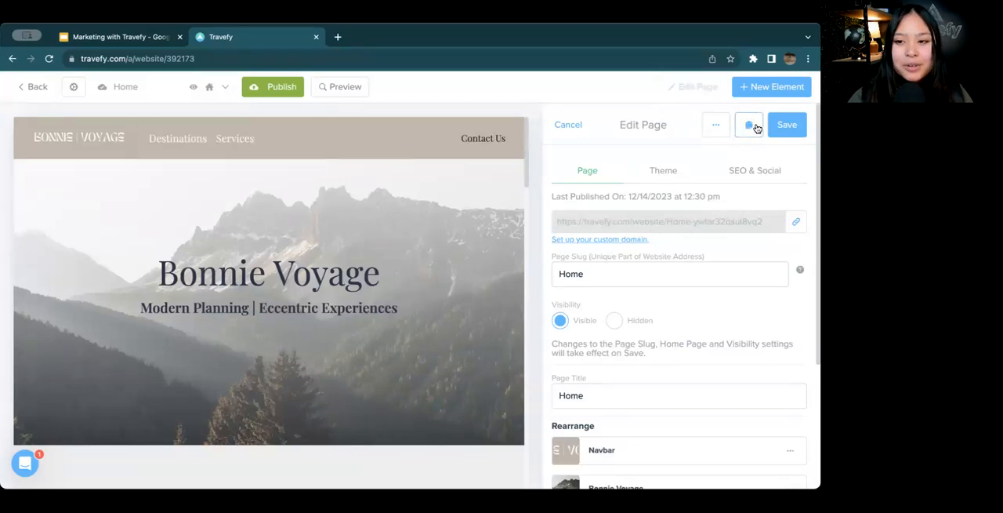
left_click(749, 125)
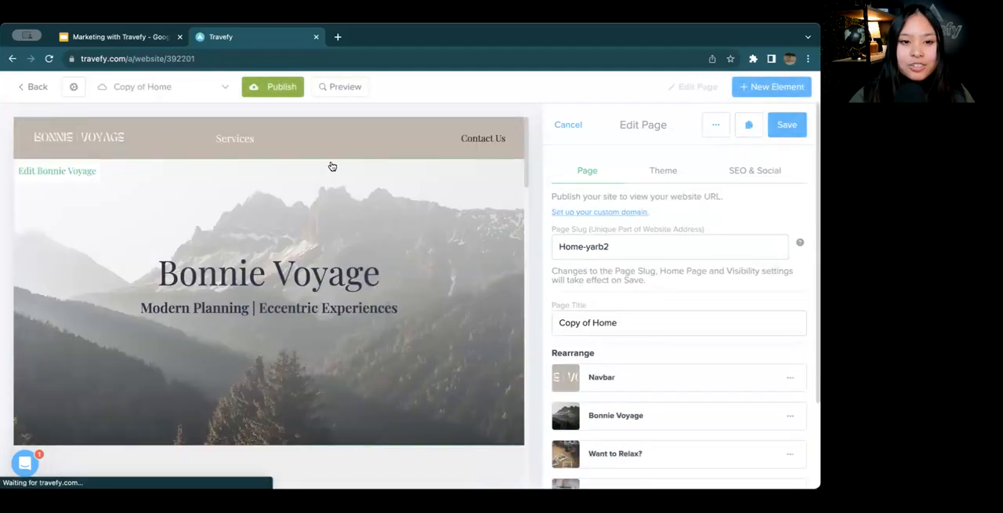
scroll(376, 259, "down", 3)
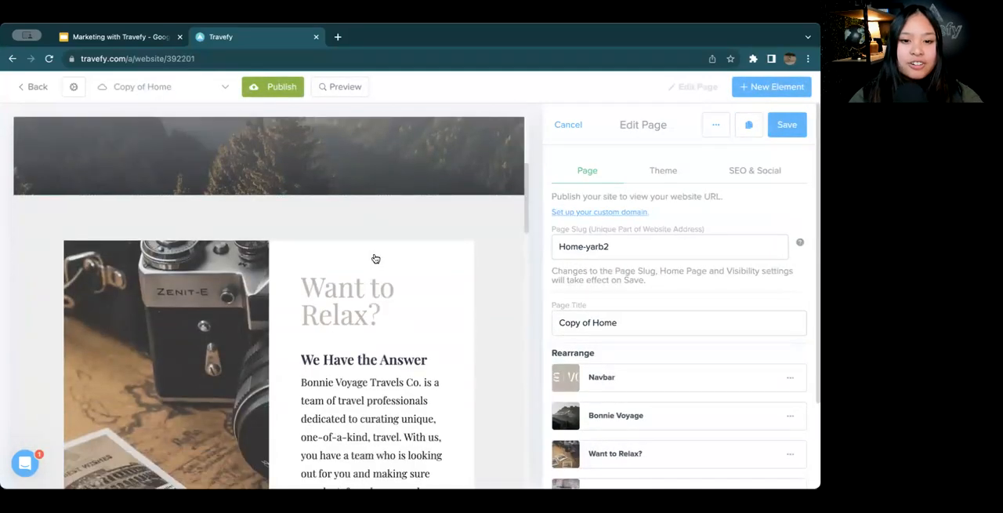
scroll(376, 258, "down", 15)
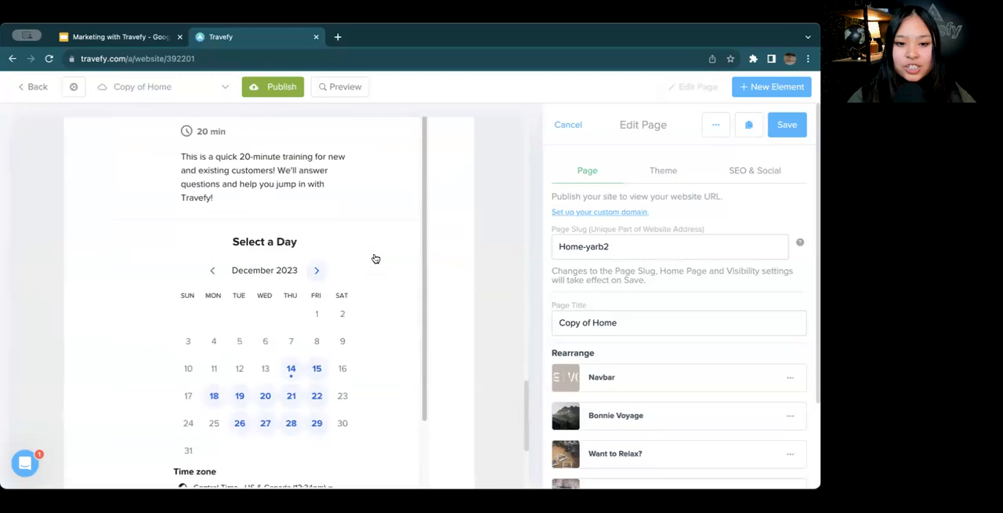
scroll(376, 259, "down", 2)
scroll(452, 309, "up", 5)
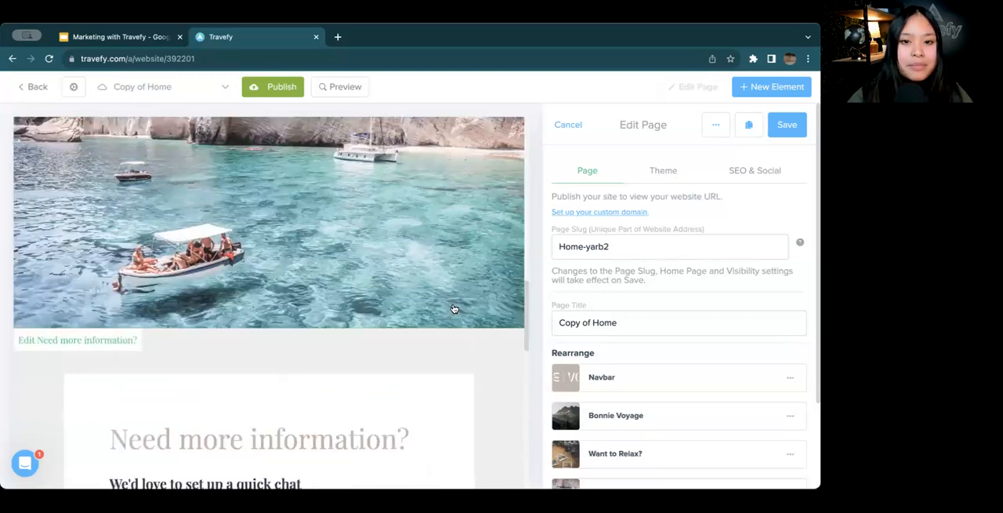
scroll(452, 309, "up", 10)
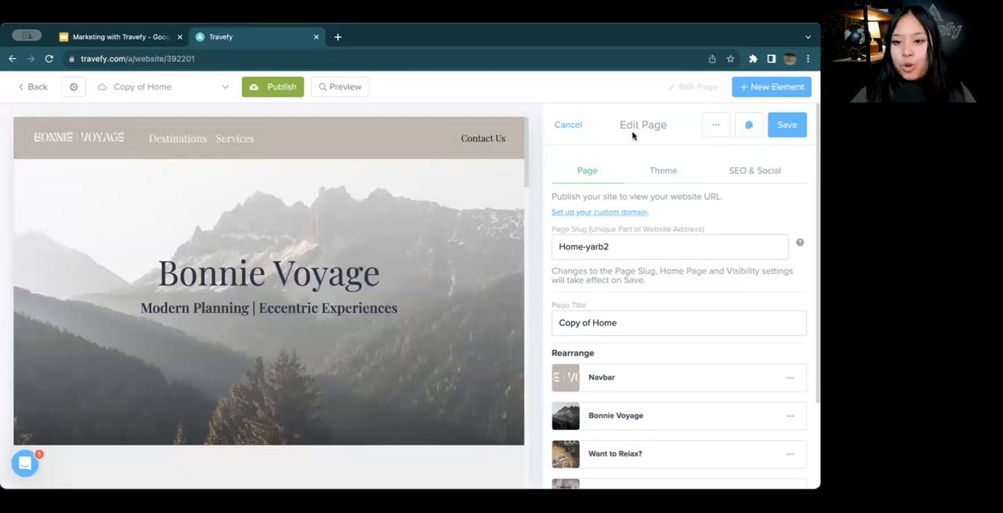
Close the copied page's settings and switch back to the original Home page
left_click(571, 126)
left_click(137, 87)
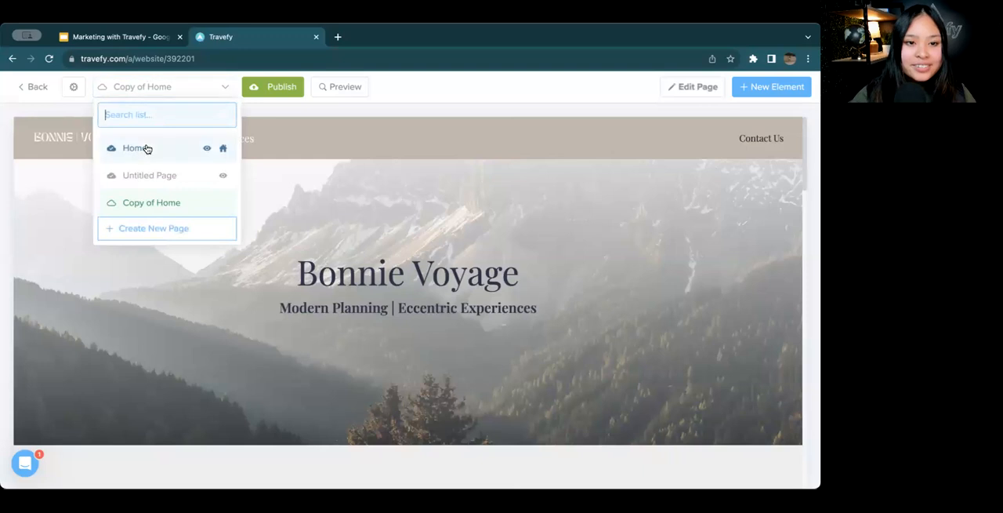
left_click(148, 148)
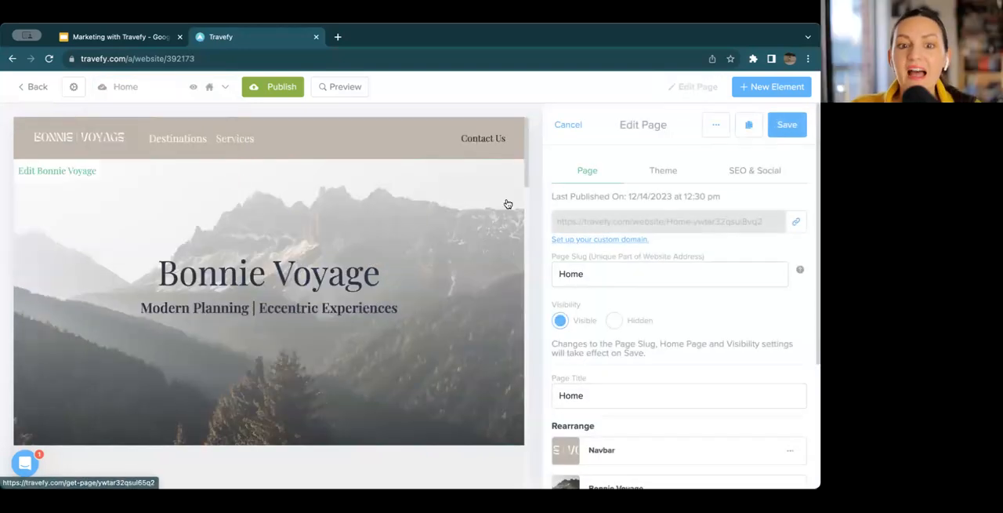
left_click(779, 134)
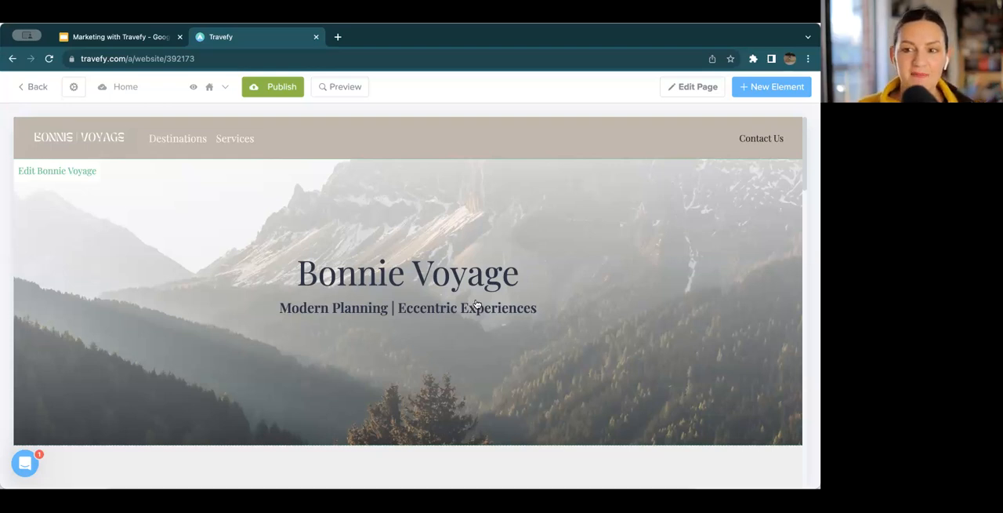
Insert a Right Aside element between the "Want to Relax?" section and the boat photo on the Home page
scroll(475, 305, "down", 3)
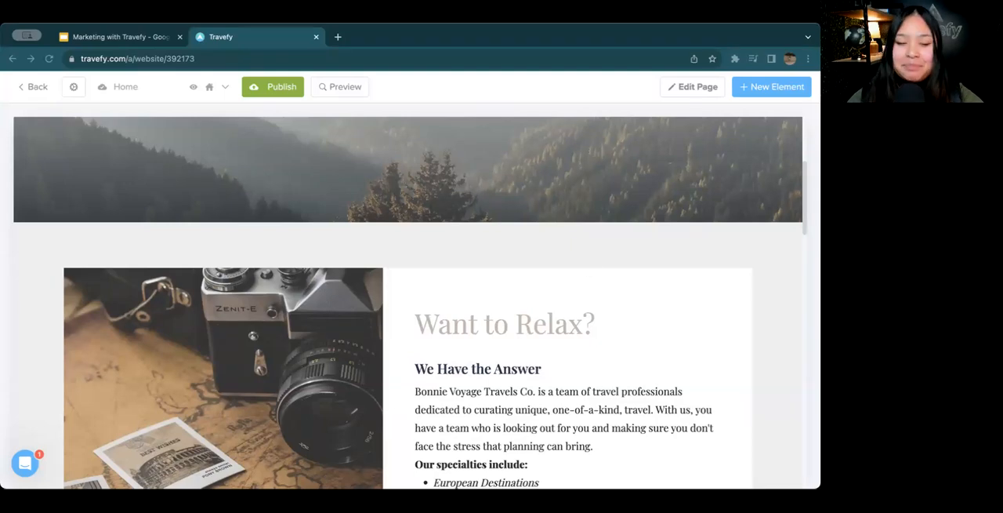
scroll(370, 305, "down", 5)
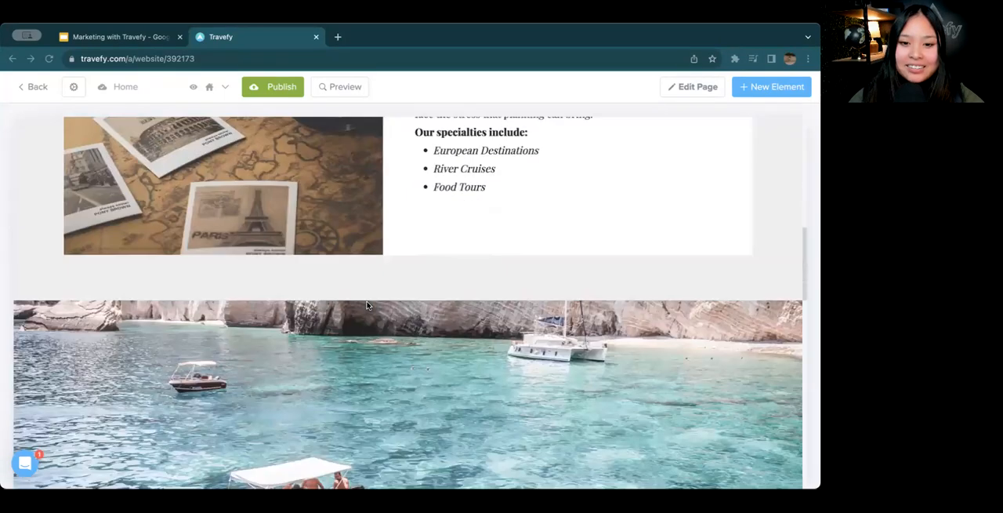
left_click(784, 88)
scroll(745, 275, "down", 5)
scroll(752, 314, "down", 10)
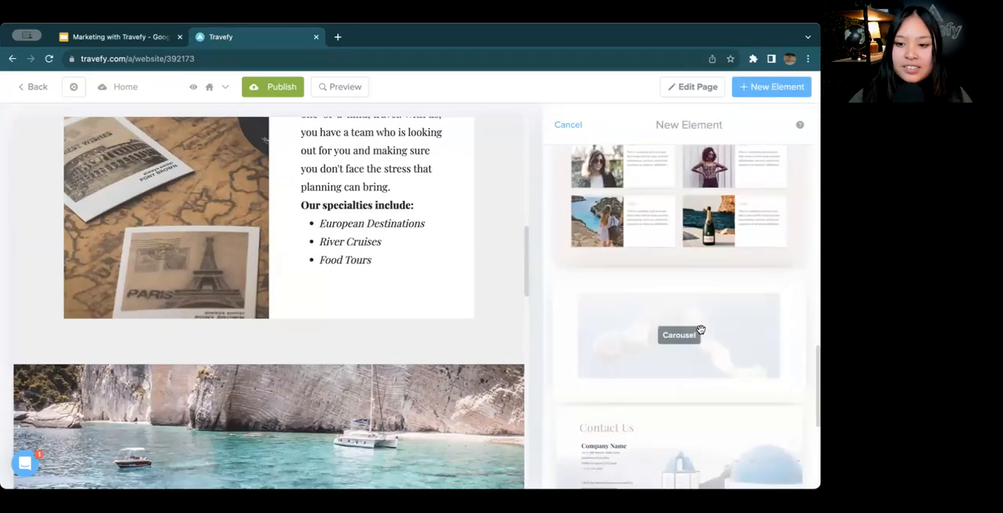
scroll(701, 329, "up", 15)
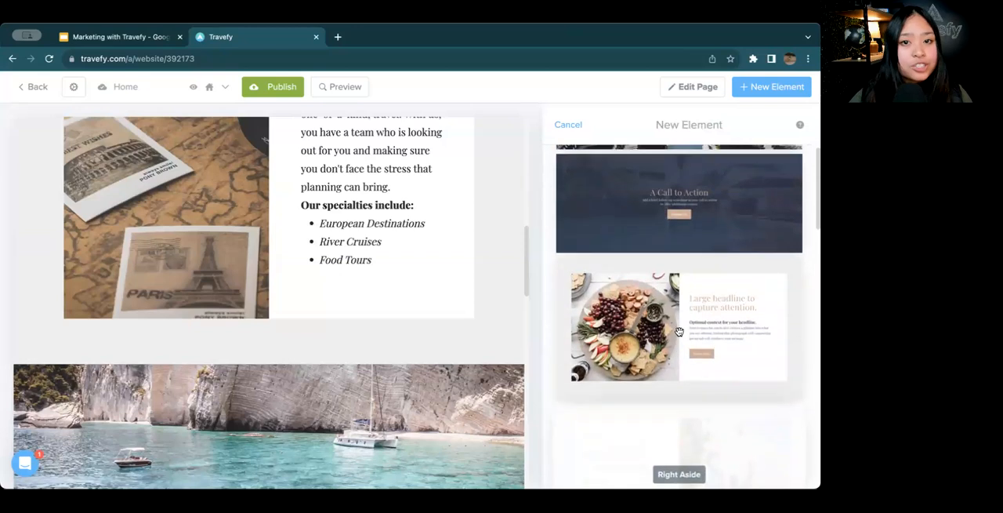
scroll(679, 332, "up", 5)
scroll(679, 331, "down", 7)
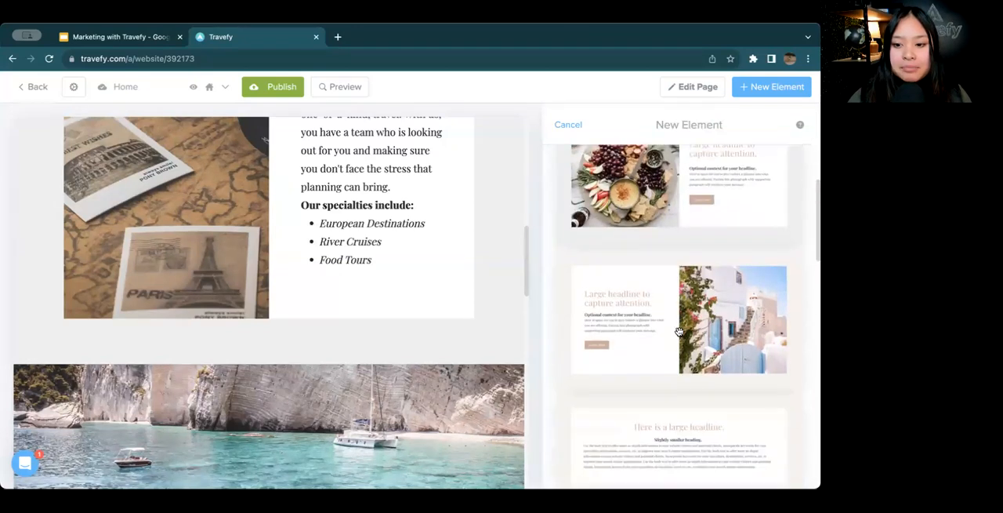
scroll(679, 331, "down", 2)
left_click_drag(679, 203, 260, 365)
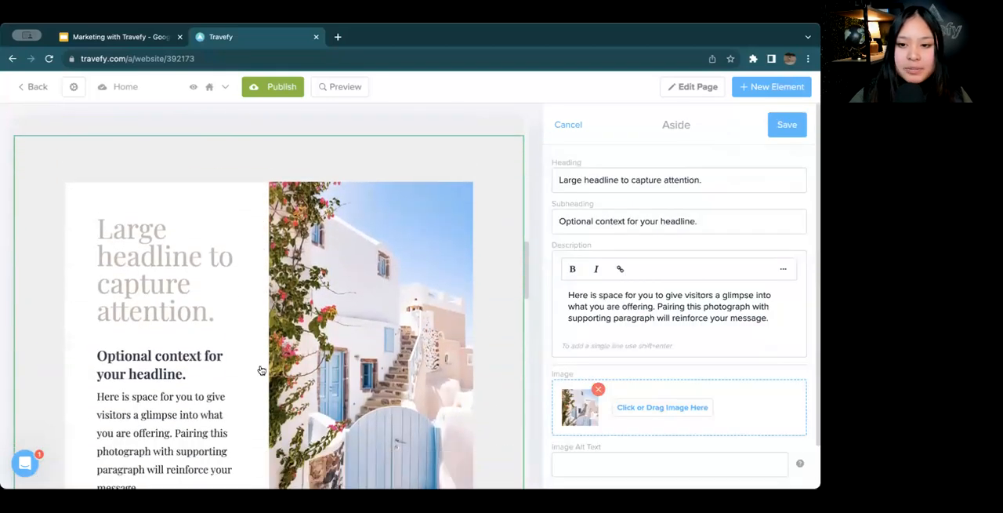
Replace the new aside's image with the square Bonnie Voyage logo uploaded from the device
scroll(654, 375, "down", 2)
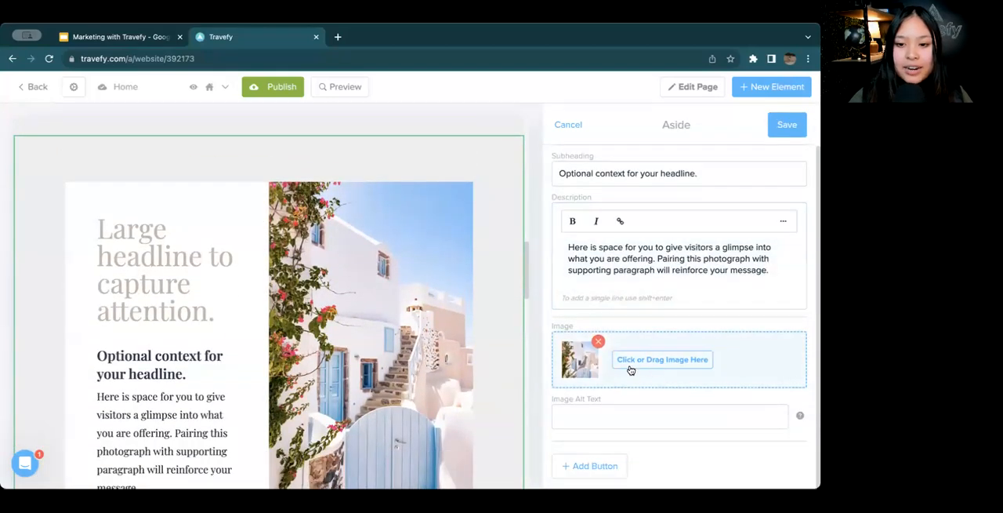
left_click(647, 362)
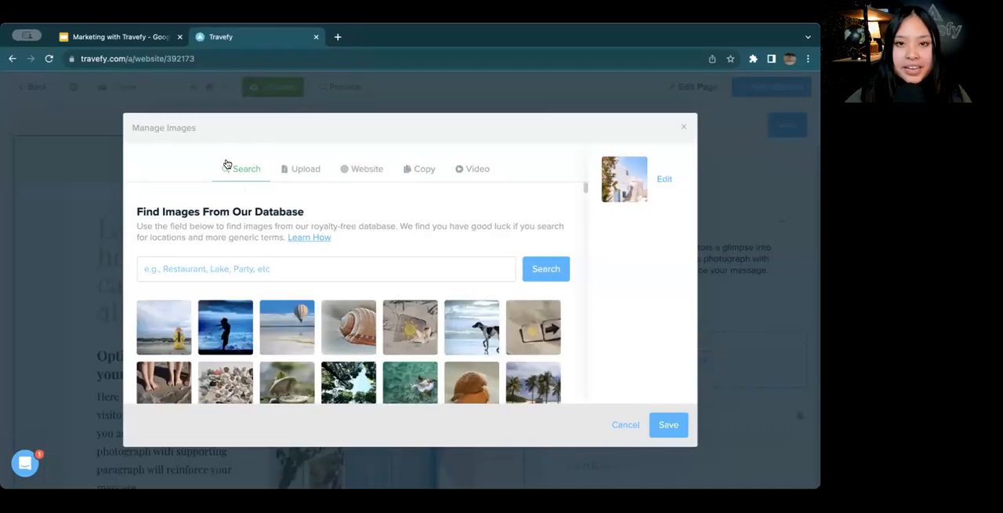
left_click(303, 168)
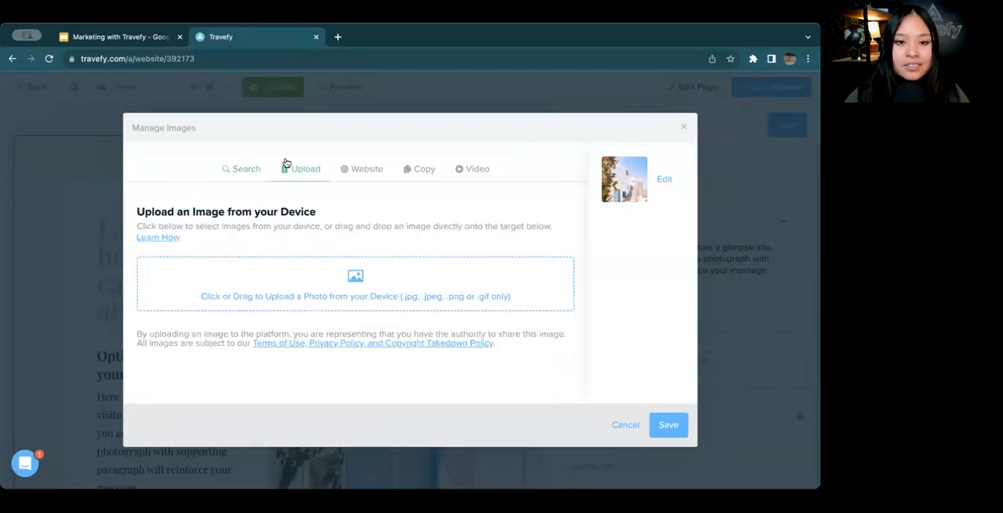
left_click(381, 288)
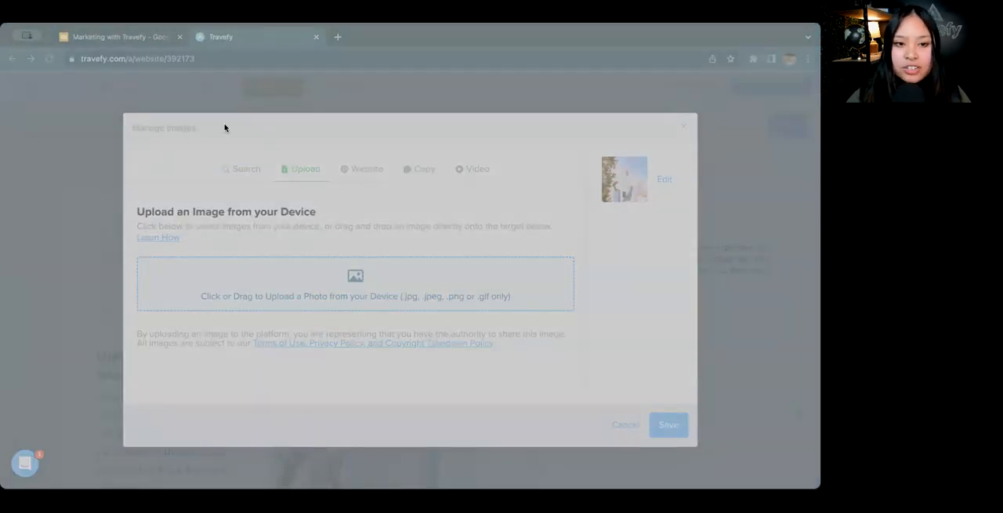
left_click(671, 449)
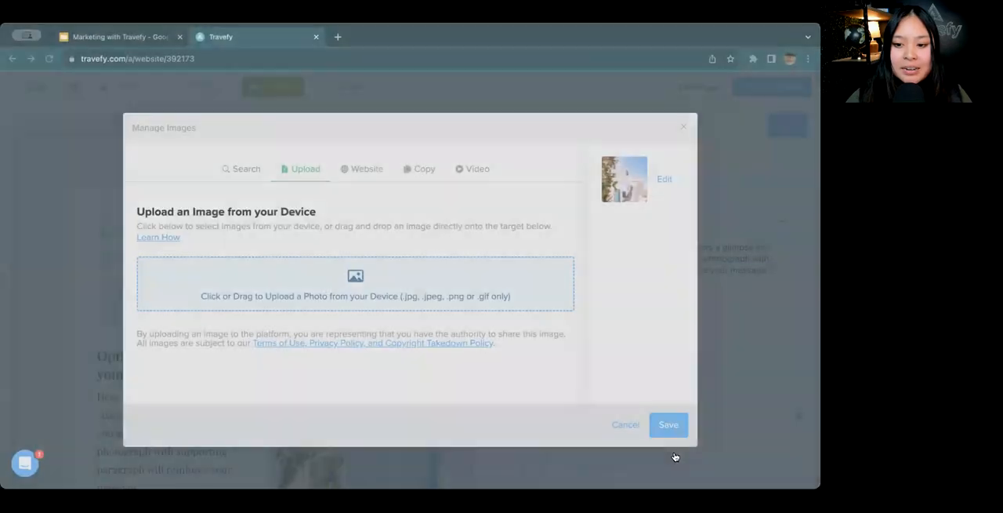
Crop the aside's logo image to its full width around the Bonnie Voyage lettering and save the element
left_click(664, 179)
left_click_drag(505, 227, 423, 218)
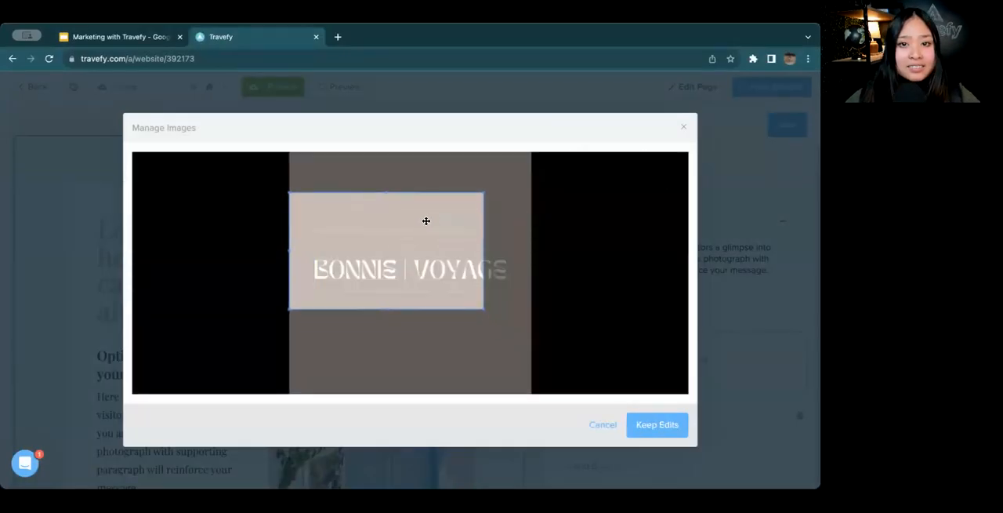
left_click_drag(483, 308, 532, 339)
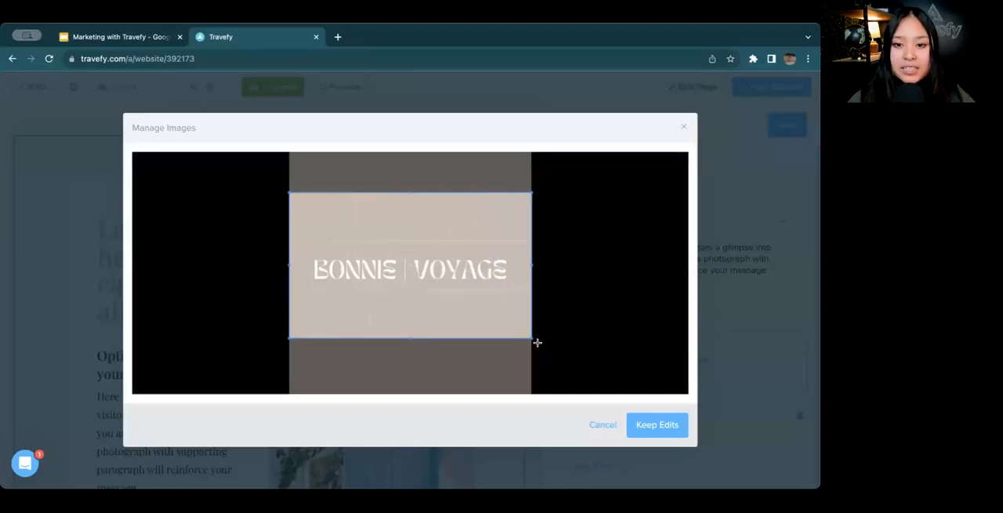
left_click(648, 424)
left_click(657, 424)
left_click(801, 123)
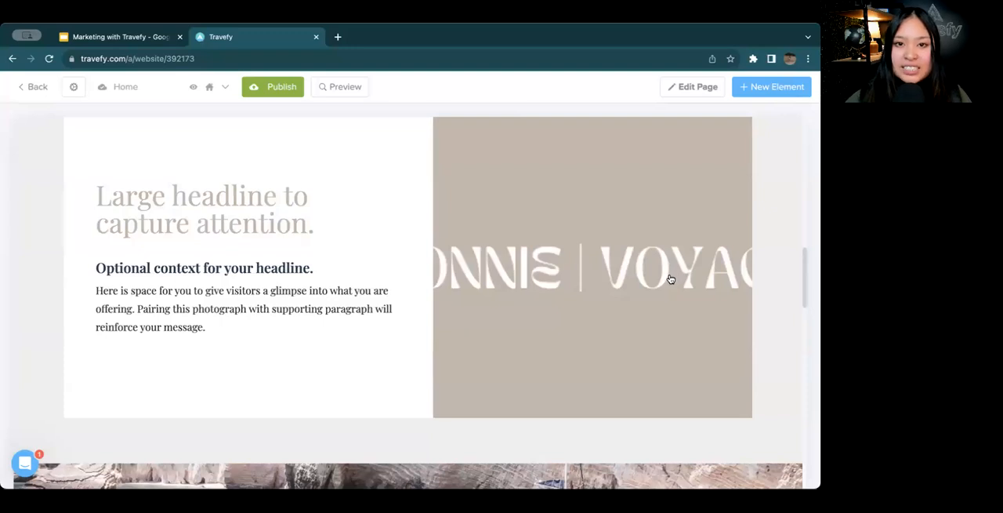
Replace the aside's logo image with an embedded YouTube video from the copied link and save the element
left_click(670, 279)
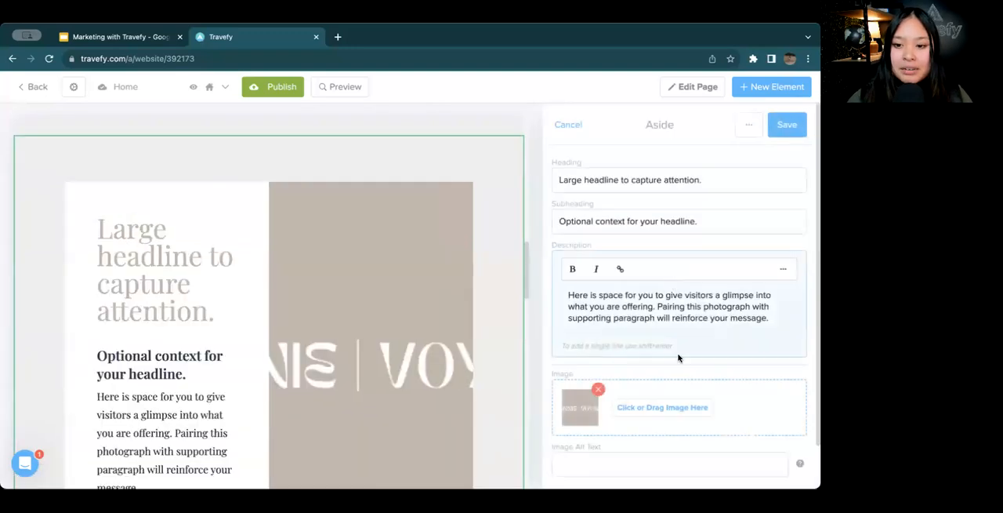
left_click(668, 413)
left_click(487, 170)
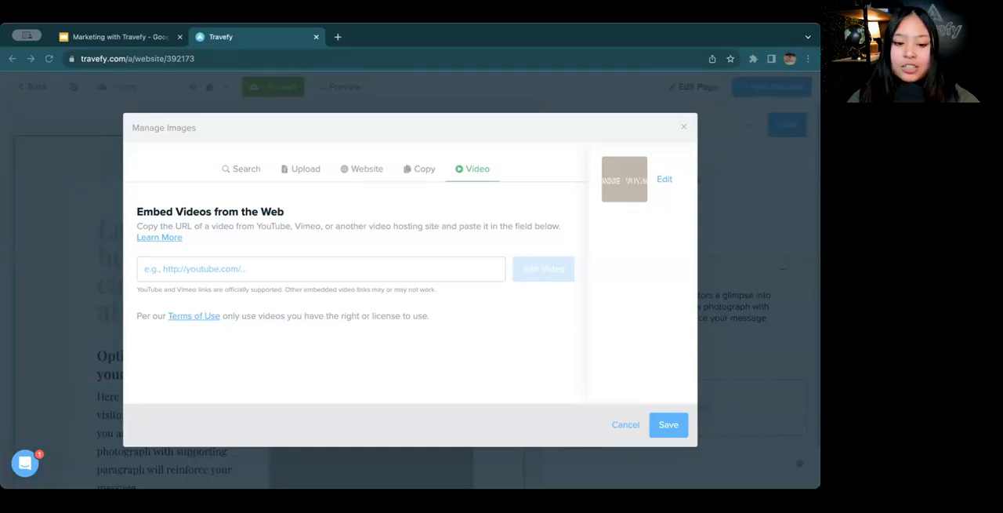
left_click(383, 268)
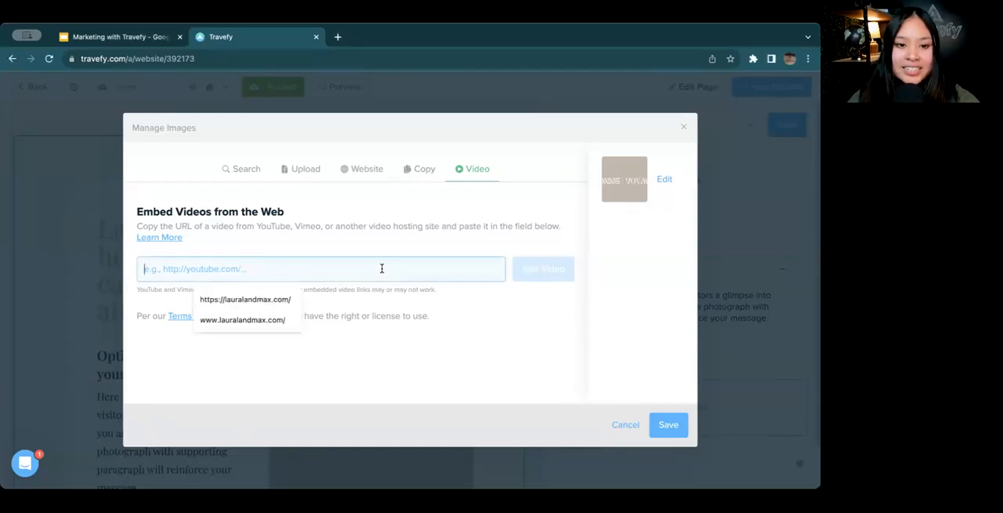
type("https://youtu.be/cAUOmzo2U4Q?si=cylJ2pWskNfkR2PD")
left_click(521, 274)
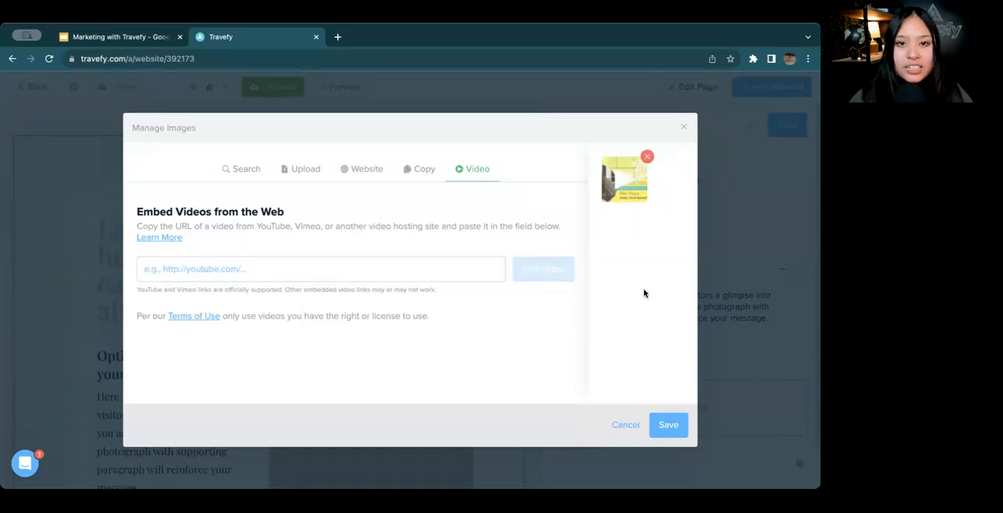
left_click(682, 428)
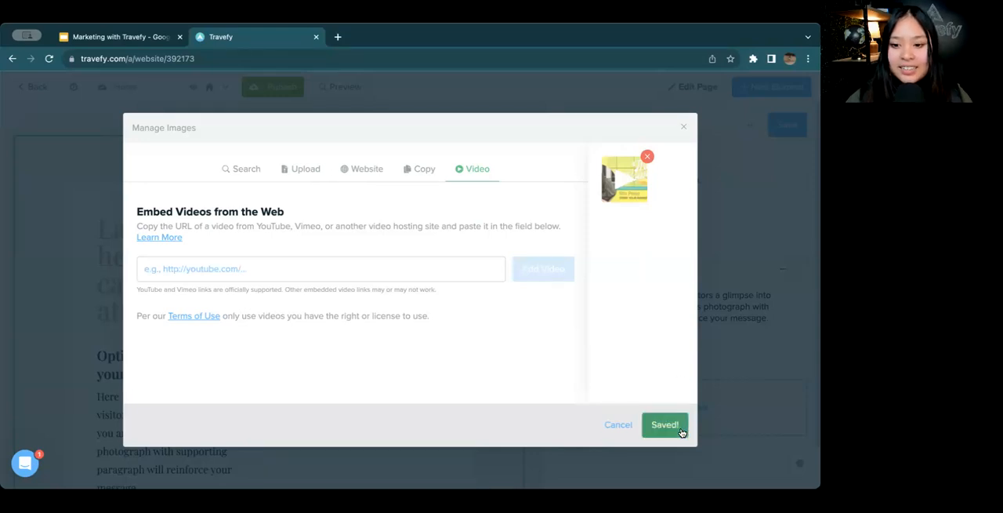
left_click(787, 125)
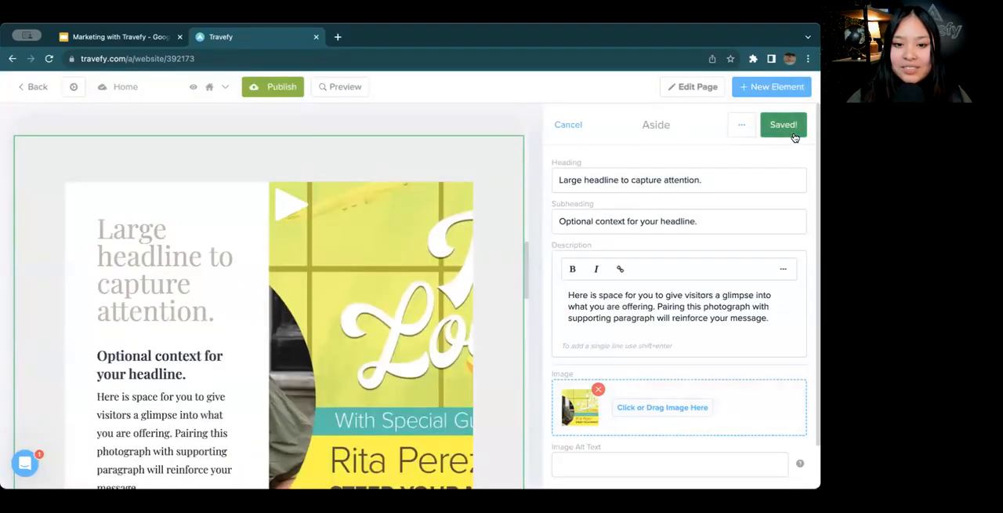
Preview the Home page, open the aside's embedded video in its player and close it again
left_click(333, 89)
scroll(325, 184, "down", 10)
scroll(510, 165, "up", 1)
left_click(473, 159)
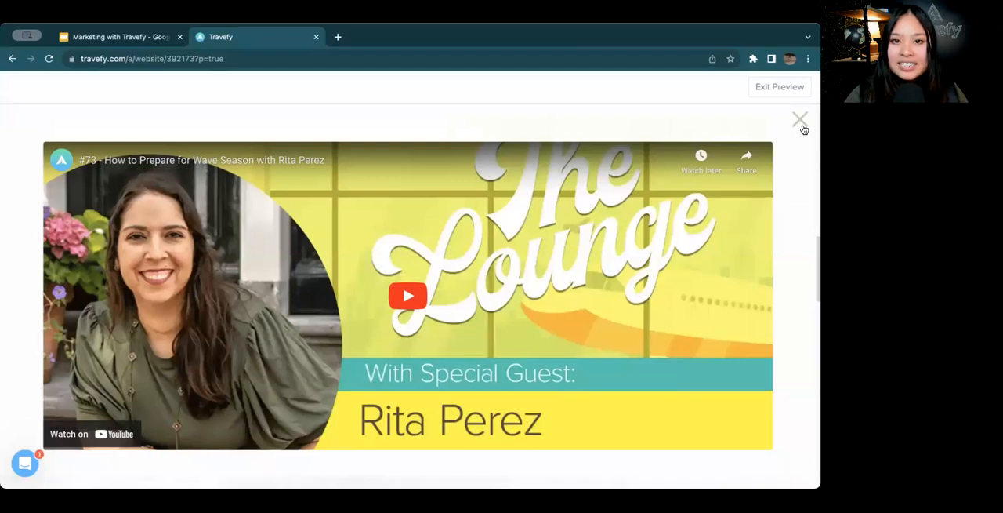
left_click(801, 124)
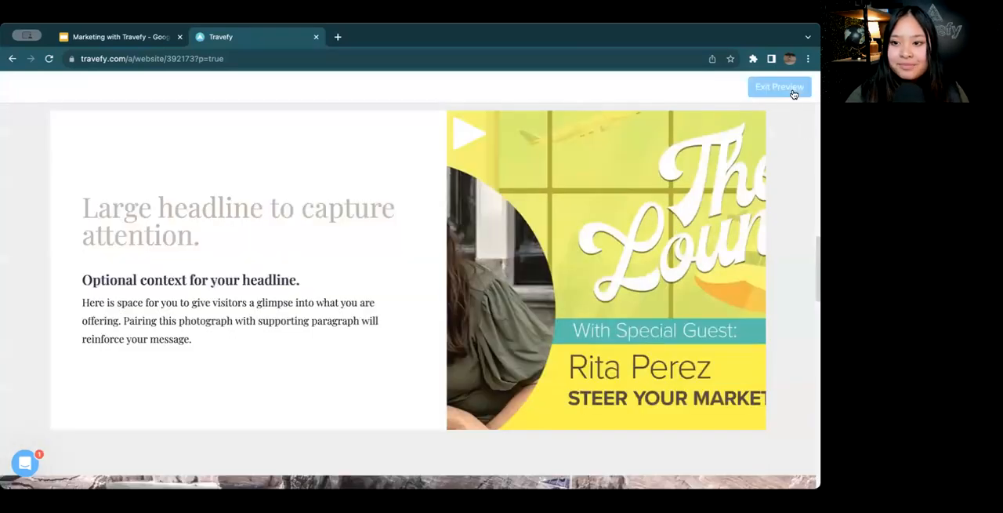
Exit the Home page preview and look over the page's sections in the editor
left_click(793, 92)
scroll(548, 270, "down", 10)
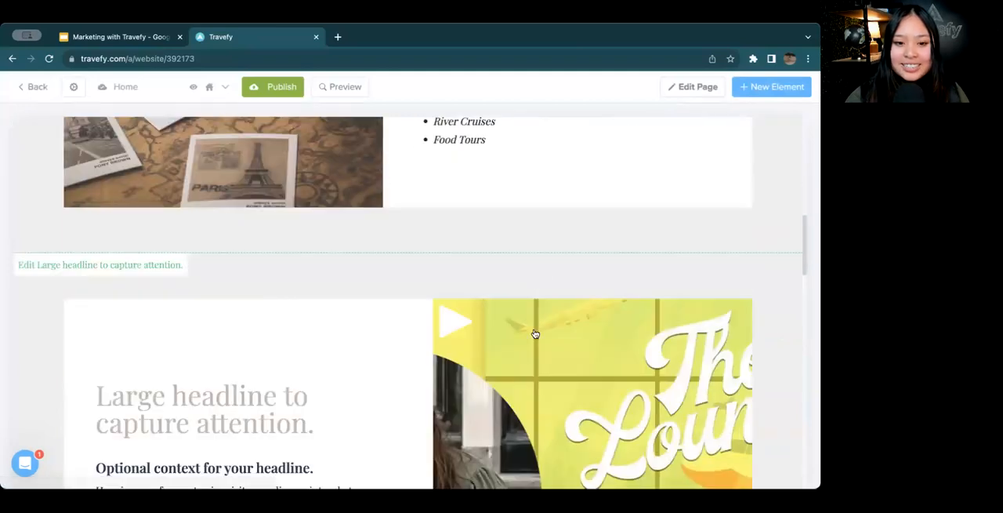
scroll(535, 334, "up", 4)
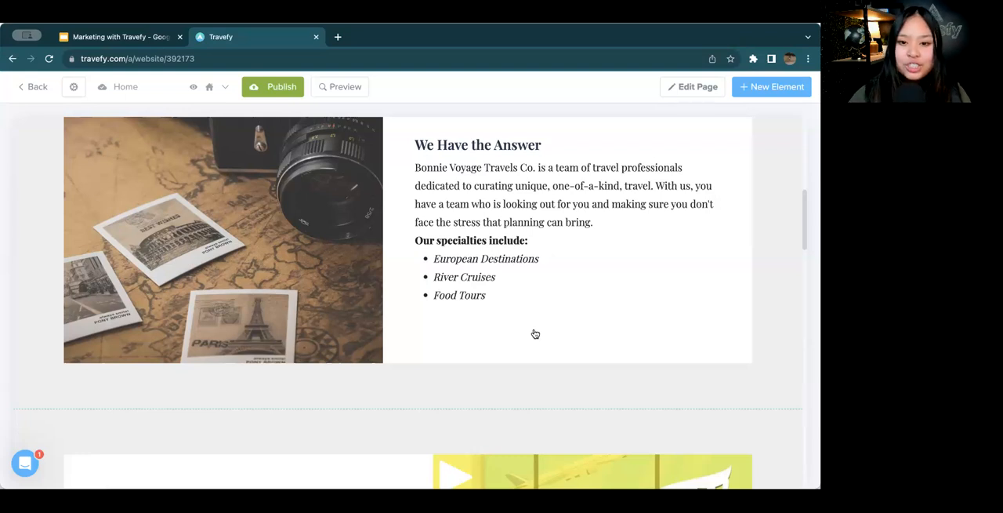
scroll(536, 334, "up", 10)
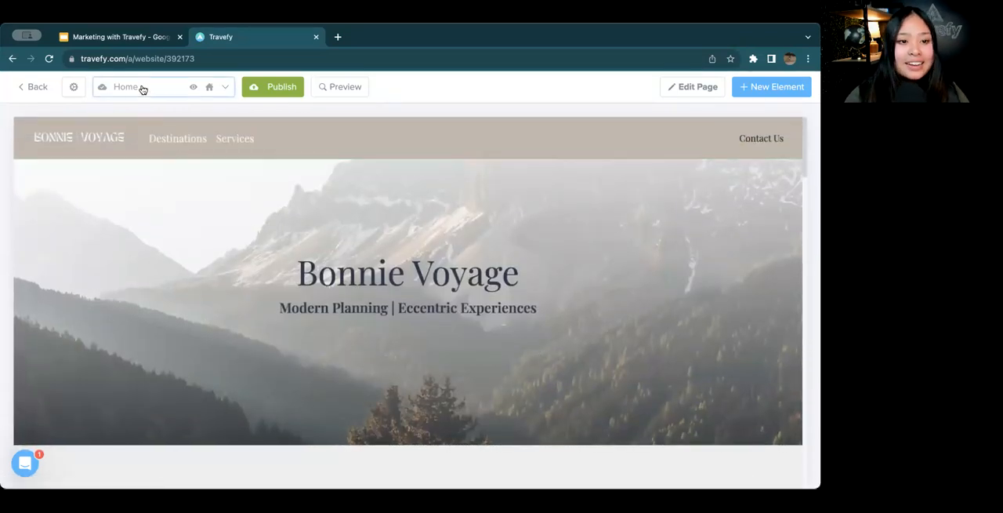
View the custom domain setup from the website's global settings and return to the Home page in the editor
left_click(79, 86)
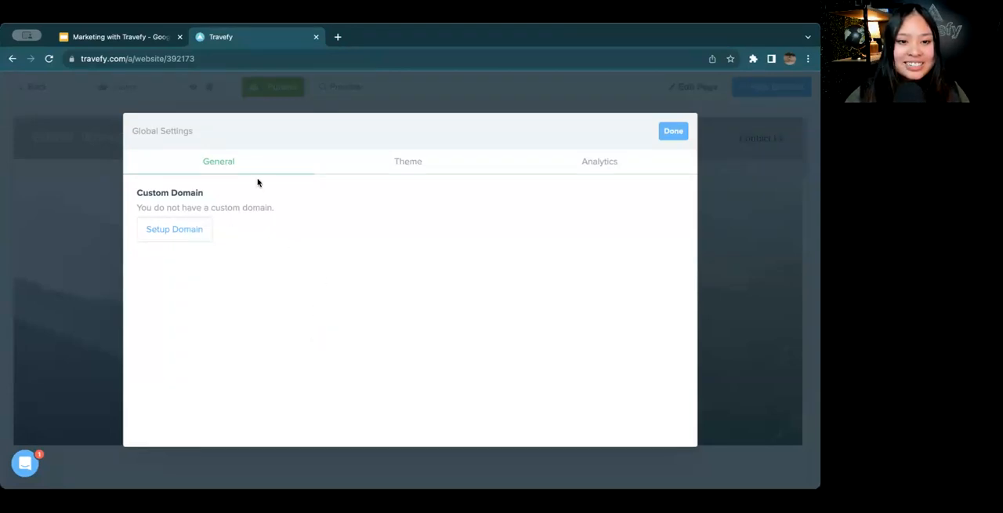
left_click_drag(138, 194, 179, 197)
left_click(237, 199)
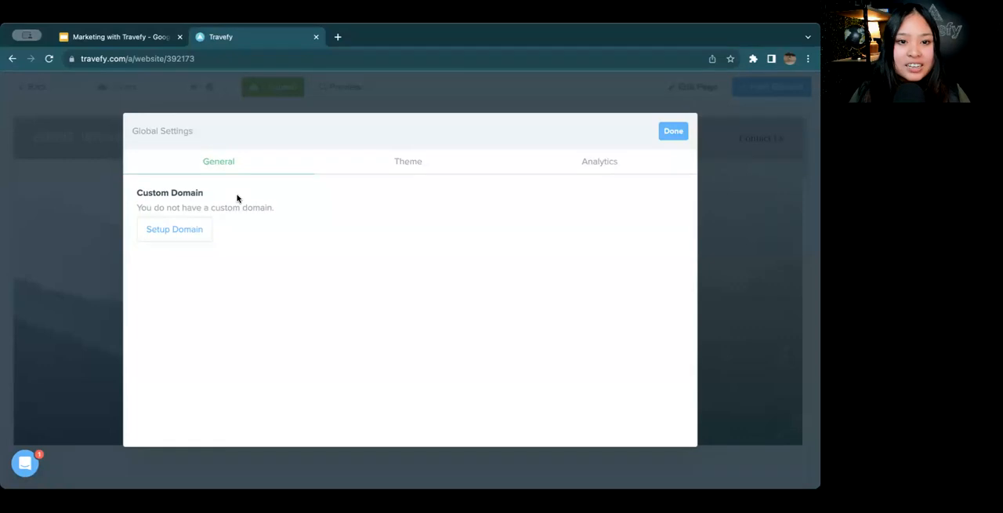
left_click(193, 226)
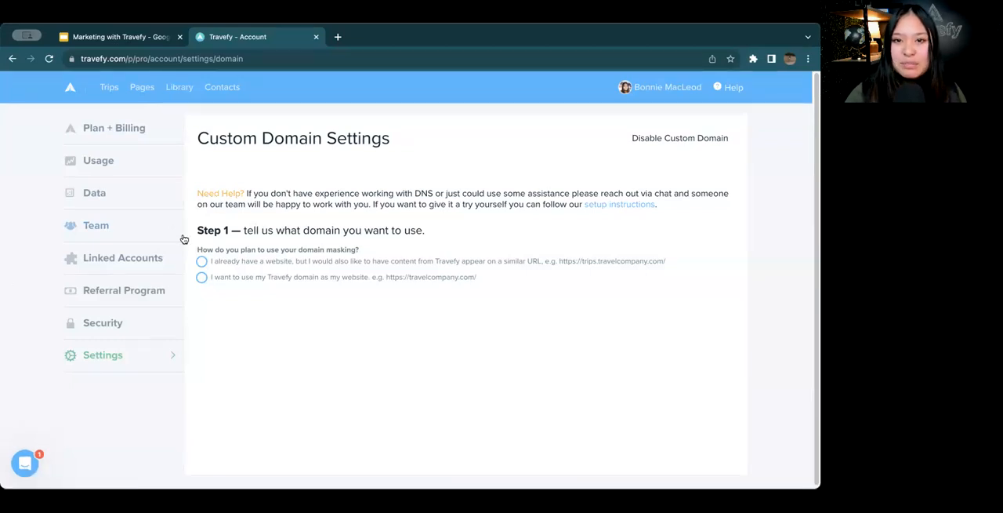
left_click(142, 87)
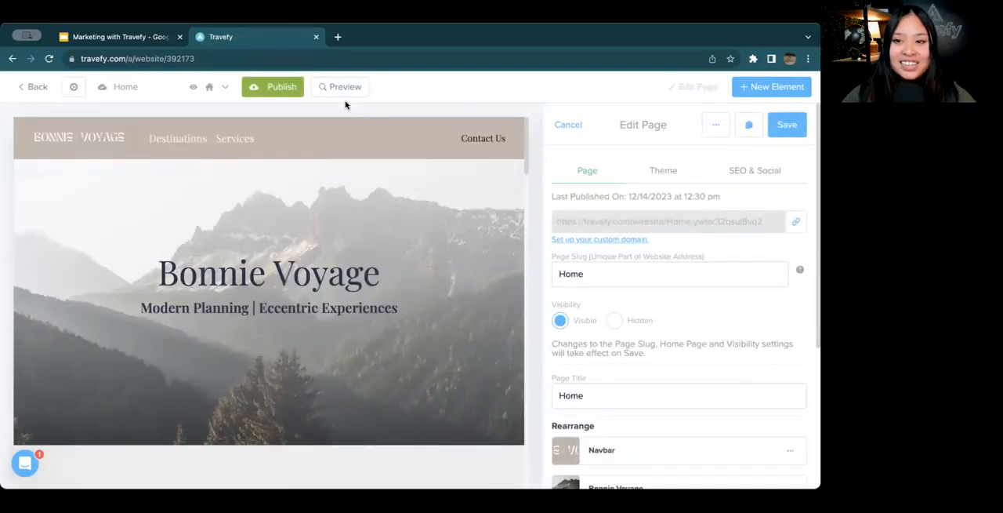
left_click(781, 129)
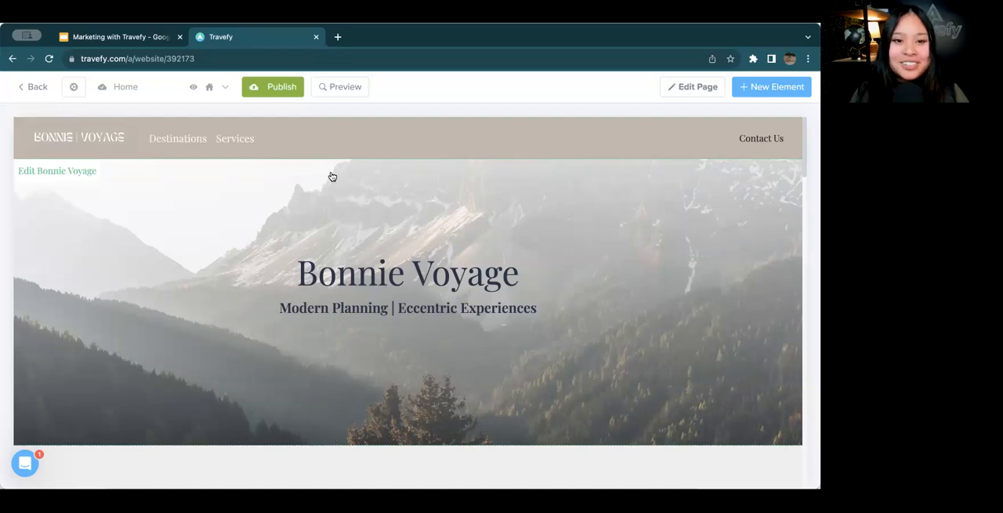
Check the website's list of pages and look through the Home page down to the "Need more information?" section
left_click(217, 95)
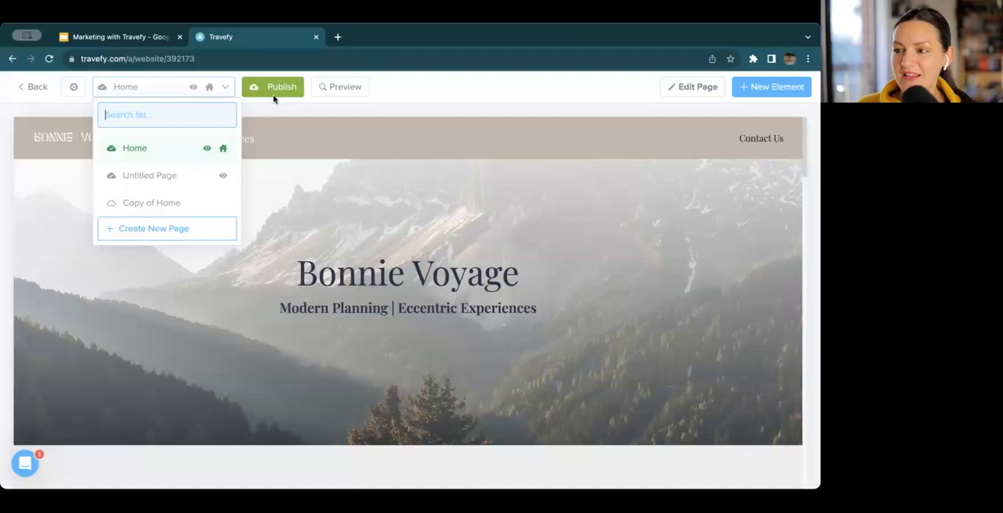
left_click(286, 115)
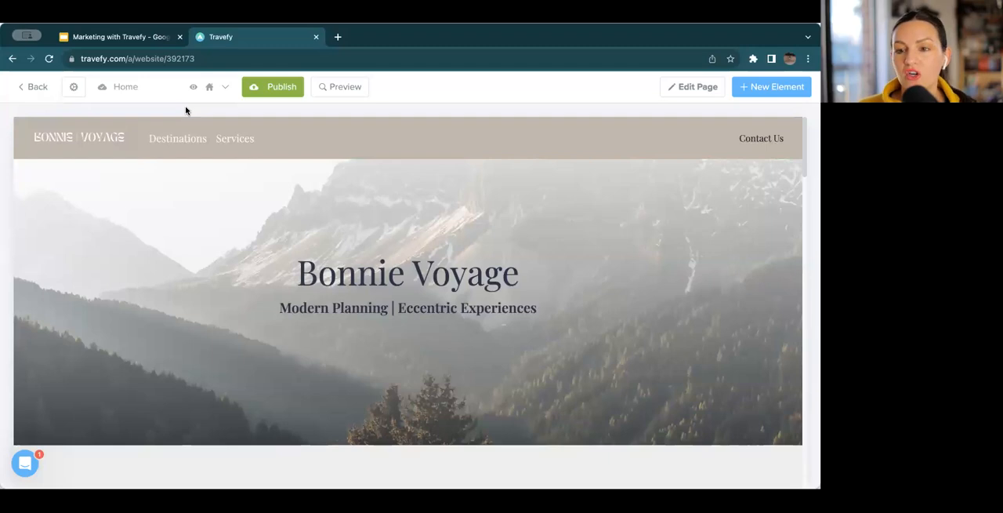
scroll(279, 266, "down", 6)
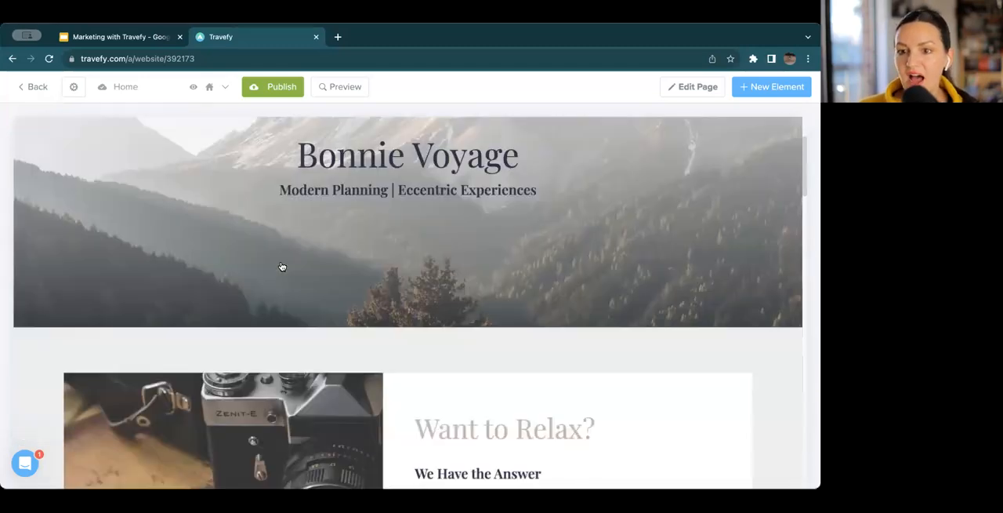
scroll(487, 200, "down", 15)
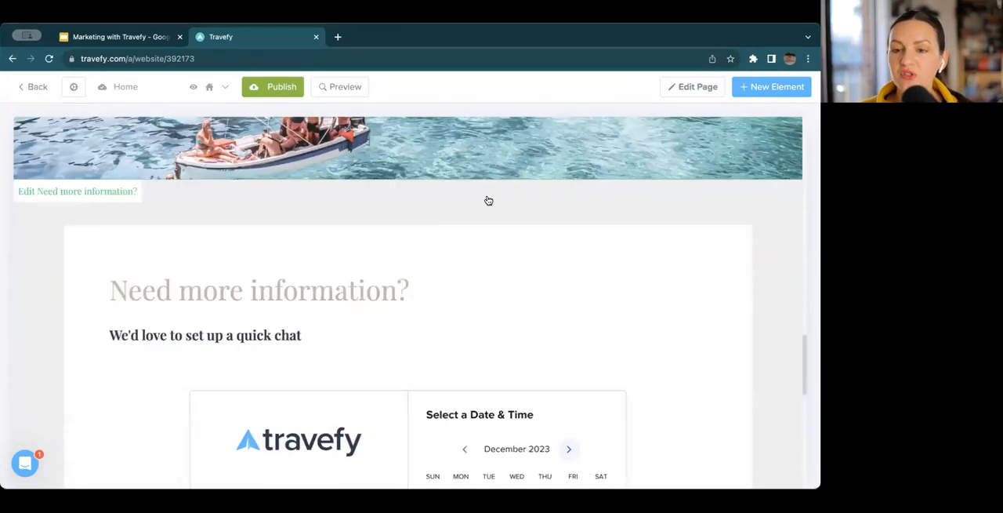
scroll(737, 118, "up", 4)
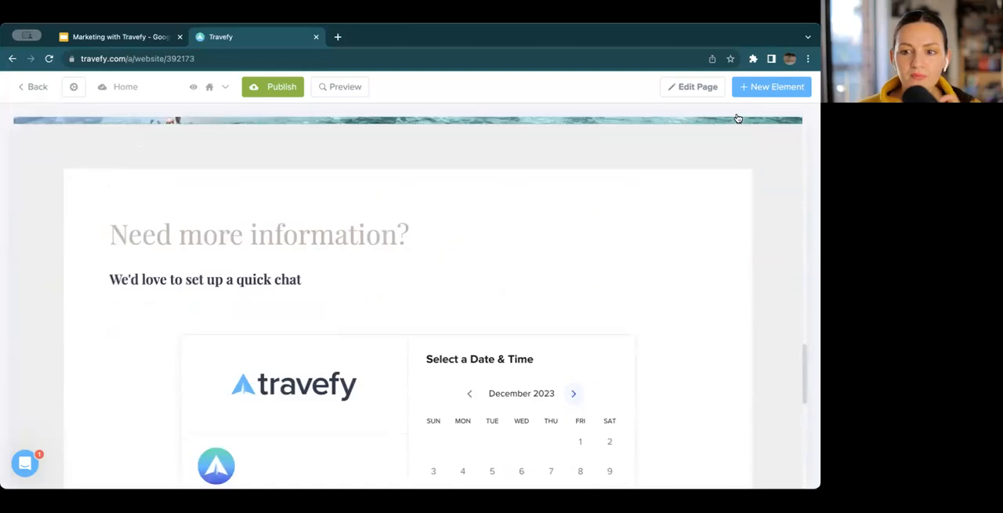
Browse the new element templates, including the card galleries, and close the selection without adding one
left_click(798, 88)
scroll(741, 191, "down", 10)
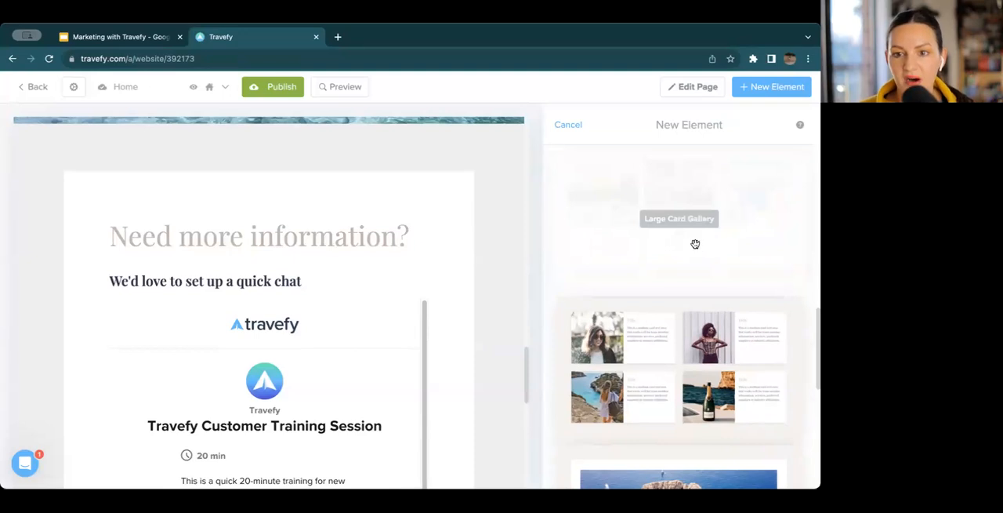
scroll(694, 243, "up", 3)
scroll(695, 243, "up", 1)
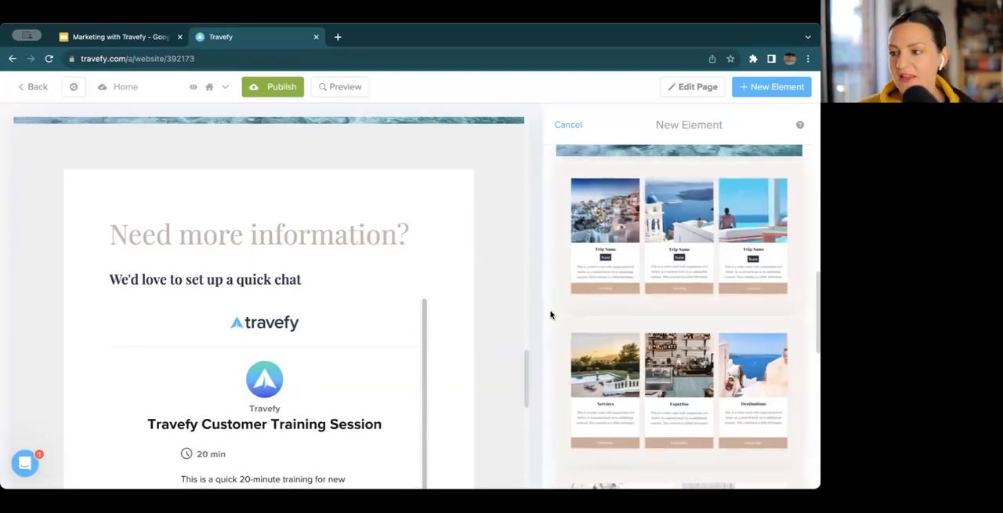
scroll(609, 340, "down", 5)
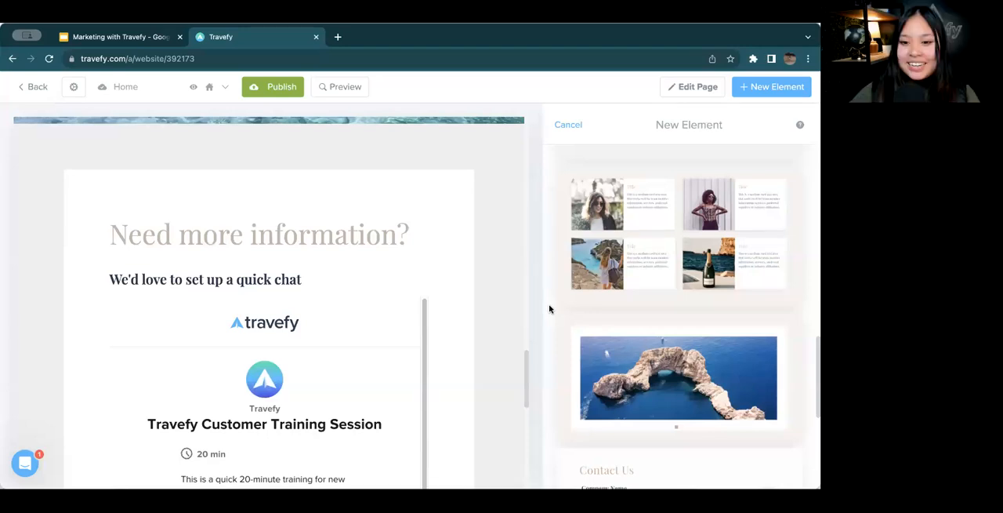
scroll(470, 271, "up", 15)
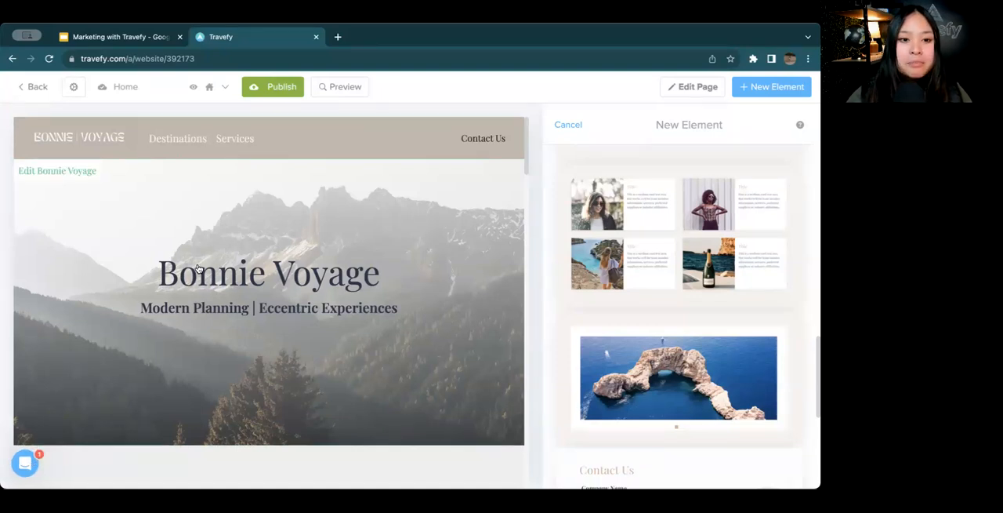
scroll(198, 268, "down", 5)
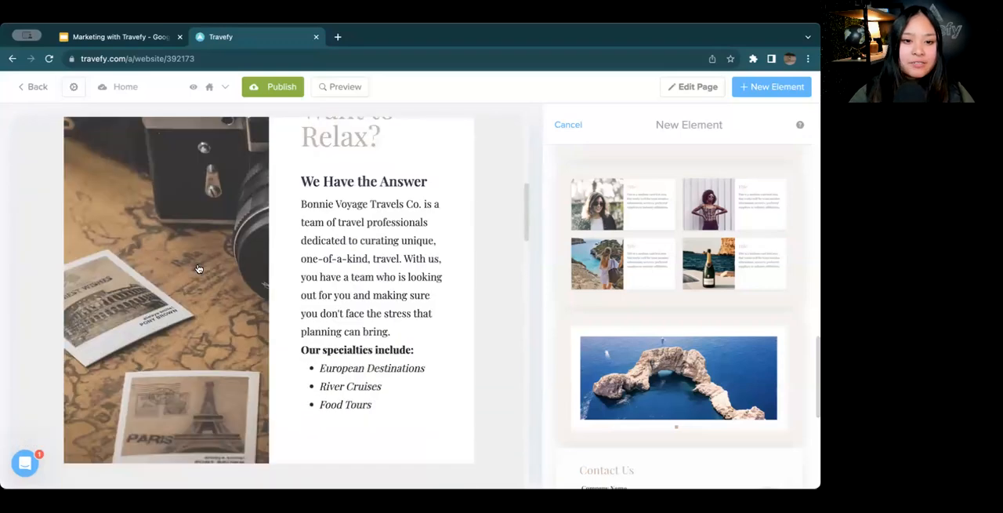
left_click(580, 125)
scroll(494, 210, "down", 3)
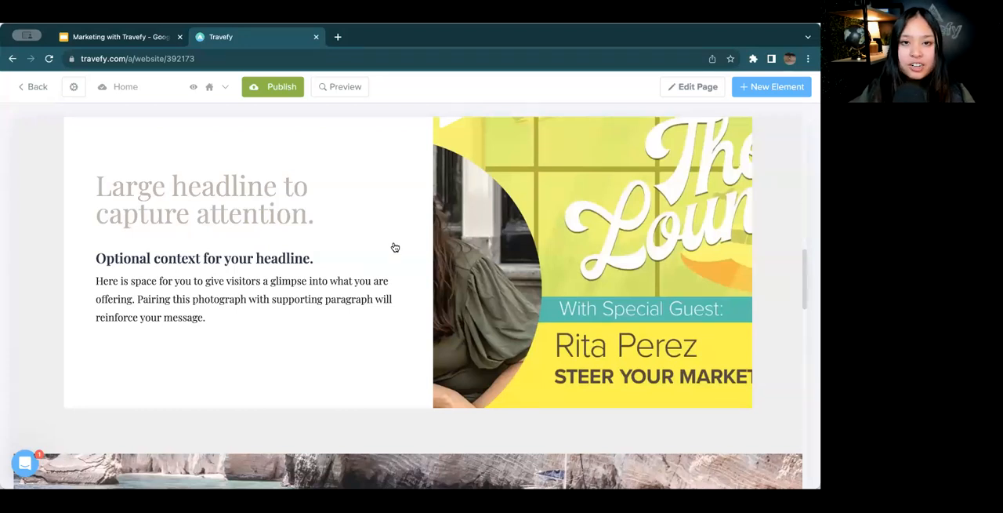
scroll(395, 247, "up", 10)
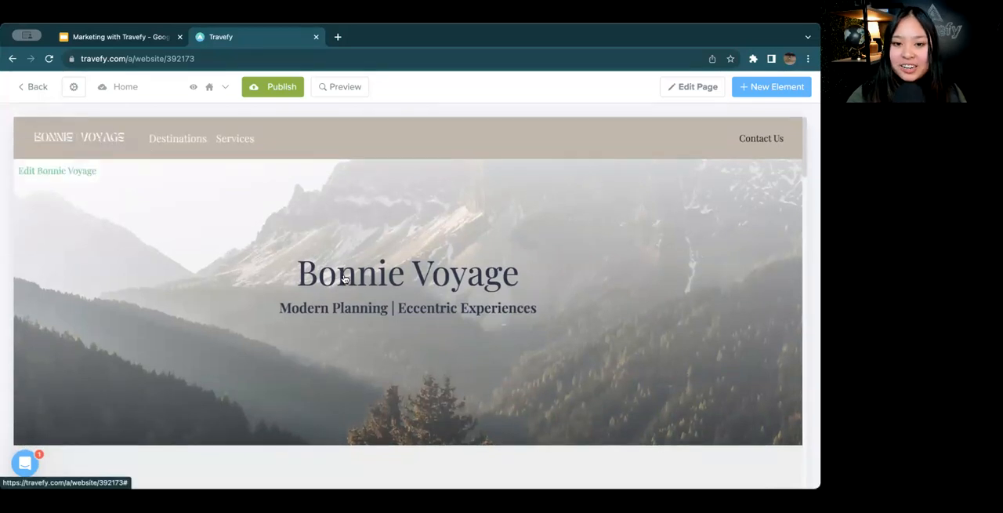
scroll(78, 164, "down", 5)
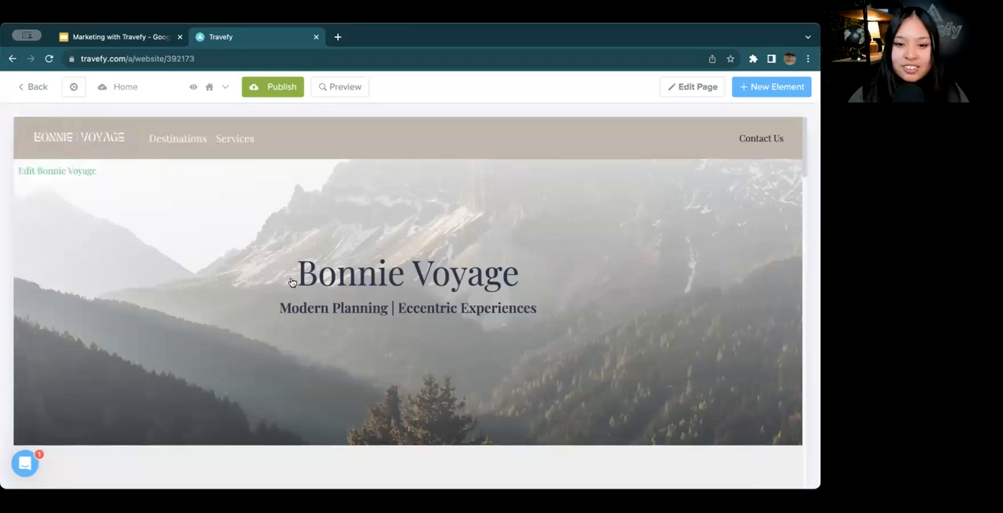
scroll(292, 282, "down", 6)
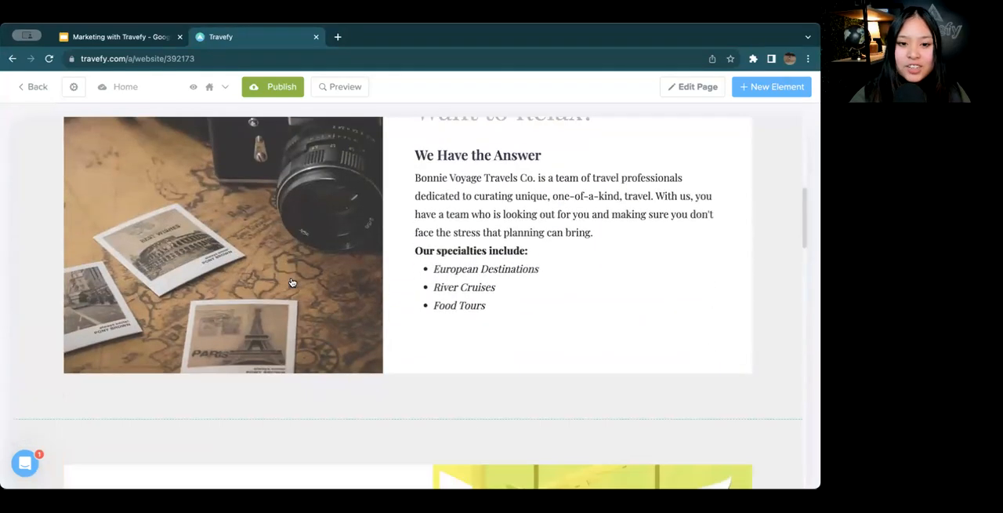
scroll(291, 282, "up", 1)
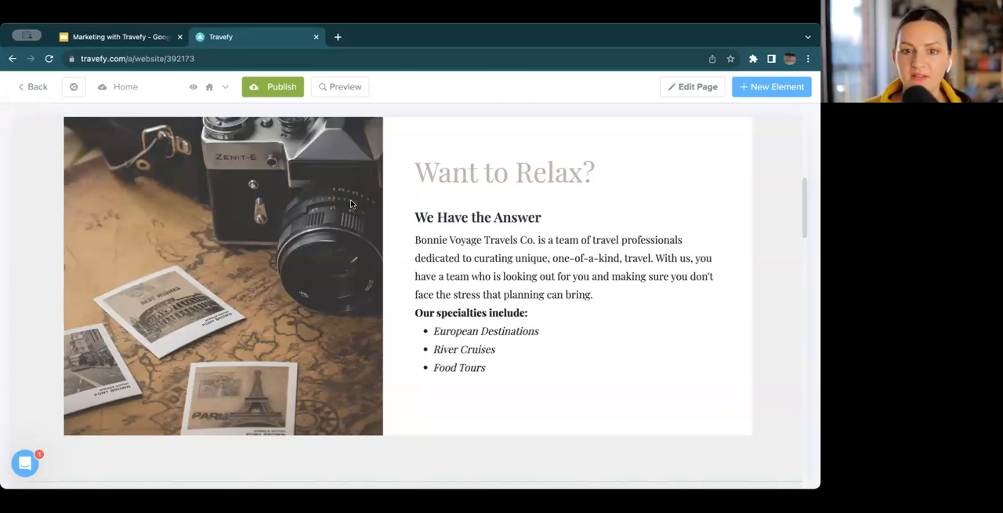
Try "Facebook" as the link text of the footer's Facebook link and clear the text again
scroll(350, 206, "down", 10)
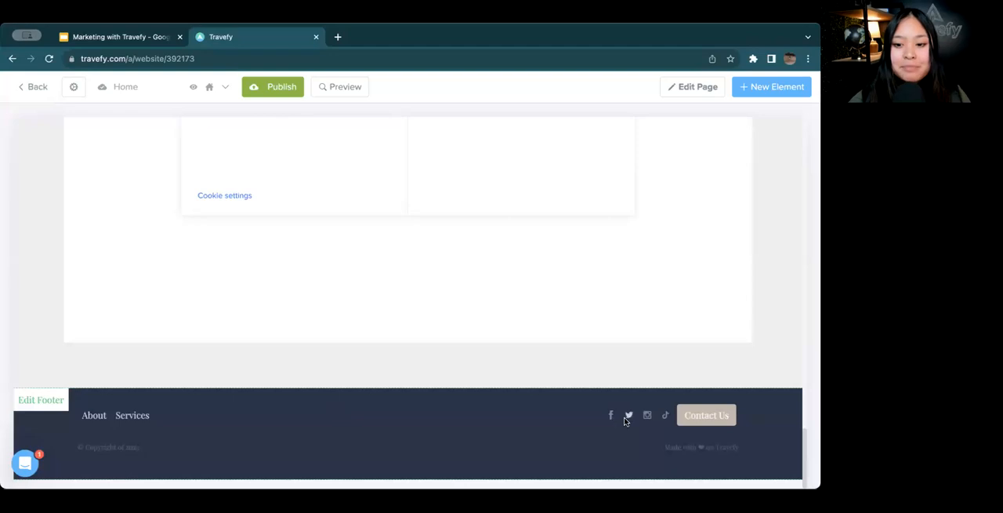
left_click(553, 415)
scroll(683, 379, "down", 2)
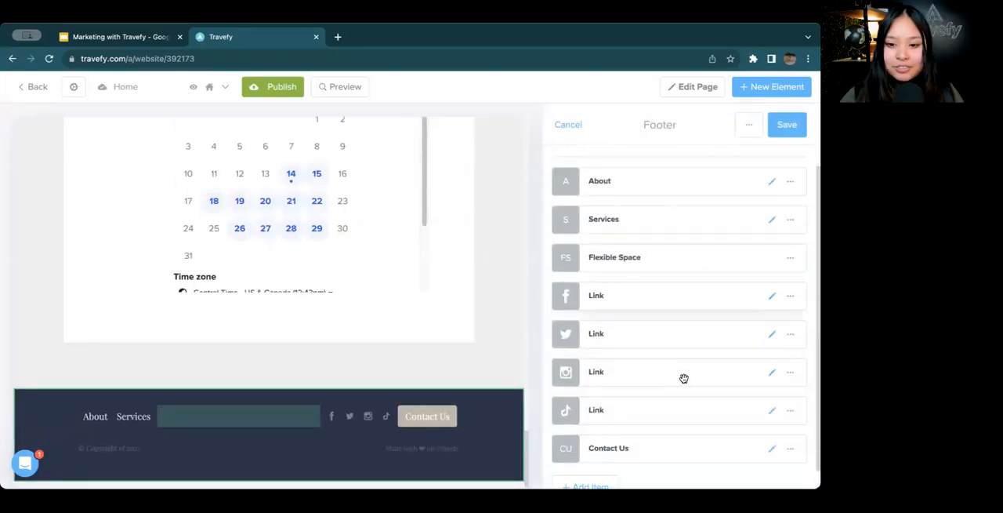
left_click(771, 292)
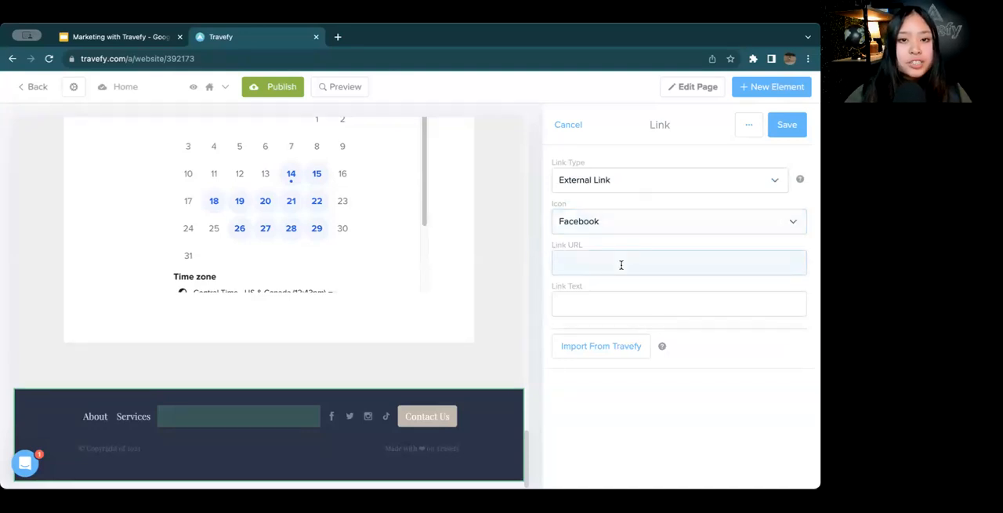
left_click(599, 310)
type("Facebook")
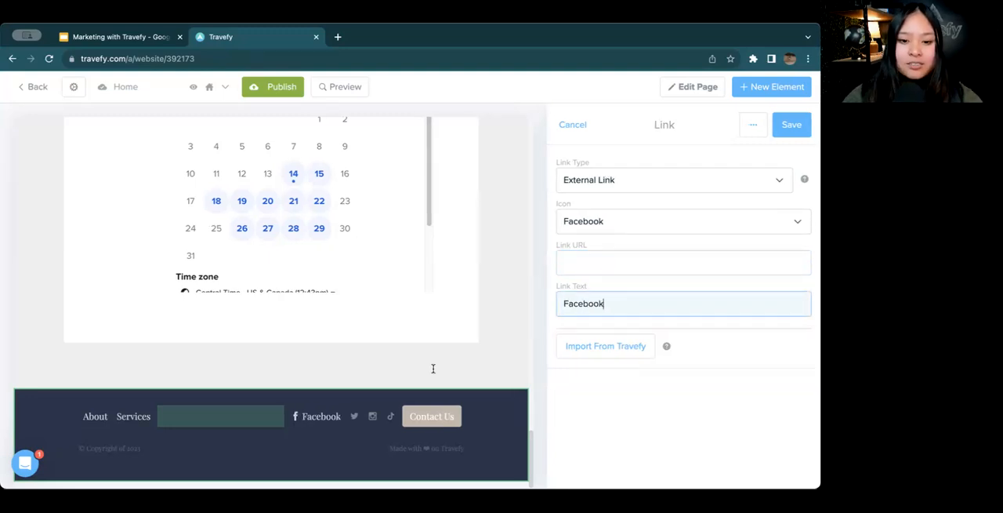
left_click_drag(619, 304, 515, 307)
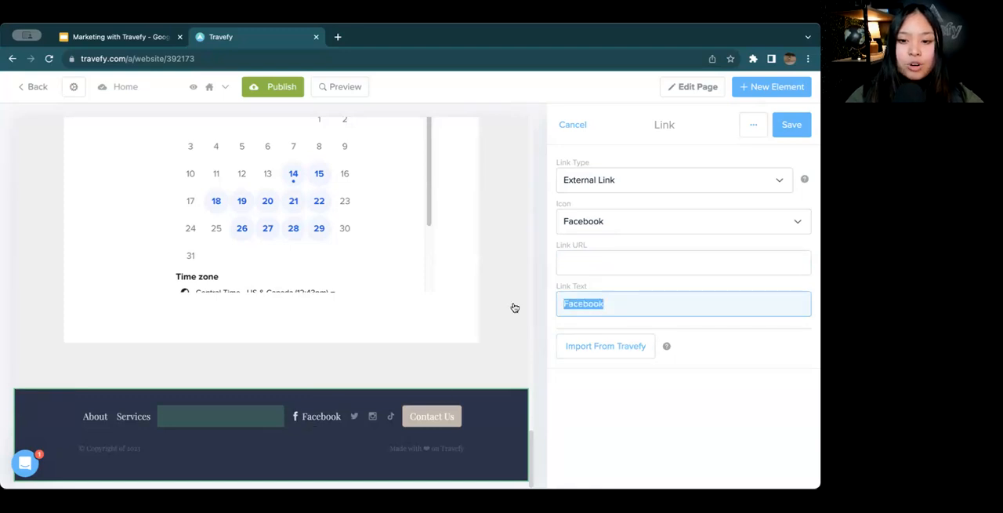
key("BackSpace")
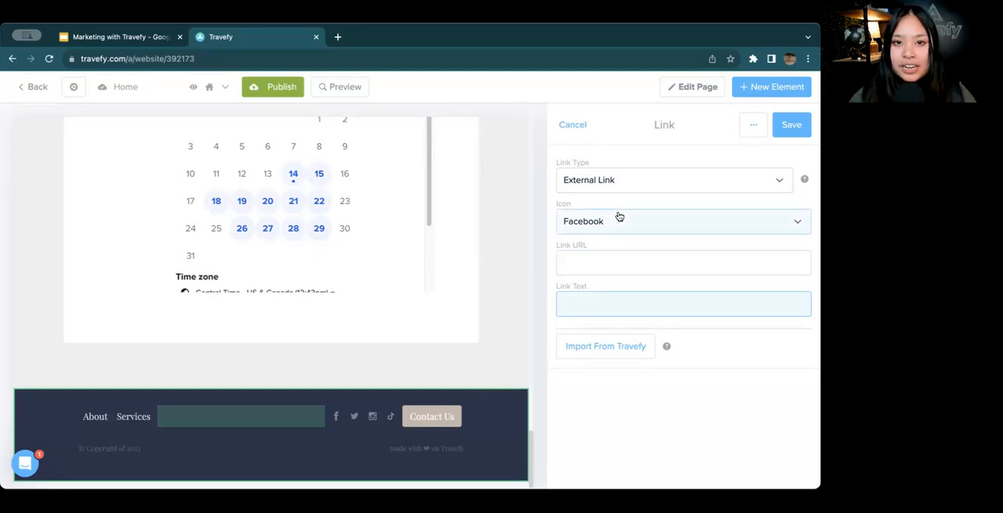
Try the Pinterest icon on the footer's Facebook link, discard the change and save the footer
left_click(781, 217)
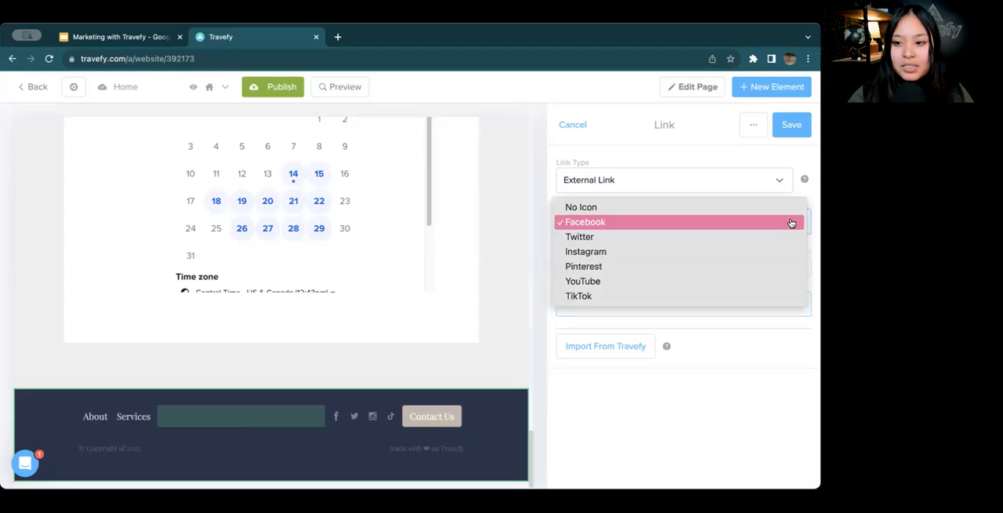
left_click(719, 269)
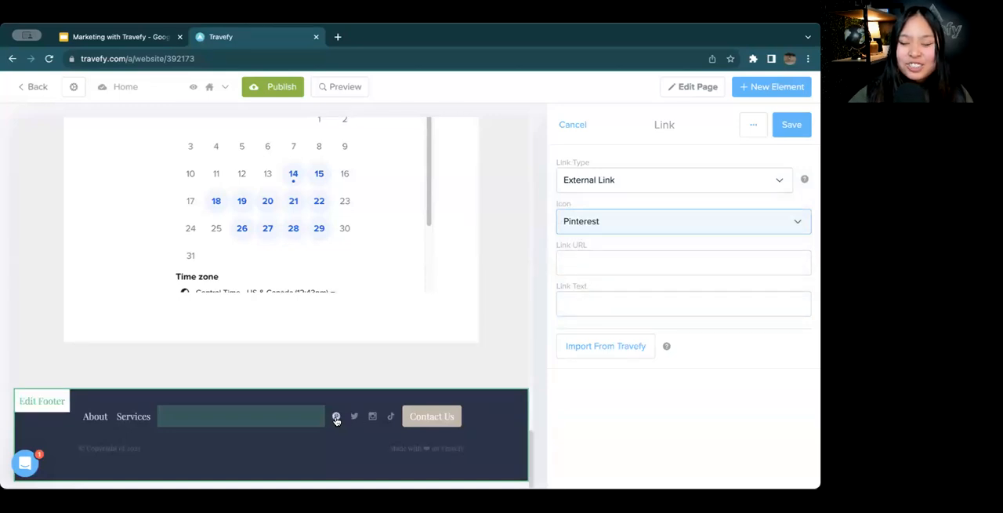
left_click(600, 127)
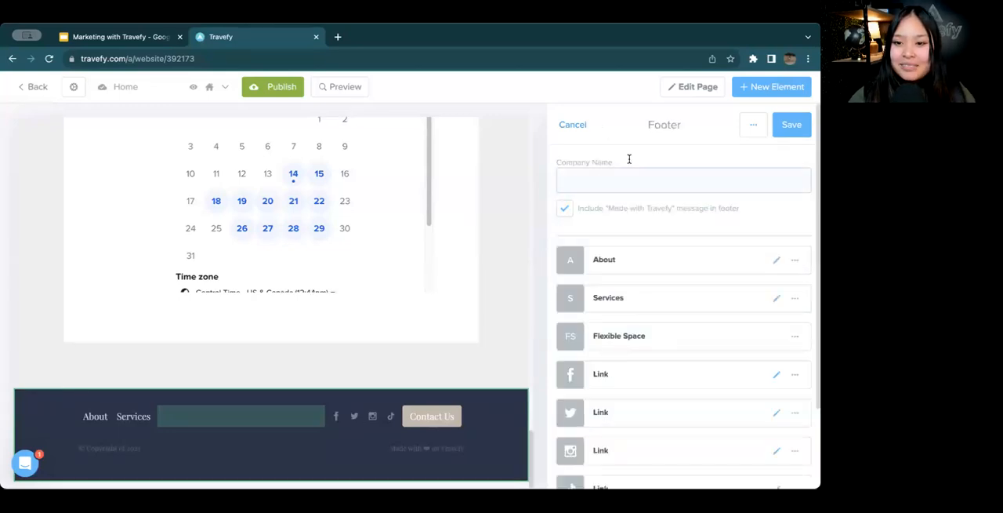
left_click(791, 124)
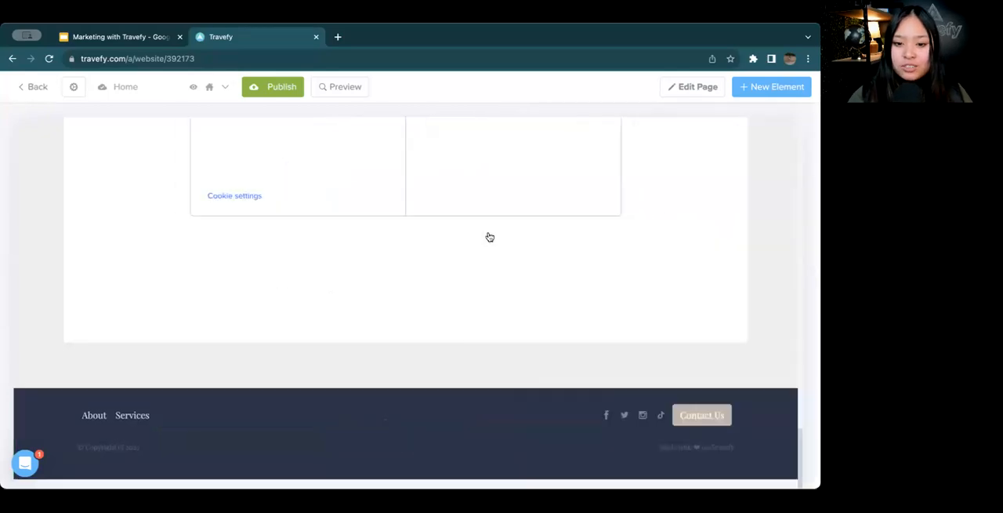
Add a new link item to the Home page's navbar after Contact Us
scroll(489, 237, "up", 15)
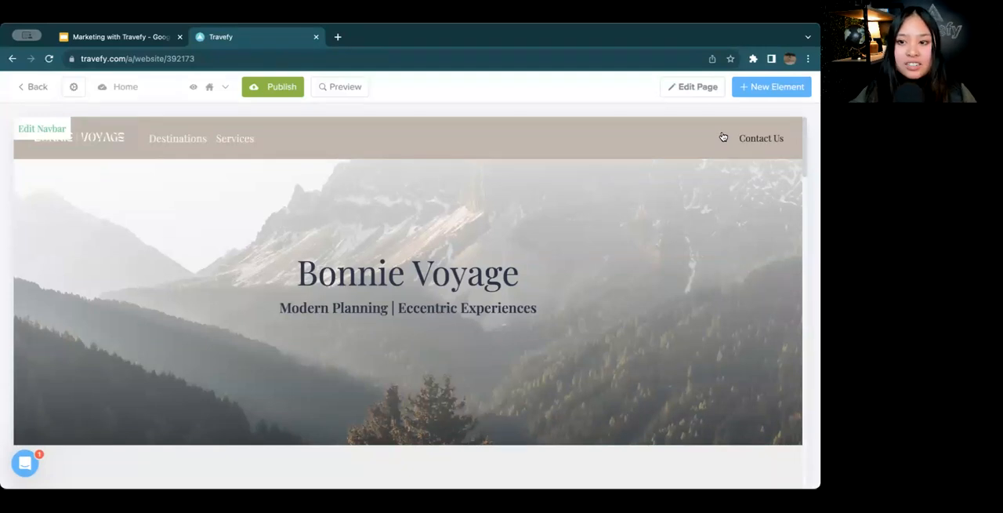
left_click(723, 138)
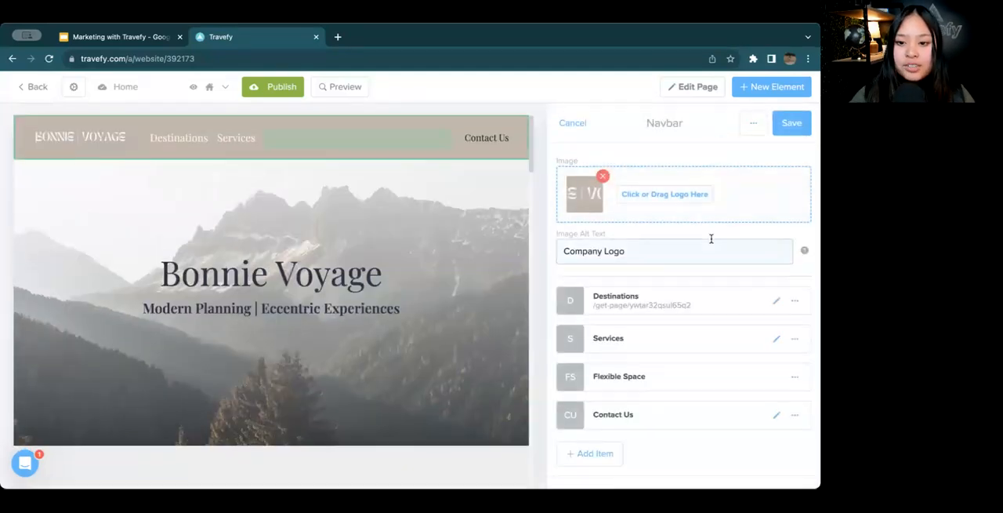
left_click(592, 454)
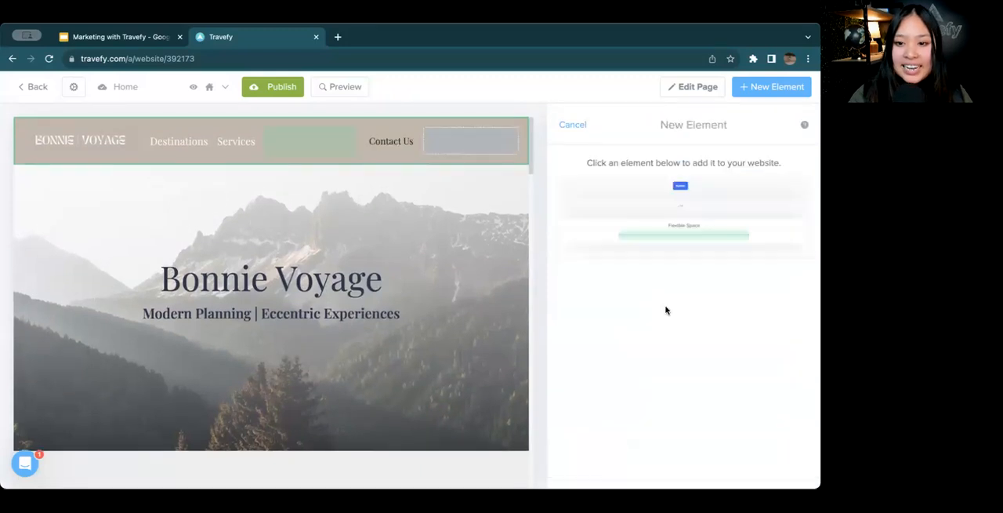
left_click(687, 208)
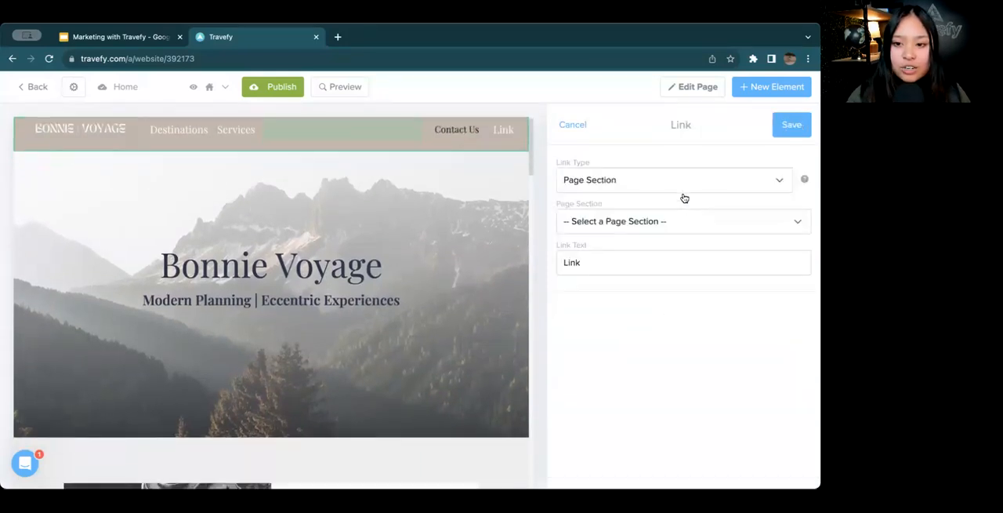
Make the new navbar link an external link with the Facebook icon and save it
left_click(673, 187)
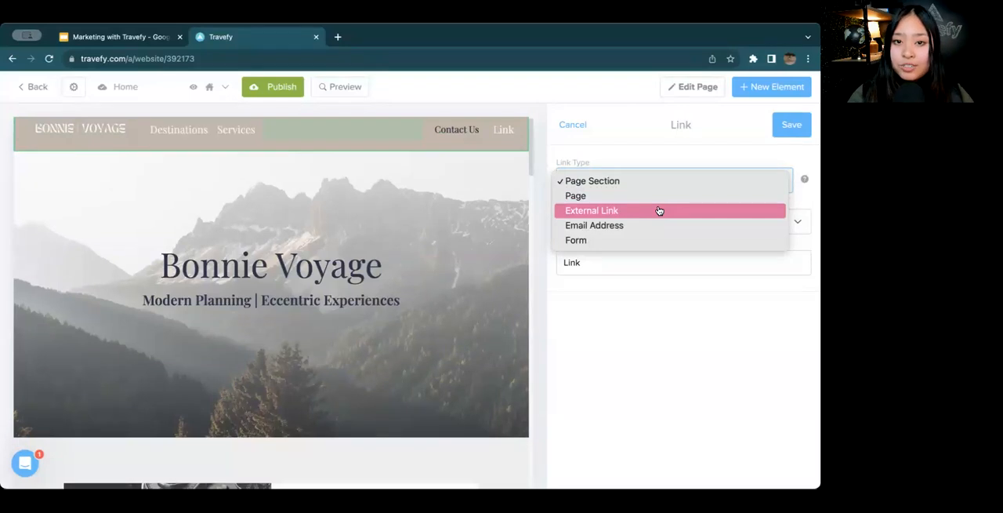
left_click(659, 210)
left_click(631, 220)
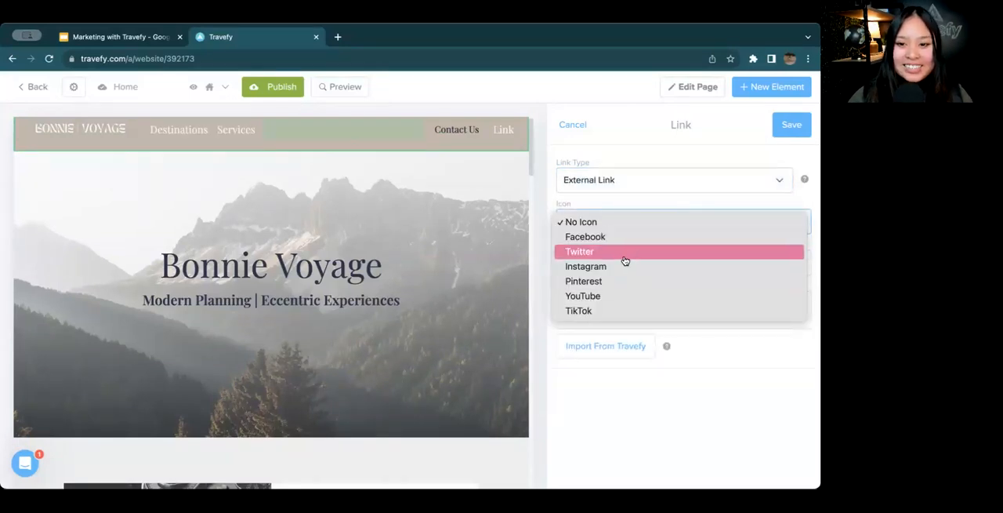
left_click(619, 237)
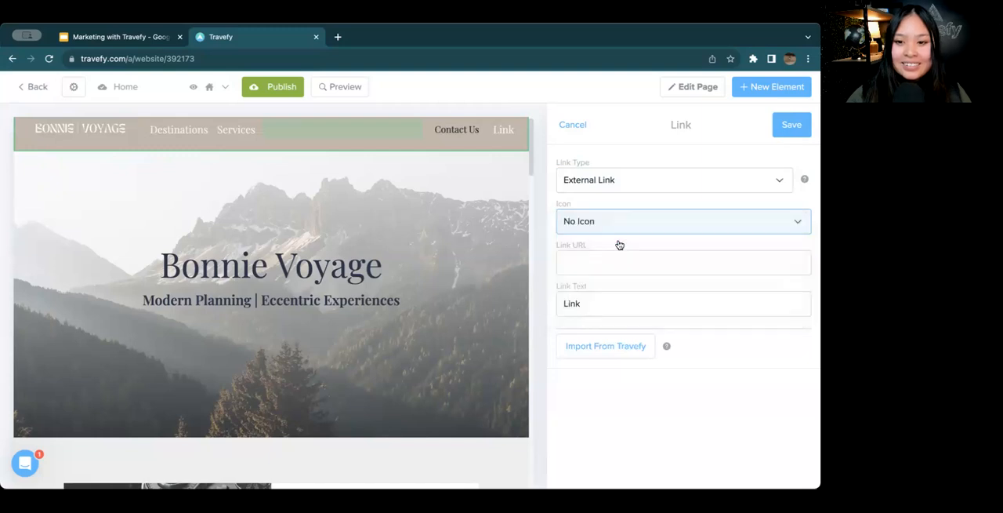
left_click(792, 122)
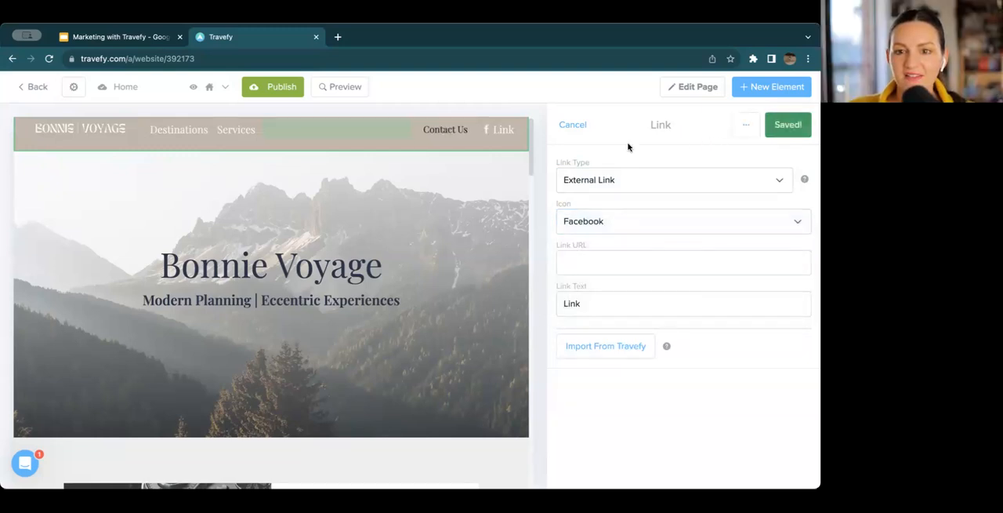
left_click(580, 126)
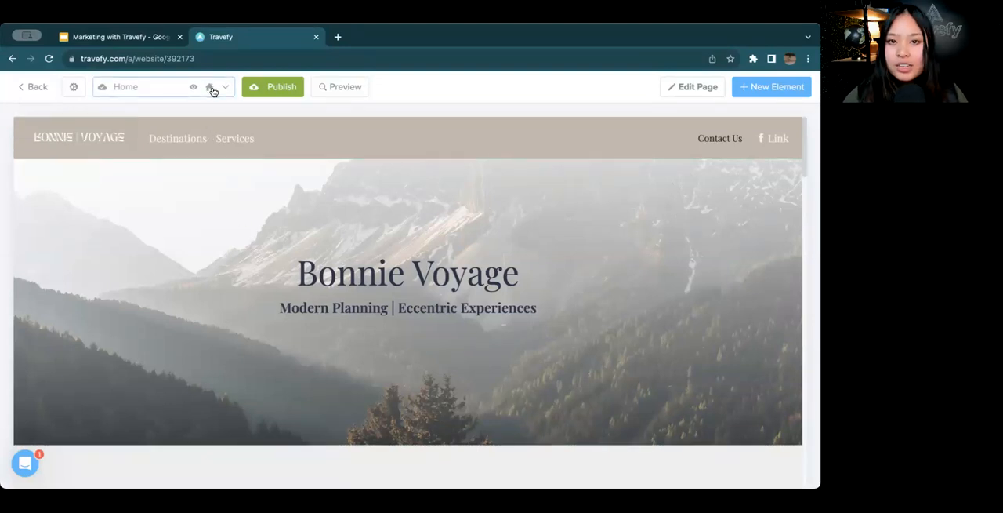
Create a new website page and remove its first "Large headline to capture attention." section
left_click(179, 89)
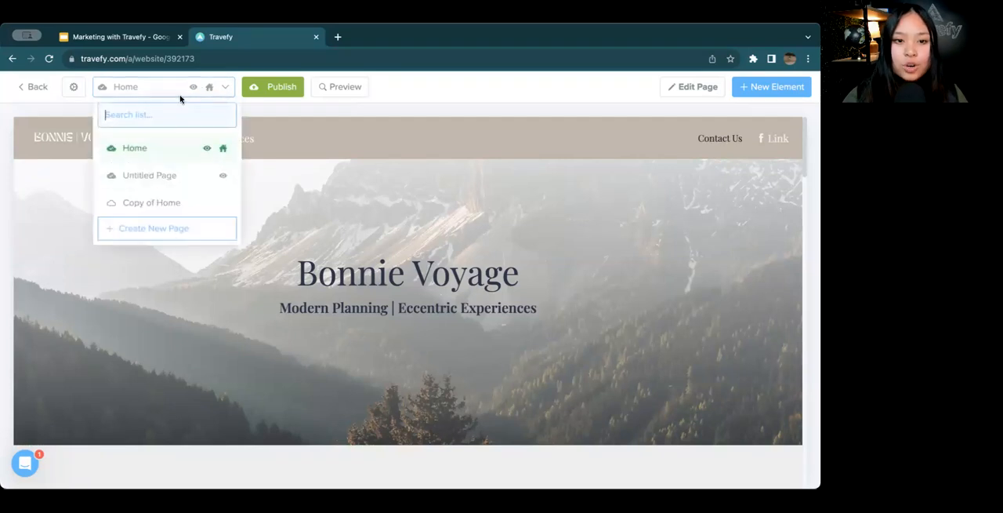
left_click(207, 227)
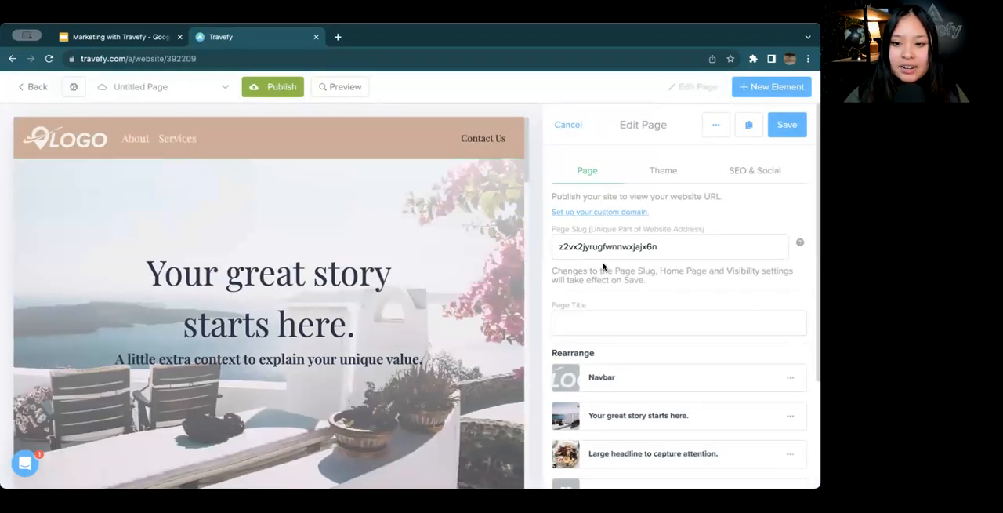
scroll(682, 263, "down", 2)
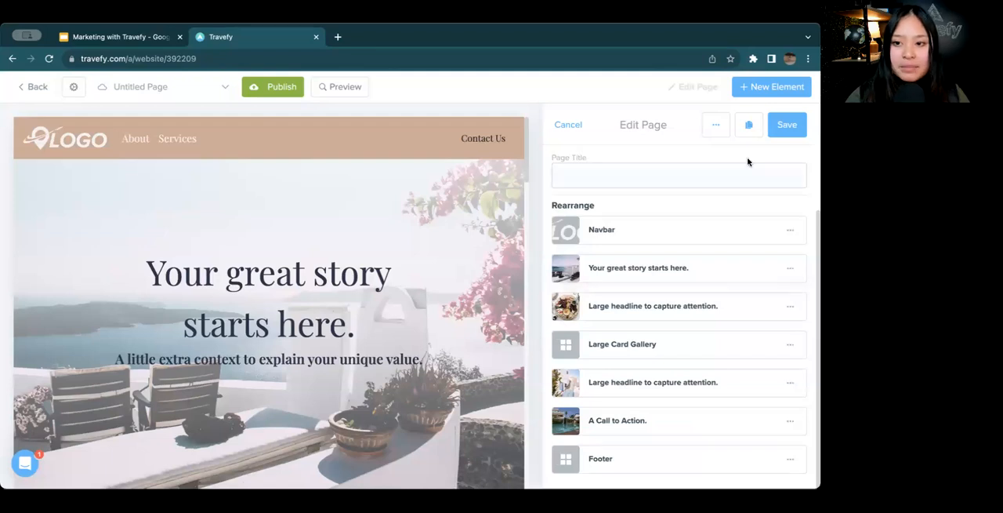
scroll(761, 275, "up", 2)
scroll(770, 286, "down", 2)
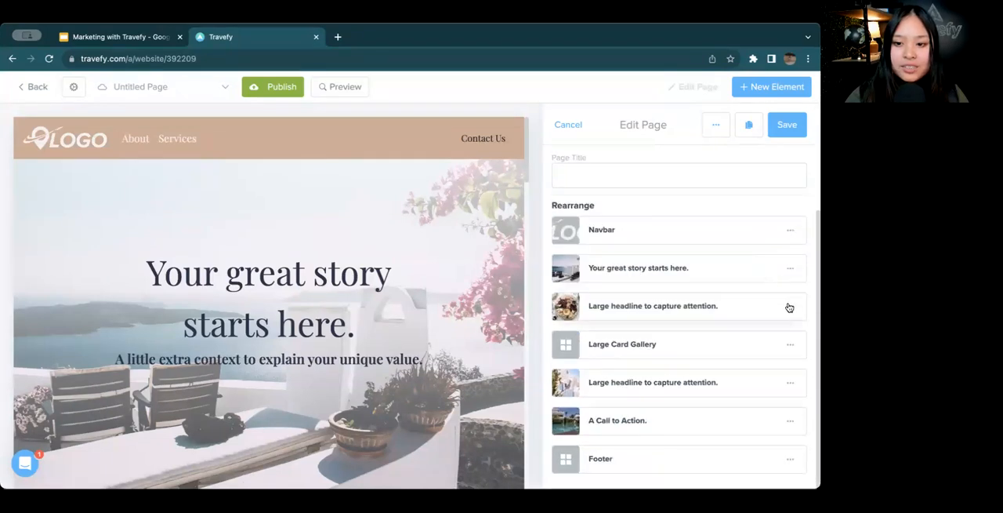
left_click(789, 308)
left_click(761, 330)
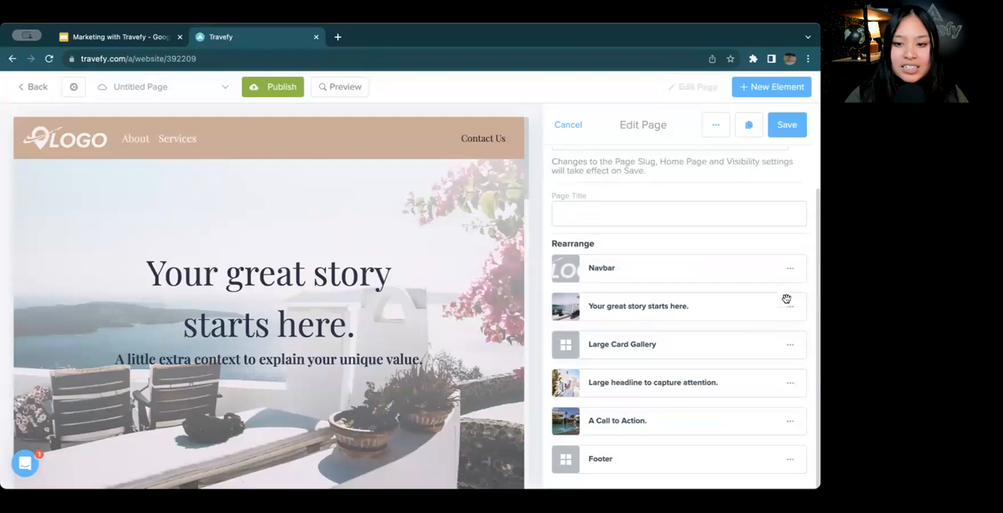
Add a Text Block element directly below the new page's navbar
left_click(790, 89)
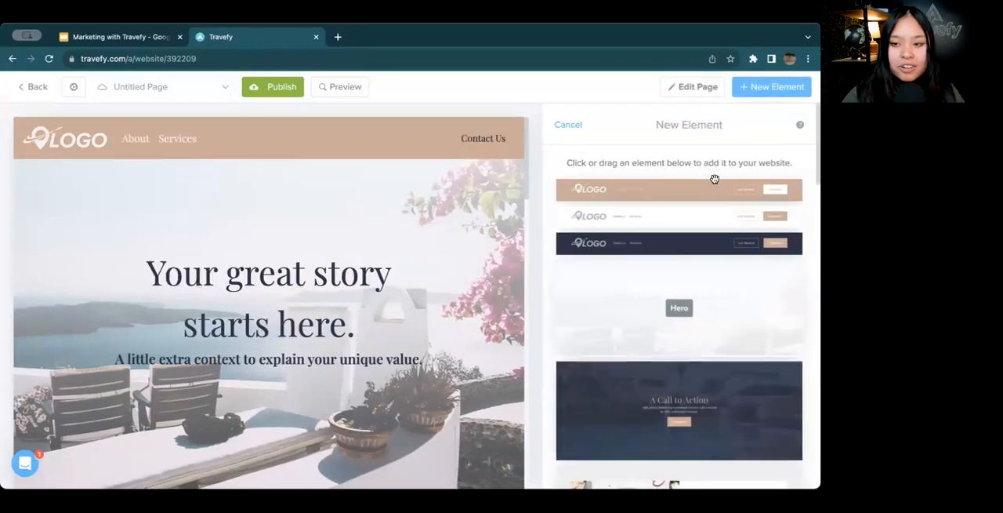
scroll(714, 178, "down", 5)
scroll(714, 179, "down", 10)
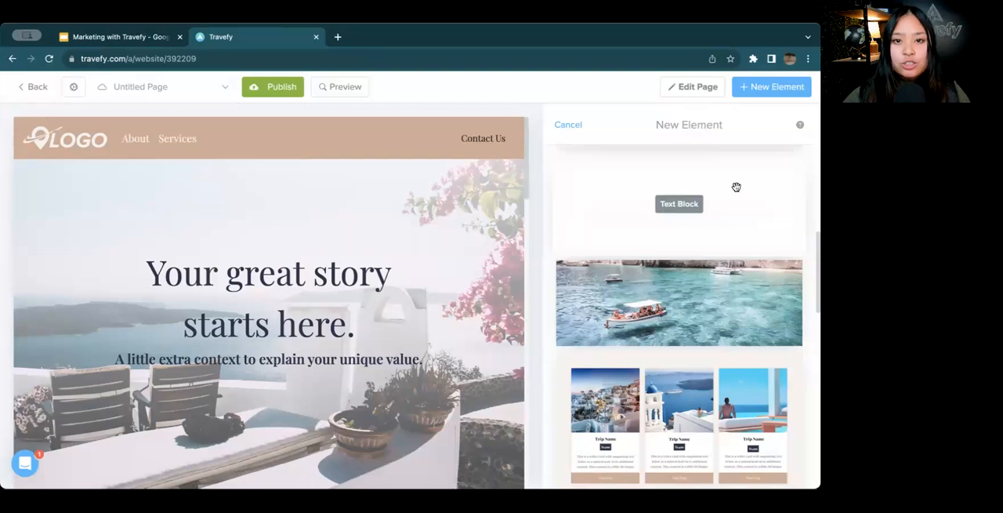
left_click_drag(737, 187, 415, 192)
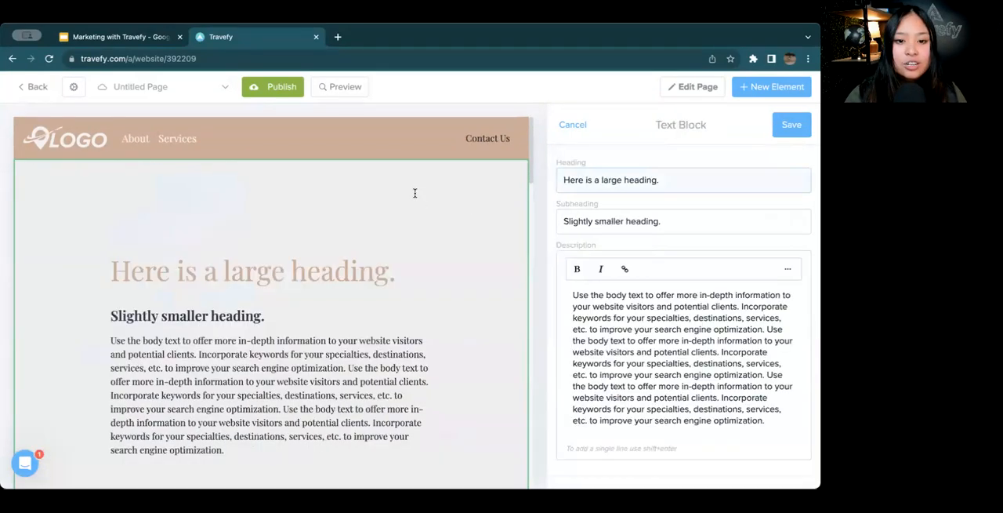
Set the text block's heading to "Terms & Conditions" and save the block
triple_click(706, 182)
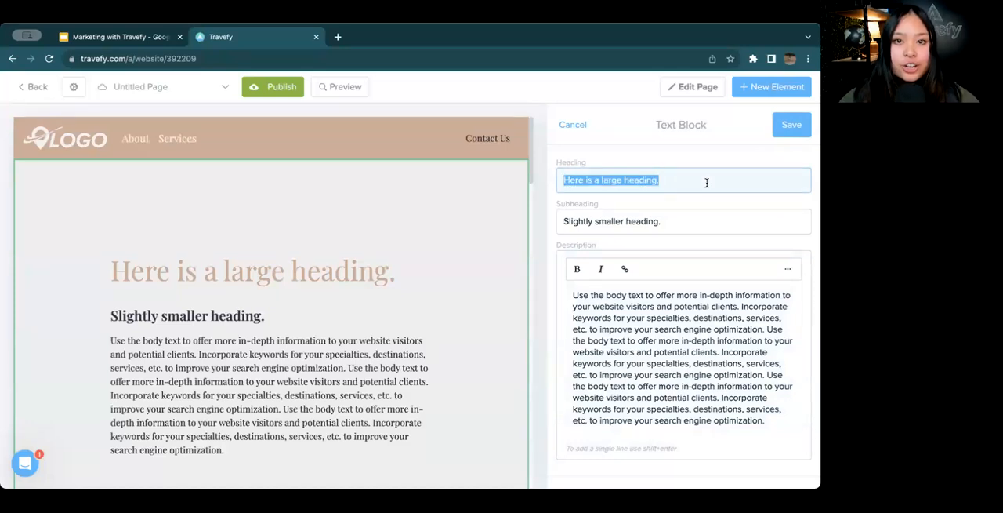
type("Terms")
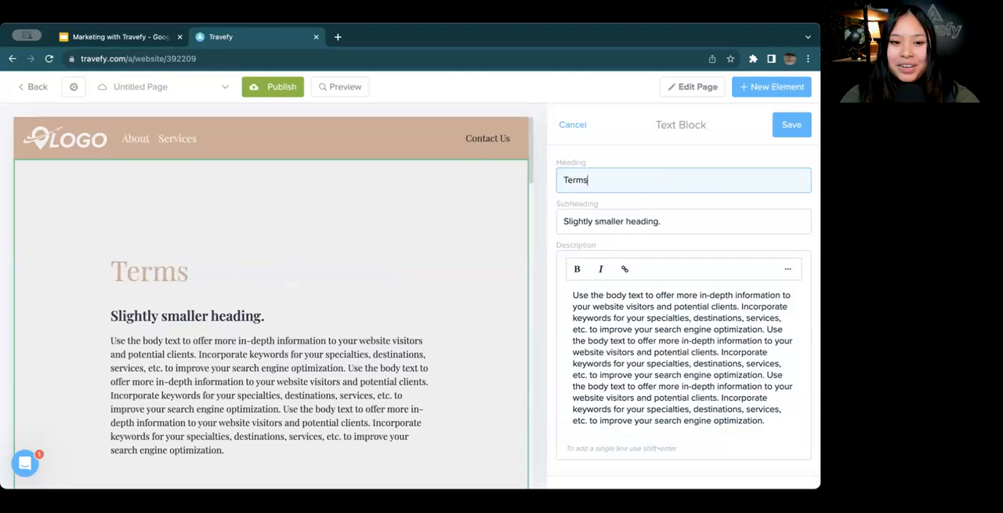
type(" &")
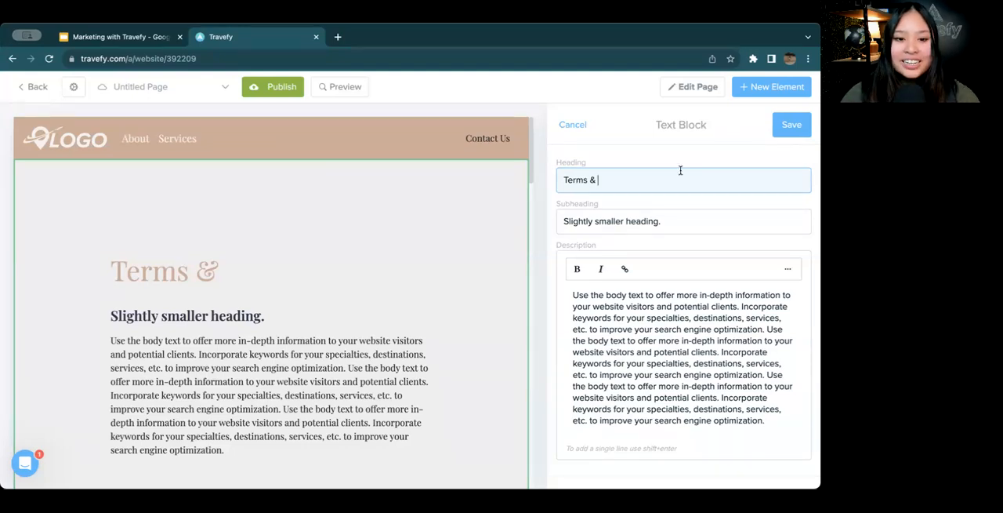
type("Conditions")
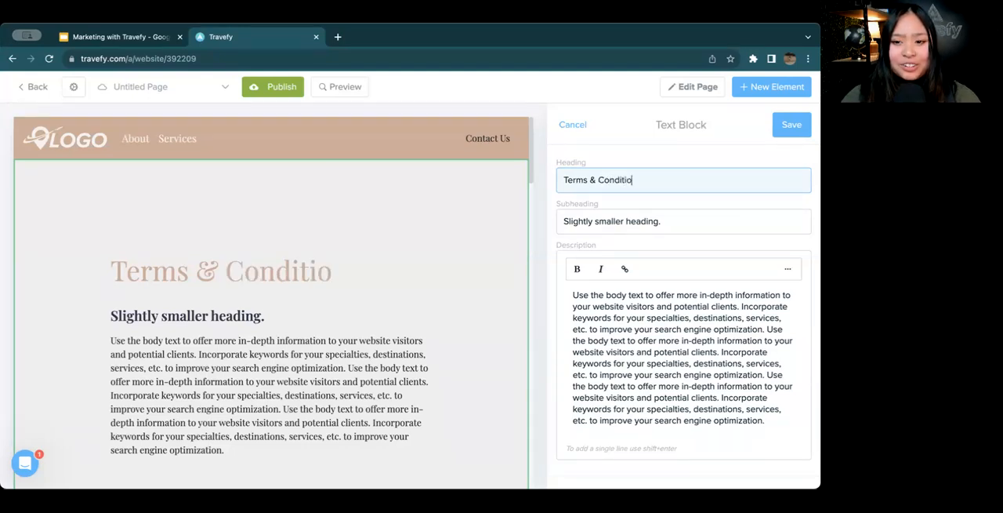
left_click(792, 123)
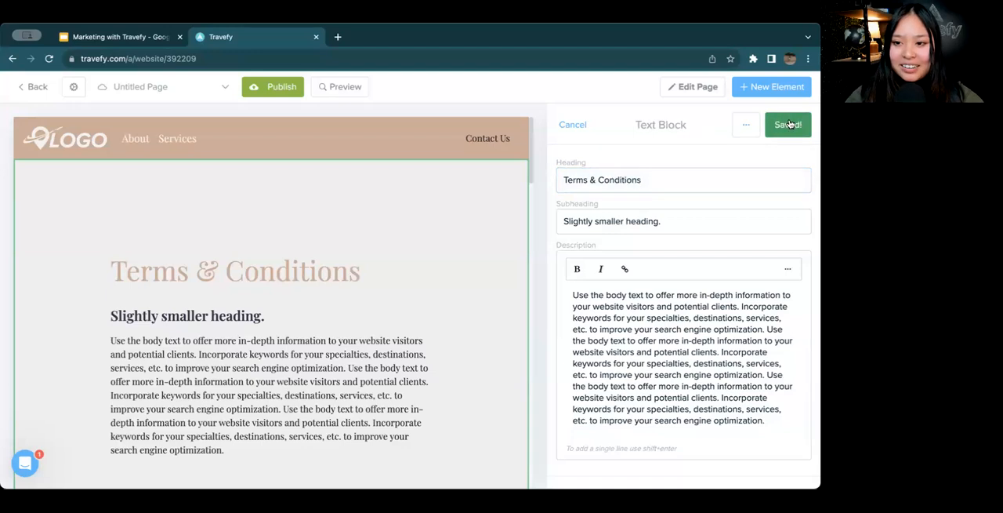
Switch back to the Home page, save its page settings and look through its content
left_click(195, 89)
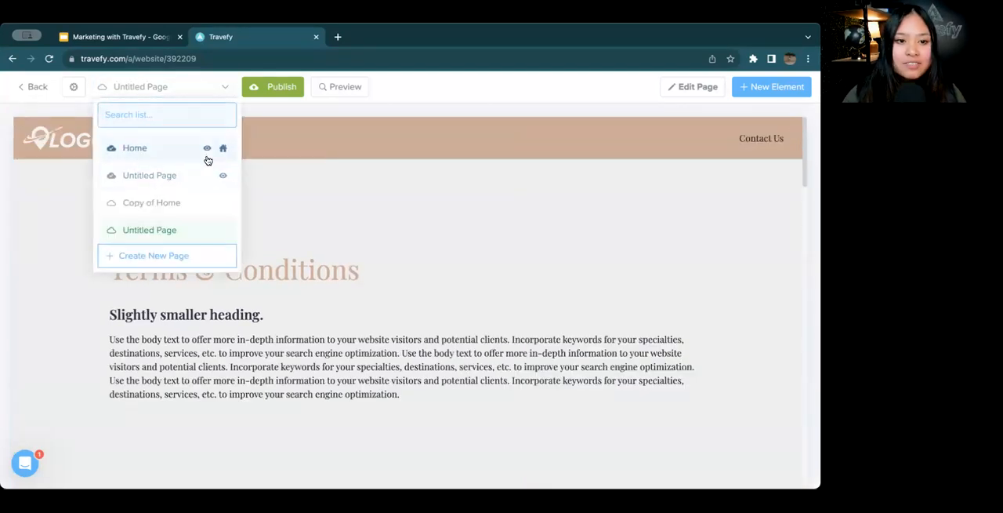
left_click(134, 149)
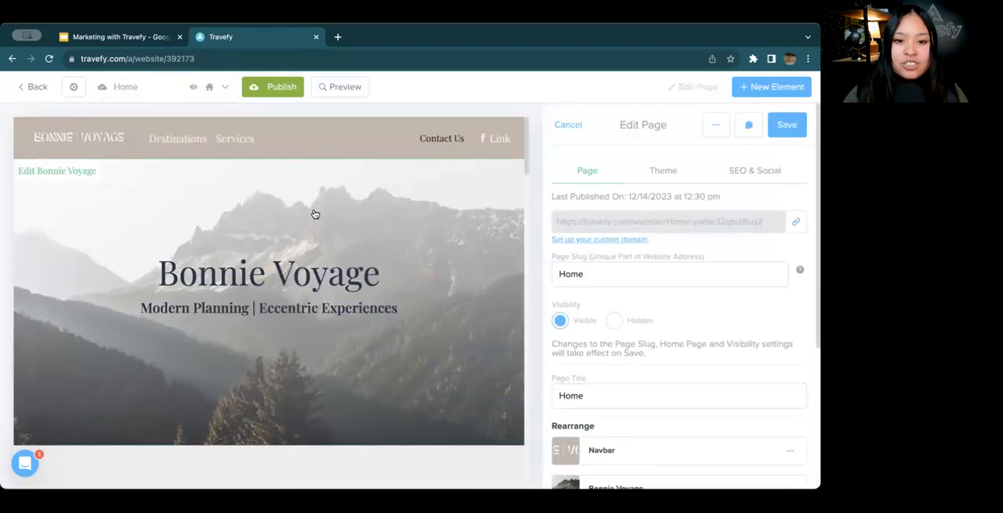
scroll(314, 214, "down", 3)
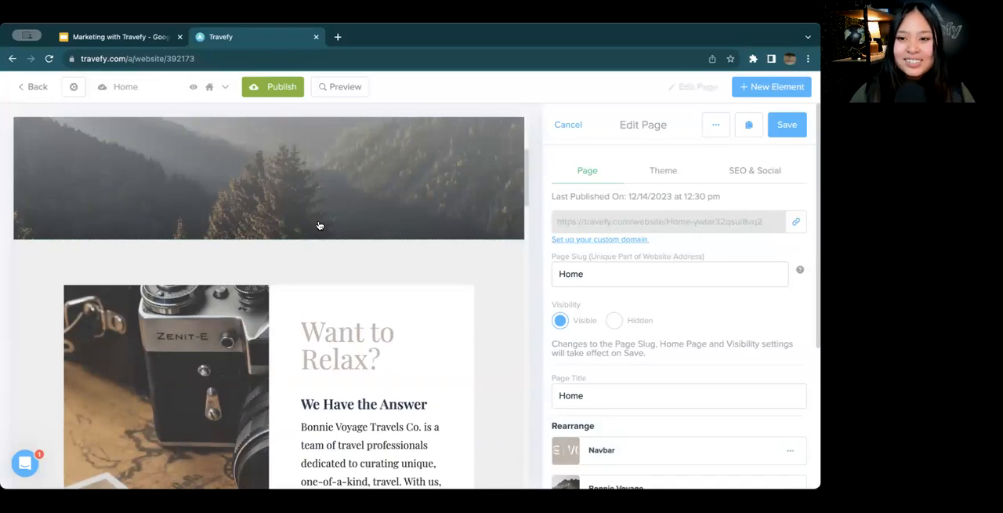
left_click(787, 127)
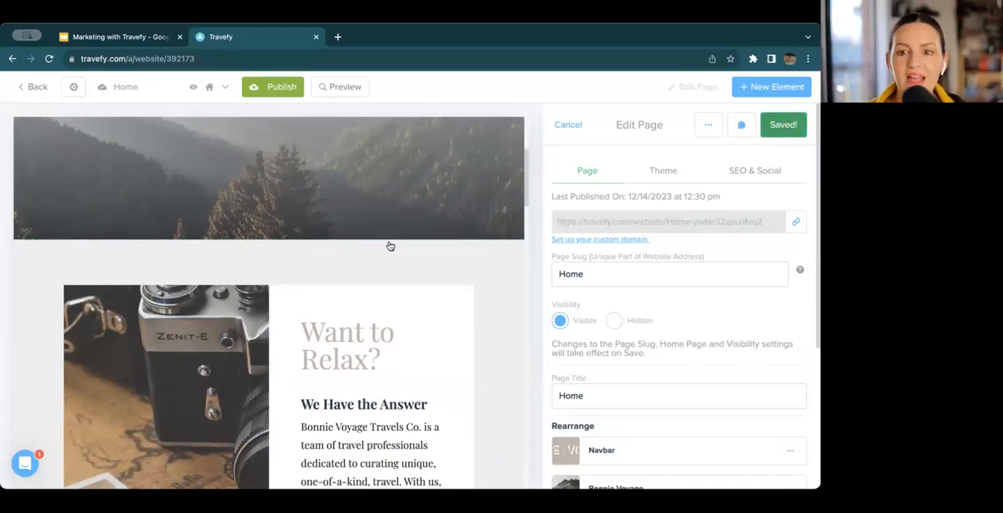
scroll(389, 246, "down", 5)
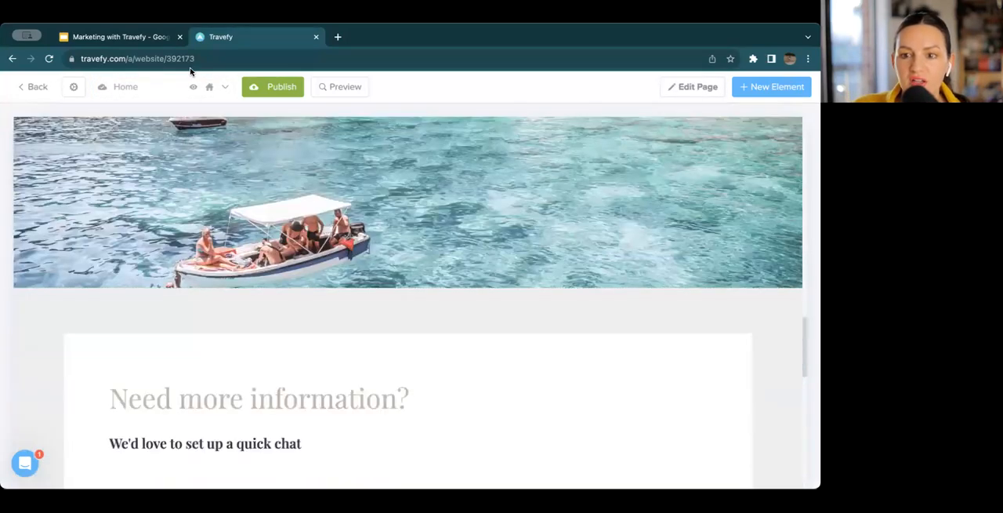
Reopen the untitled page with the Terms & Conditions text block, save its settings and publish it
left_click(192, 93)
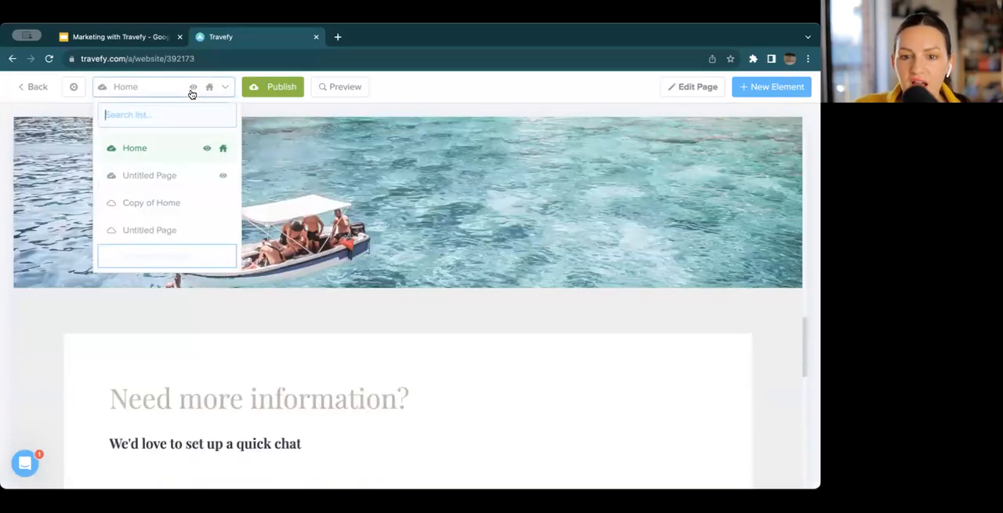
left_click(191, 227)
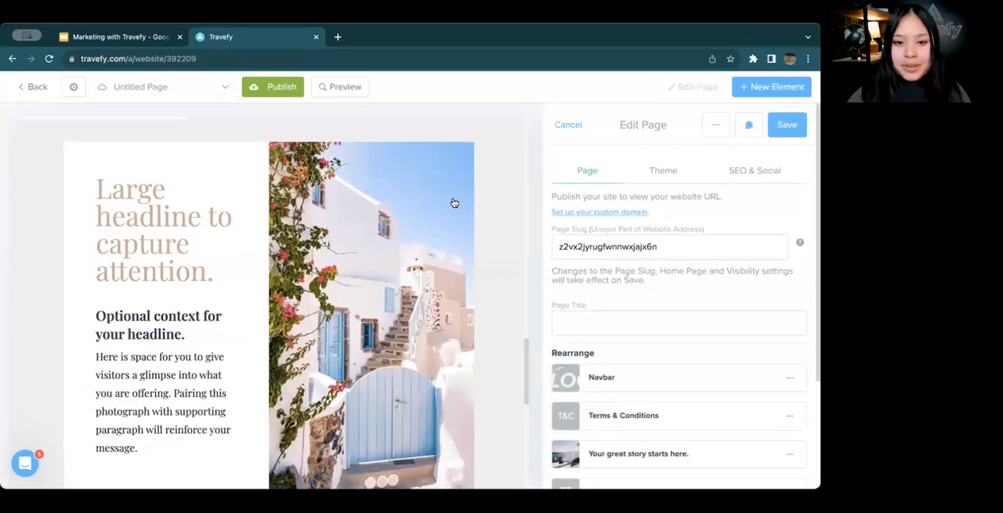
scroll(454, 203, "up", 10)
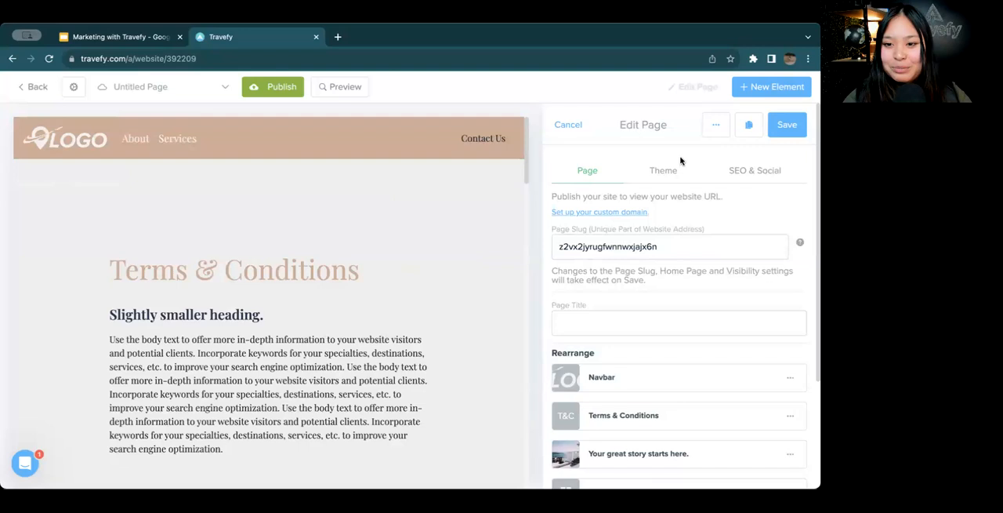
left_click(778, 132)
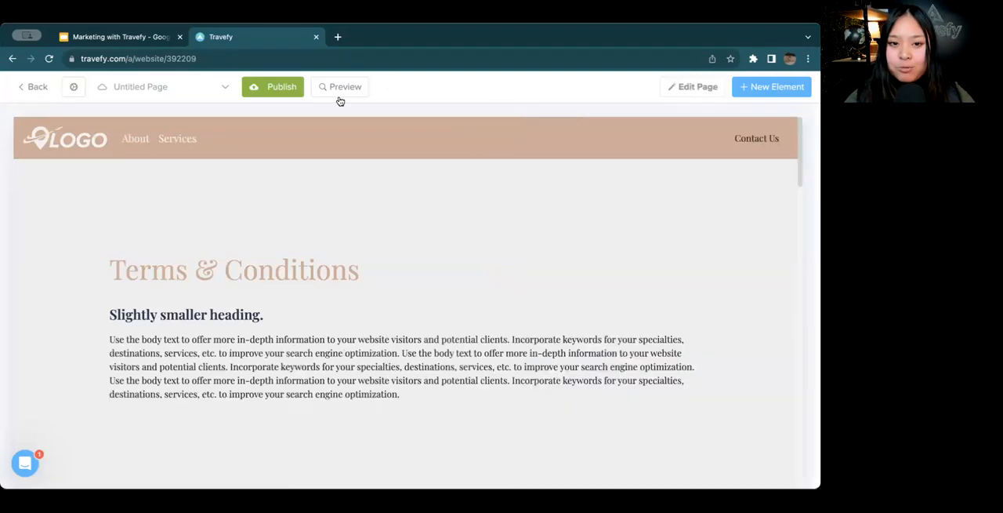
left_click(284, 92)
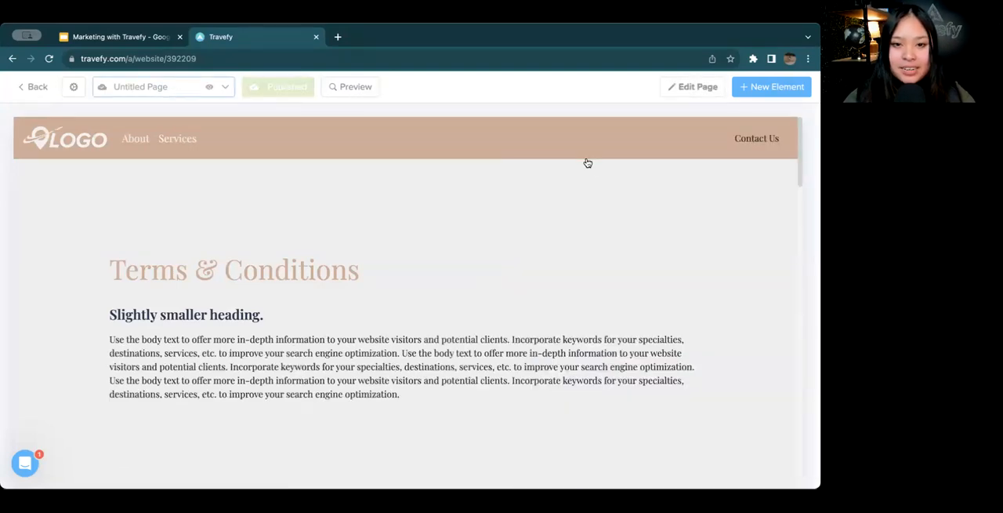
Set the published page's title to "Terms and Conditions" and save the page settings
left_click(699, 88)
left_click(615, 403)
type("Terms")
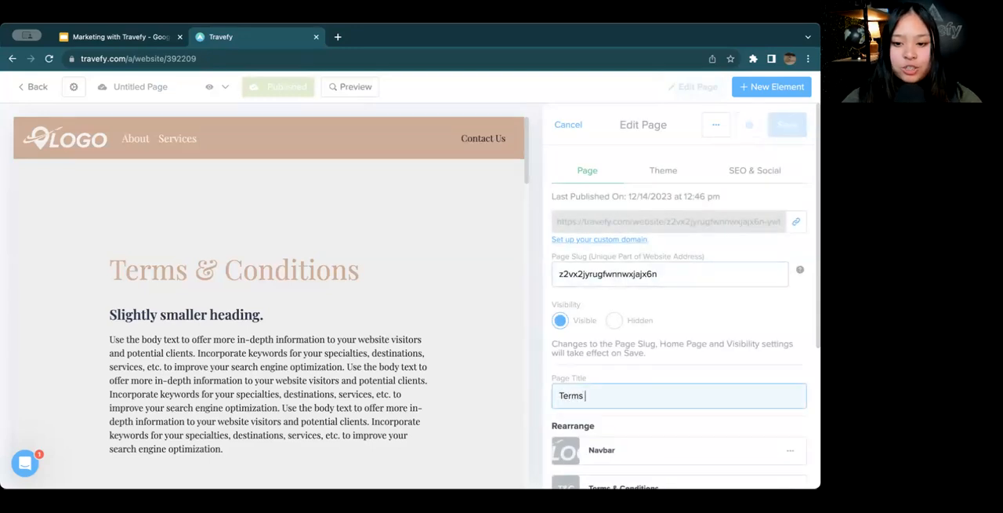
type(" and Conditions")
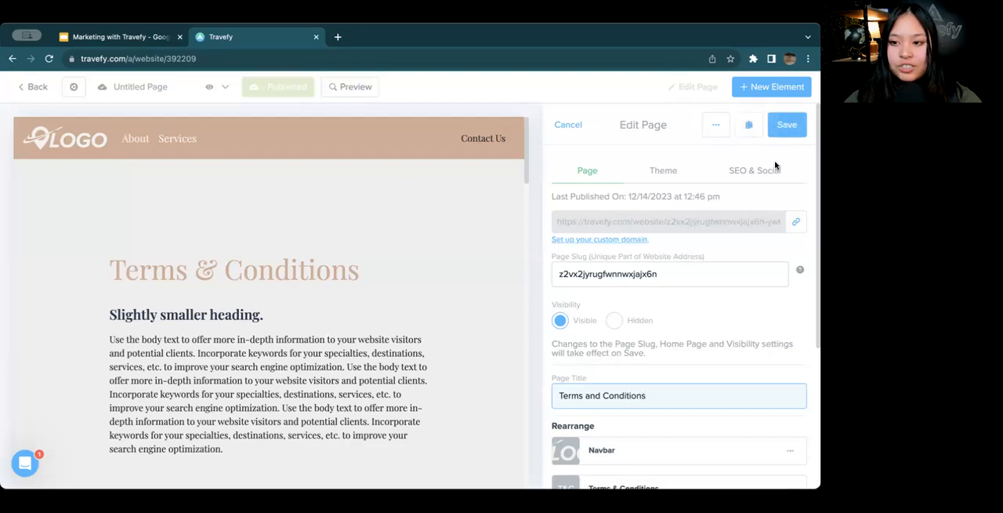
left_click(786, 127)
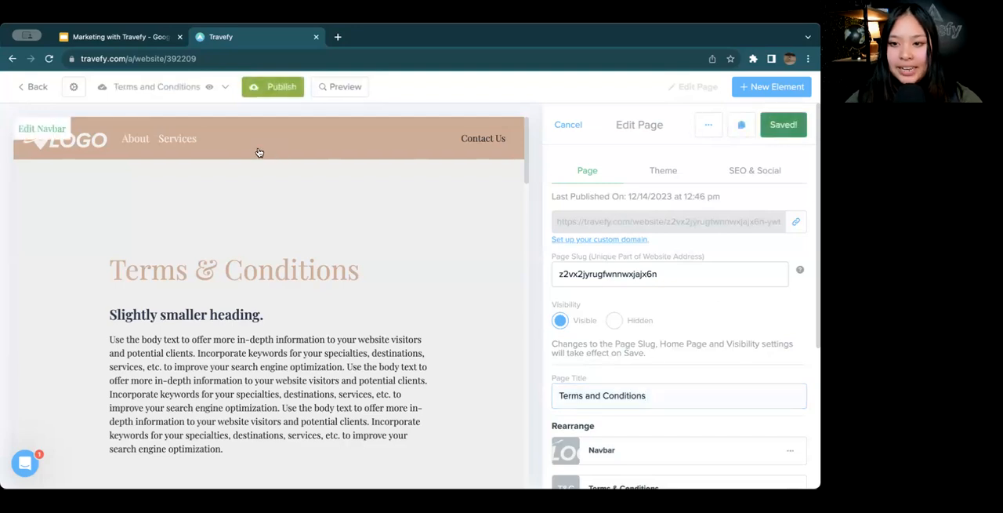
Switch to the Home page and add a new link element to its footer
left_click(188, 90)
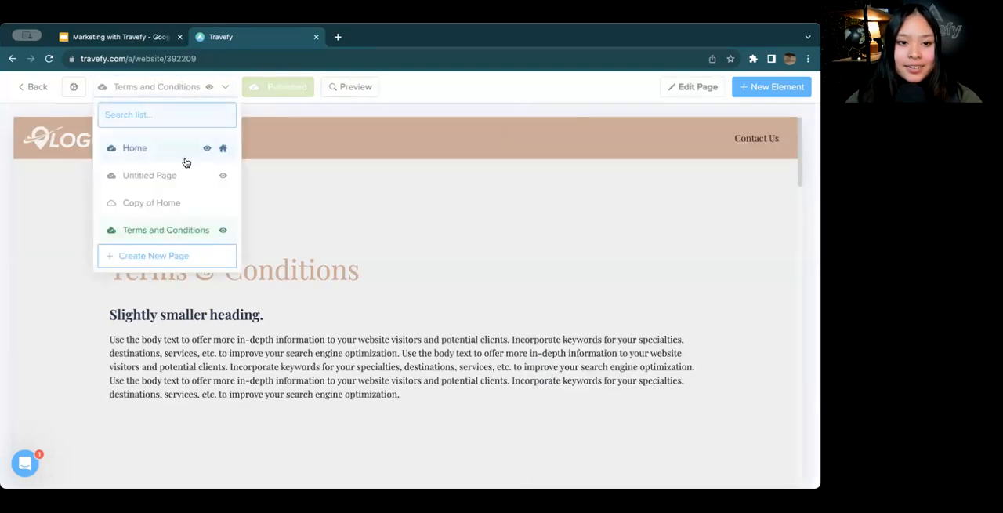
left_click(186, 156)
scroll(197, 263, "down", 20)
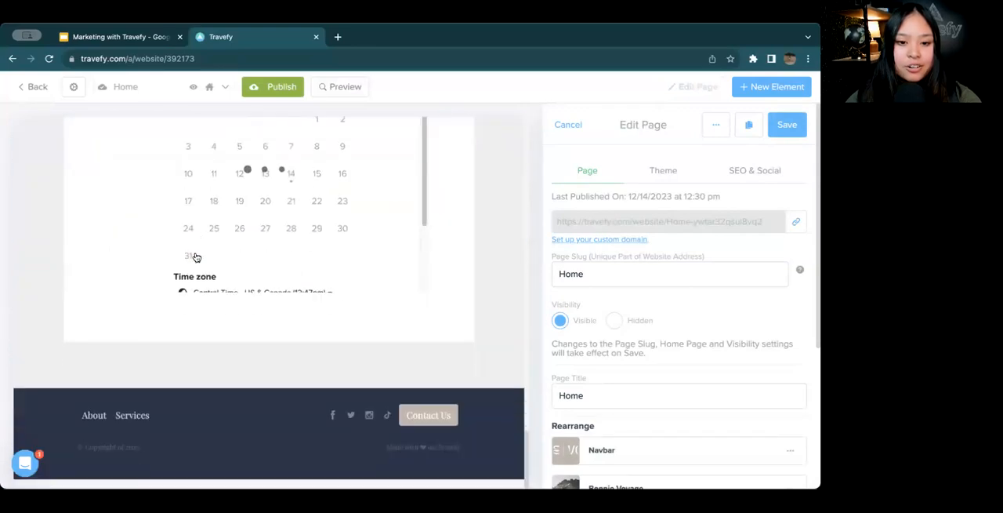
left_click(195, 415)
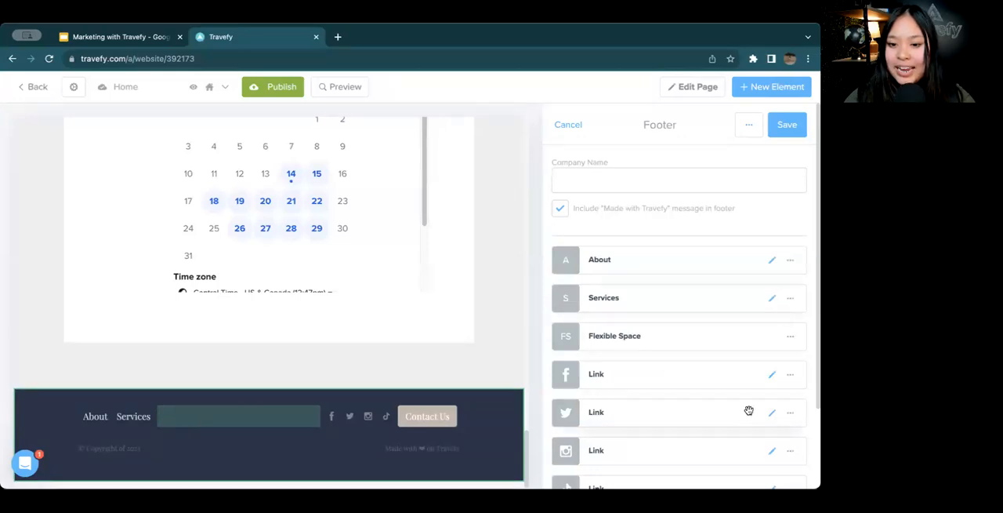
scroll(740, 412, "down", 3)
left_click(608, 463)
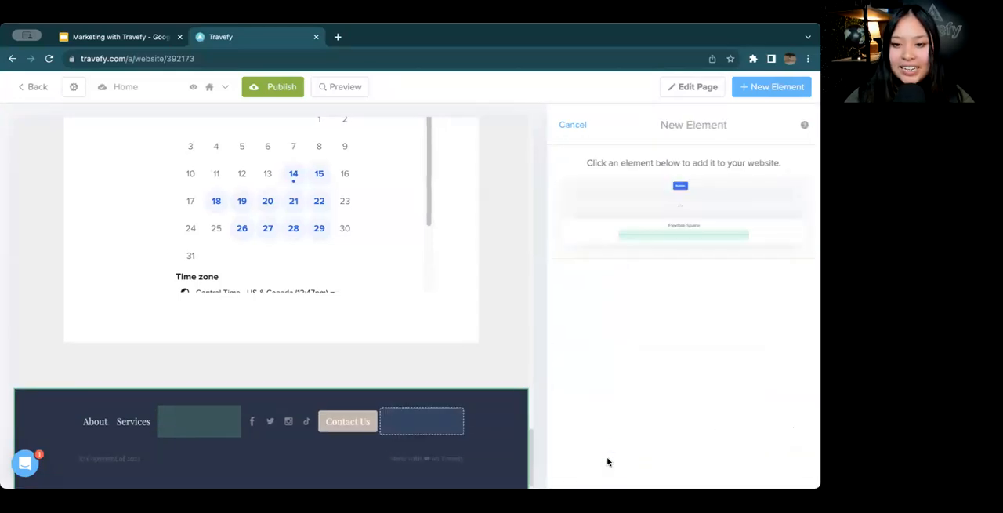
left_click(683, 206)
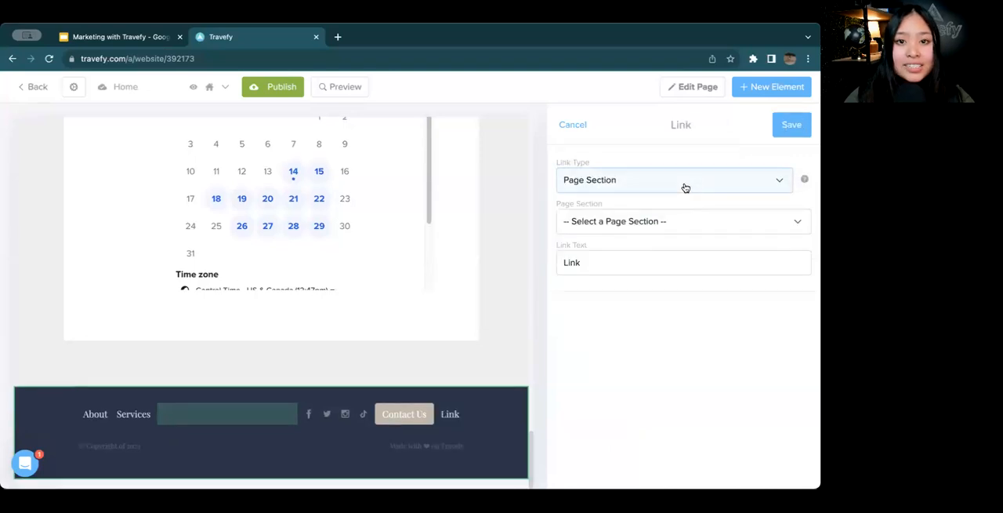
Point the new footer link to the Terms and Conditions page, set its text to "Terms & Conditions" and save it
left_click(685, 187)
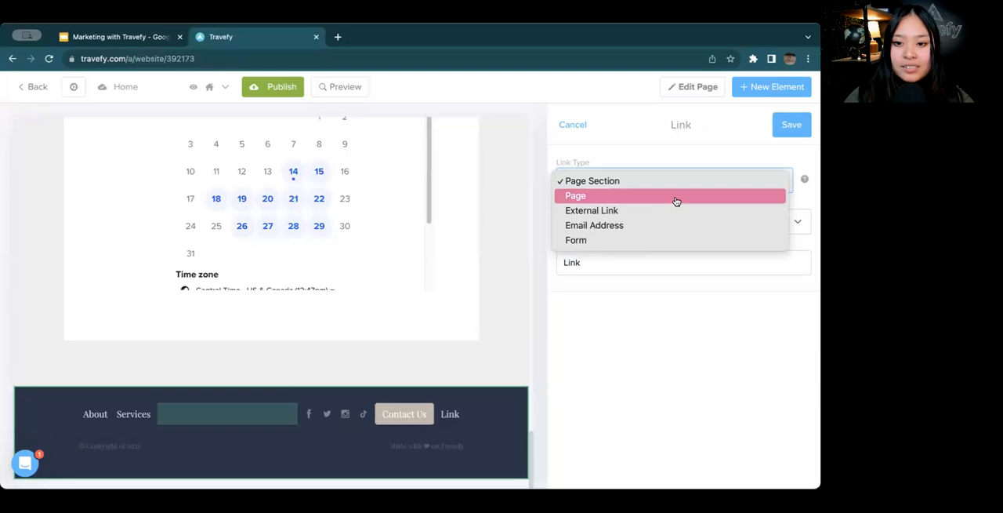
left_click(676, 197)
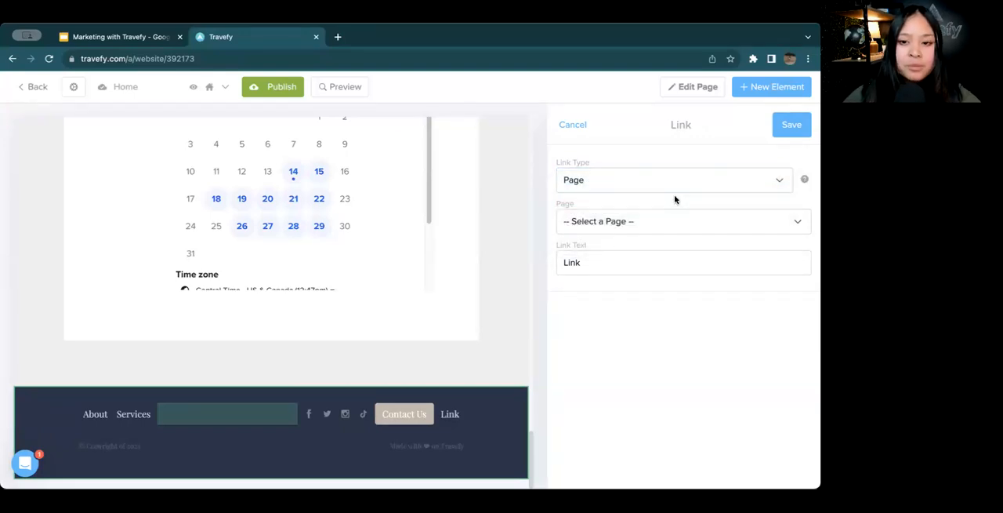
left_click(666, 227)
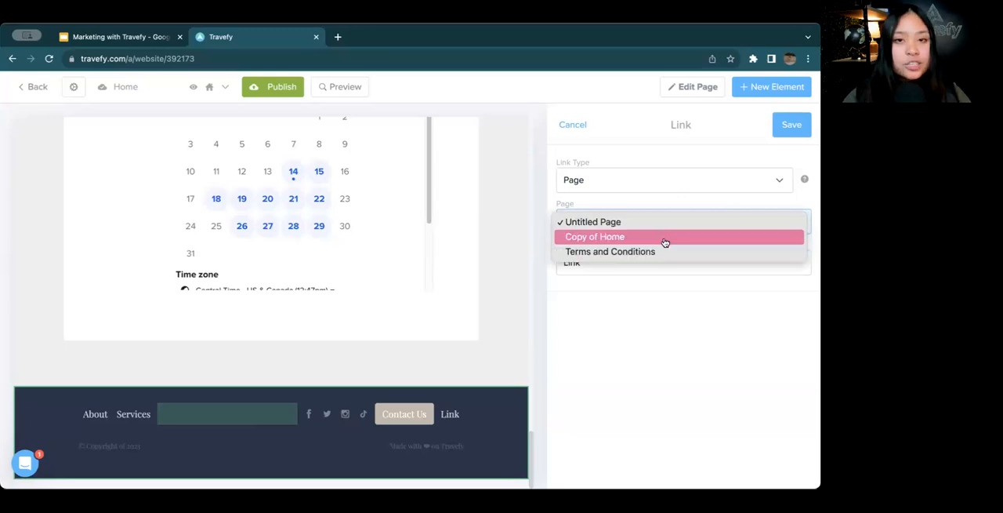
left_click(671, 250)
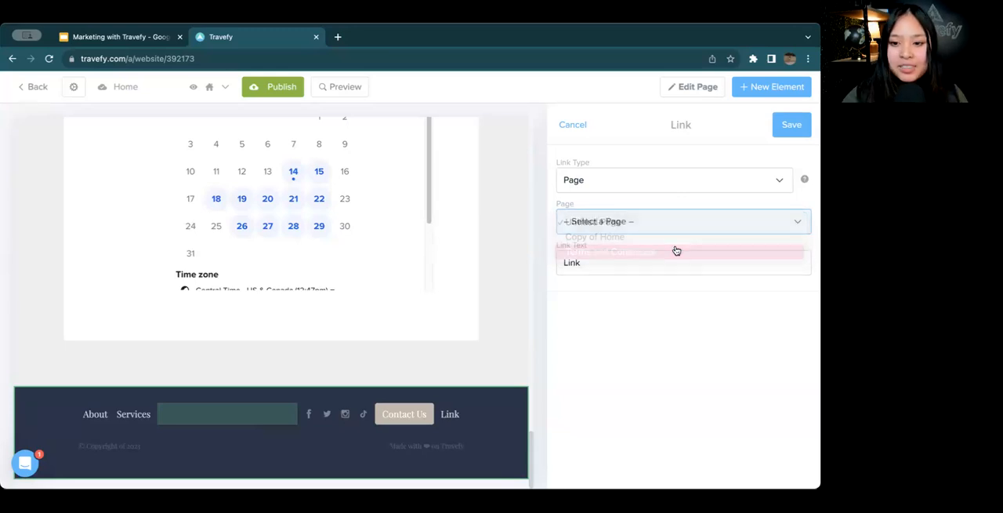
left_click_drag(671, 248, 545, 269)
type("T")
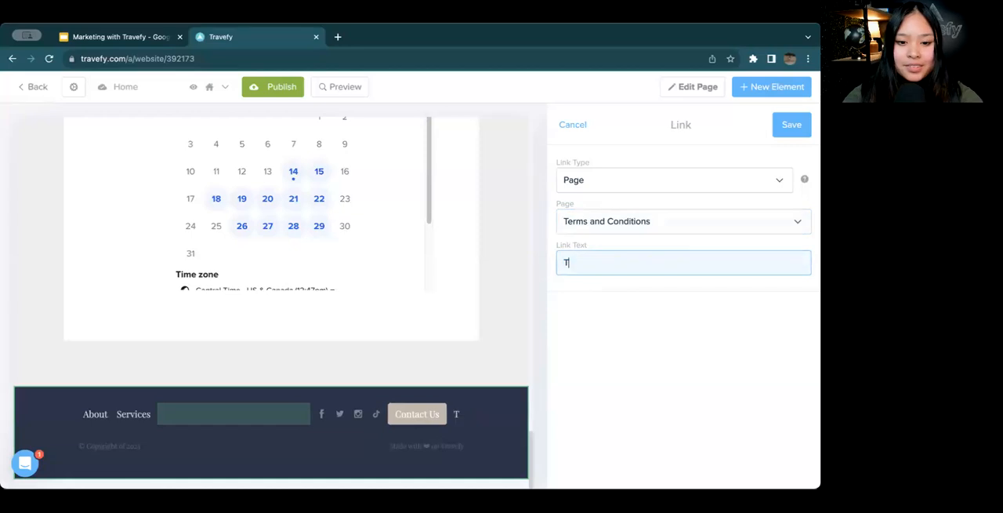
type("erms & Conditions")
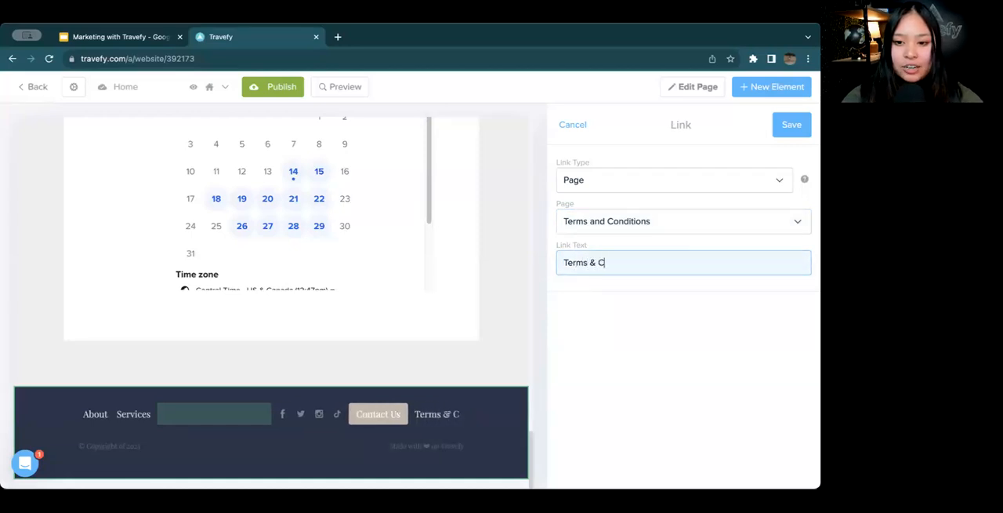
left_click(786, 129)
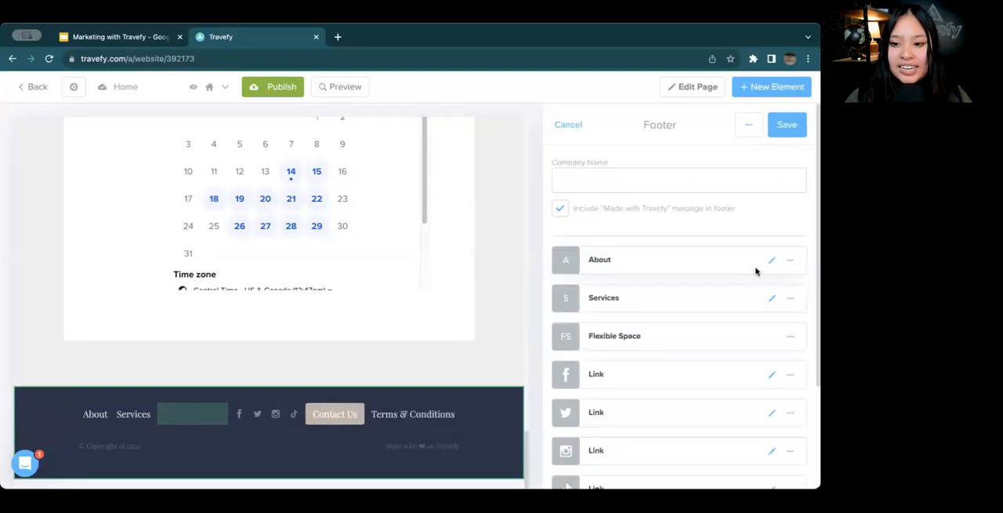
Move the Terms & Conditions link directly after Services in the footer, save the footer and publish the Home page
scroll(729, 306, "down", 2)
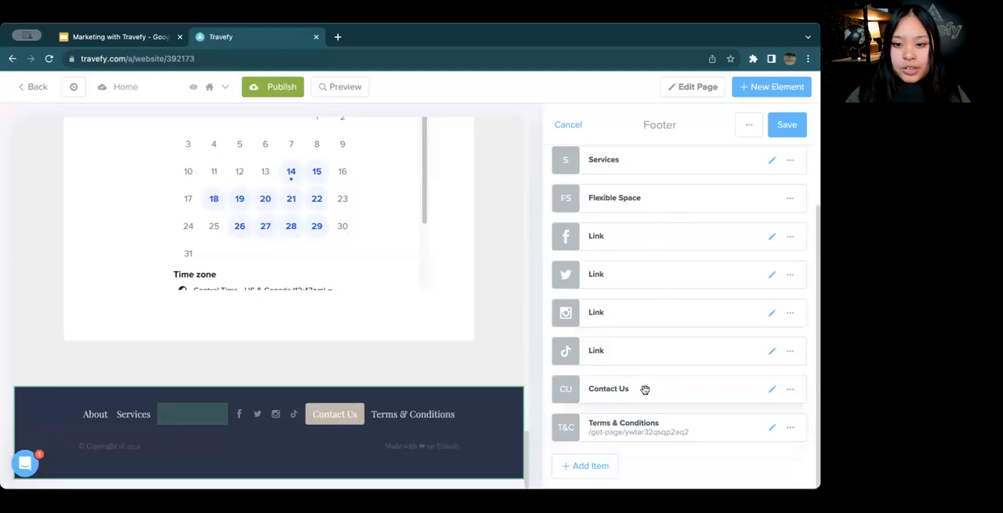
left_click_drag(627, 425, 638, 226)
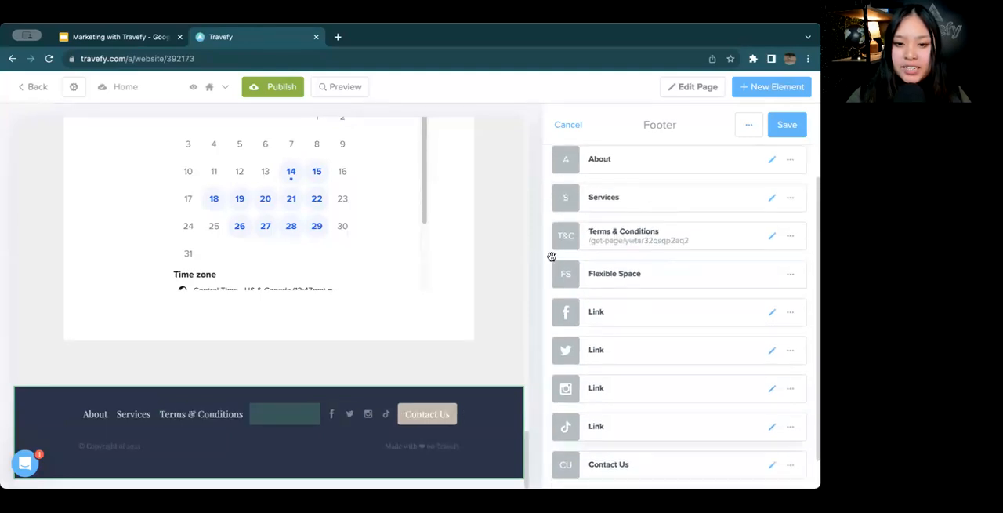
left_click(788, 129)
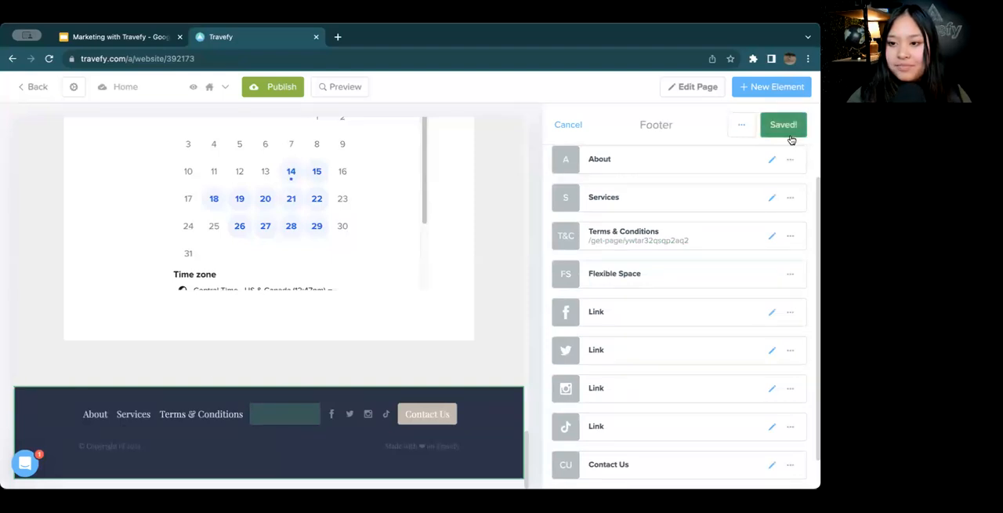
left_click(284, 94)
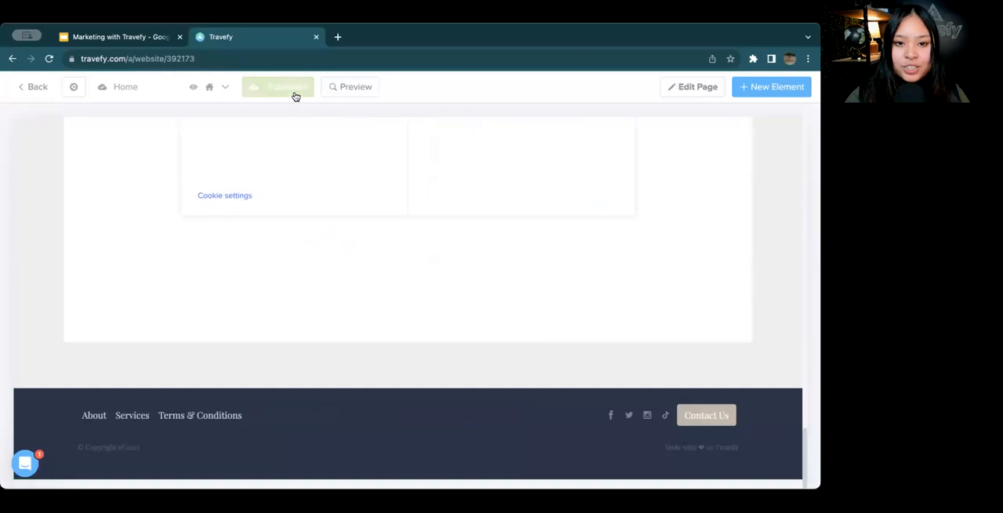
Preview the Home page, test the footer's Terms & Conditions link, check the opened page's web address and close that page
left_click(329, 90)
scroll(305, 200, "down", 5)
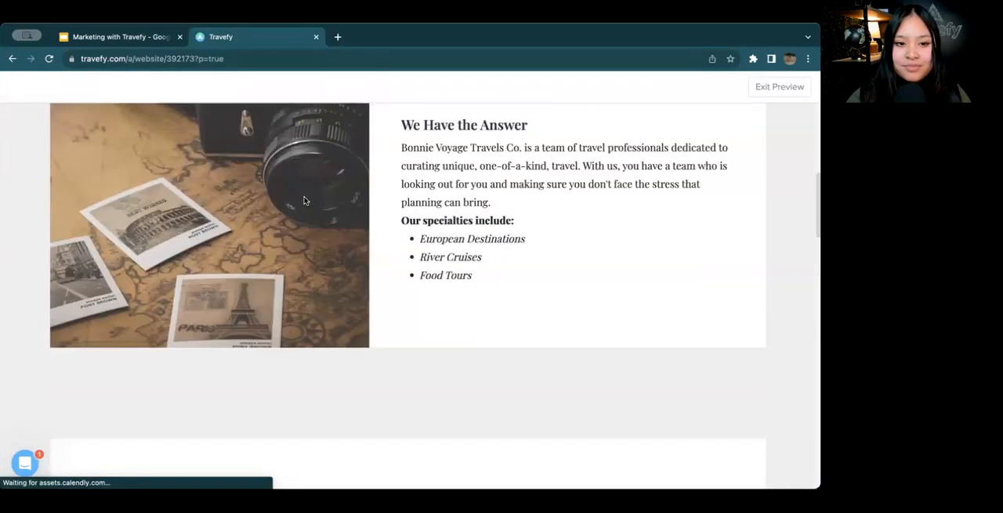
scroll(305, 199, "down", 10)
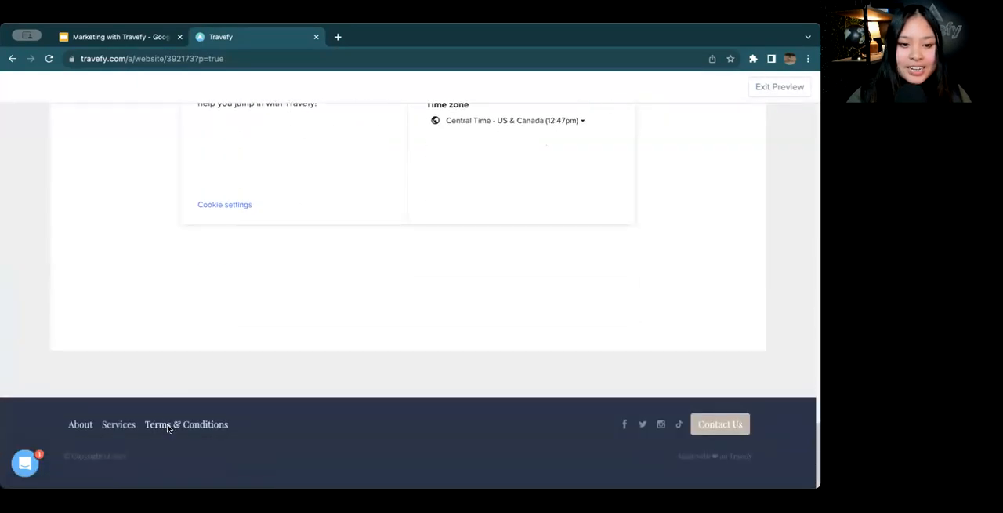
left_click(168, 426)
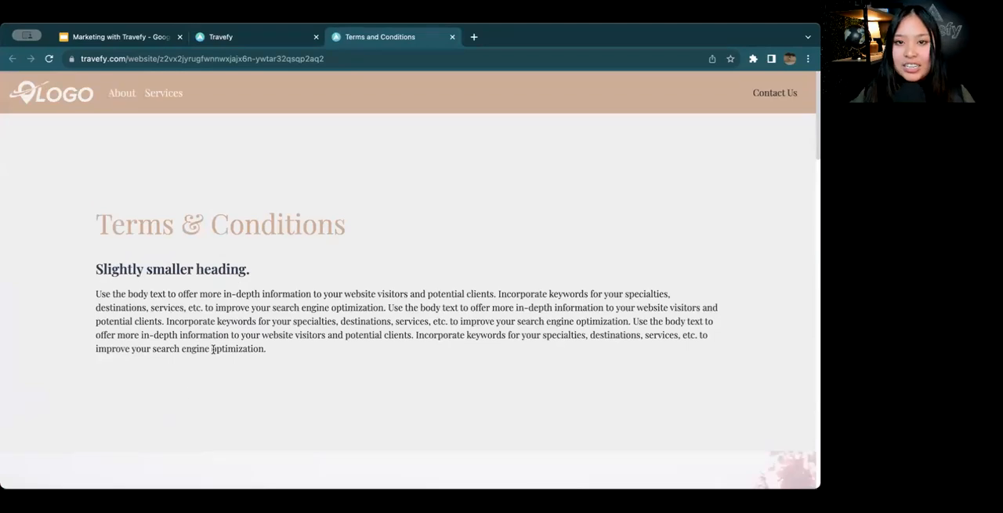
double_click(316, 61)
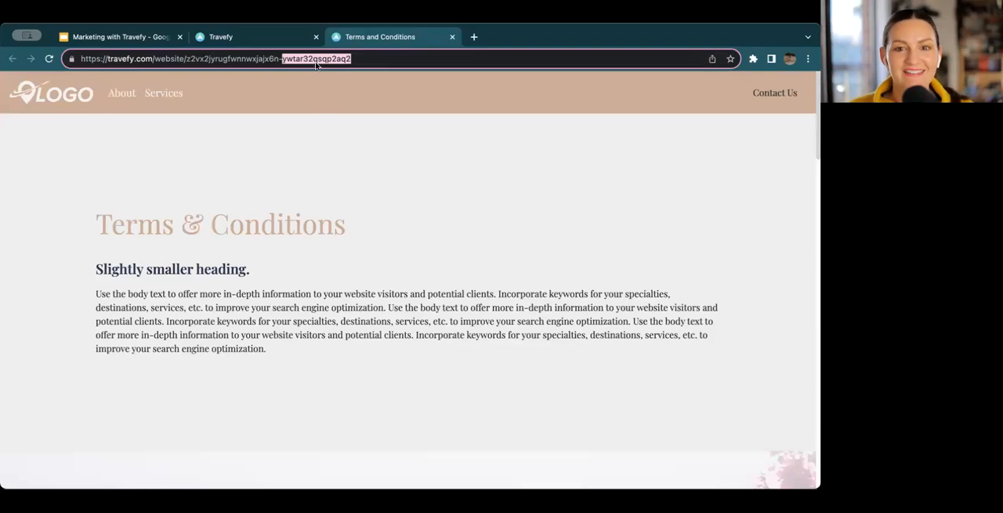
triple_click(316, 61)
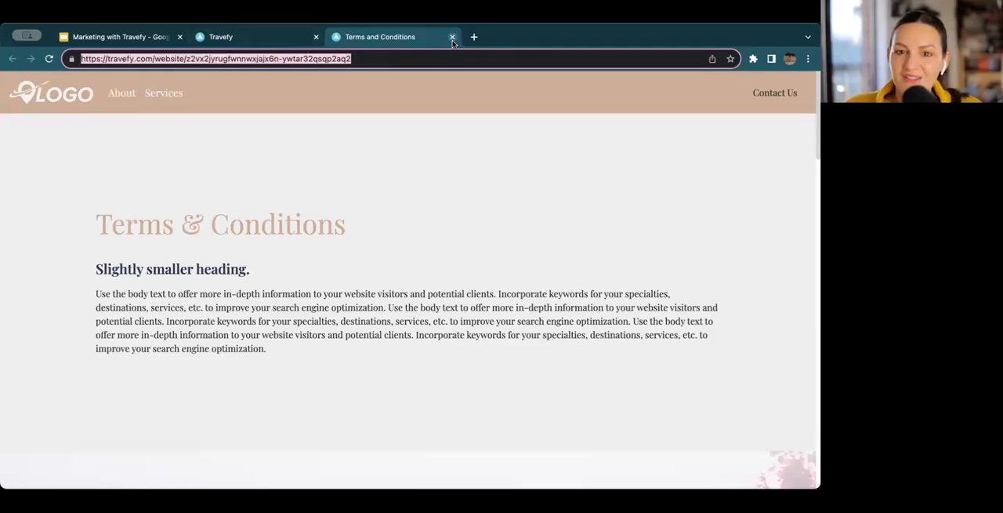
left_click(291, 47)
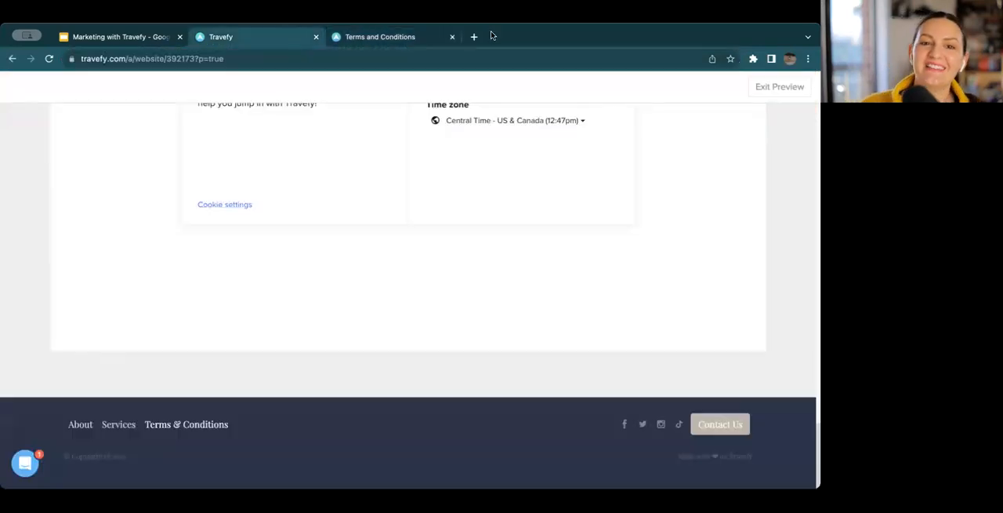
left_click(452, 37)
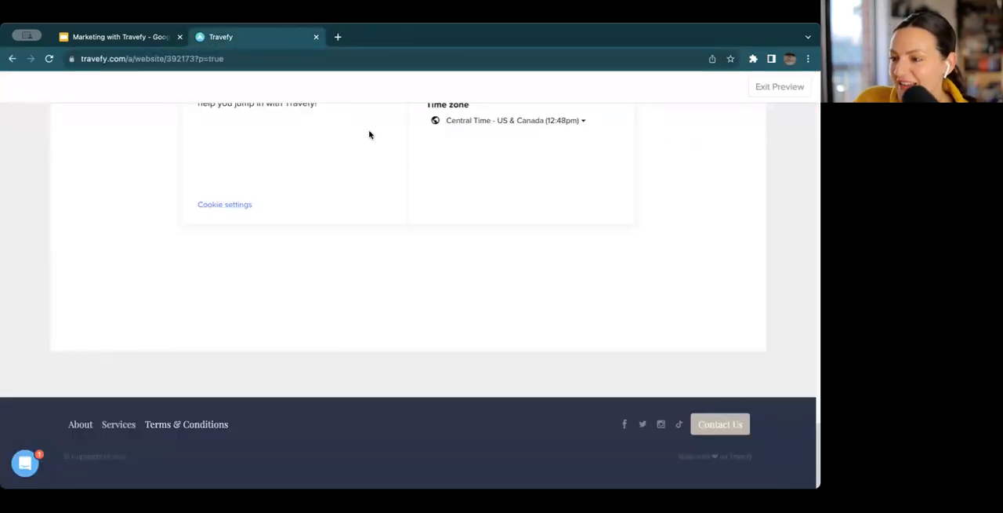
Leave the preview and look through the Home page's content in the editor
scroll(385, 183, "up", 20)
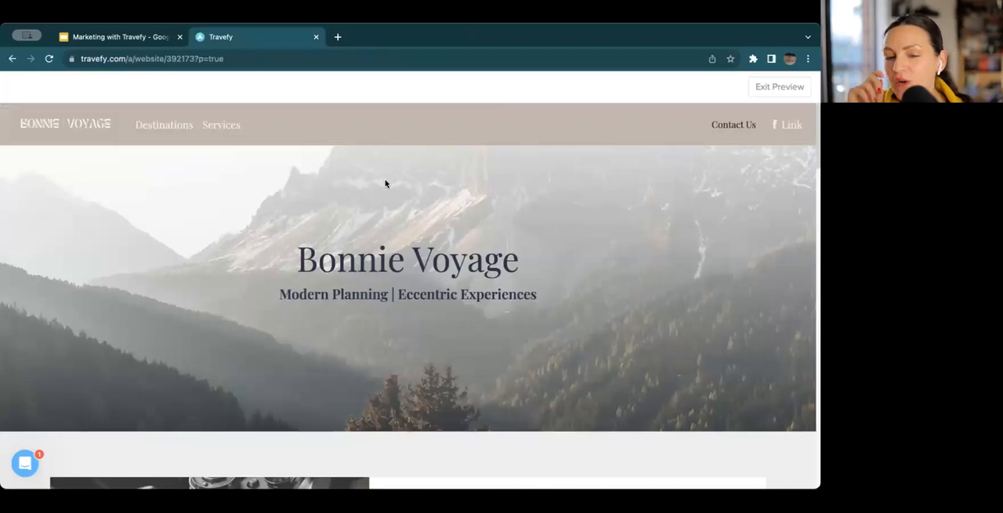
left_click(802, 89)
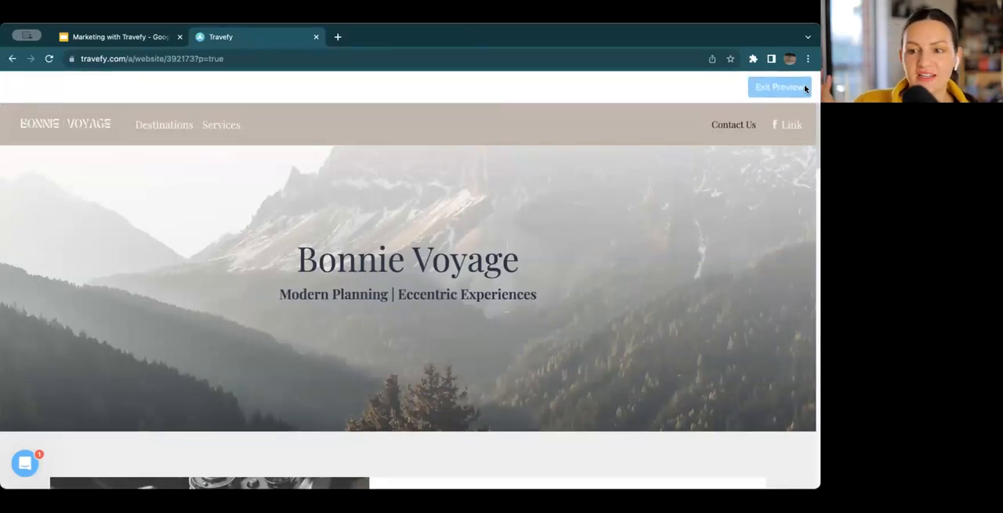
scroll(451, 238, "down", 10)
scroll(450, 238, "down", 5)
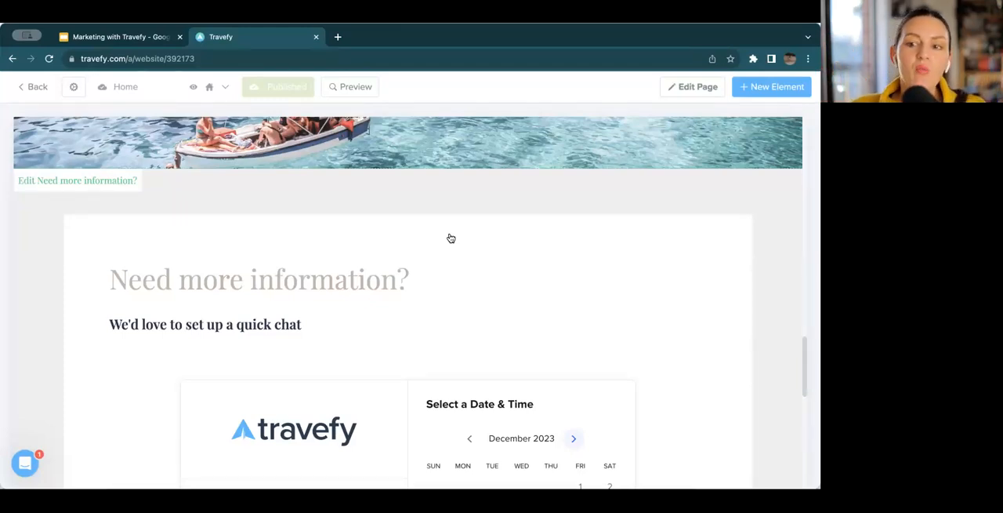
scroll(451, 237, "up", 3)
scroll(451, 238, "up", 10)
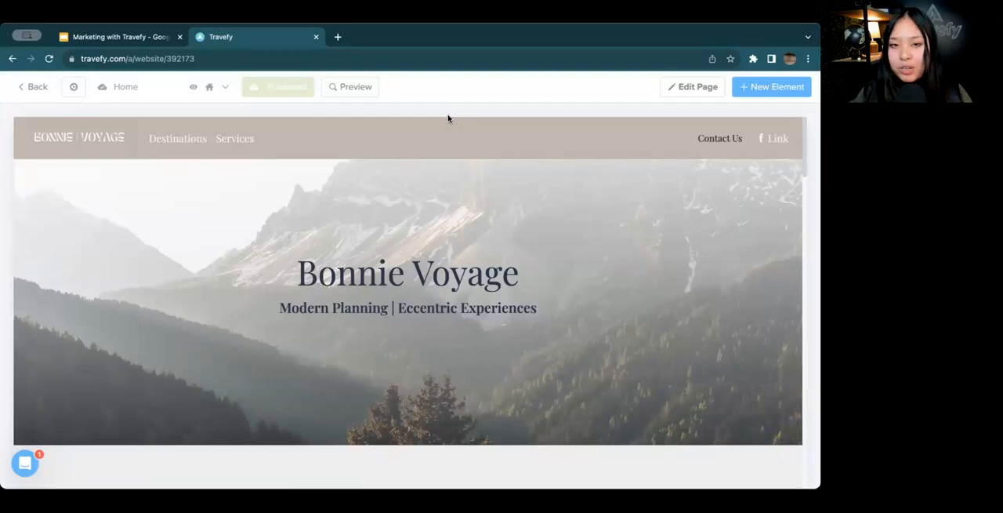
Try the Page link type on the navbar's Services link, view the available pages and link types, and discard the change
left_click(441, 141)
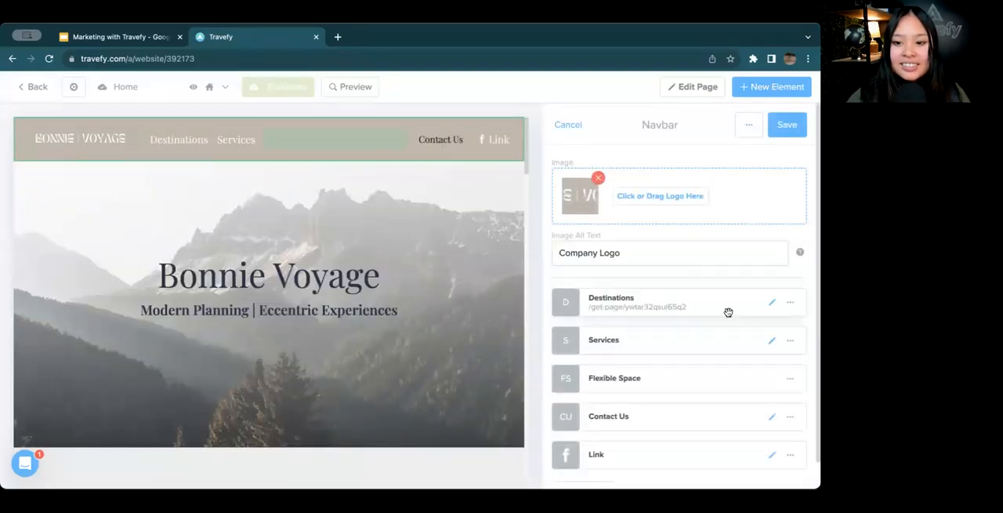
left_click(773, 341)
left_click(650, 184)
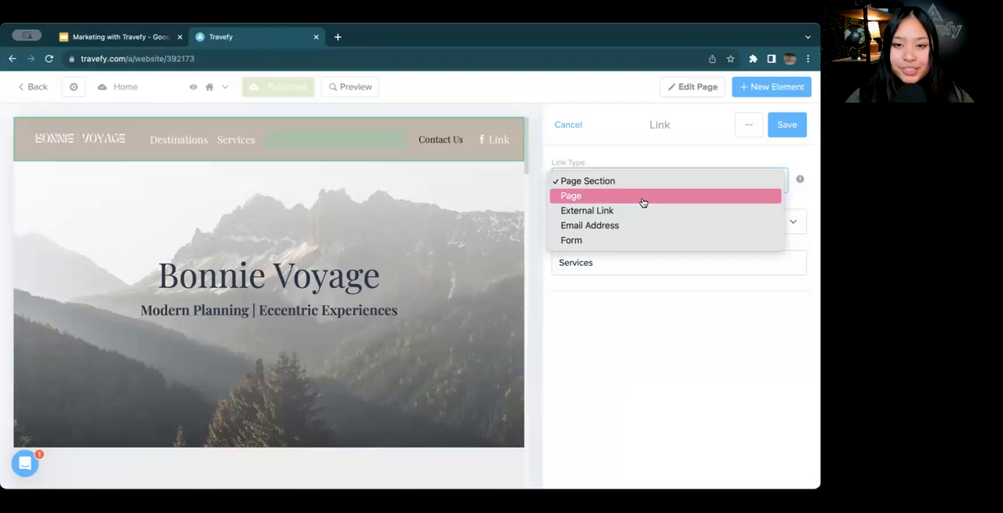
left_click(642, 197)
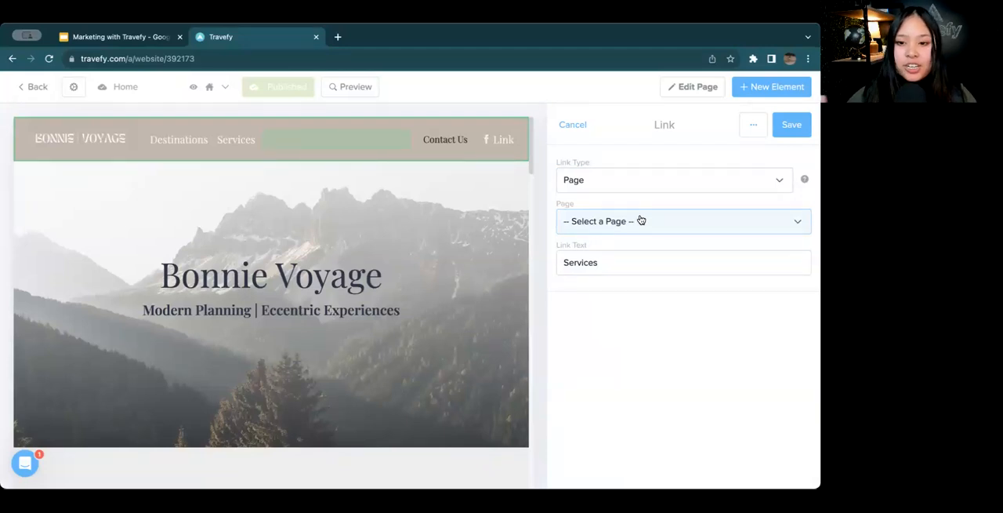
left_click(641, 220)
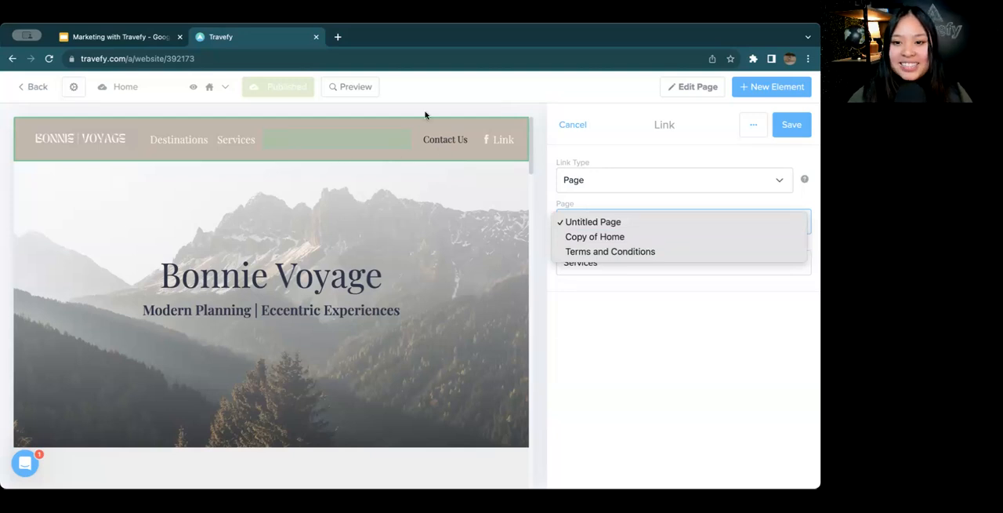
left_click(643, 156)
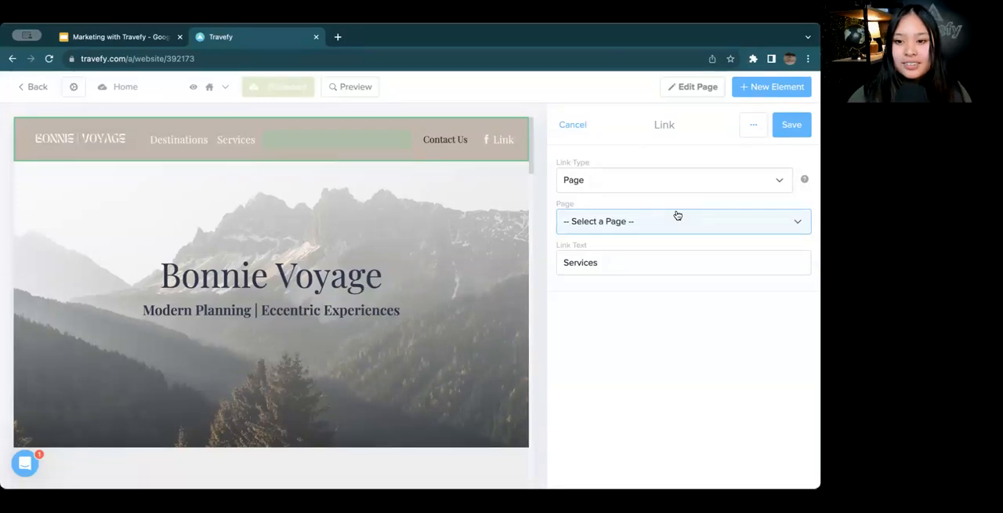
left_click(674, 189)
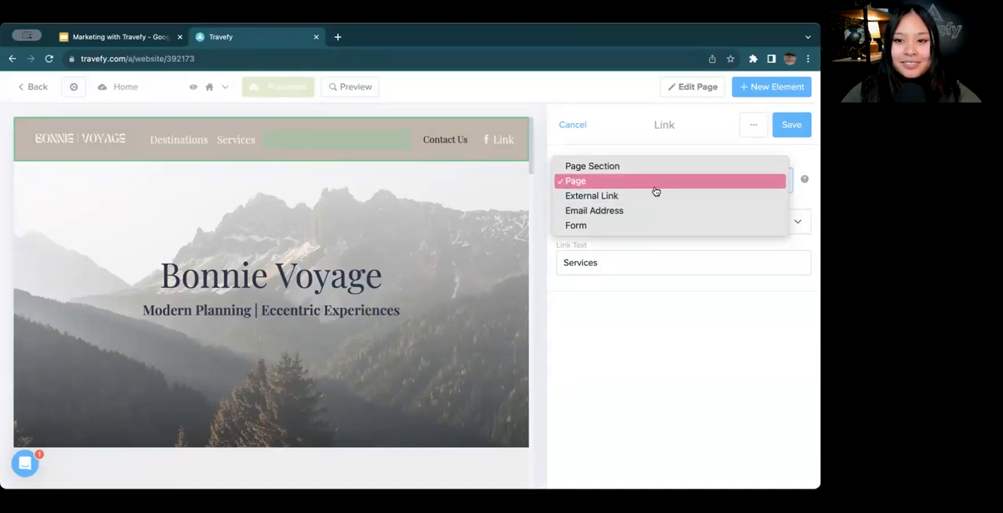
left_click(650, 138)
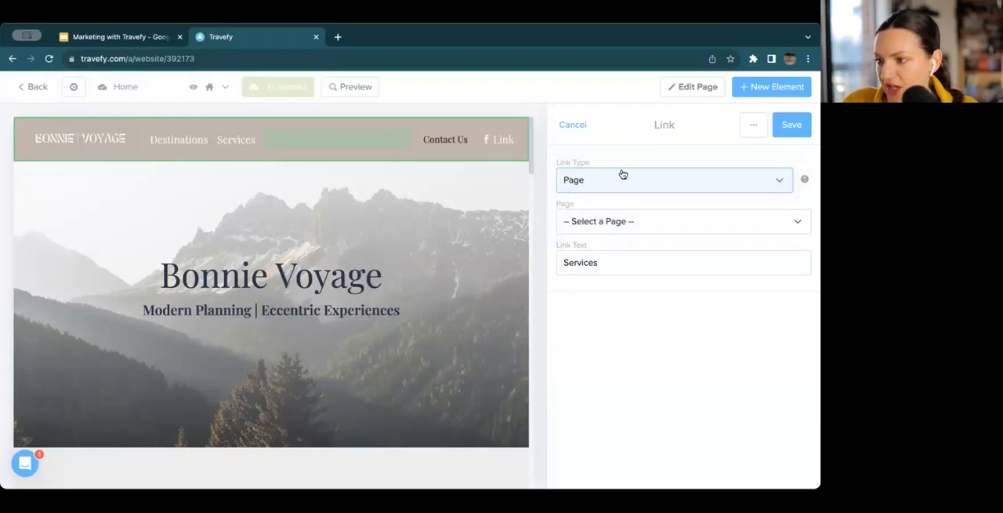
left_click(573, 126)
left_click(577, 126)
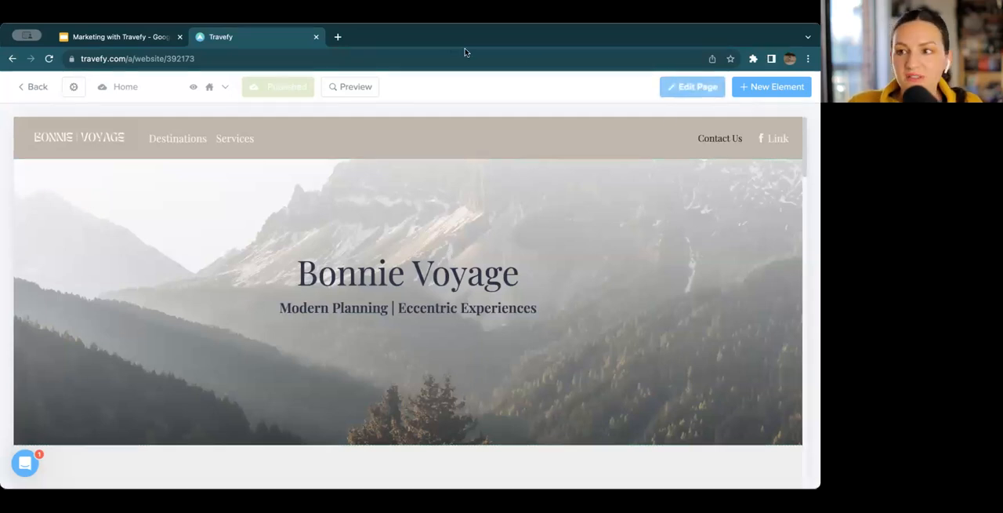
Open the Home page's settings and copy its published website link
left_click(676, 92)
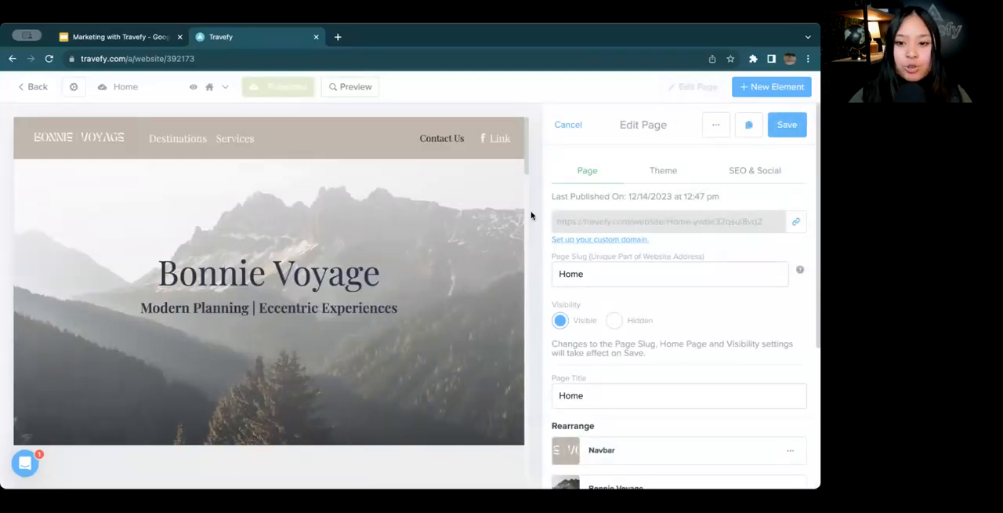
left_click_drag(555, 221, 785, 225)
left_click(794, 223)
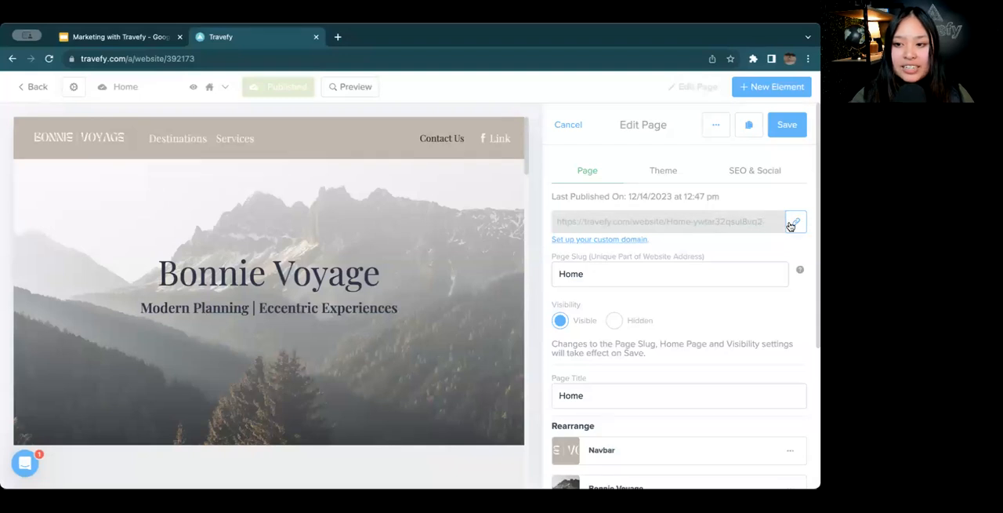
left_click(792, 224)
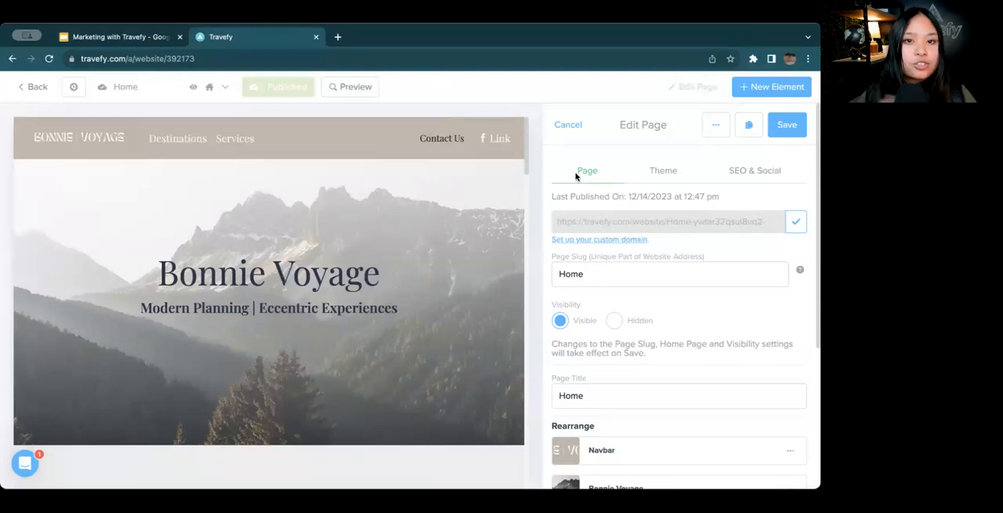
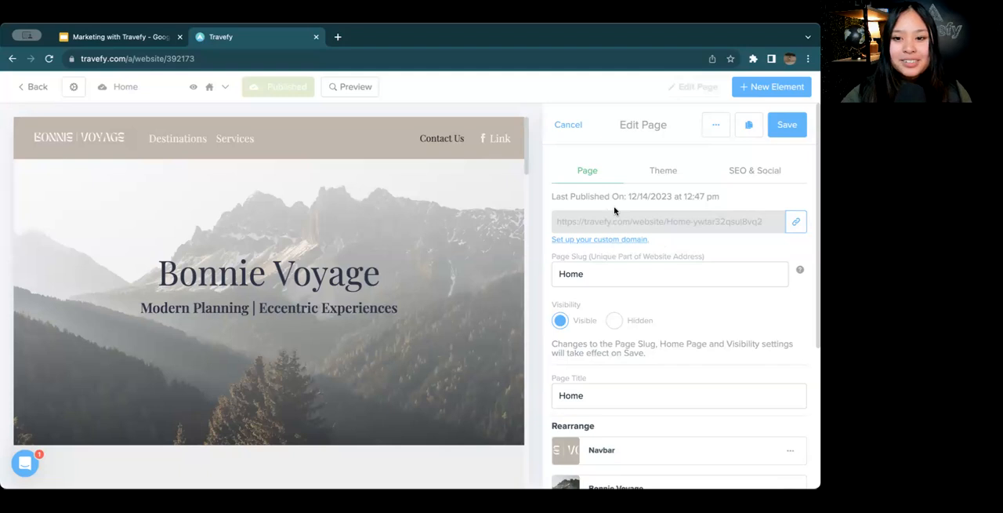
Leave the page settings and add a Form-type button to the Bonnie Voyage hero, creating a new form for it
left_click(567, 125)
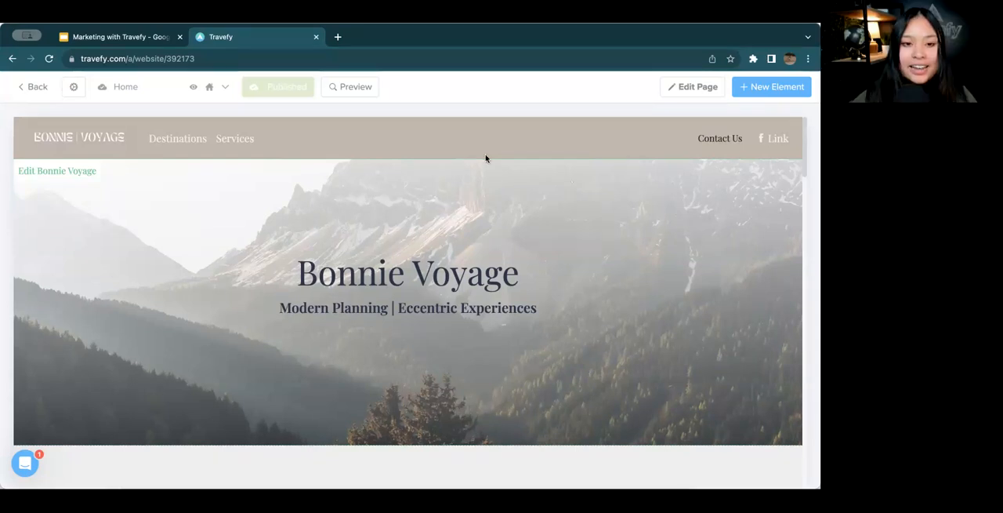
left_click(302, 225)
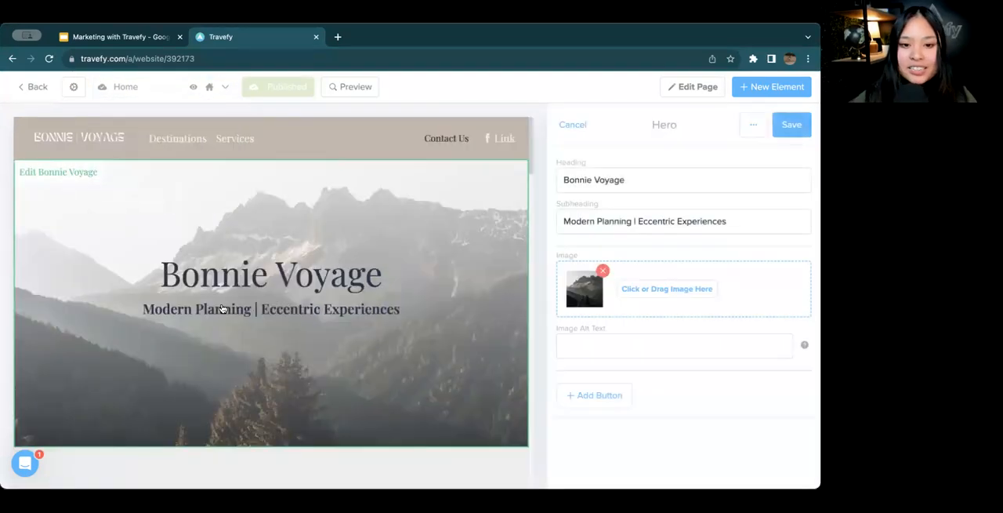
left_click(597, 398)
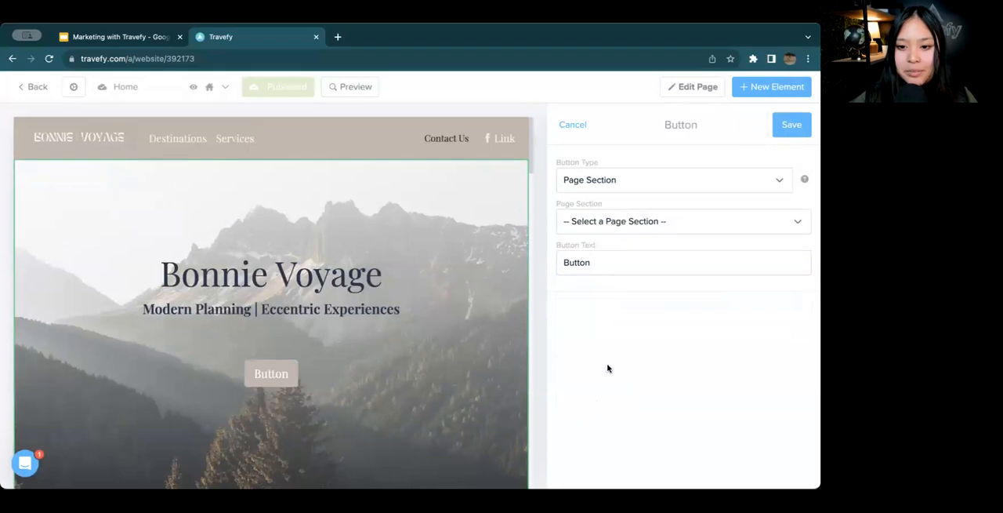
left_click(638, 193)
left_click(633, 239)
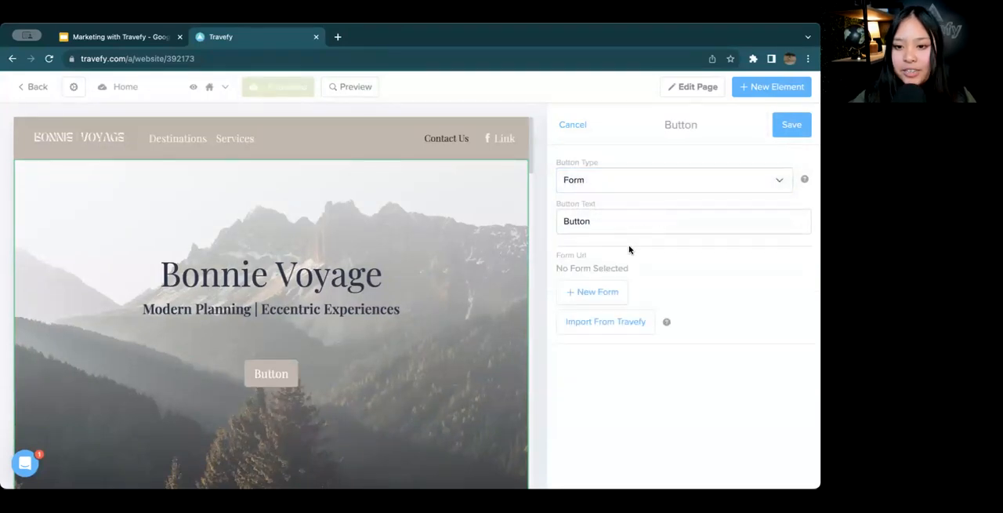
left_click(605, 301)
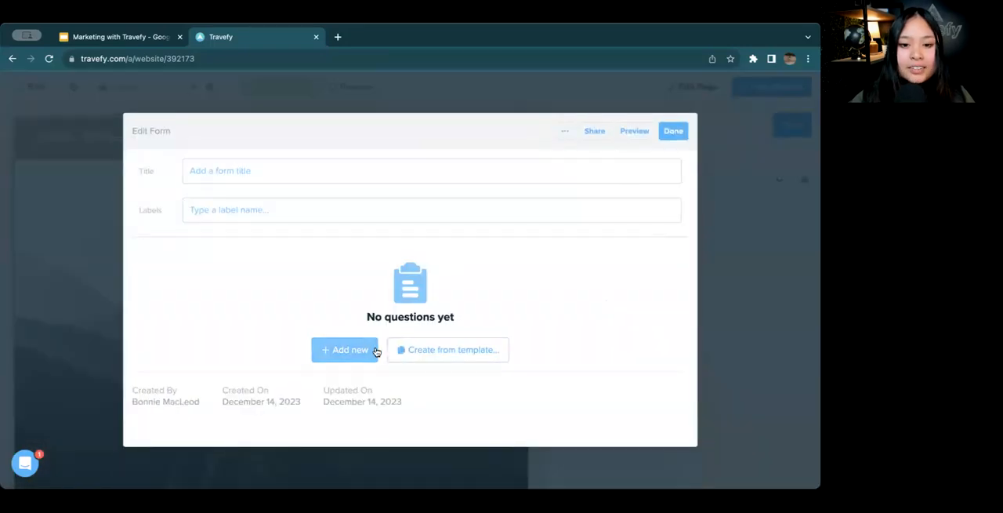
View the form templates and add a question to the blank form as a Smart Field linked to Contact Email
left_click(396, 356)
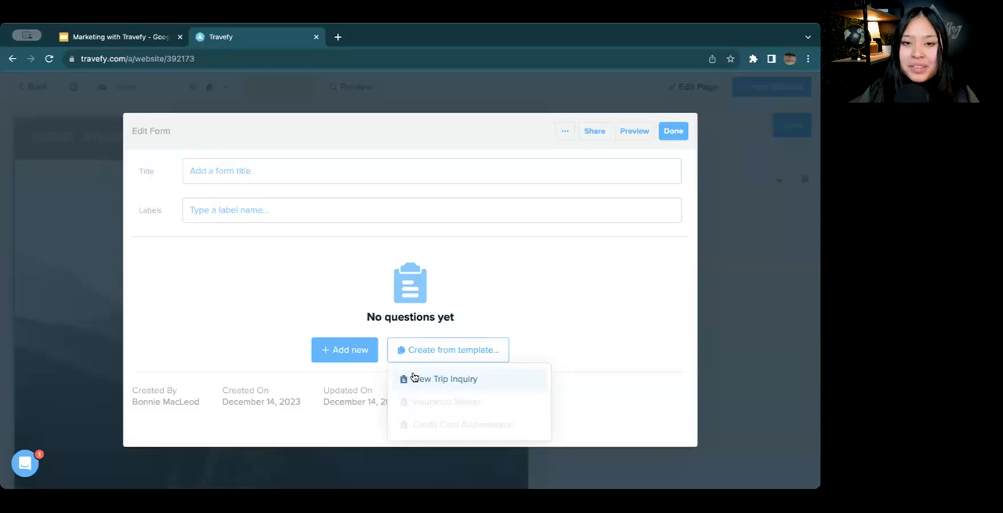
left_click(357, 353)
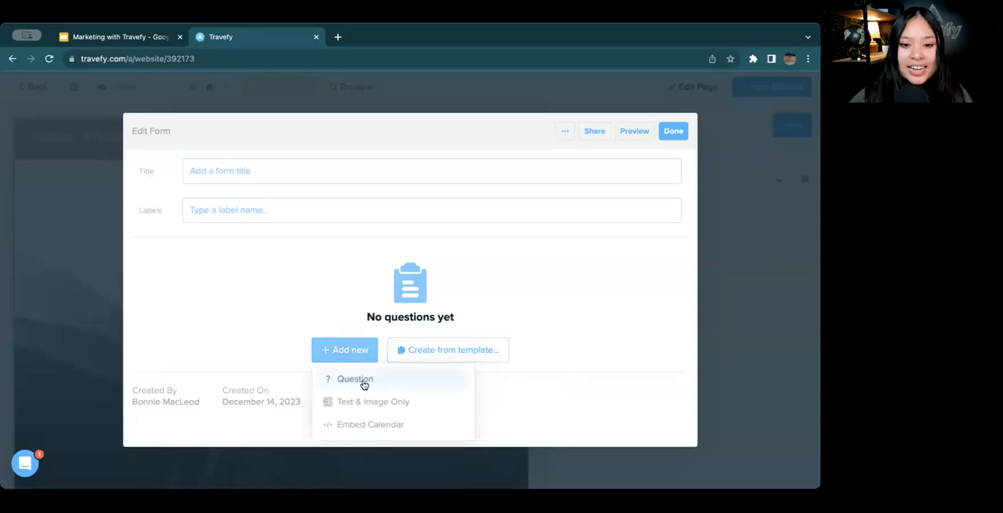
left_click(377, 384)
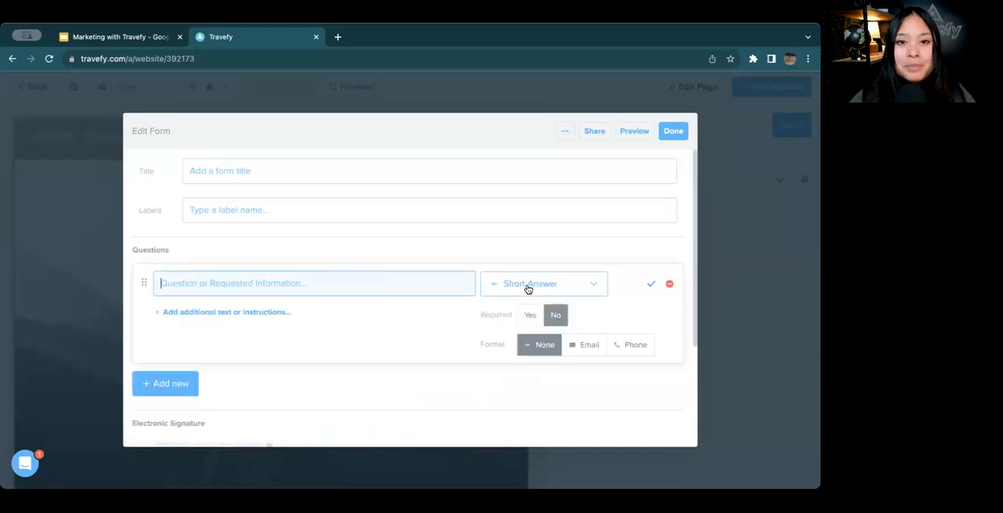
left_click(526, 284)
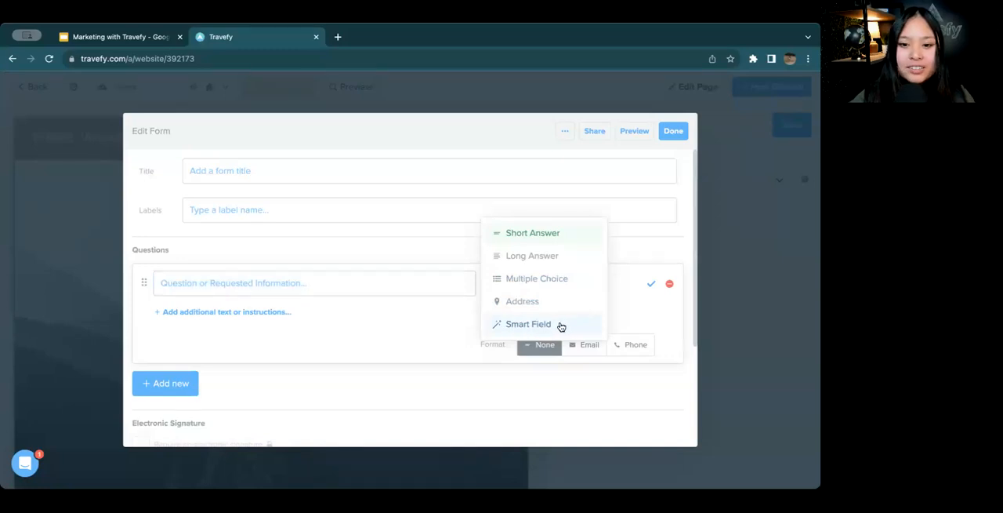
left_click(561, 325)
left_click(575, 320)
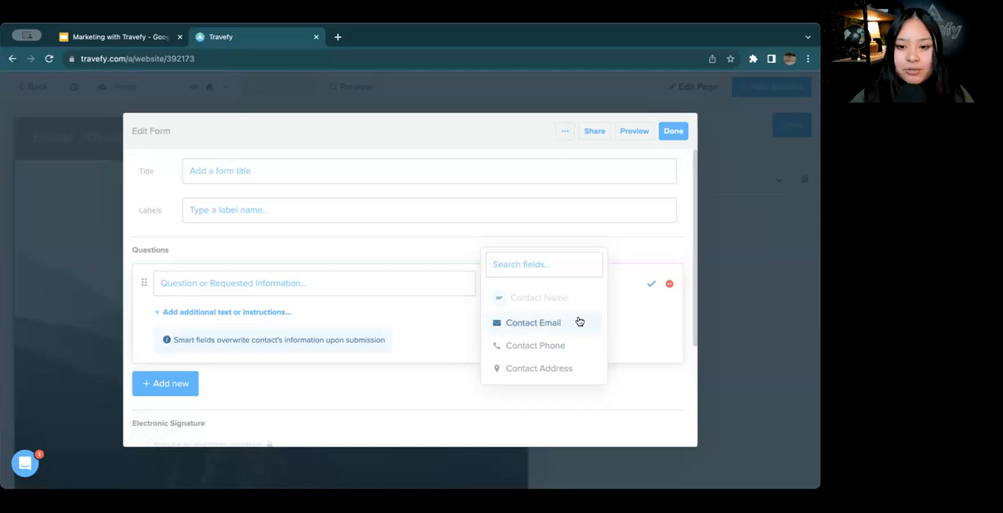
left_click(579, 322)
left_click(385, 292)
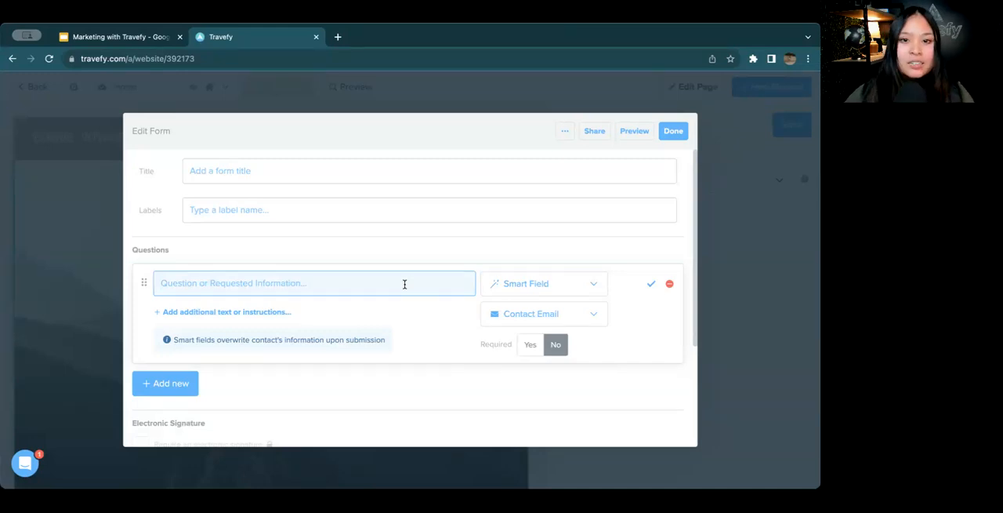
Check the question's answer types and the form's electronic signature section, and discard the form through its extra options
left_click(542, 283)
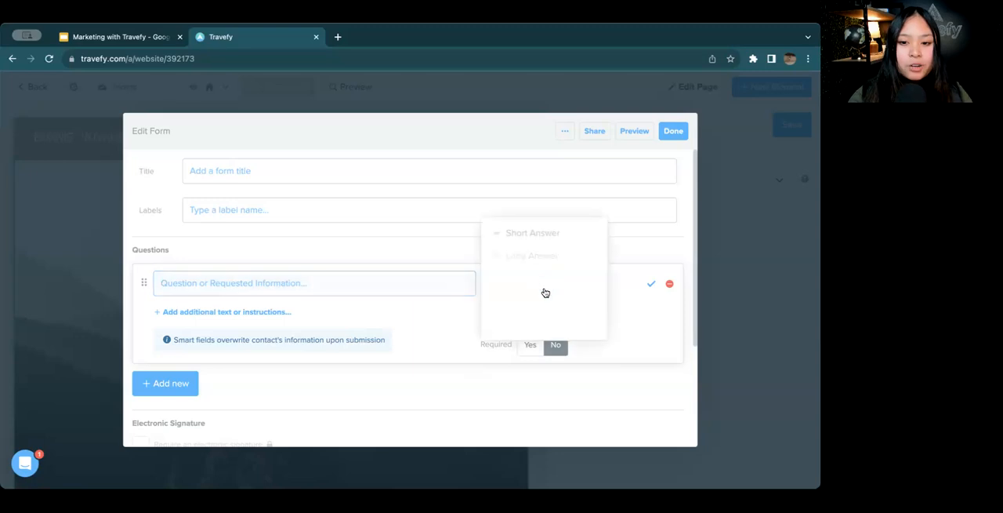
scroll(512, 318, "down", 3)
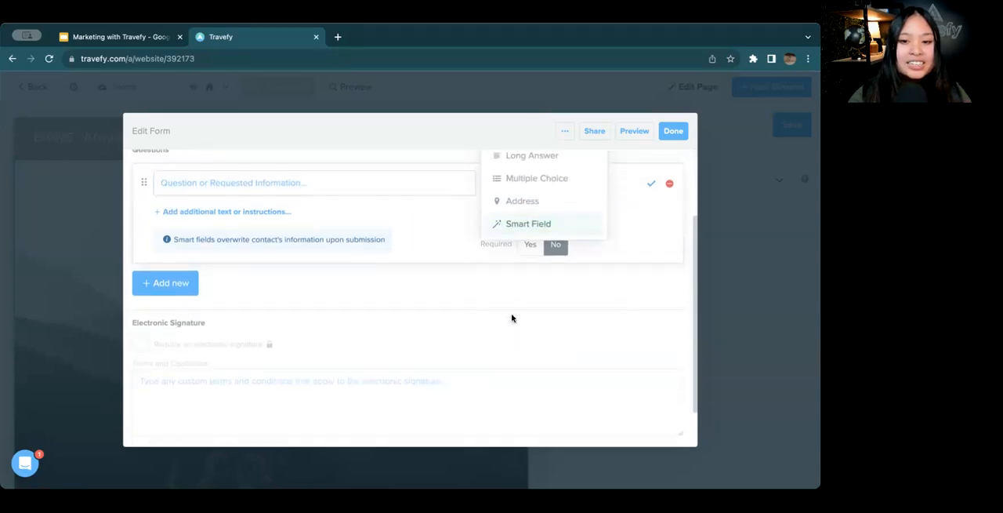
left_click(467, 272)
left_click(565, 132)
left_click(551, 201)
left_click(539, 189)
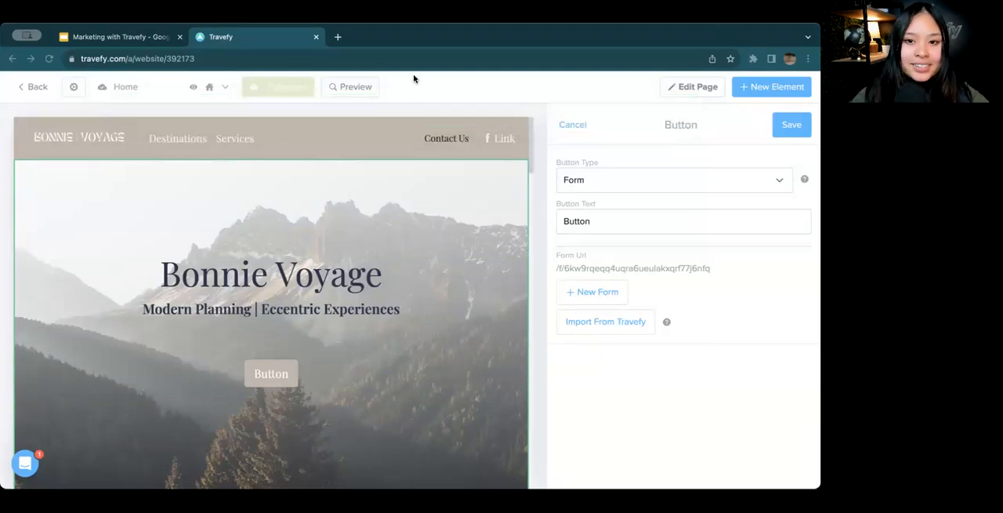
Open the copied Library Sharing Gallery link in a new browser tab and go to its Forms & Tasks page
left_click(338, 37)
type("https://travefy.com/website/Library-Sharing-Gallery-6wtar32q2t67z")
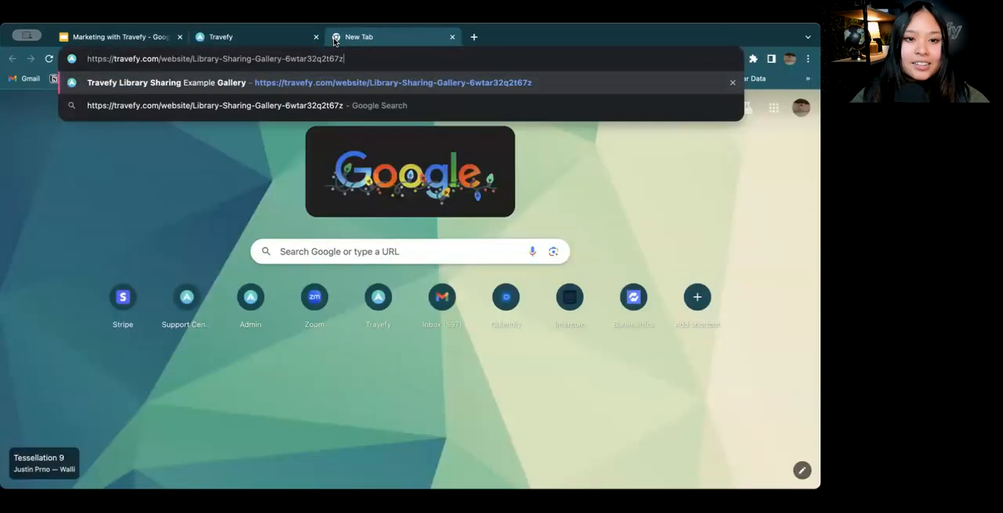
key("Return")
scroll(361, 187, "down", 1)
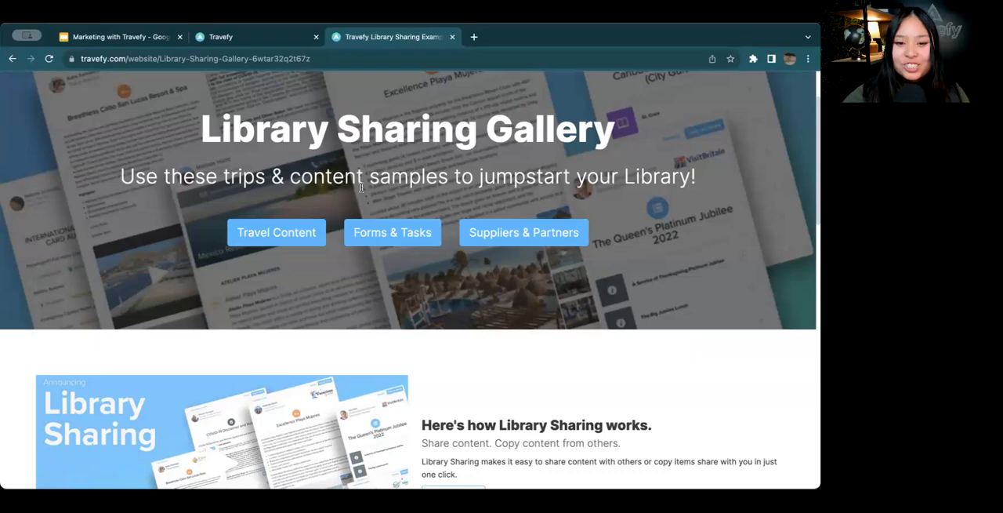
left_click(358, 232)
Look through the shared forms templates on the Forms & Tasks page
scroll(360, 235, "down", 2)
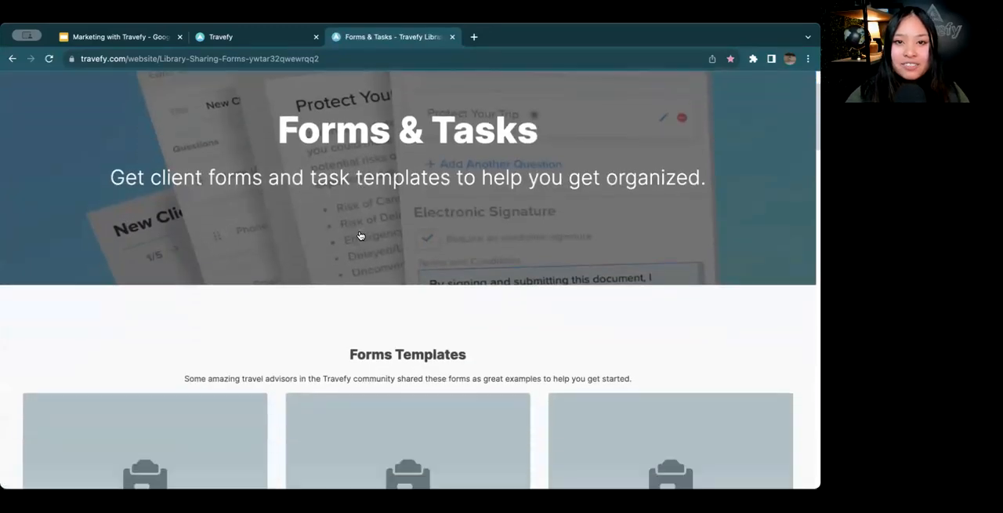
scroll(361, 235, "down", 6)
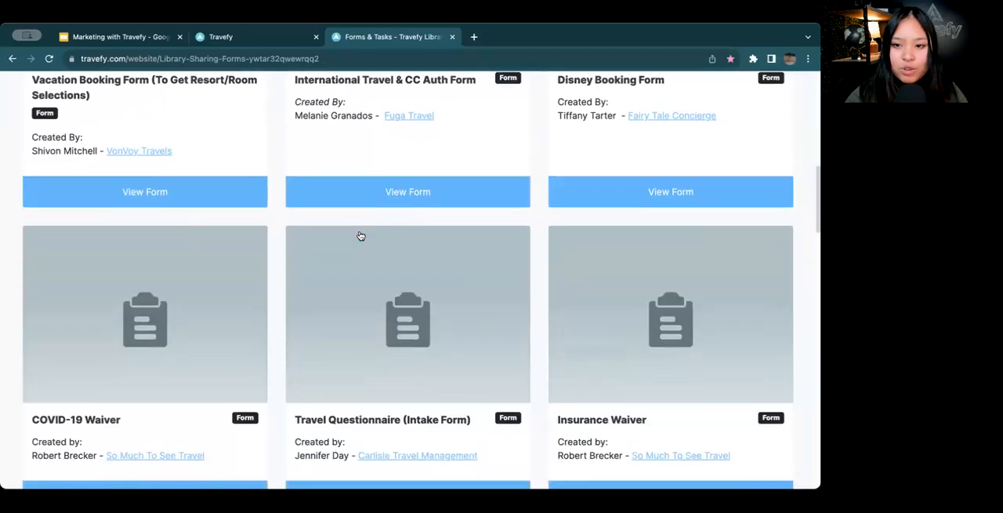
scroll(360, 235, "down", 4)
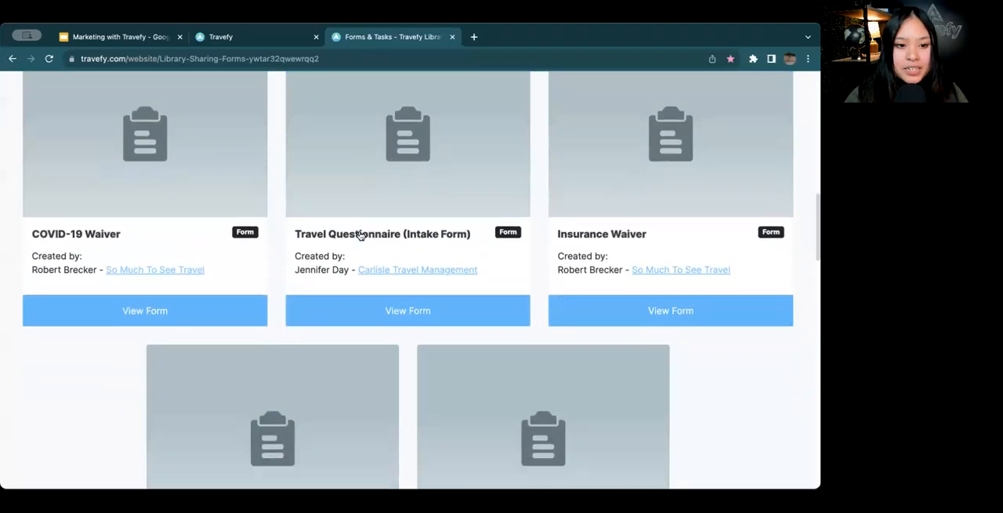
scroll(360, 235, "up", 7)
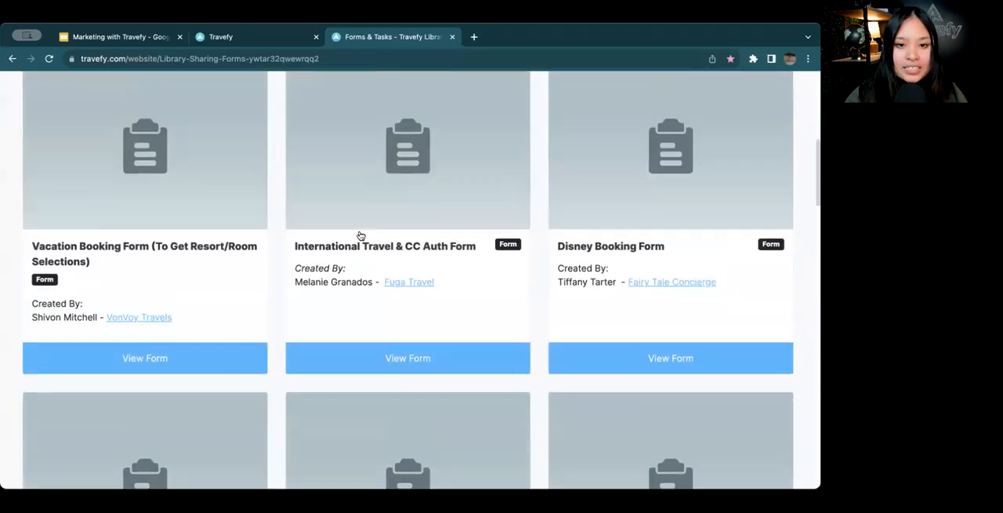
scroll(360, 235, "up", 2)
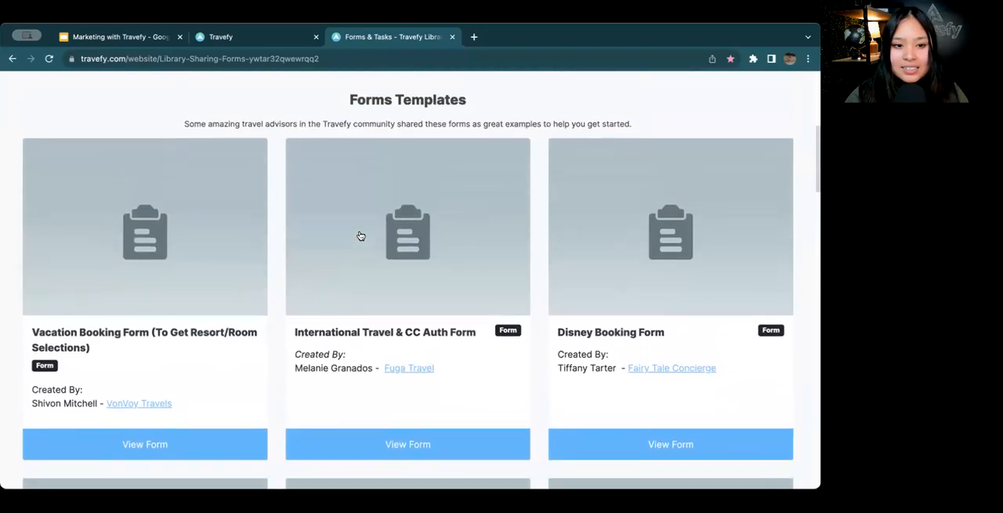
scroll(224, 365, "down", 4)
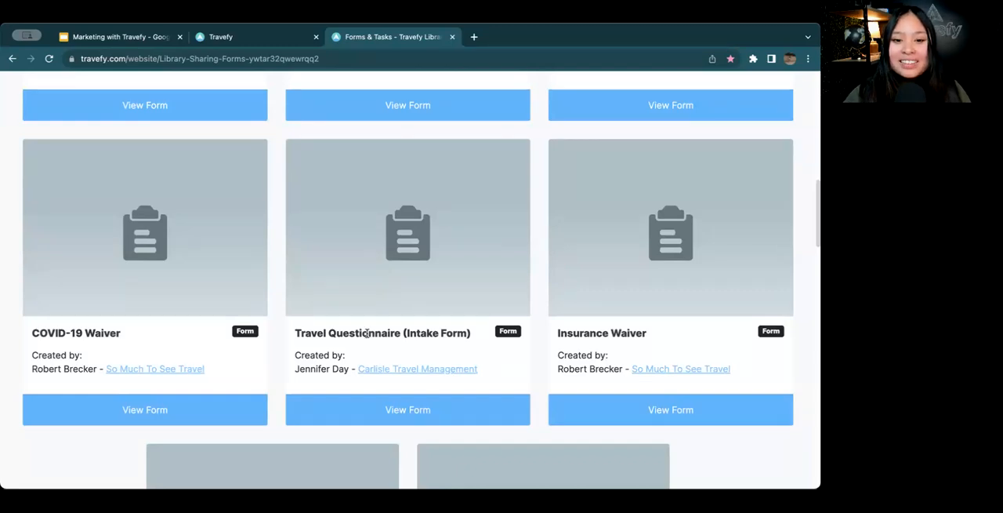
View the Travel Questionnaire (Intake Form), read through its questions and close it
left_click(411, 409)
scroll(447, 287, "down", 3)
scroll(450, 284, "down", 5)
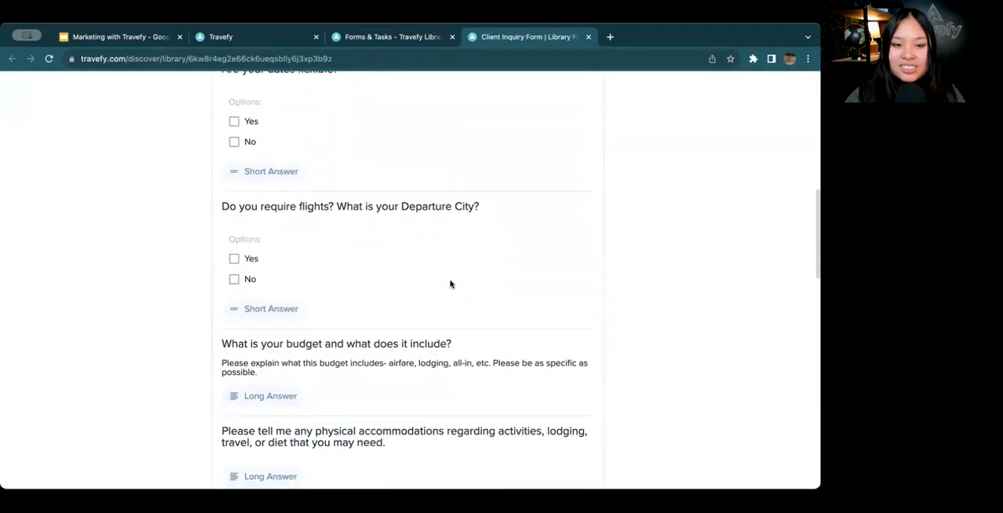
scroll(451, 283, "up", 9)
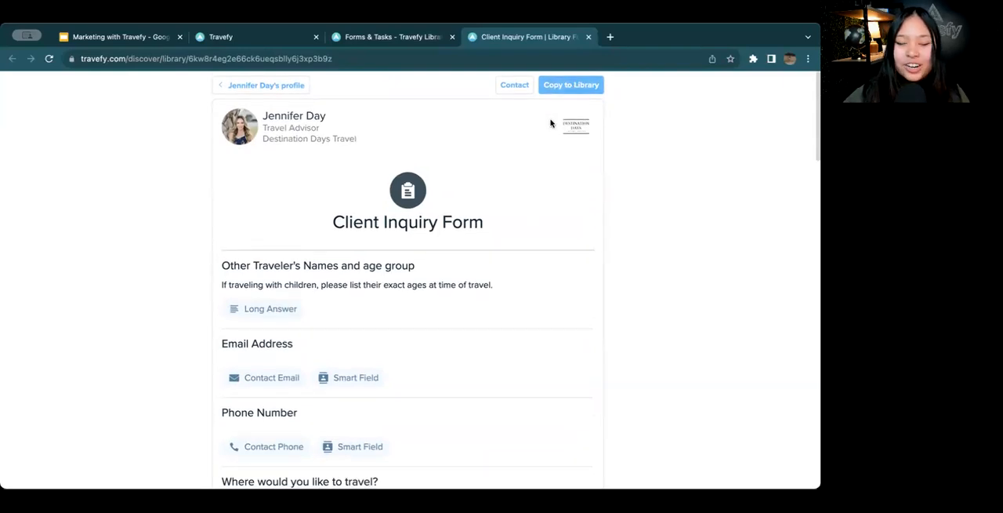
left_click(588, 36)
Close the Forms & Tasks page, discard the hero's new button and save the hero
scroll(451, 156, "up", 10)
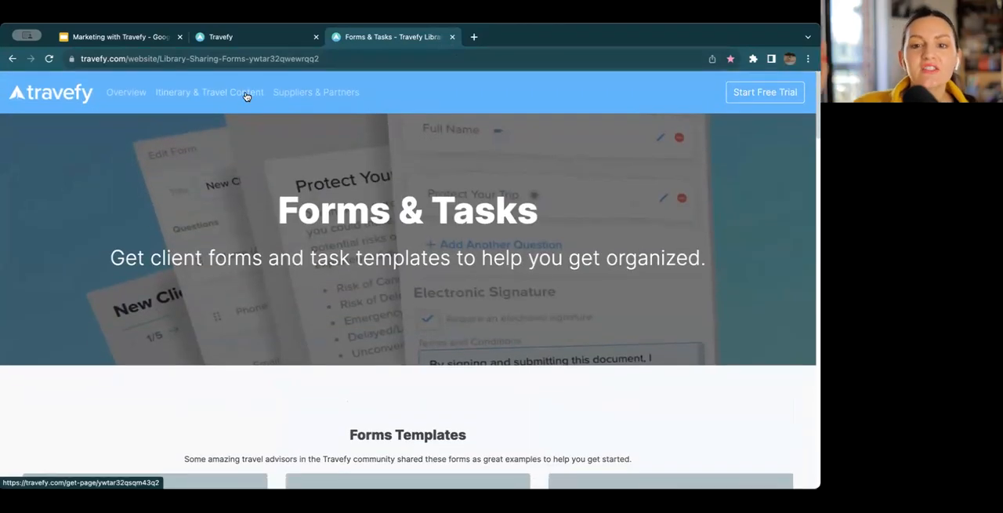
left_click(451, 37)
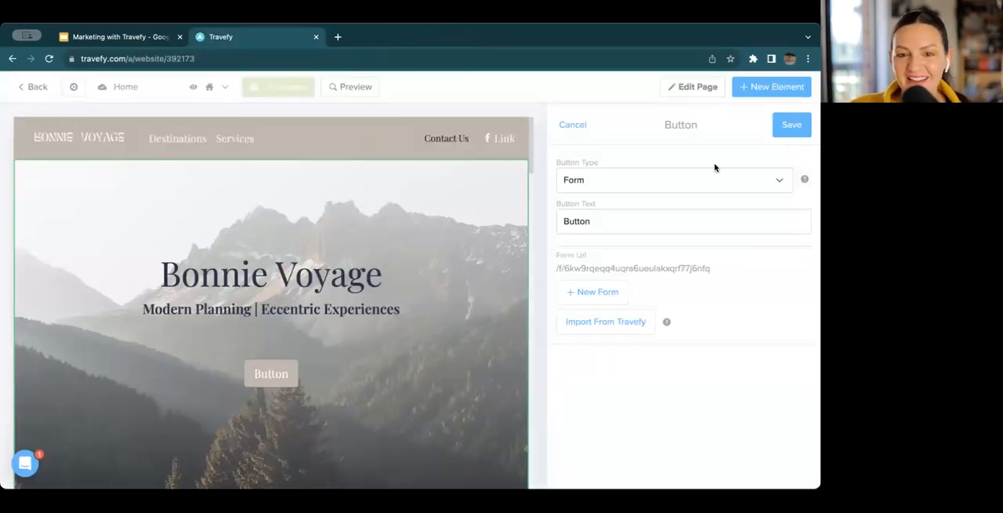
left_click(577, 125)
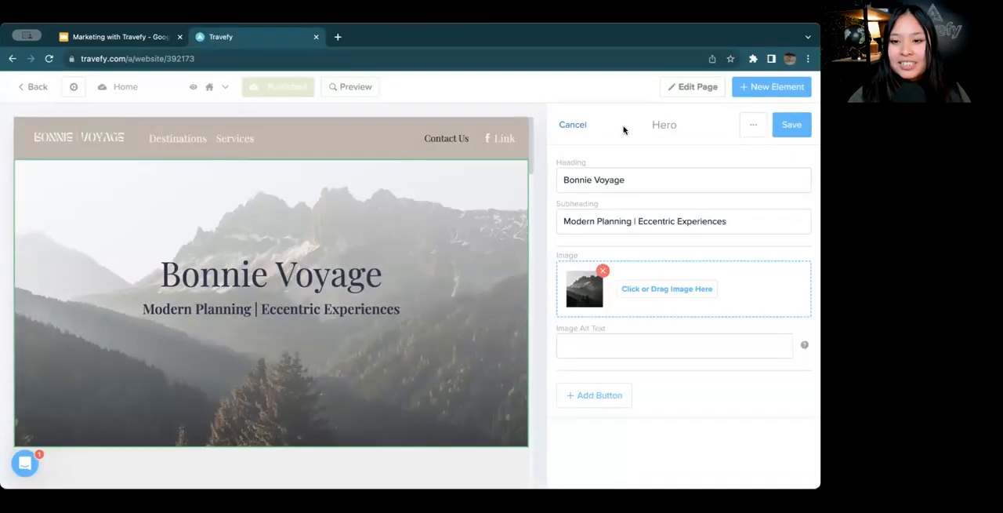
left_click(788, 127)
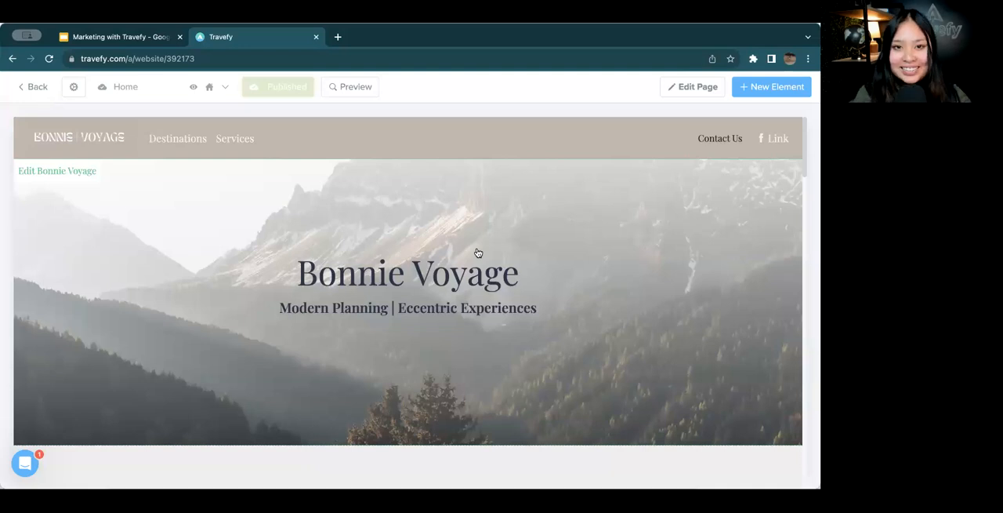
Open the website's global analytics settings, go to the analytics management page and review the Meta Pixel and Google Analytics connection requirements
left_click(75, 97)
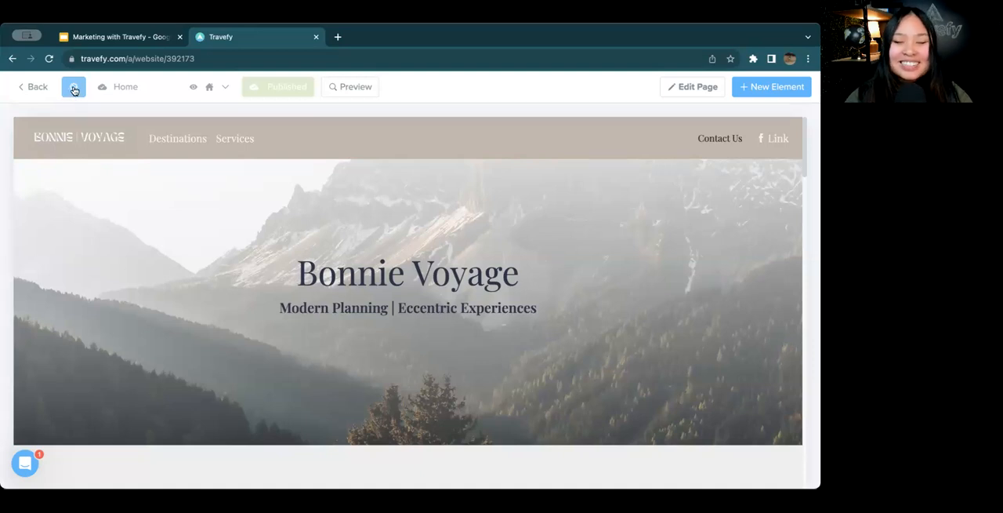
left_click(74, 90)
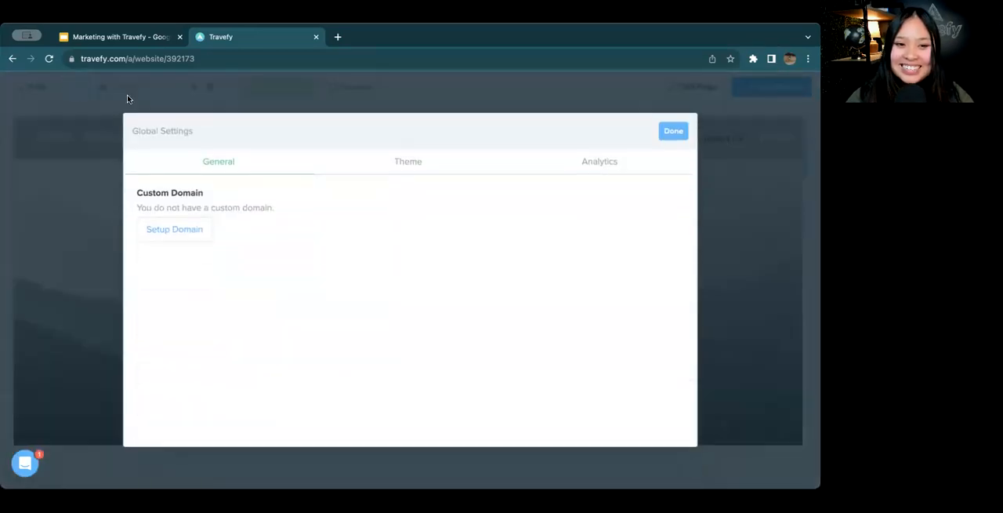
left_click(595, 161)
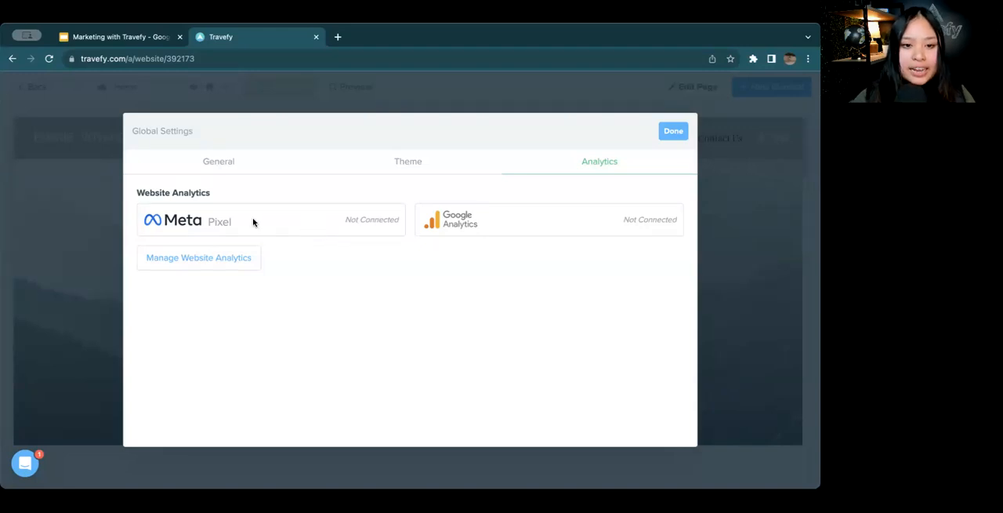
left_click(217, 258)
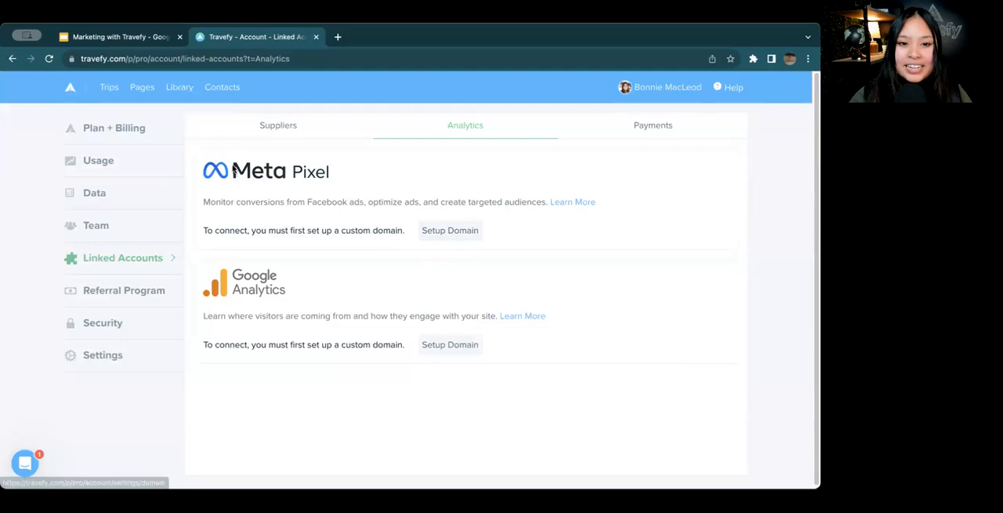
left_click_drag(236, 169, 357, 178)
left_click(410, 234)
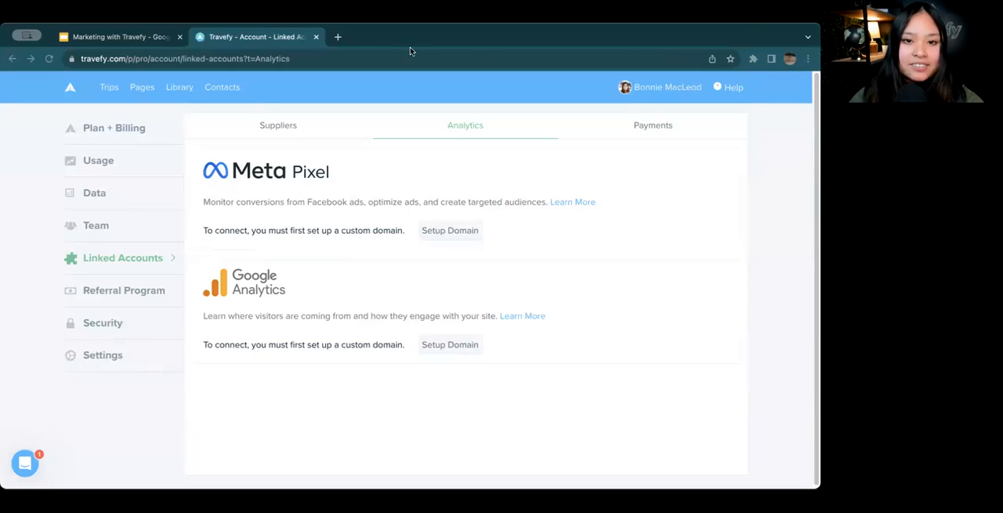
Open the copied link to the Marketing with Travefy outline guide in a new browser tab and look through the article
left_click(338, 36)
type("https://intercom.help/travefy/en/articles/8706020-marketing-with-travefy-outline-guide#h_48ff3e0806")
key("Return")
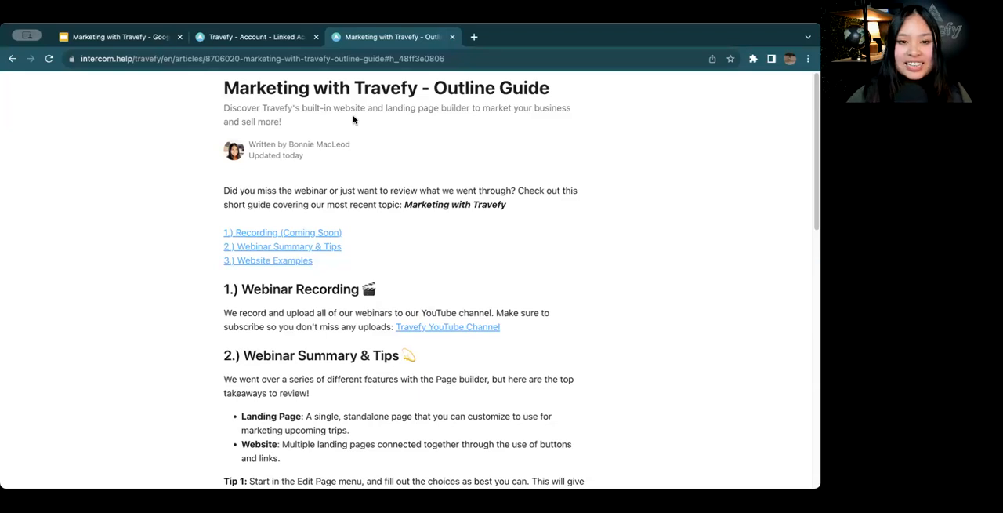
scroll(363, 164, "down", 1)
scroll(363, 164, "up", 1)
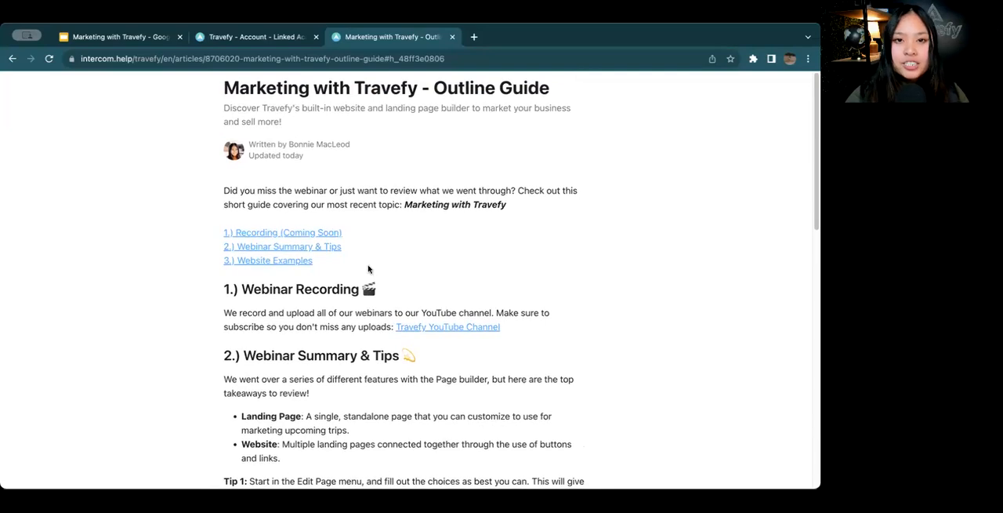
Read through the outline guide's recording section, webinar tips and website examples, and return to the start of the article
scroll(369, 235, "down", 3)
scroll(369, 269, "down", 4)
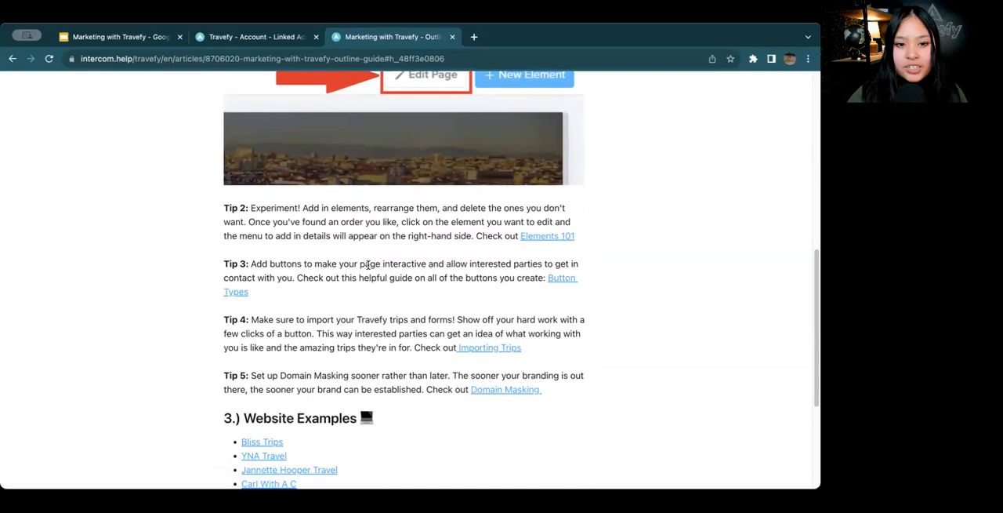
scroll(367, 265, "down", 2)
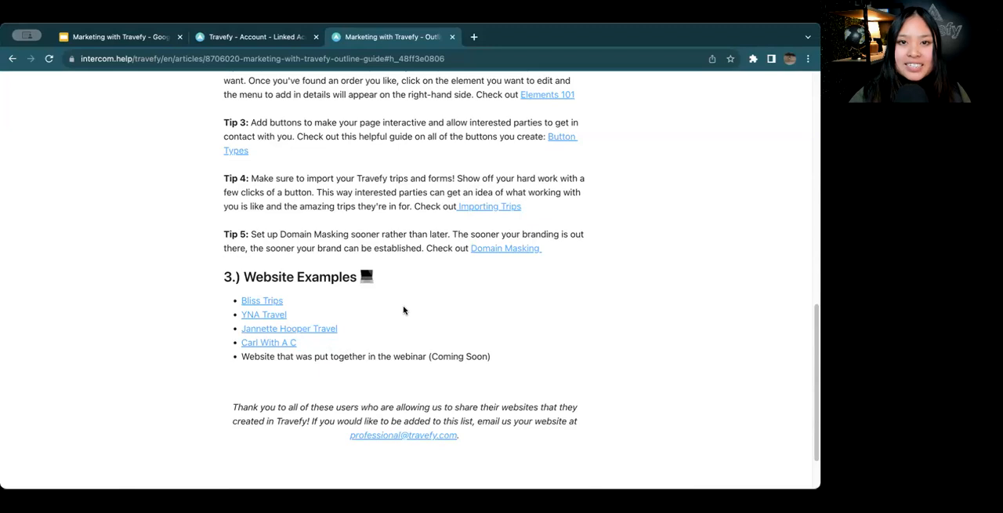
scroll(403, 311, "up", 1)
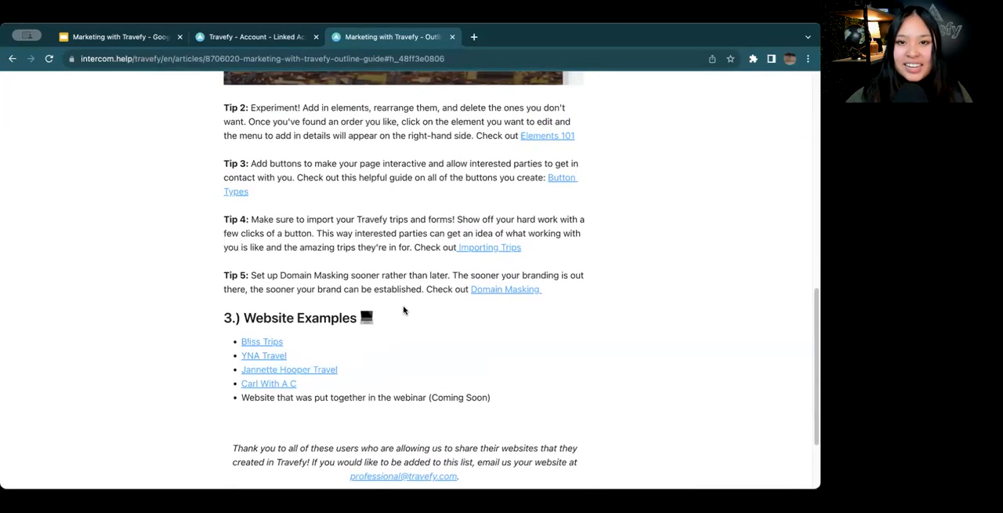
scroll(404, 310, "down", 3)
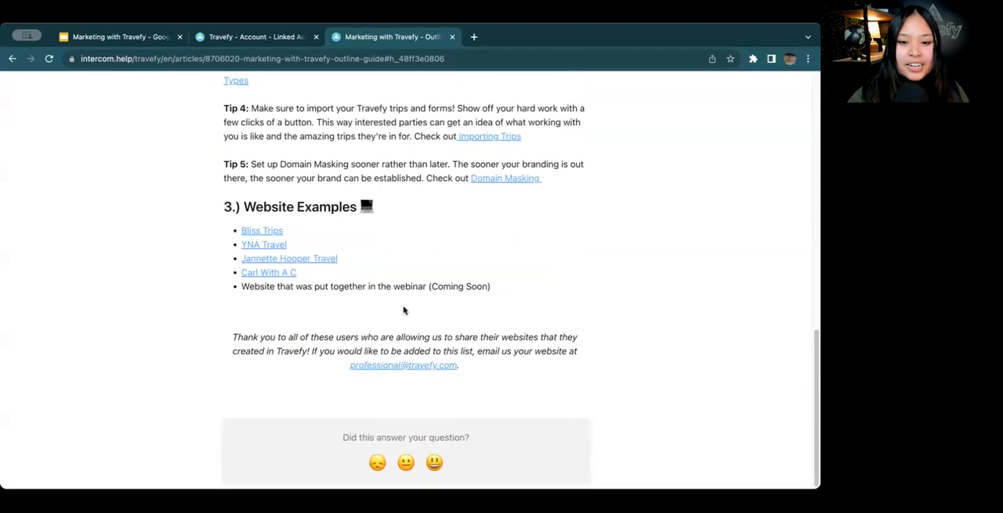
scroll(358, 284, "up", 8)
scroll(359, 289, "up", 7)
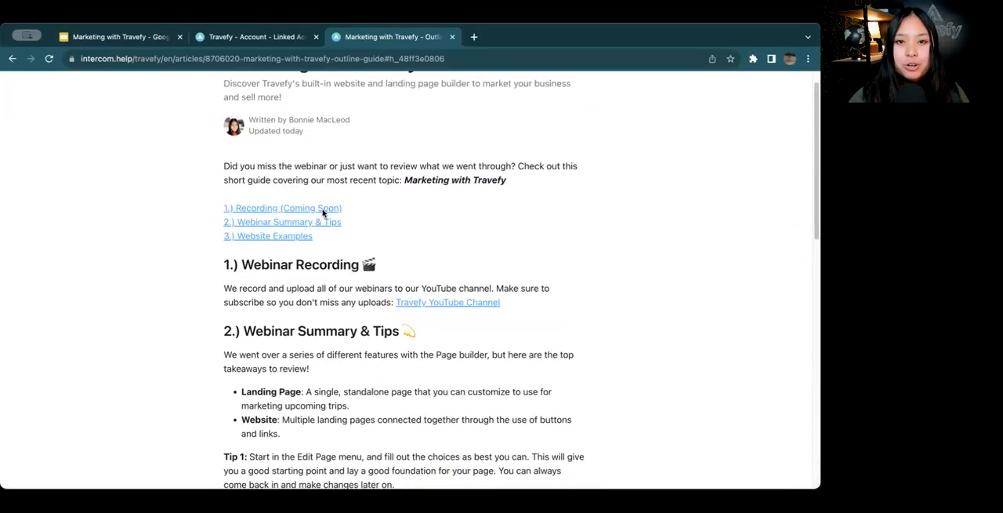
scroll(324, 216, "down", 10)
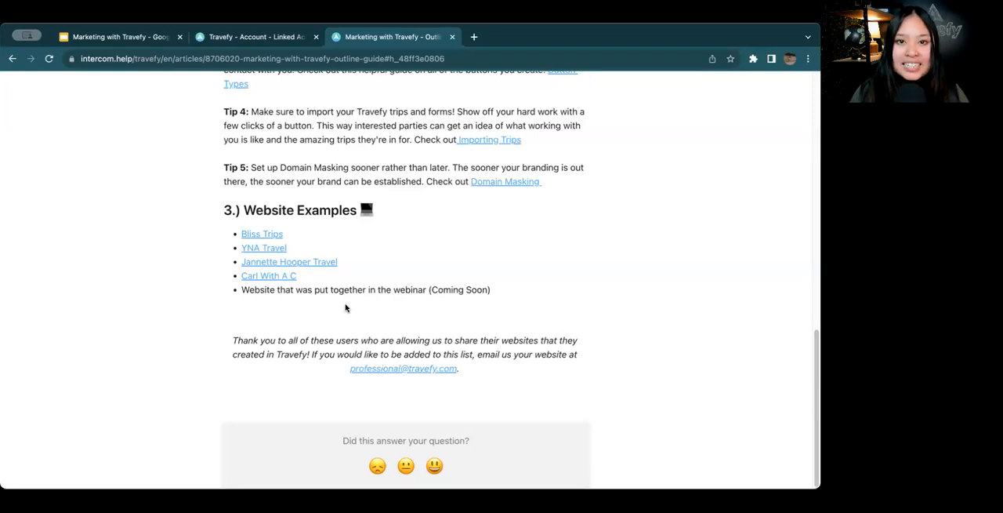
scroll(410, 207, "up", 20)
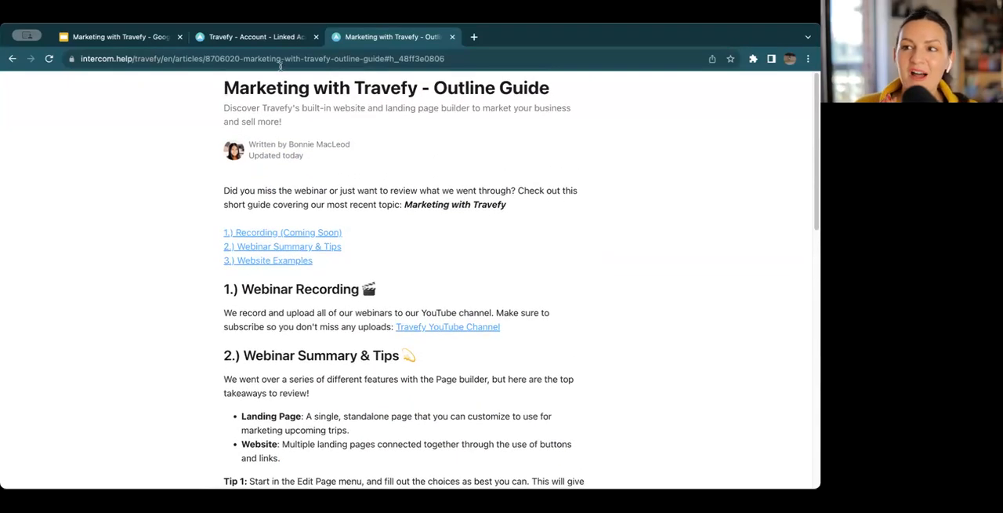
Open the Trips page in the Travefy account tab and return to the website examples in the outline guide
left_click(273, 39)
left_click(113, 87)
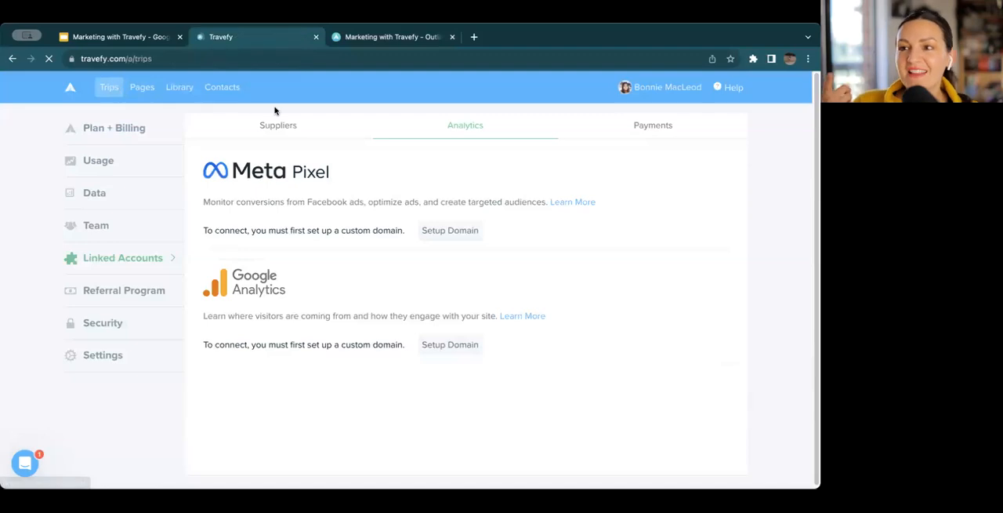
left_click(374, 37)
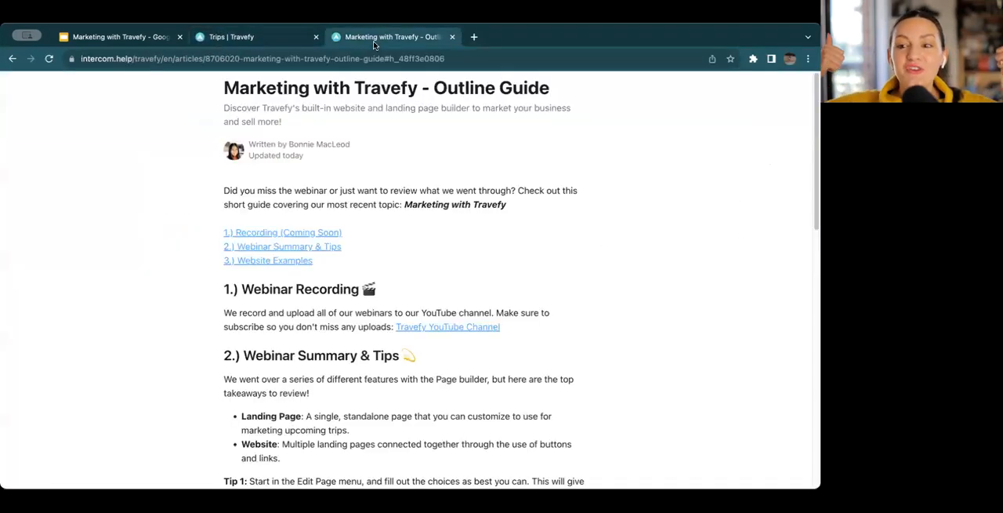
scroll(374, 272, "down", 15)
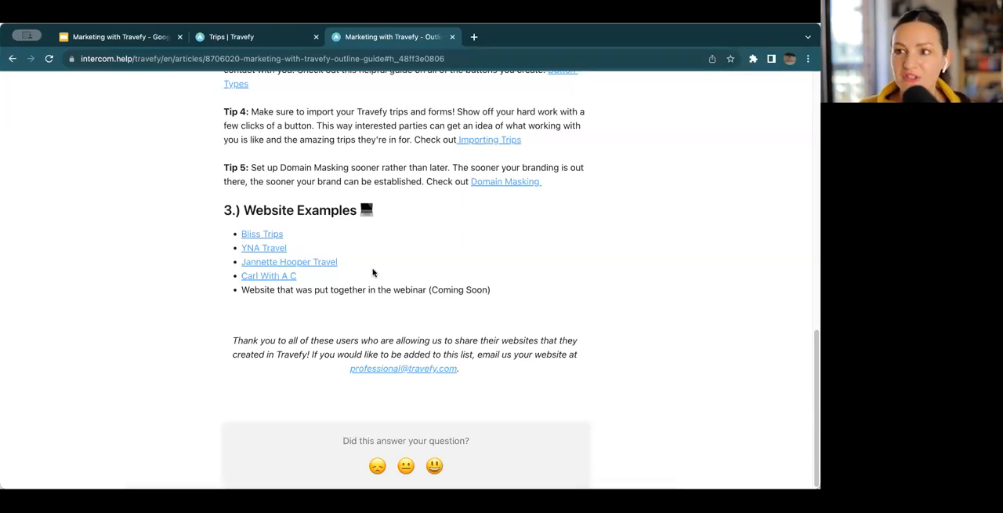
Open the Support Center from the Travefy account's help link and look through its resource cards, including Webinars, Getting Started and FAQs
left_click(287, 38)
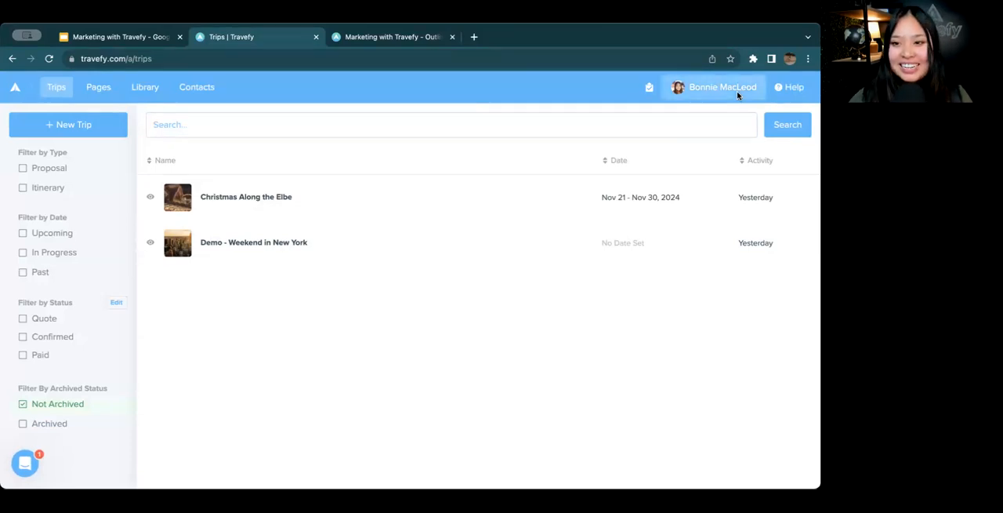
left_click(803, 93)
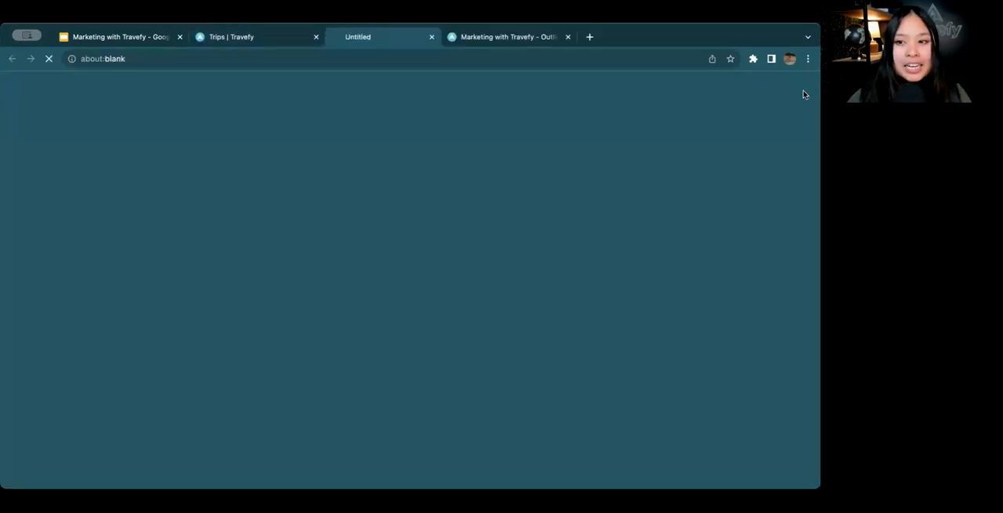
scroll(516, 258, "down", 3)
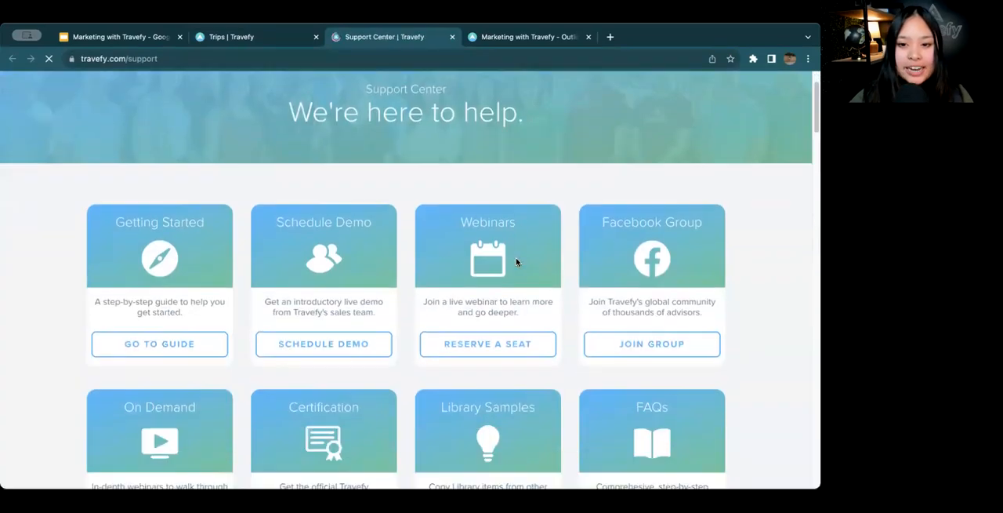
scroll(580, 294, "down", 2)
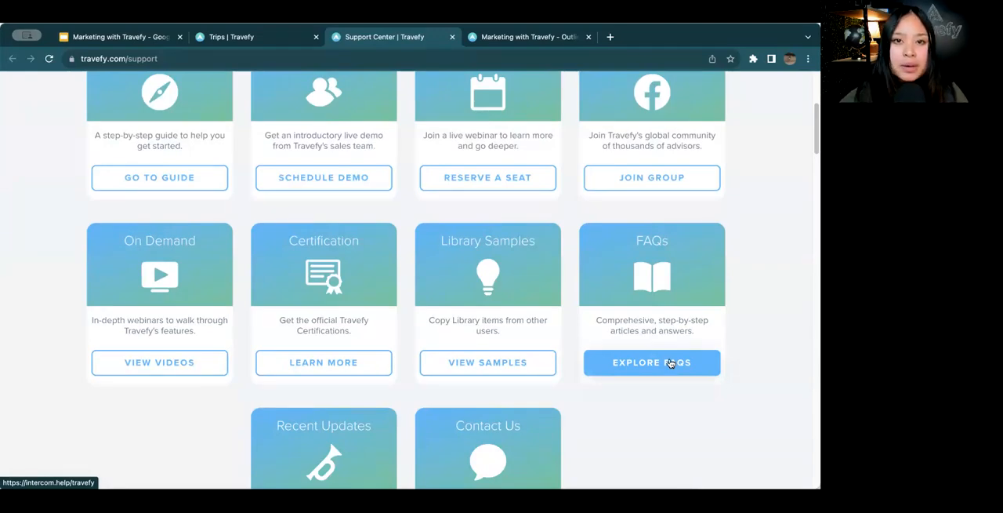
scroll(301, 259, "up", 2)
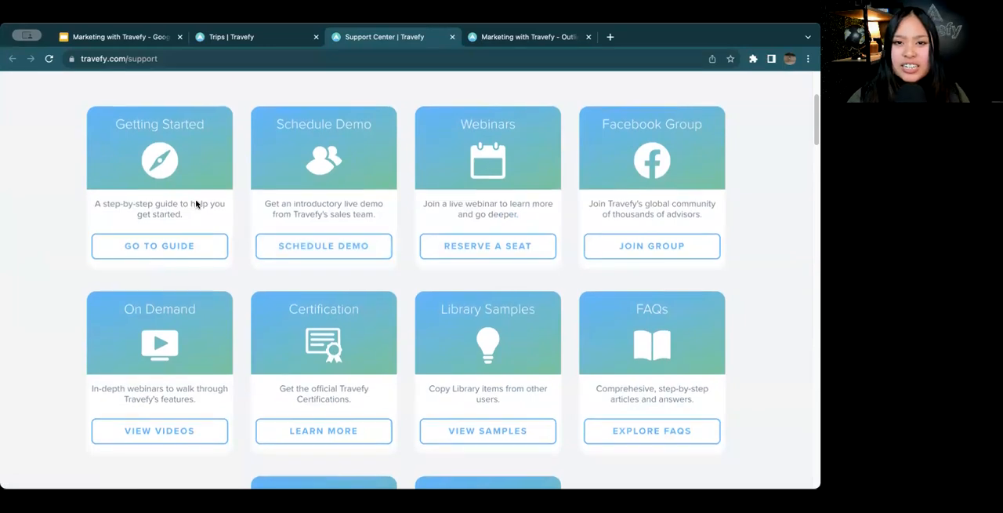
scroll(196, 204, "down", 1)
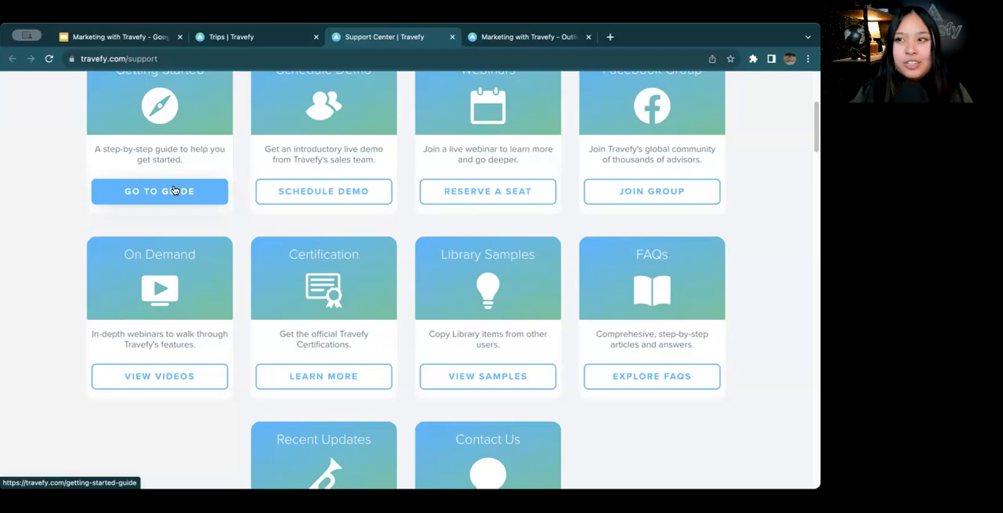
Open the Getting Started Guide, review its table of contents and return to the Support Center
left_click(173, 190)
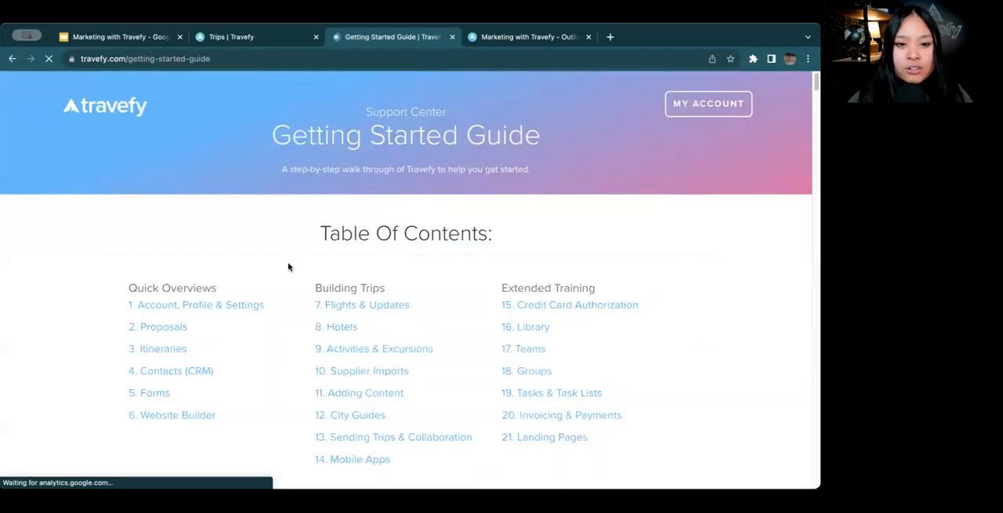
scroll(287, 266, "down", 3)
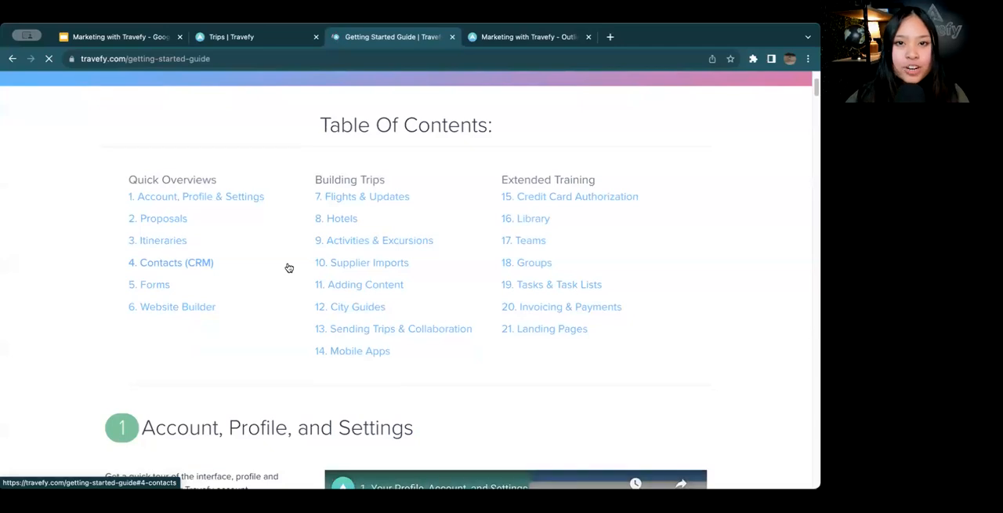
scroll(287, 267, "up", 2)
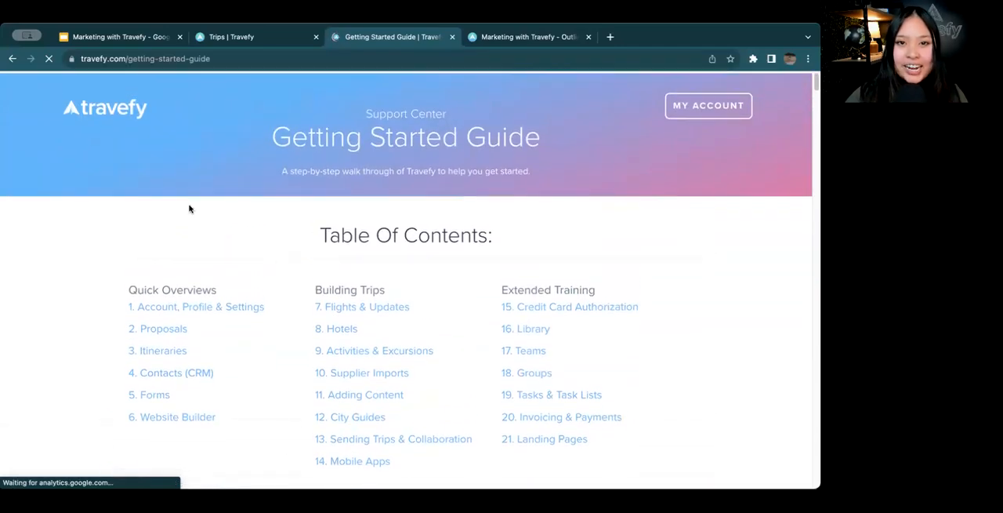
left_click(7, 60)
left_click(266, 44)
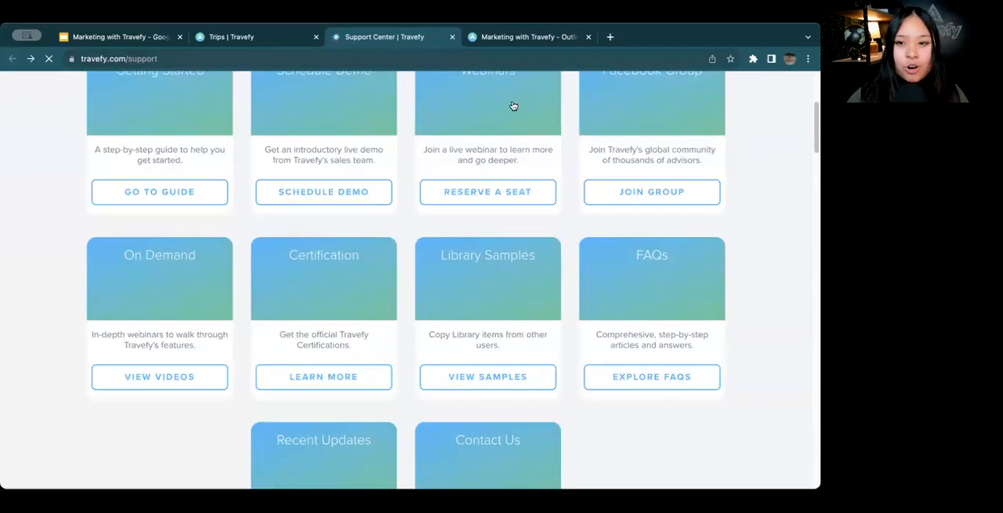